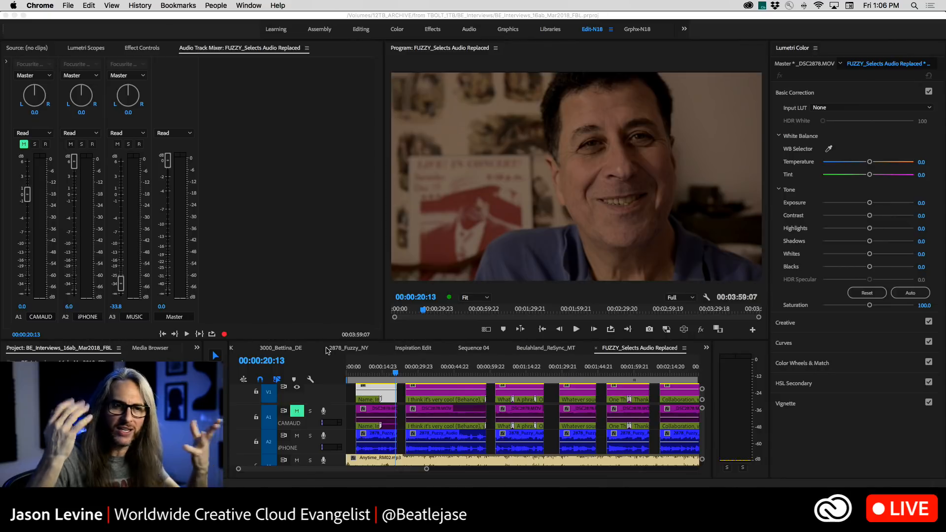
# Play the FUZZY_Selects Audio Replaced sequence from near its start to hear the iPhone dialogue with the music
pyautogui.click(353, 375)
pyautogui.click(352, 374)
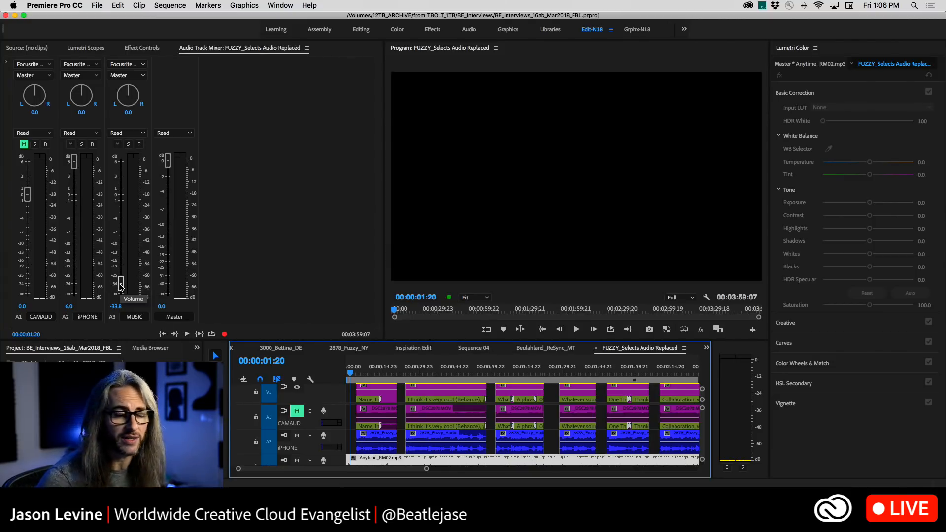
pyautogui.press('space')
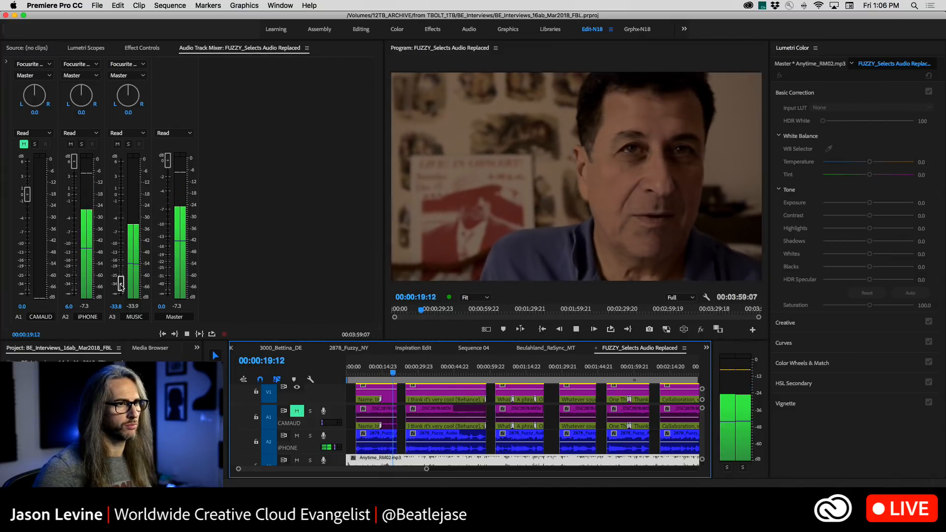
pyautogui.press('space')
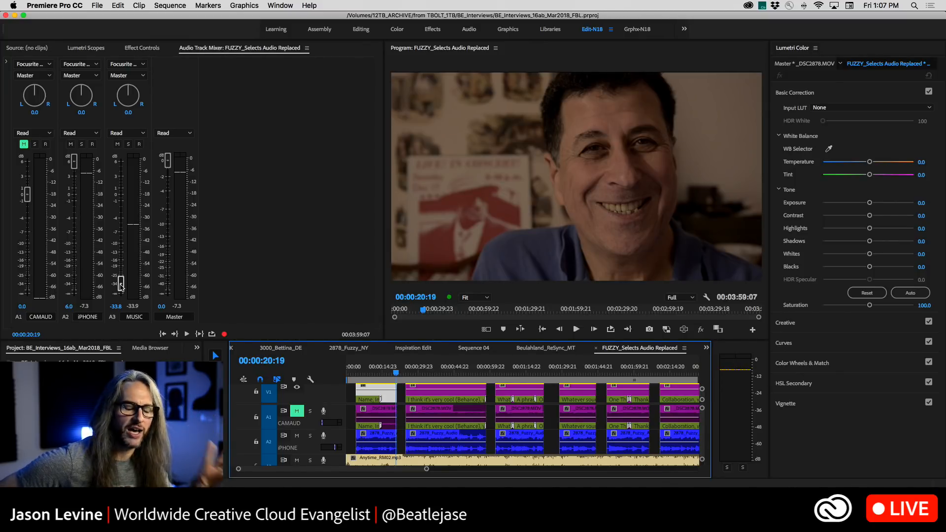
# Send the first 2878_Fuzzy_Audio clip on the iPhone track to Adobe Audition for editing
pyautogui.click(367, 438)
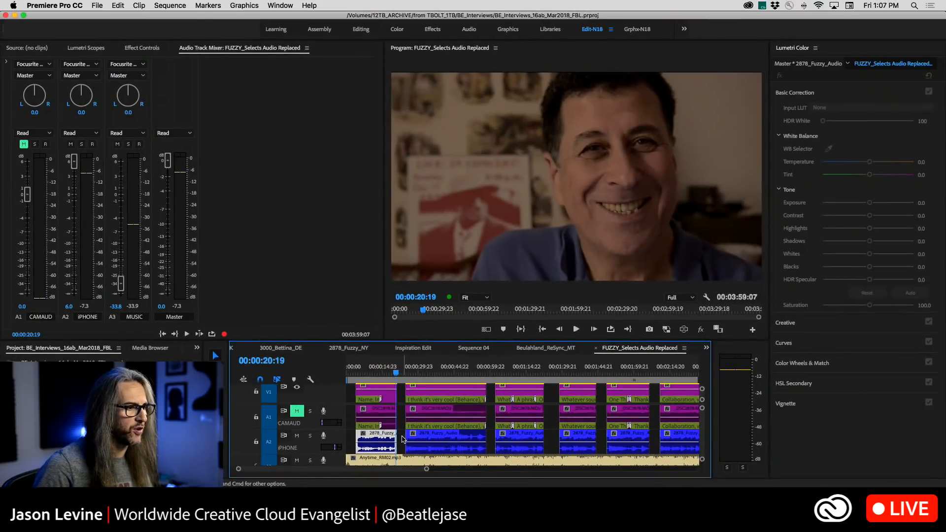
pyautogui.rightClick(377, 438)
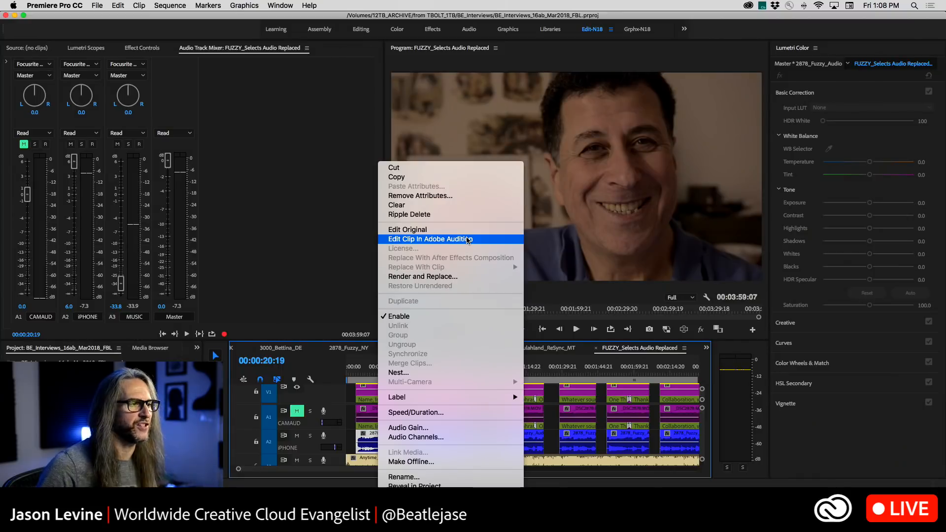
pyautogui.click(468, 239)
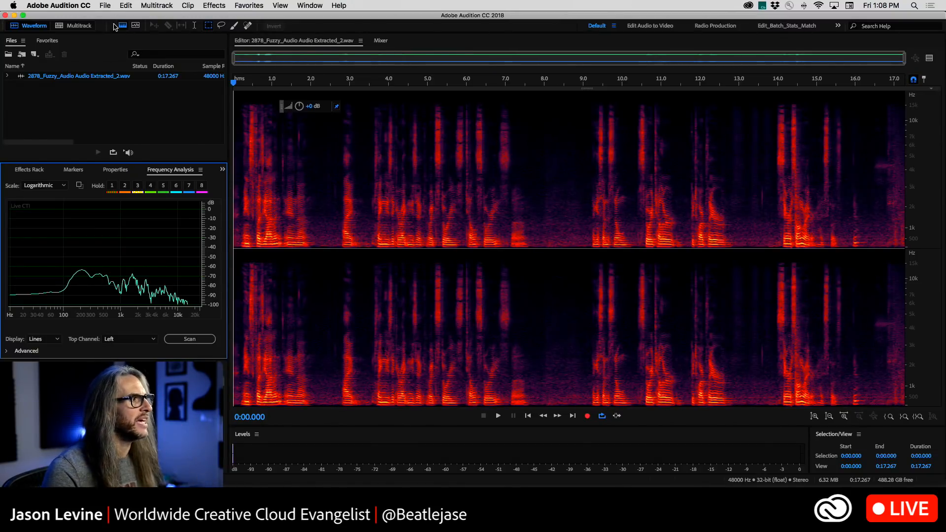
# Hide the spectral frequency display and raise the amplitude of the whole extracted audio file
pyautogui.click(122, 26)
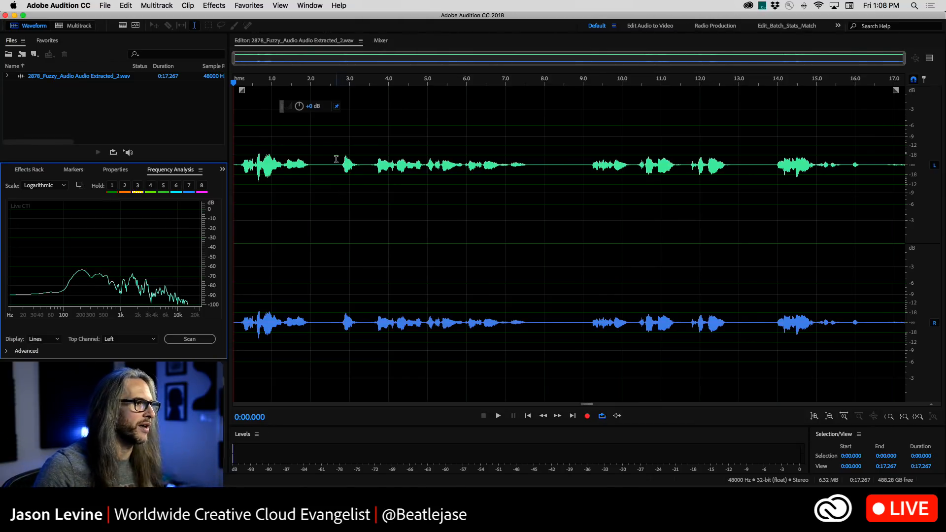
pyautogui.click(336, 159)
pyautogui.click(372, 157)
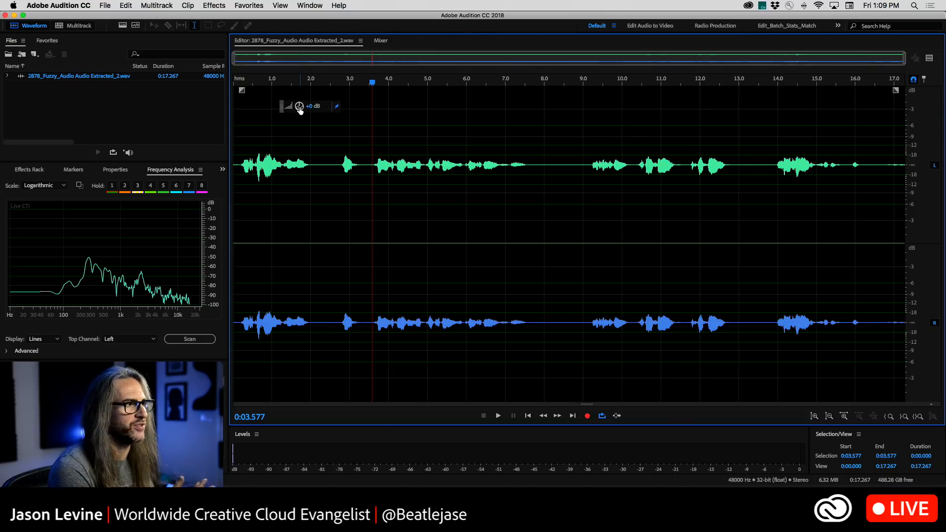
pyautogui.moveTo(299, 107); pyautogui.dragTo(308, 107)
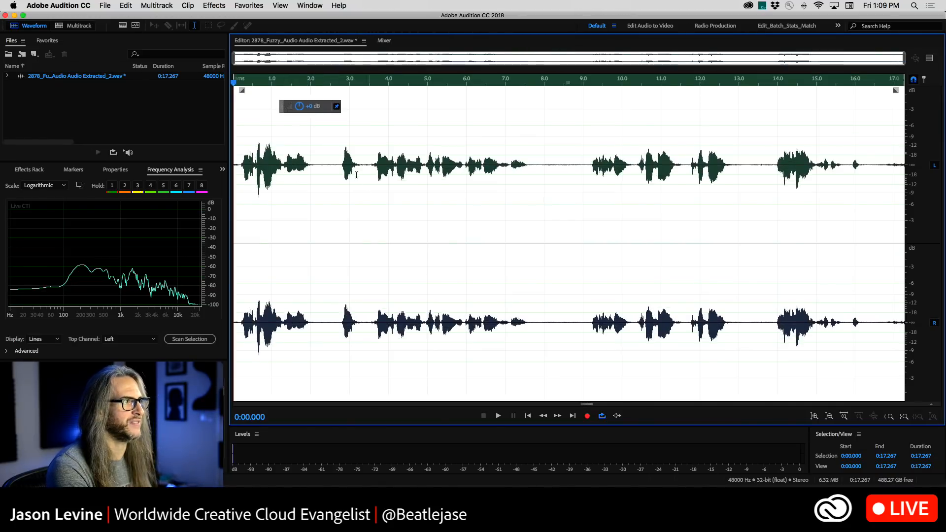
# Show the spectral frequency display and listen to the background noise in the pause around 8 seconds
pyautogui.click(124, 26)
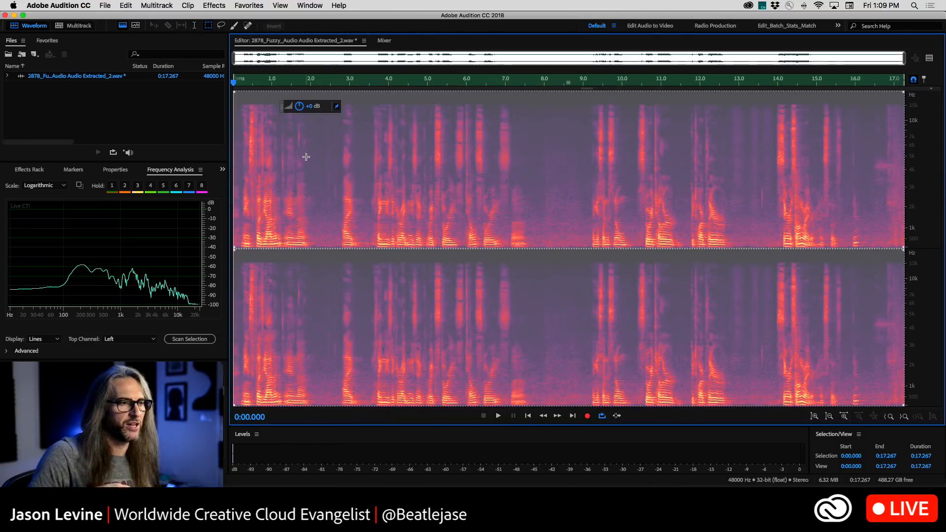
pyautogui.click(375, 174)
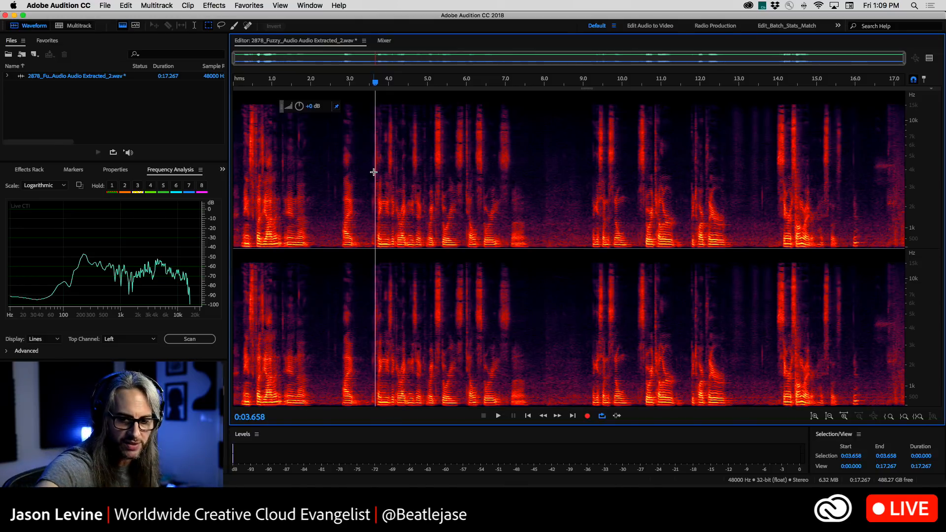
pyautogui.click(539, 154)
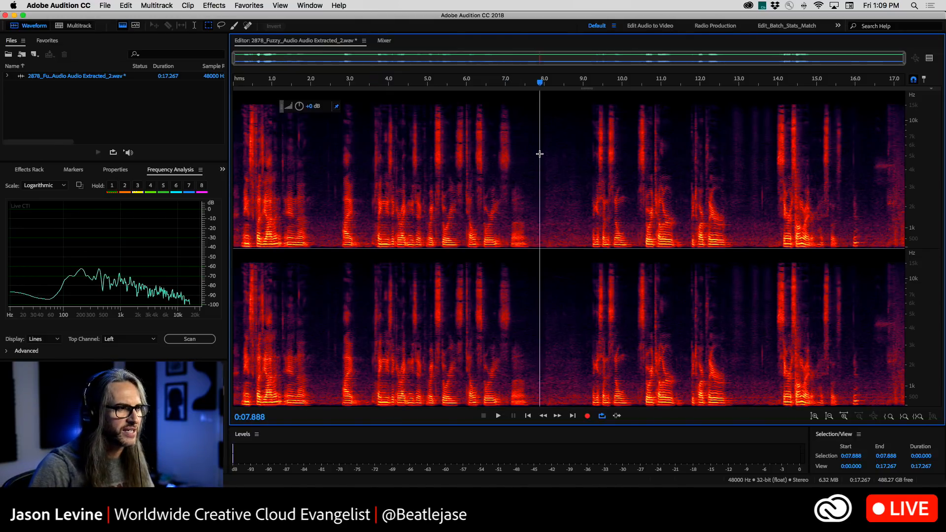
pyautogui.press('space')
pyautogui.click(544, 166)
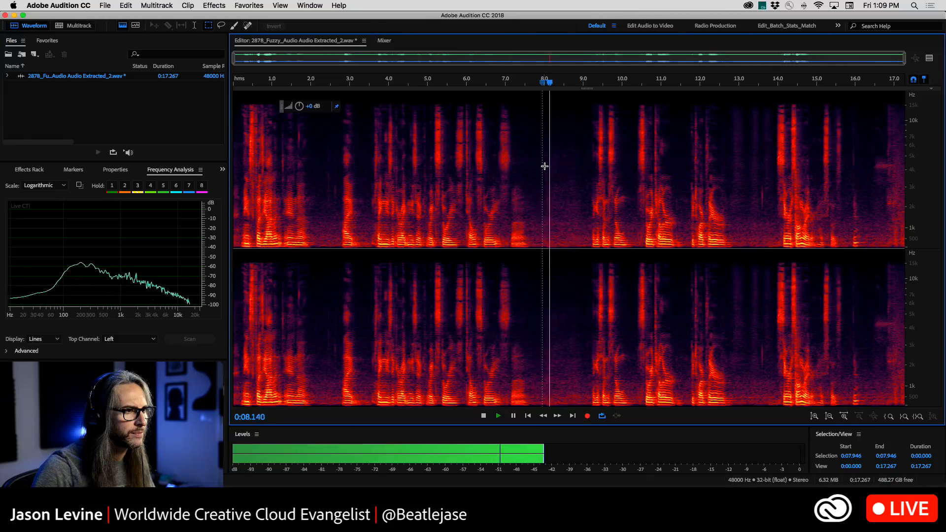
pyautogui.click(545, 185)
pyautogui.click(543, 183)
# Marquee-select the low-frequency background noise from about 7.99 to 8.99 seconds and capture it as a noise print
pyautogui.moveTo(543, 184); pyautogui.dragTo(583, 291)
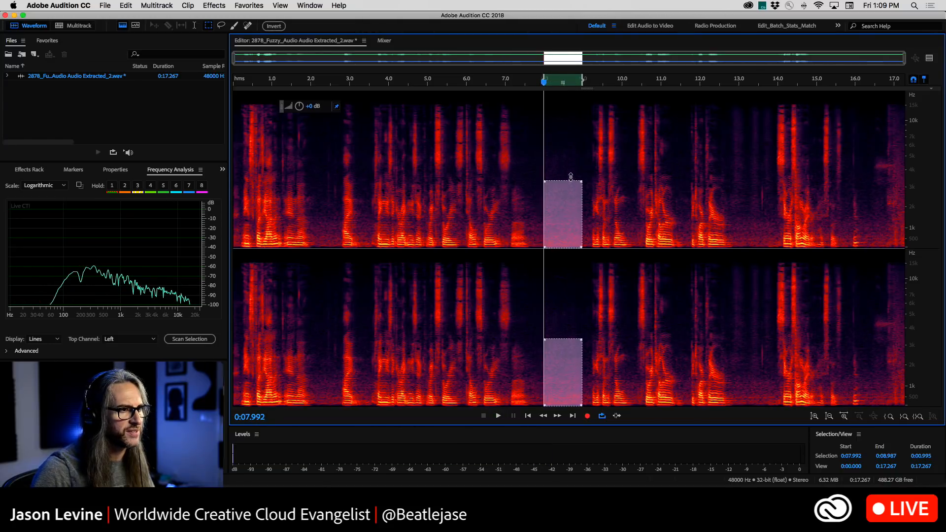
pyautogui.moveTo(570, 177); pyautogui.dragTo(571, 167)
pyautogui.rightClick(568, 206)
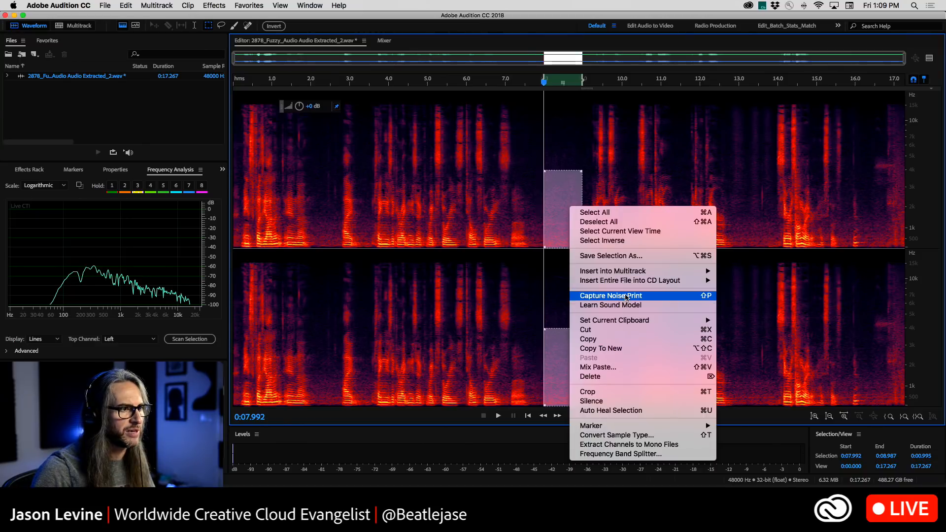
pyautogui.click(626, 296)
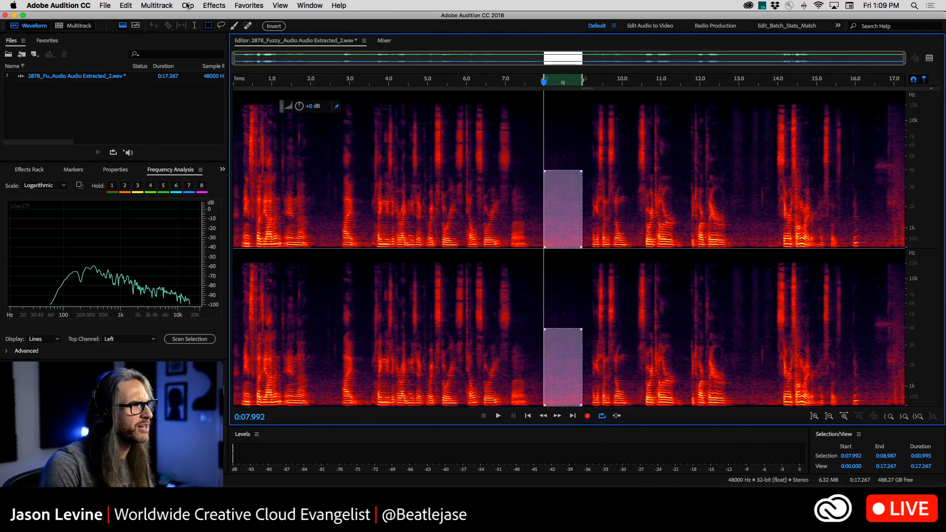
# Open the Noise Reduction process effect, extend it to the entire file, and preview it from about 2.6 seconds
pyautogui.click(211, 5)
pyautogui.moveTo(307, 166)
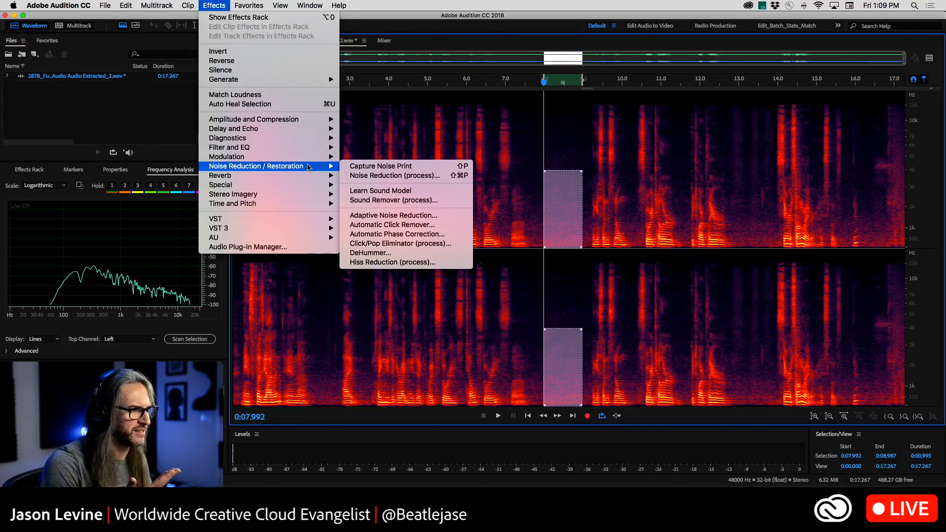
pyautogui.click(384, 176)
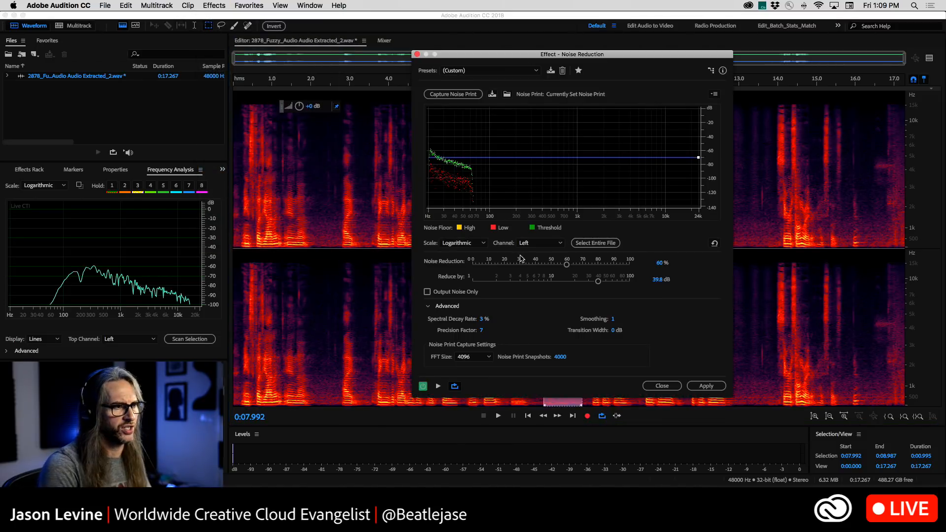
pyautogui.click(595, 243)
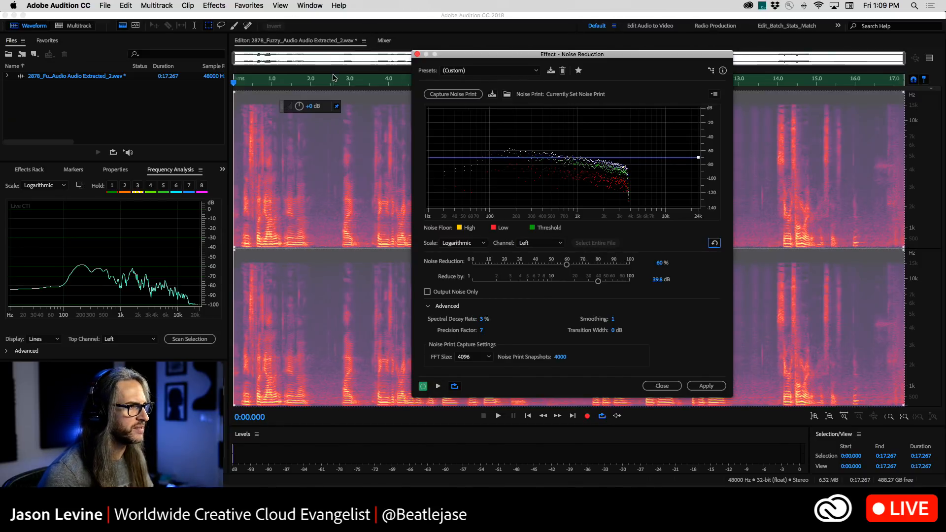
pyautogui.click(333, 78)
pyautogui.click(438, 386)
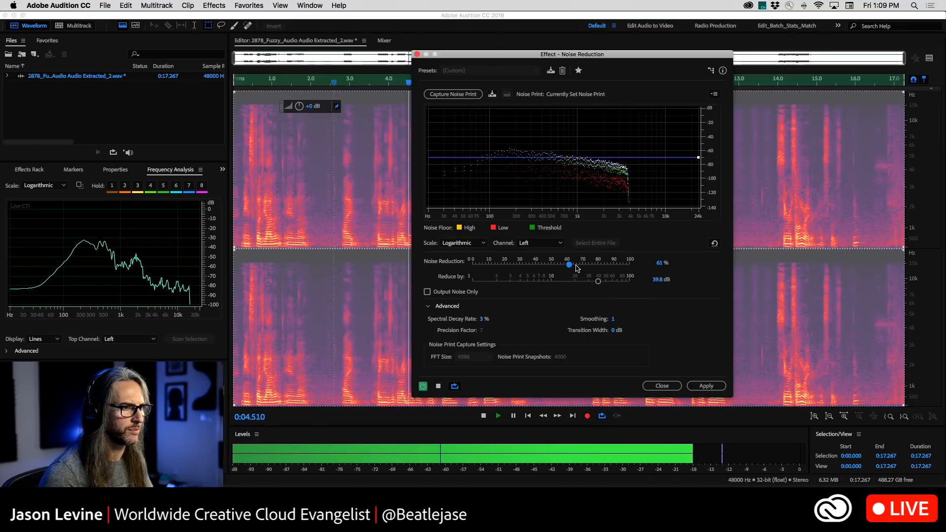
# Set Noise Reduction to 74%, Reduce by to 17.9 dB and Spectral Decay Rate to 19% while previewing
pyautogui.moveTo(568, 265); pyautogui.dragTo(614, 266)
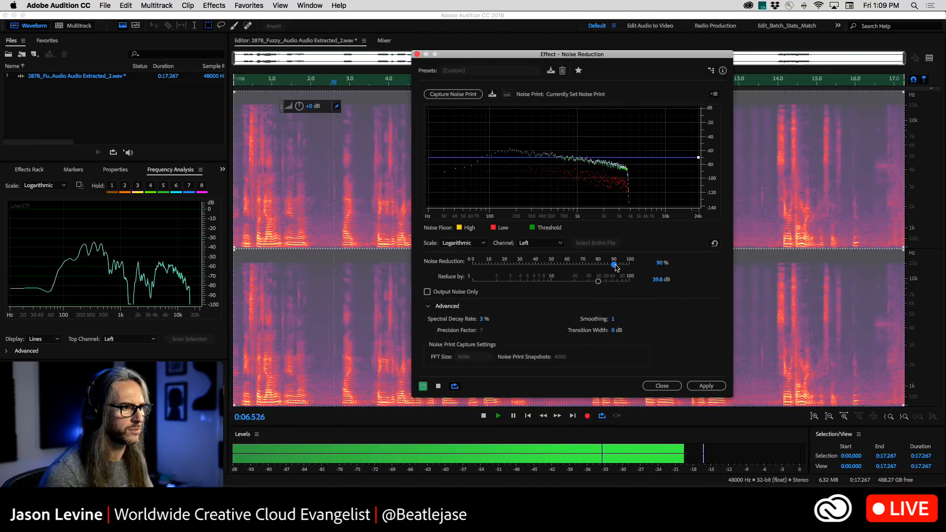
pyautogui.moveTo(490, 319); pyautogui.dragTo(488, 319)
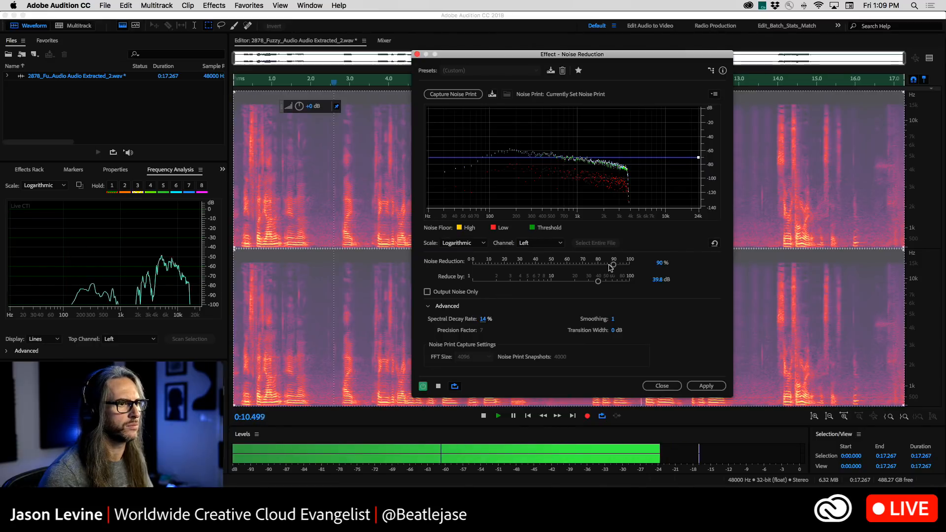
pyautogui.moveTo(613, 265); pyautogui.dragTo(570, 281)
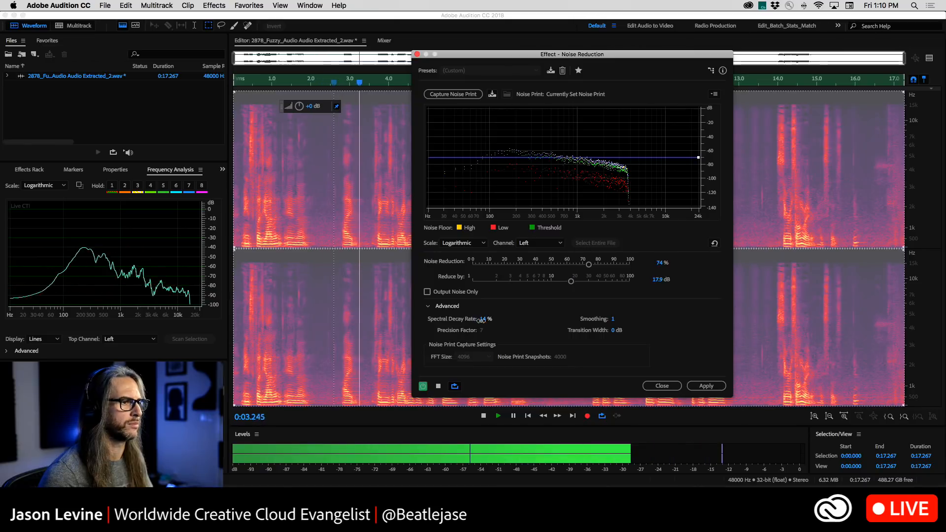
pyautogui.moveTo(481, 320); pyautogui.dragTo(484, 319)
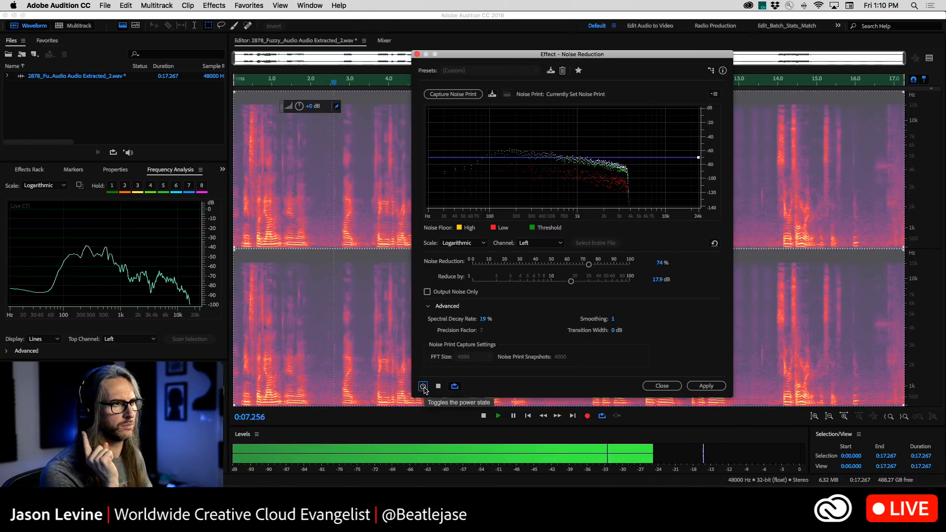
# Compare the preview with the effect bypassed, and apply the Noise Reduction to the entire file
pyautogui.click(423, 386)
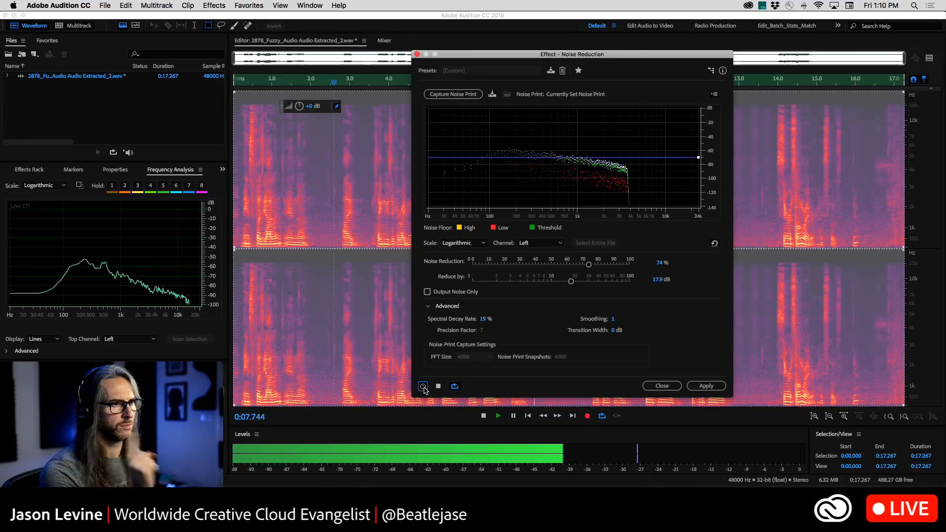
pyautogui.click(661, 385)
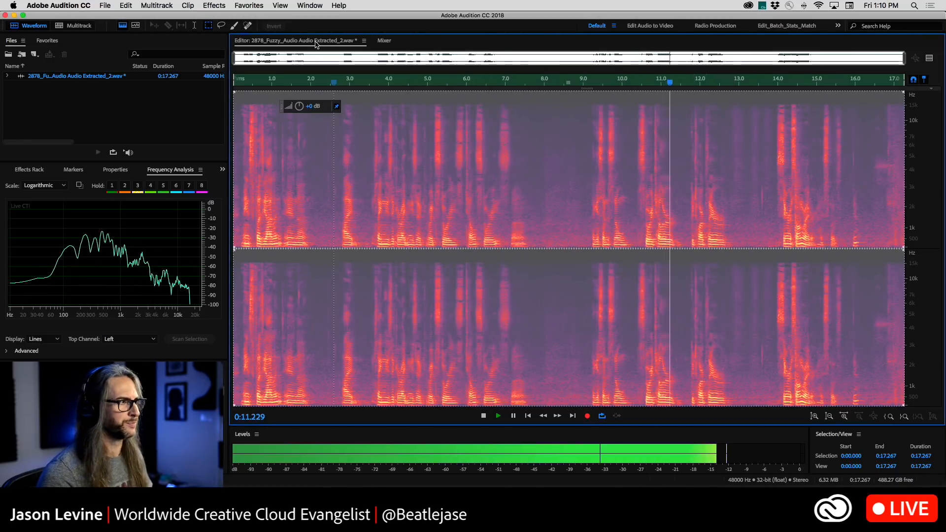
pyautogui.click(157, 6)
pyautogui.moveTo(214, 6)
pyautogui.moveTo(304, 170)
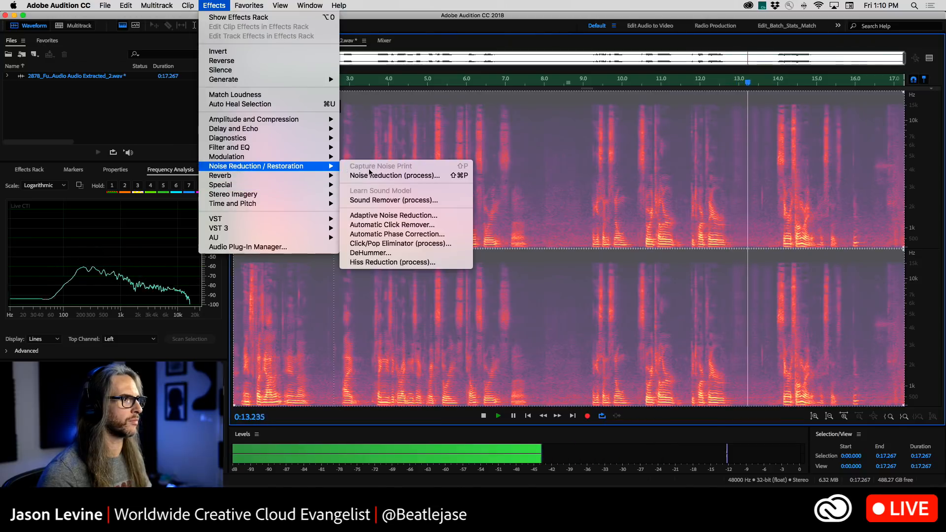
pyautogui.click(384, 173)
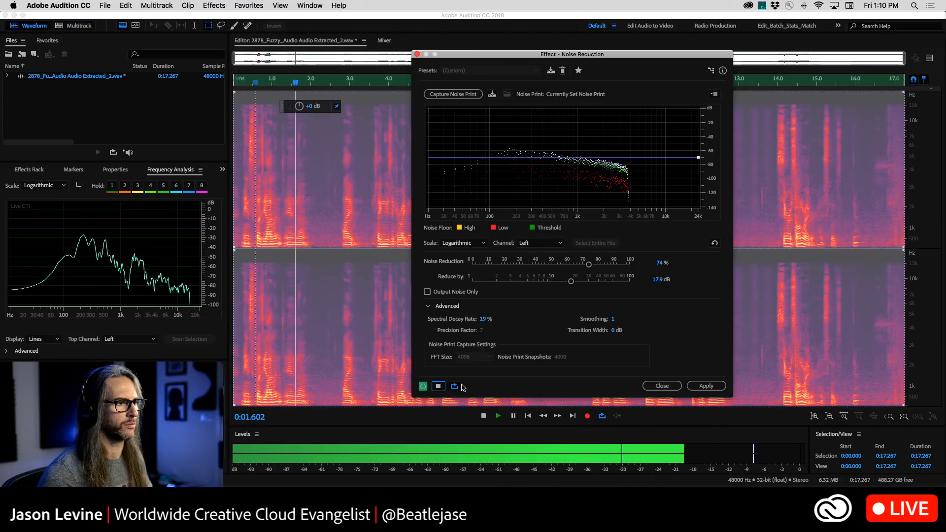
pyautogui.click(699, 385)
# Play back the noise-reduced dialogue from about 3.6 seconds to check how it sounds
pyautogui.click(558, 220)
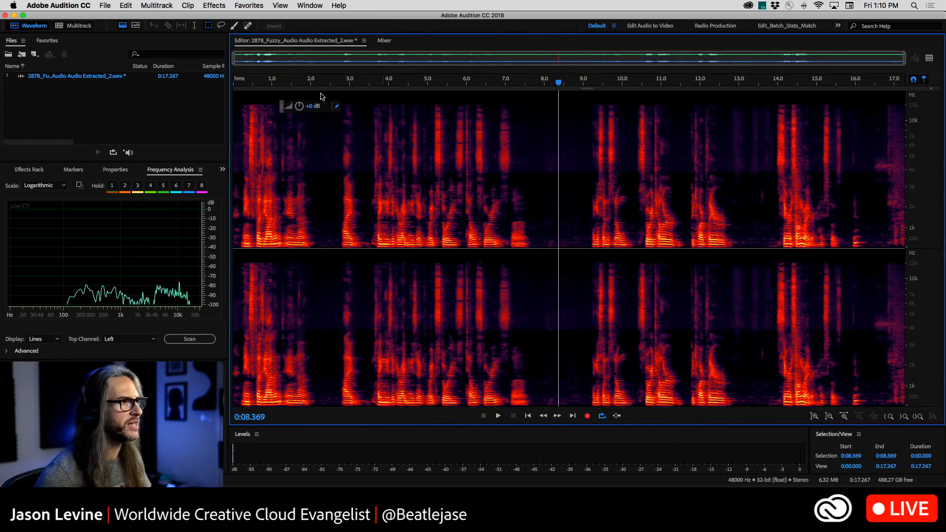
pyautogui.click(372, 158)
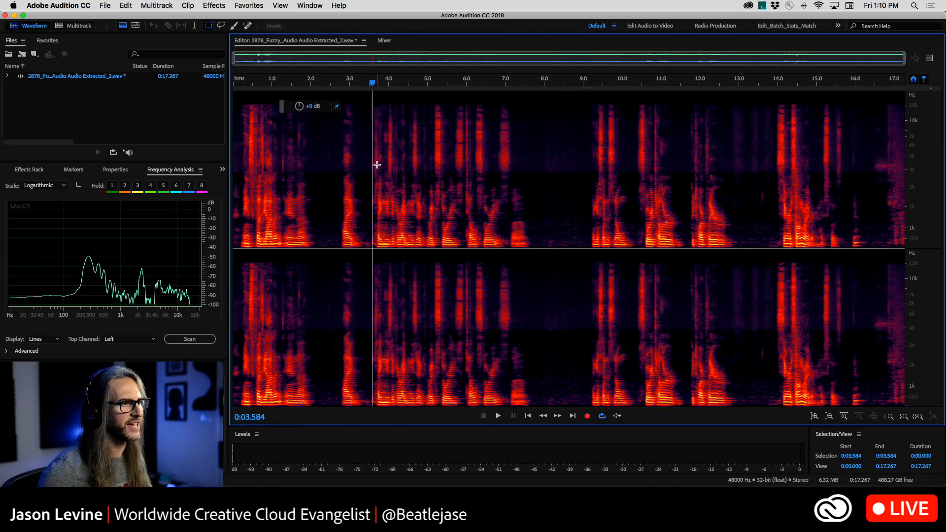
pyautogui.press('space')
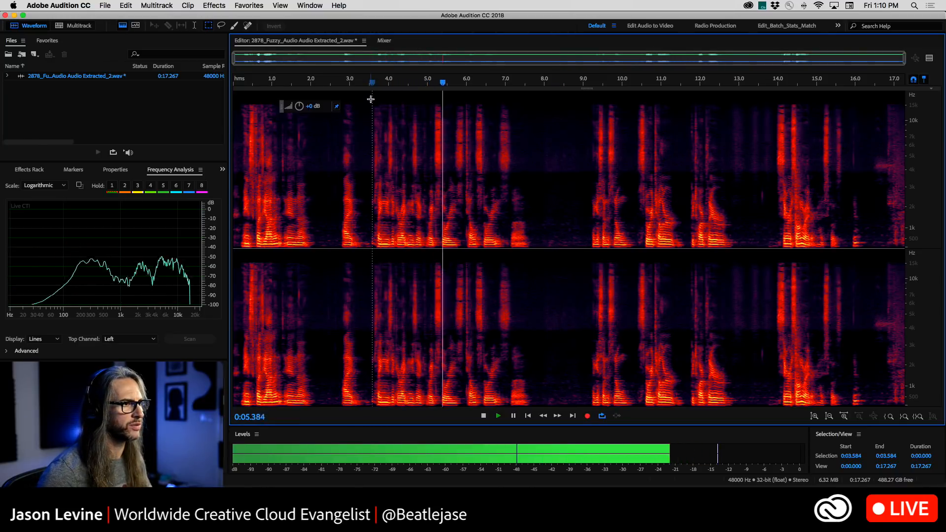
pyautogui.click(451, 101)
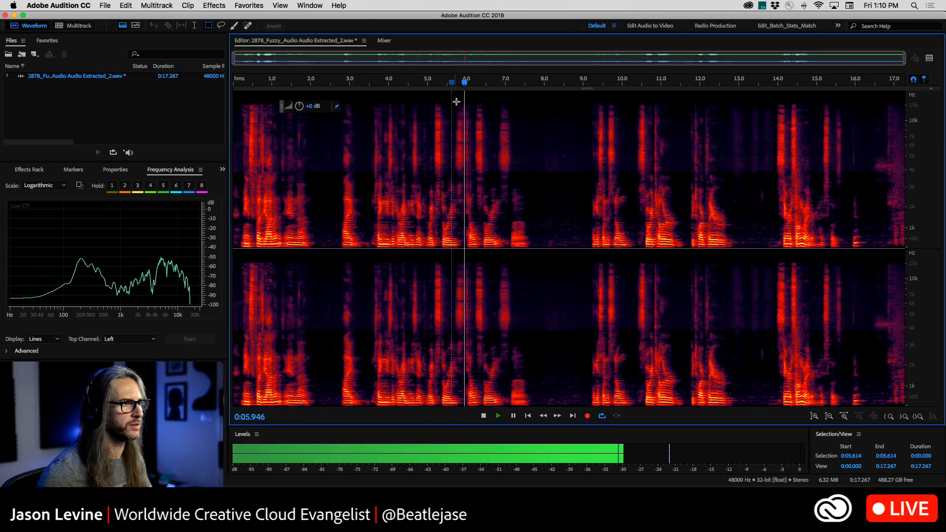
pyautogui.press('space')
pyautogui.click(464, 101)
pyautogui.press('space')
pyautogui.press('space')
# Select the audio from about 5.95 to 9.11 seconds and preview the Analog Delay effect on it
pyautogui.moveTo(465, 101); pyautogui.dragTo(584, 294)
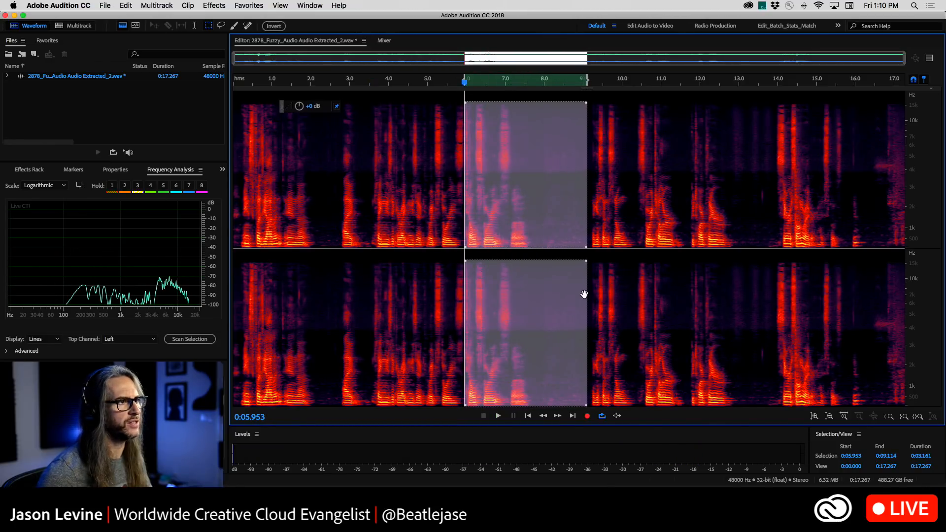
pyautogui.click(203, 4)
pyautogui.moveTo(260, 132)
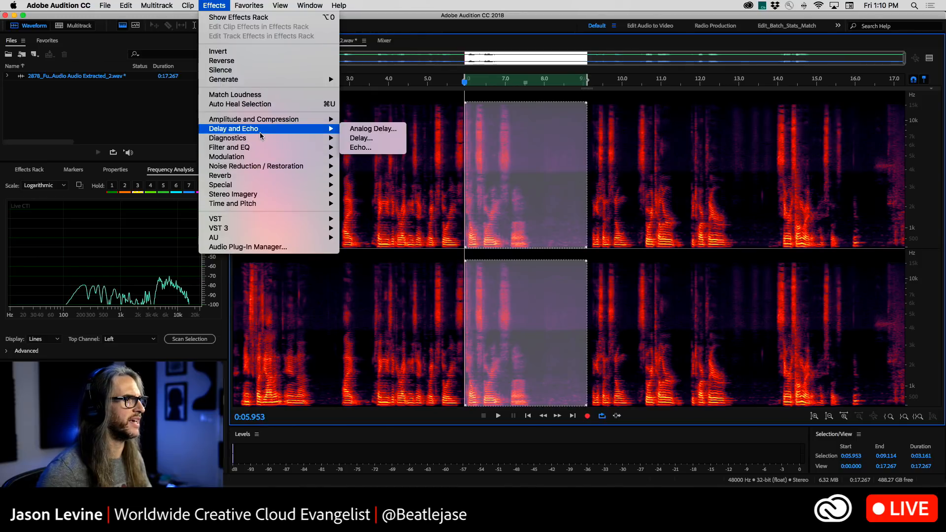
pyautogui.click(381, 129)
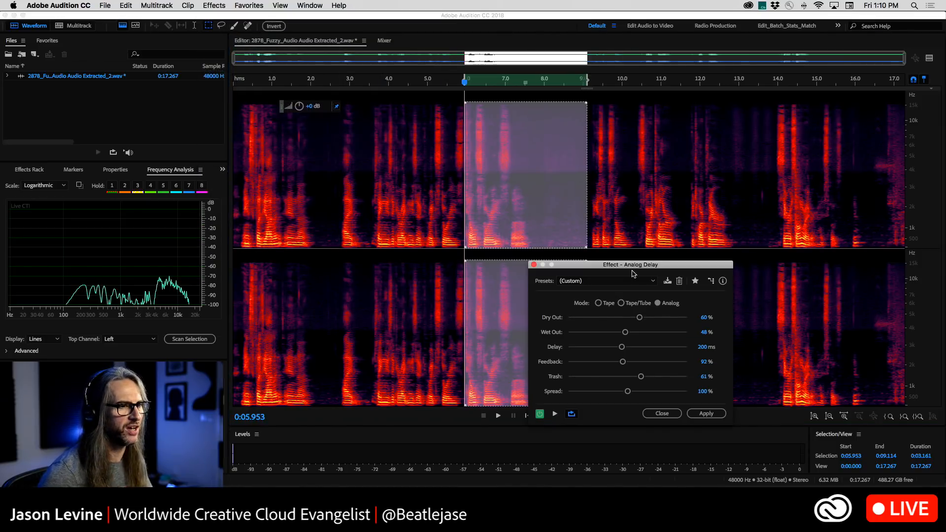
pyautogui.moveTo(633, 270); pyautogui.dragTo(651, 137)
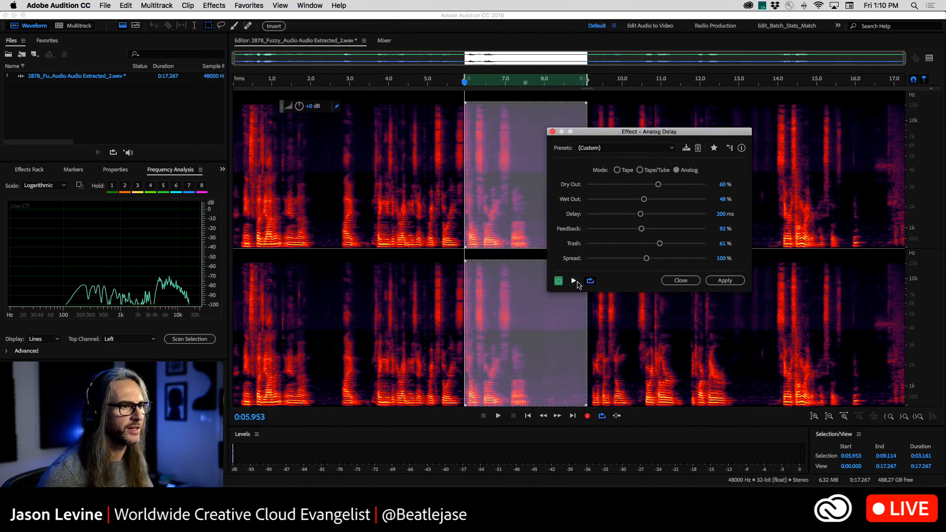
pyautogui.click(574, 282)
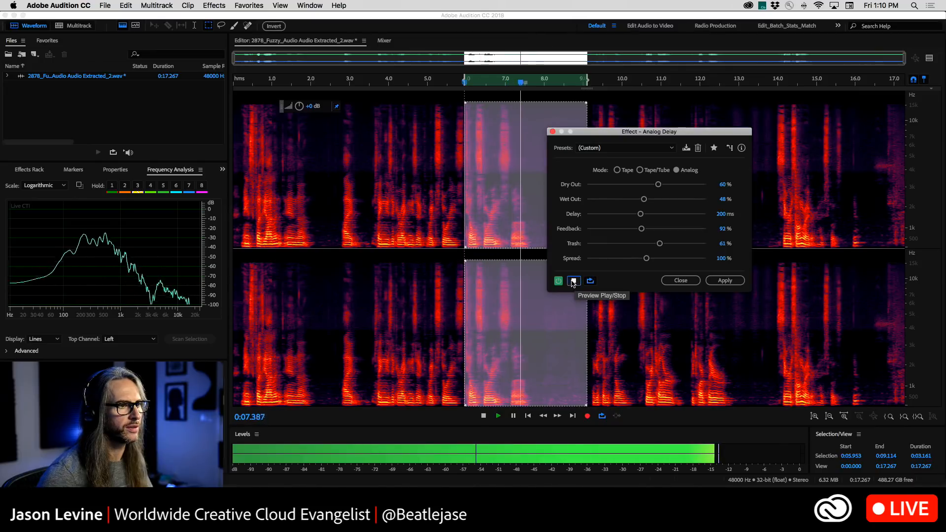
# Set the Analog Delay's Feedback to 59% while previewing and apply the effect to the selection
pyautogui.moveTo(642, 228); pyautogui.dragTo(622, 229)
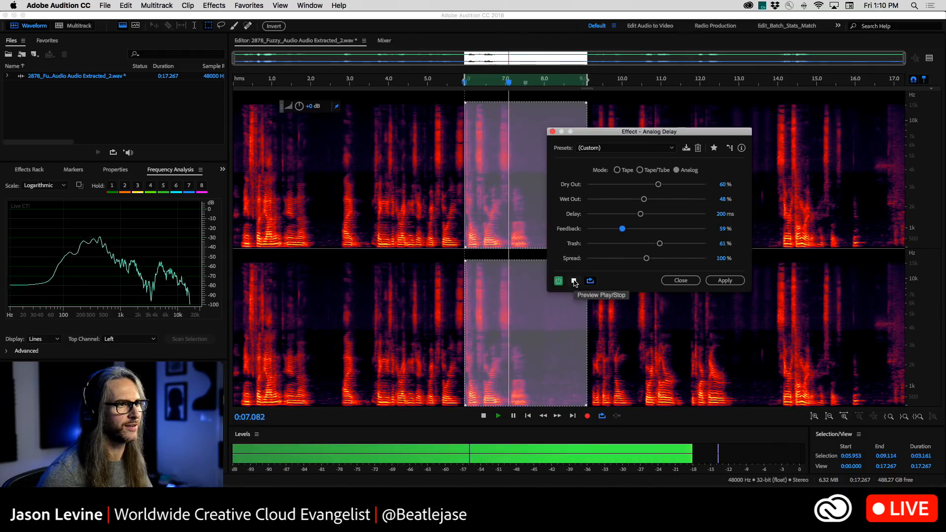
pyautogui.click(574, 281)
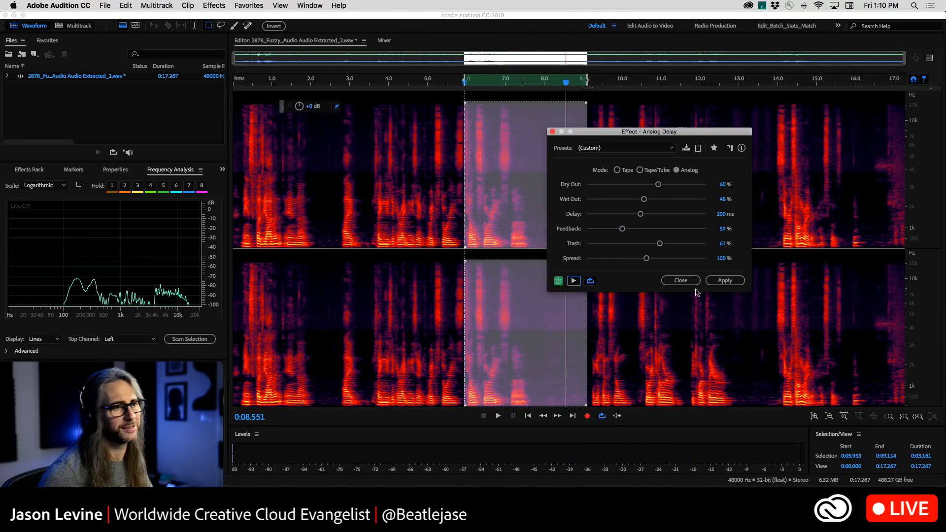
pyautogui.click(725, 281)
# Play back the delayed passage from about 5.1 seconds to hear the effect
pyautogui.click(434, 219)
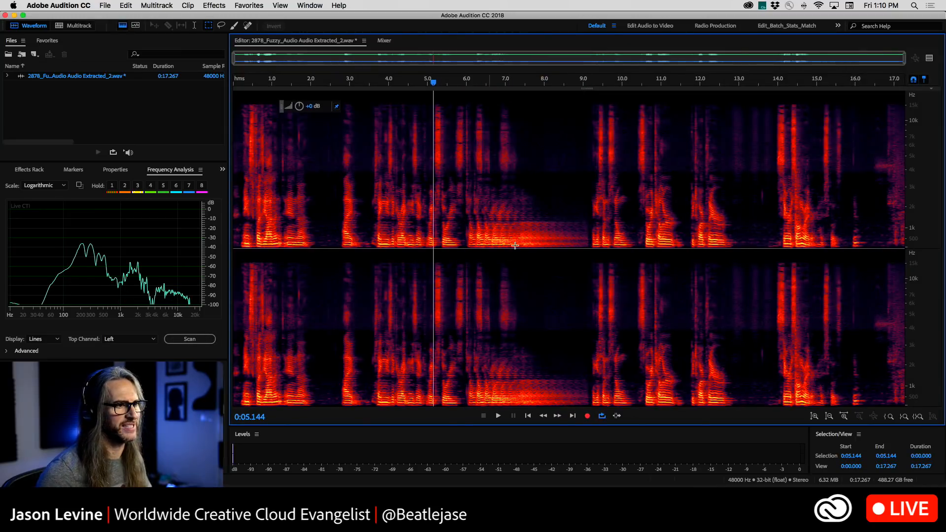
pyautogui.press('space')
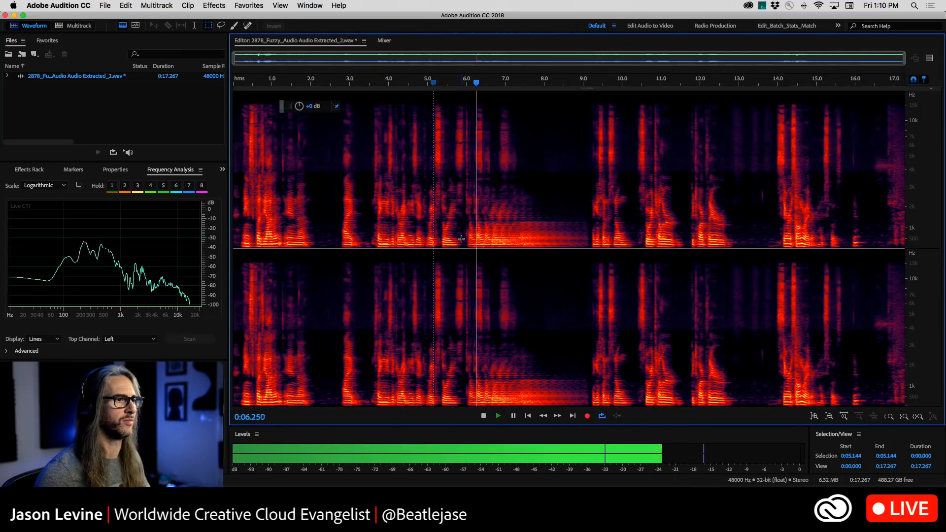
pyautogui.press('space')
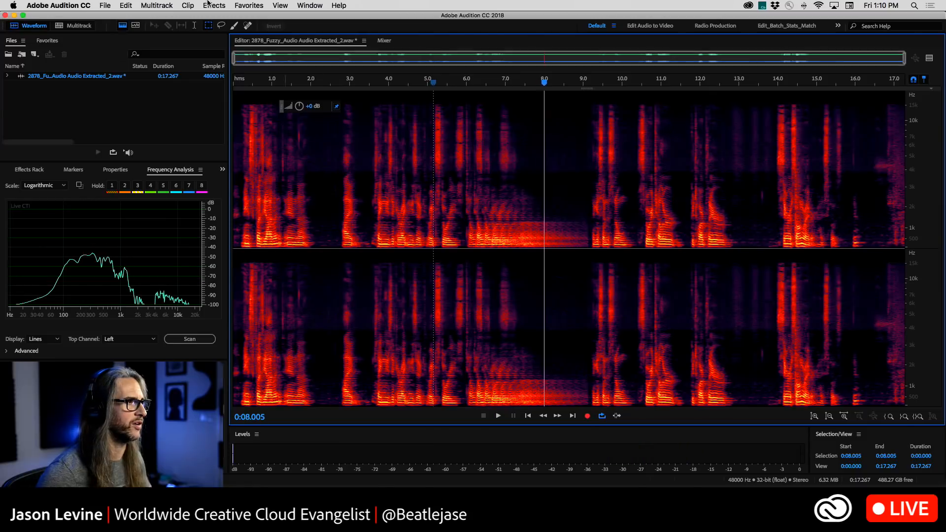
# Hide the spectral frequency display and save the edited audio file
pyautogui.click(122, 26)
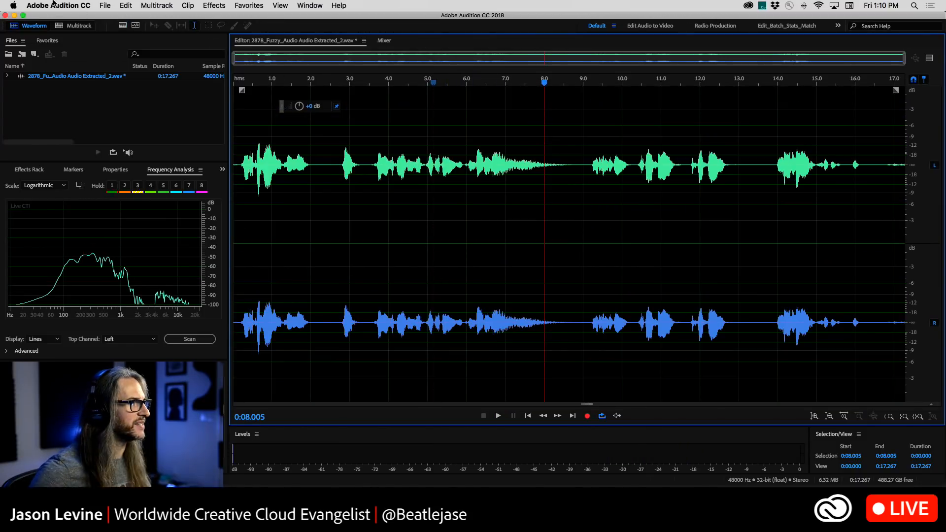
pyautogui.click(104, 5)
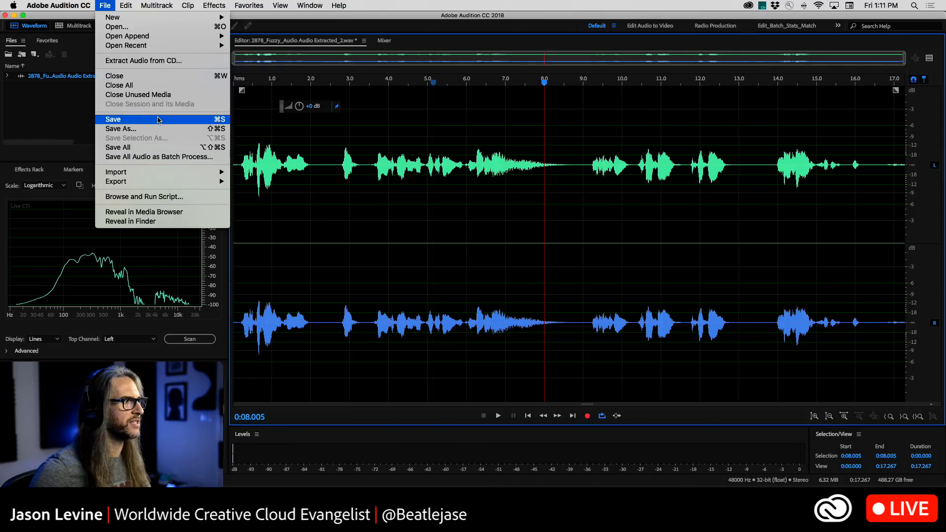
pyautogui.click(157, 119)
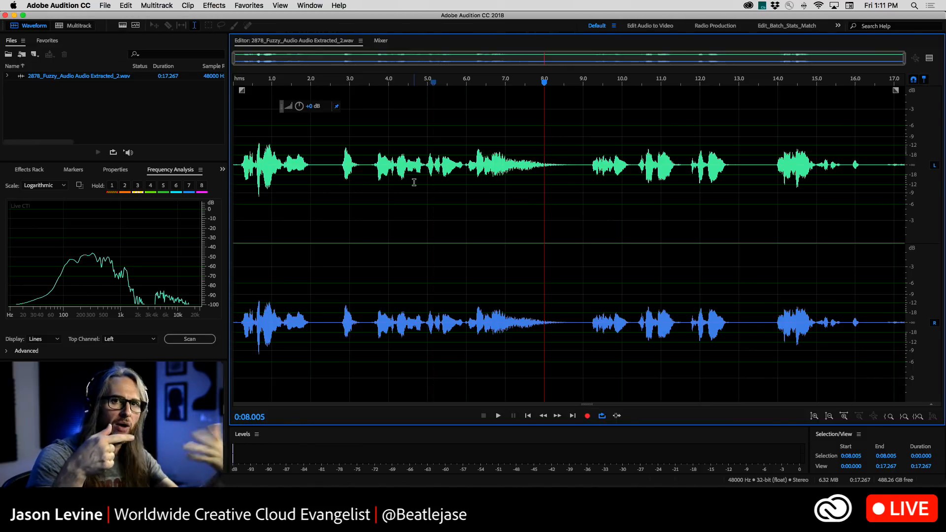
# Switch to Premiere Pro and play the interview sequence from about 00:00:02:06 to hear the saved audio edits
pyautogui.press('super+Tab')
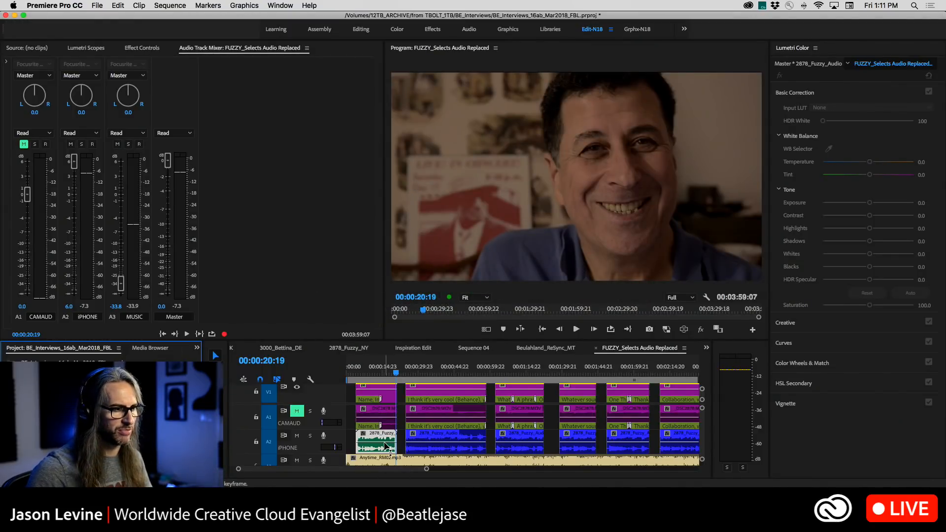
pyautogui.click(356, 372)
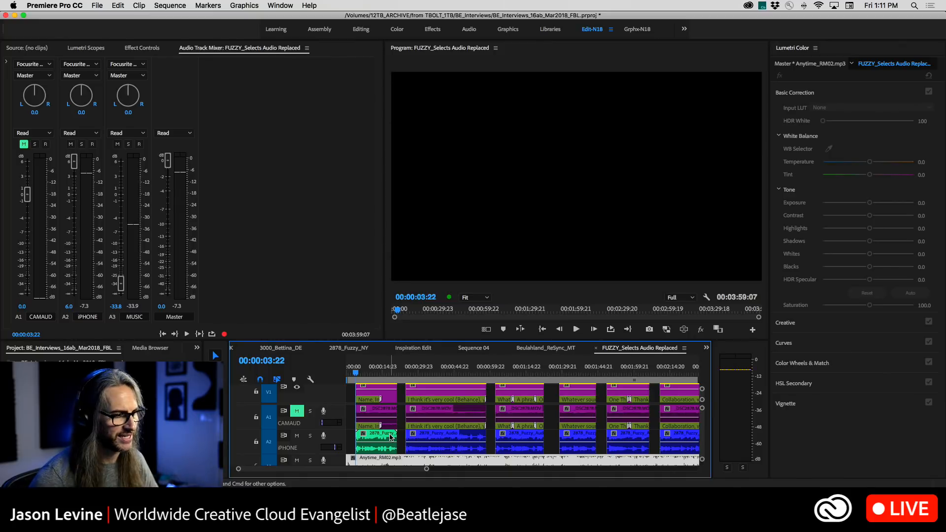
pyautogui.click(352, 376)
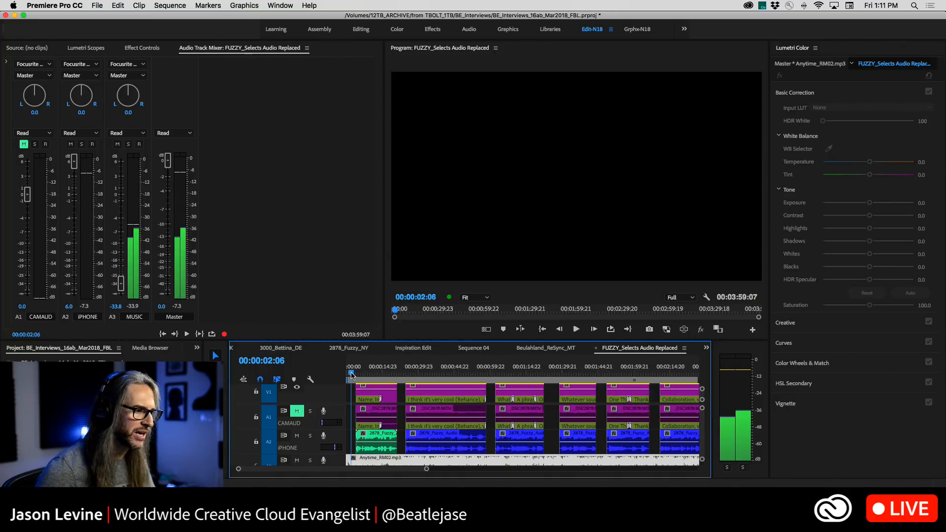
pyautogui.press('space')
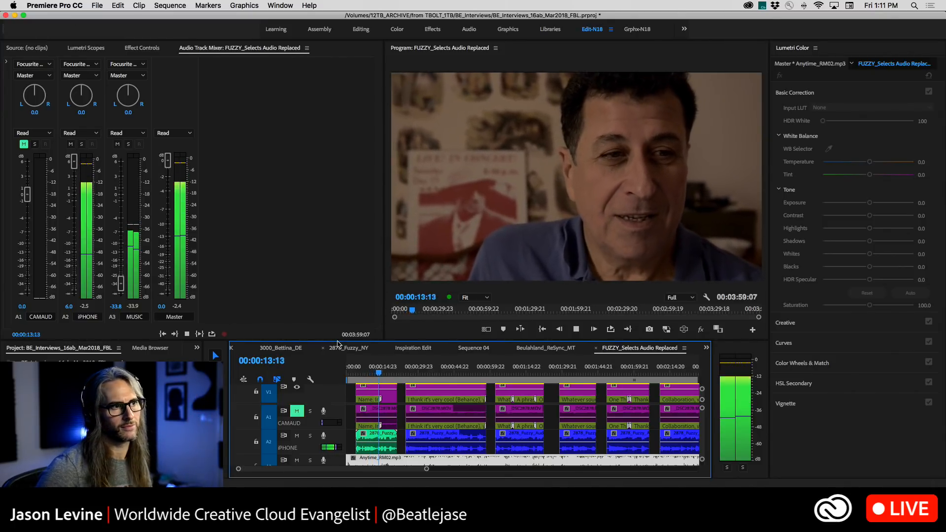
pyautogui.press('space')
pyautogui.press('d')
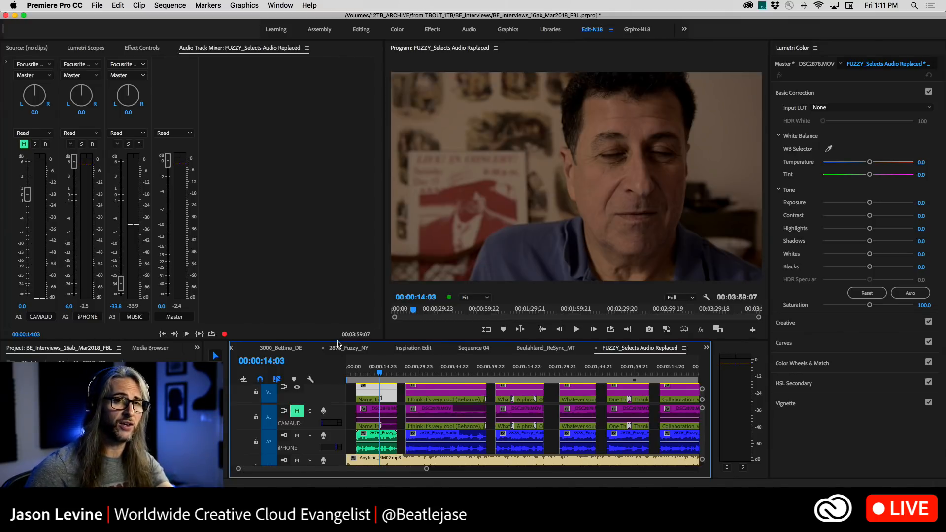
# Switch to Audition and undo the Analog Delay, Noise Reduction and Amplify edits
pyautogui.press('super+Tab')
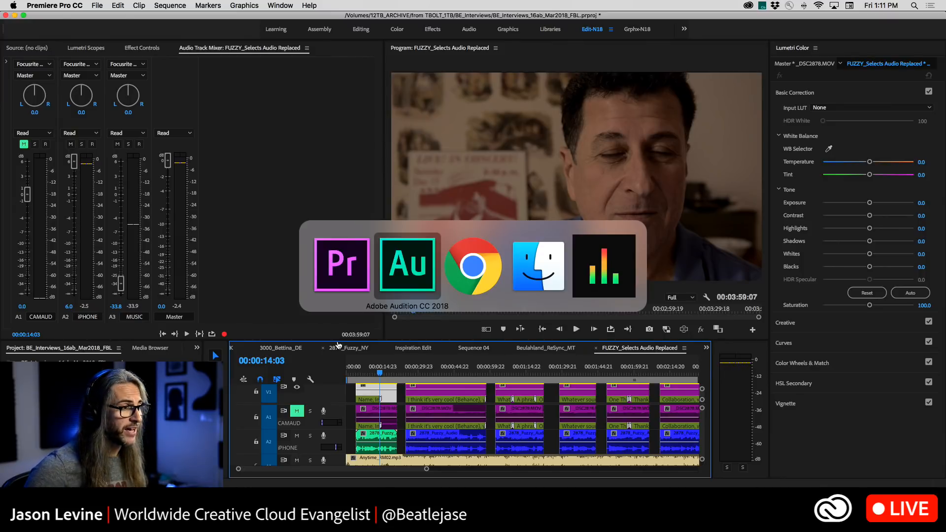
pyautogui.click(129, 5)
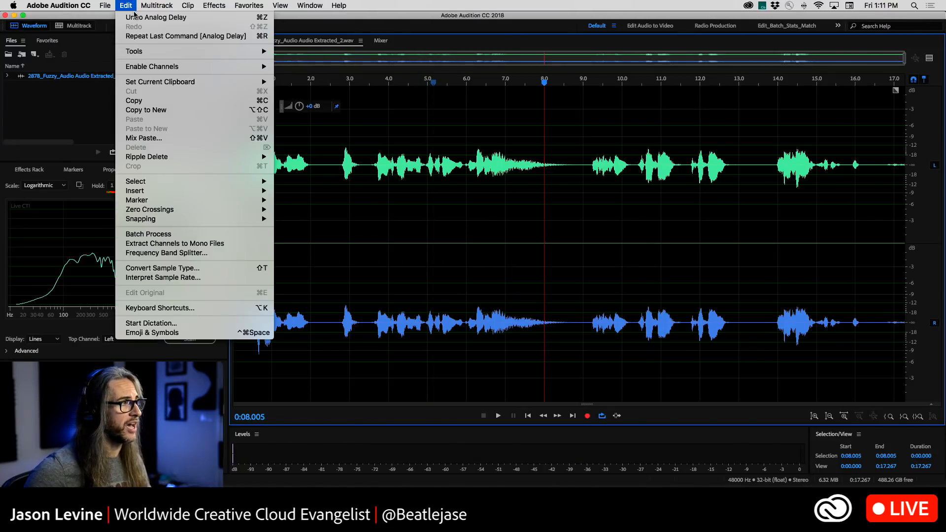
pyautogui.click(148, 17)
pyautogui.click(124, 4)
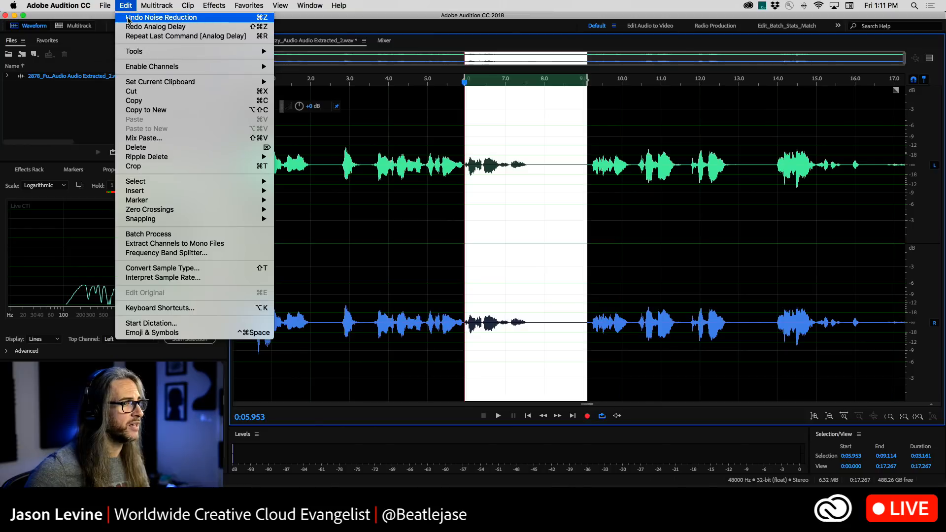
pyautogui.press('super+a')
pyautogui.click(129, 5)
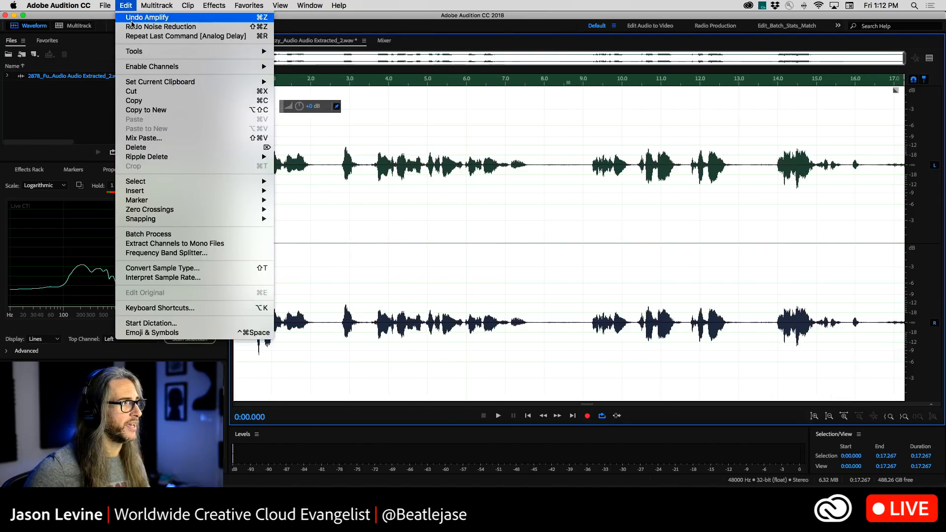
pyautogui.click(133, 19)
pyautogui.click(386, 212)
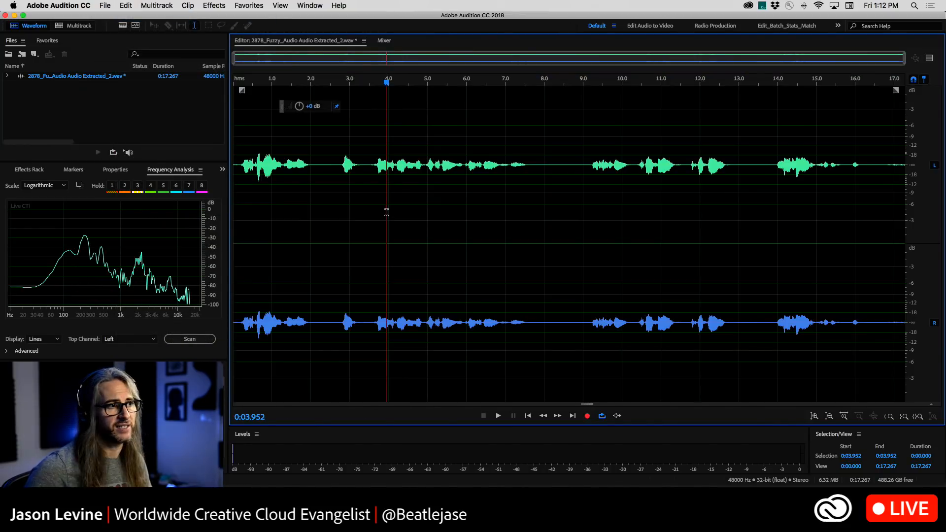
# Check that no further edits can be undone, and save the restored audio file
pyautogui.click(123, 4)
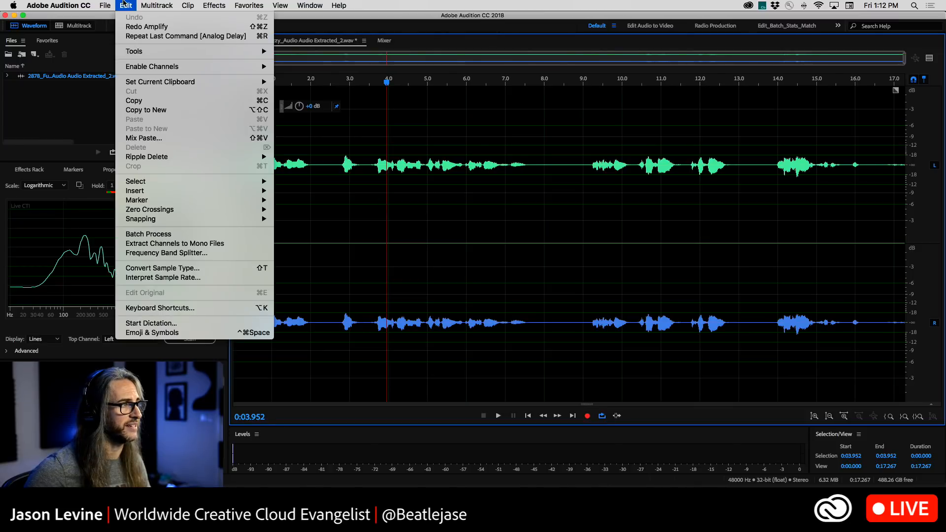
pyautogui.moveTo(104, 5)
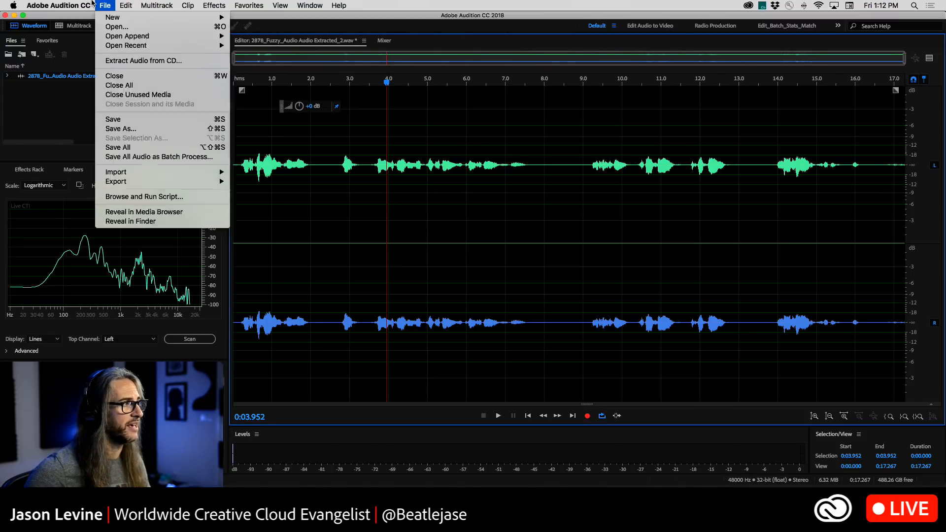
pyautogui.click(128, 118)
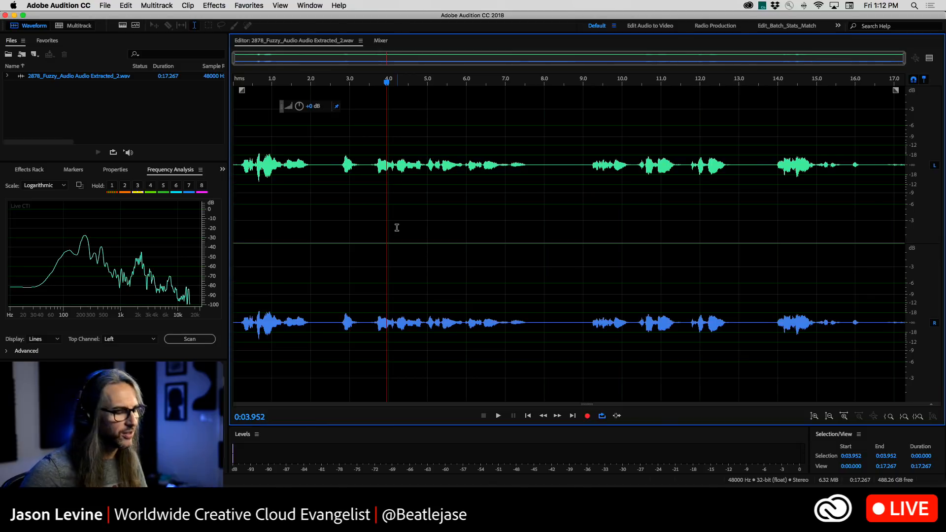
# Switch to Premiere Pro and play the interview from about 00:00:07:14 to hear the restored audio
pyautogui.press('super+Tab')
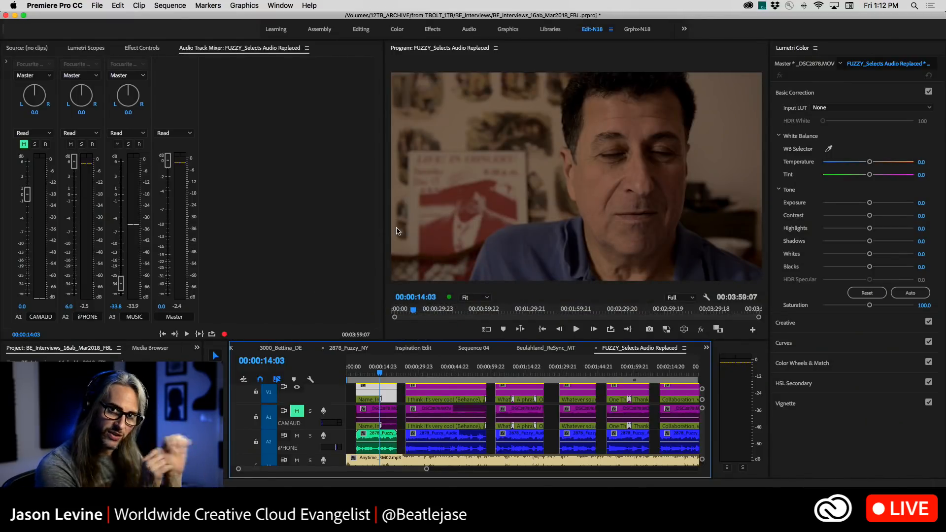
pyautogui.click(373, 371)
pyautogui.press('space')
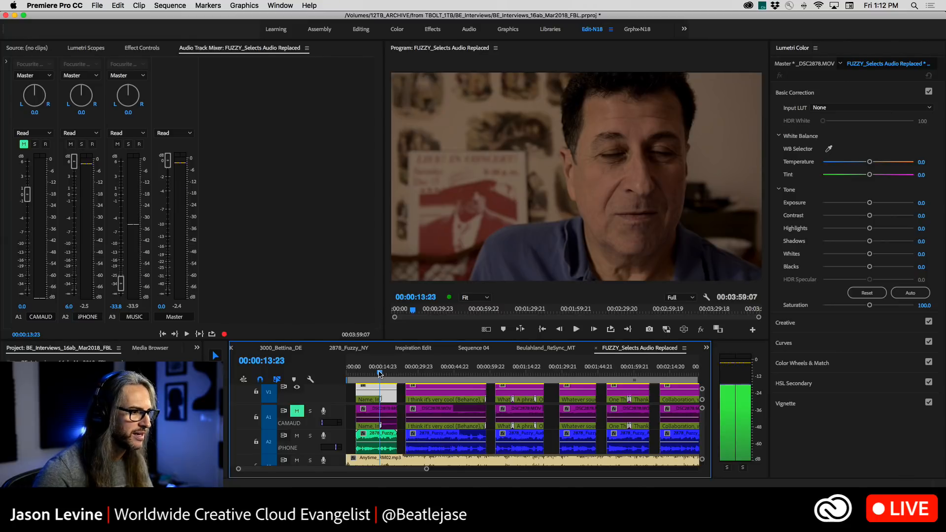
pyautogui.click(368, 371)
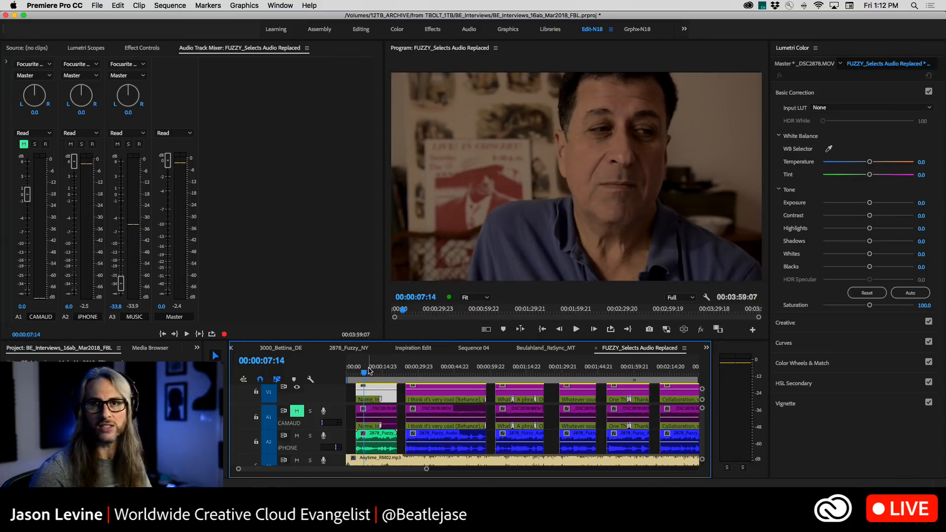
pyautogui.press('space')
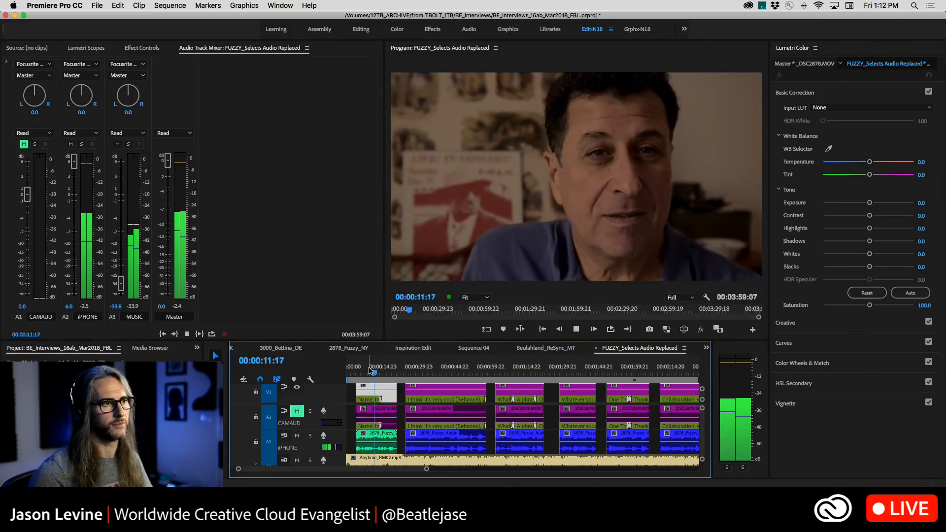
pyautogui.press('space')
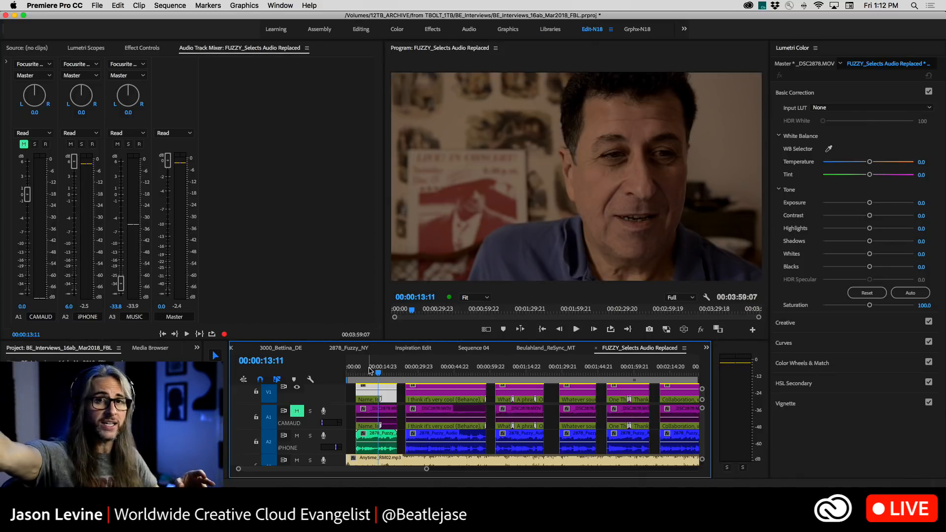
# View the available clip commands for the first iPhone audio clip on track A2
pyautogui.rightClick(363, 441)
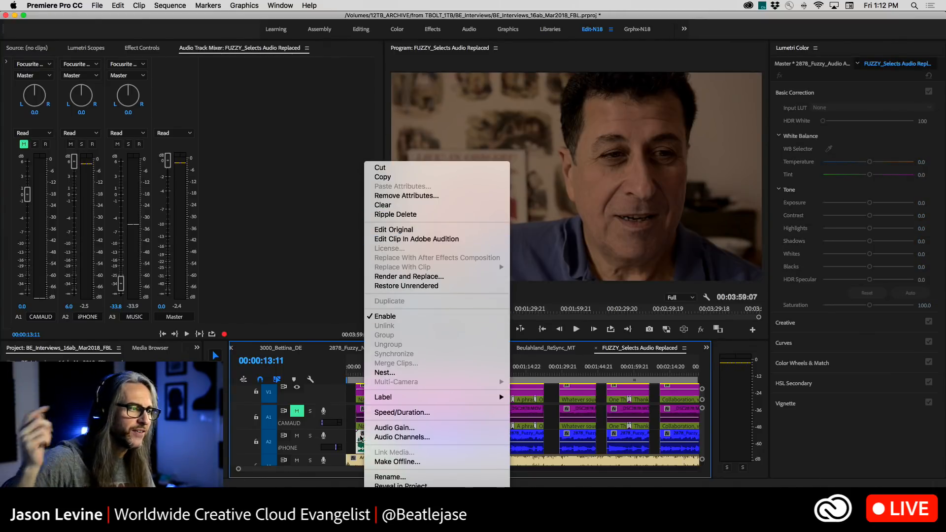
pyautogui.click(359, 438)
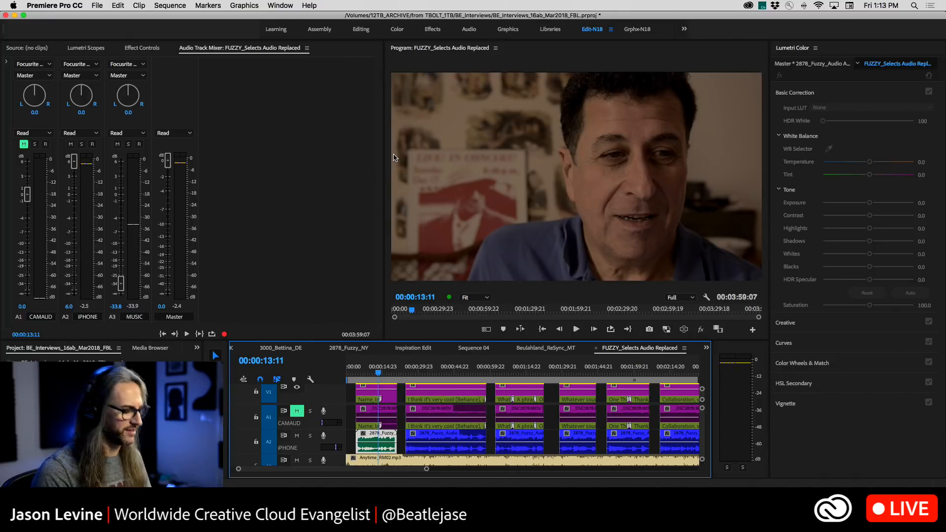
# Switch to Audition, close the 2878_Fuzzy_Audio Audio Extracted_2.wav file, and return to Premiere Pro
pyautogui.press('super+Tab')
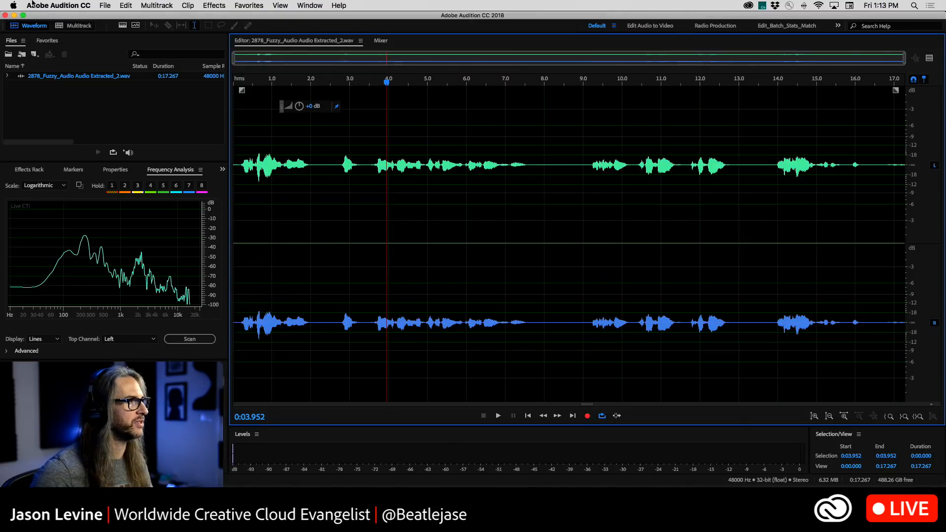
pyautogui.click(96, 6)
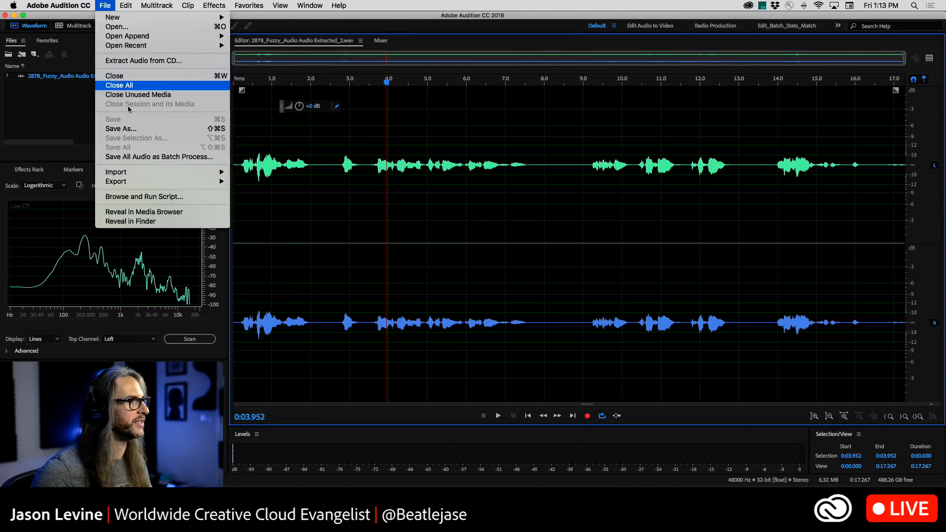
pyautogui.click(128, 78)
pyautogui.press('super+Tab')
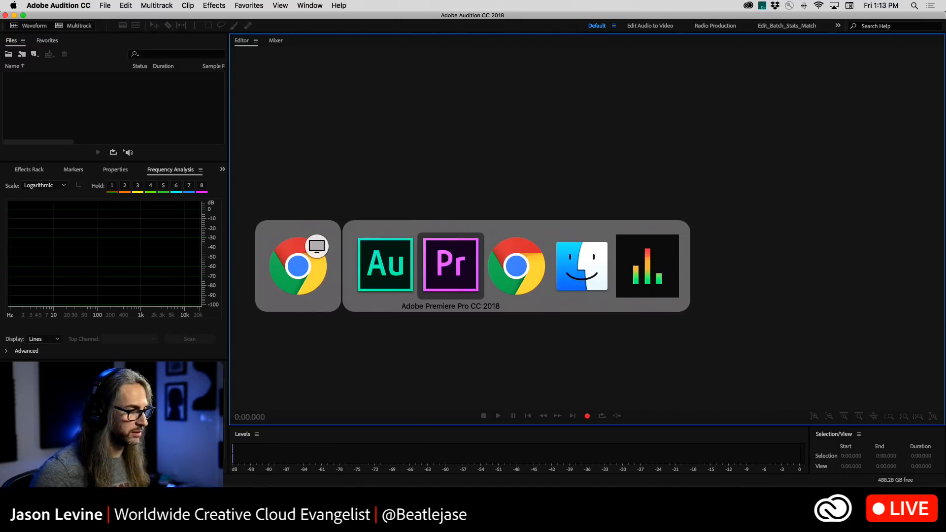
pyautogui.click(117, 5)
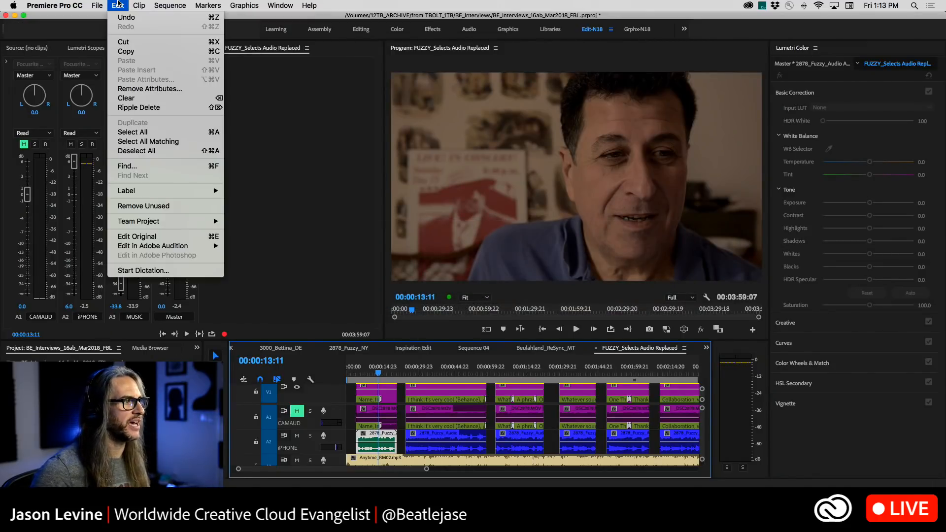
pyautogui.moveTo(162, 251)
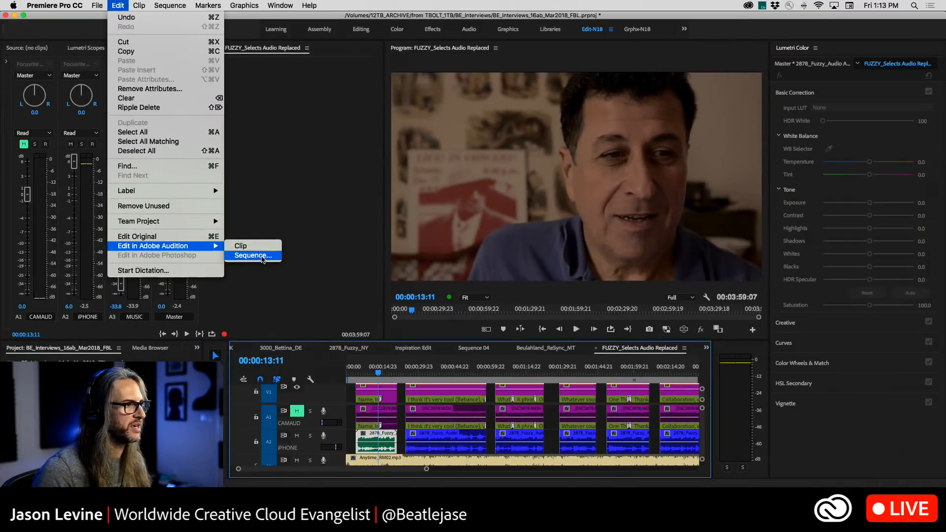
pyautogui.click(261, 256)
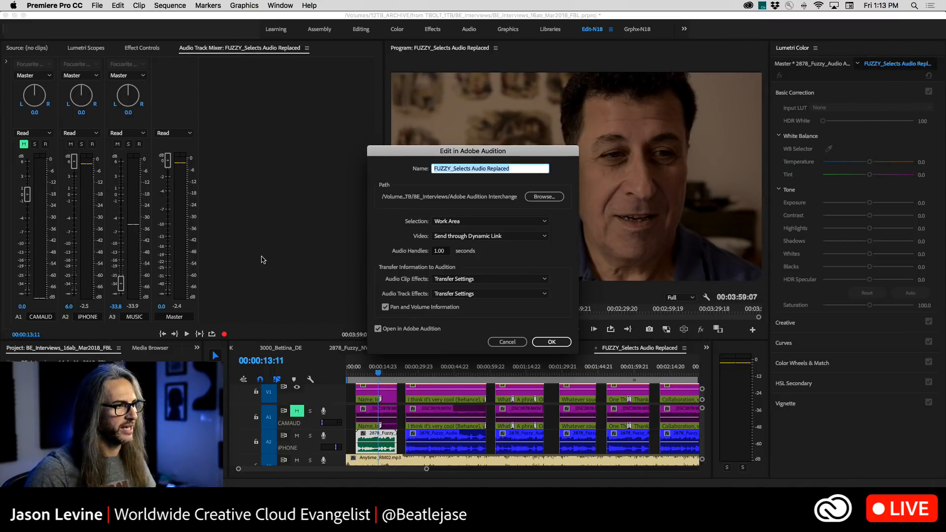
pyautogui.click(472, 168)
pyautogui.press('BackSpace')
pyautogui.press('BackSpace')
pyautogui.press('BackSpace')
pyautogui.press('BackSpace')
pyautogui.press('BackSpace')
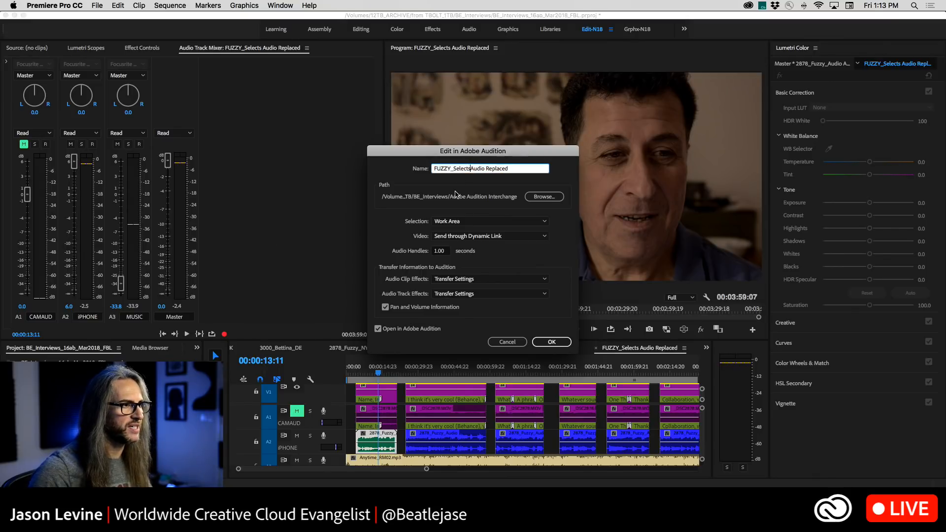
pyautogui.click(476, 169)
pyautogui.press('BackSpace')
pyautogui.press('BackSpace')
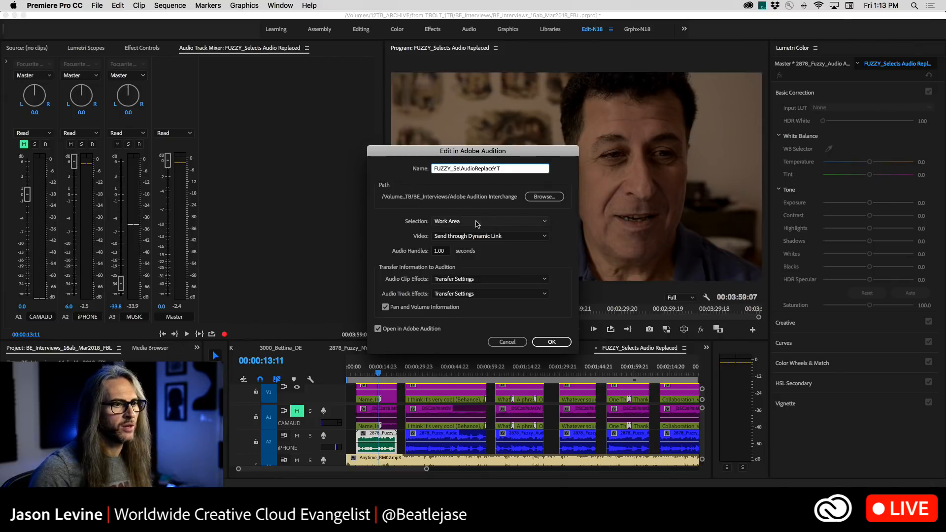
pyautogui.click(507, 224)
pyautogui.click(456, 239)
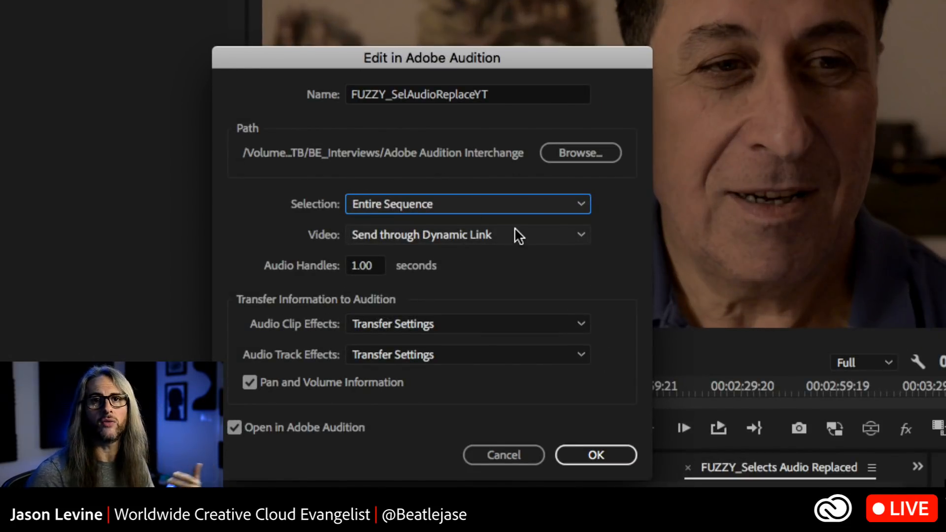
pyautogui.moveTo(473, 63); pyautogui.dragTo(512, 59)
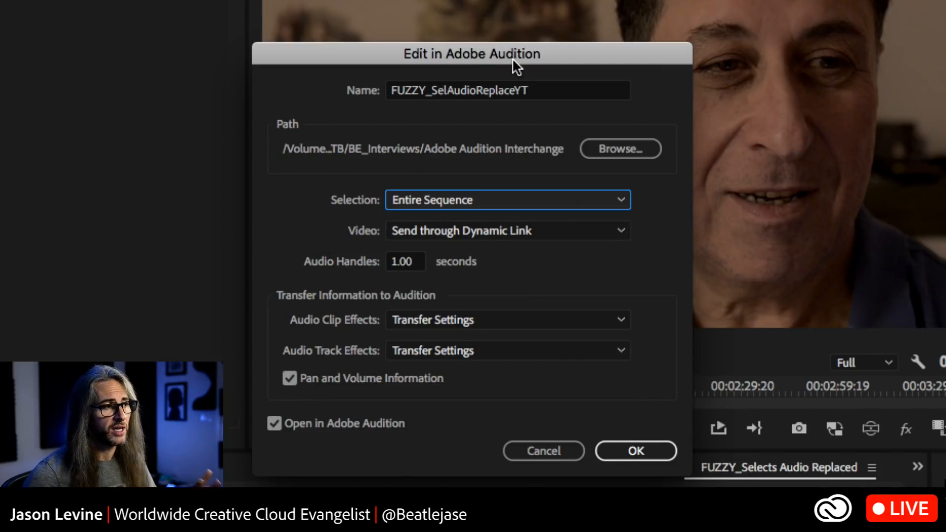
pyautogui.click(596, 229)
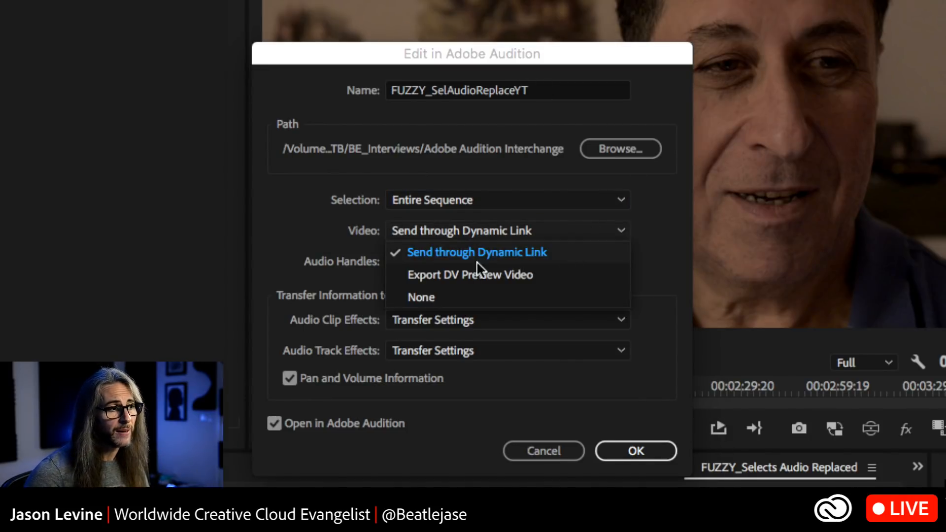
pyautogui.click(656, 244)
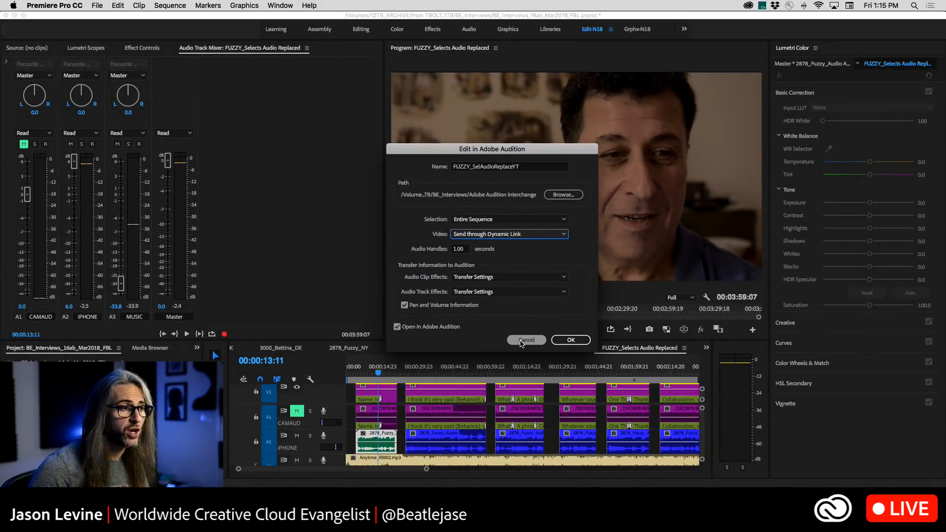
pyautogui.click(520, 342)
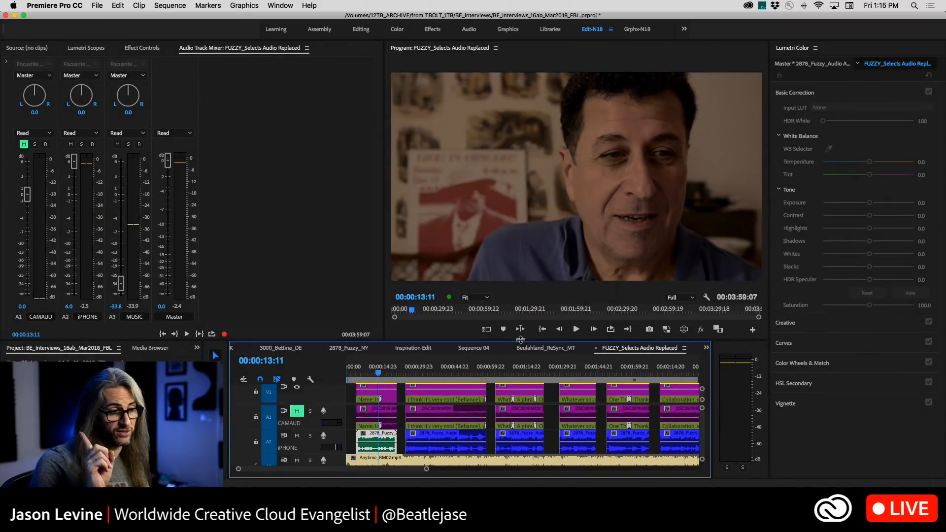
# Shape volume keyframes on the Anytime_RM02.mp3 music clip to fade it in at the start and out at the end
pyautogui.scroll(-3, 362, 422)
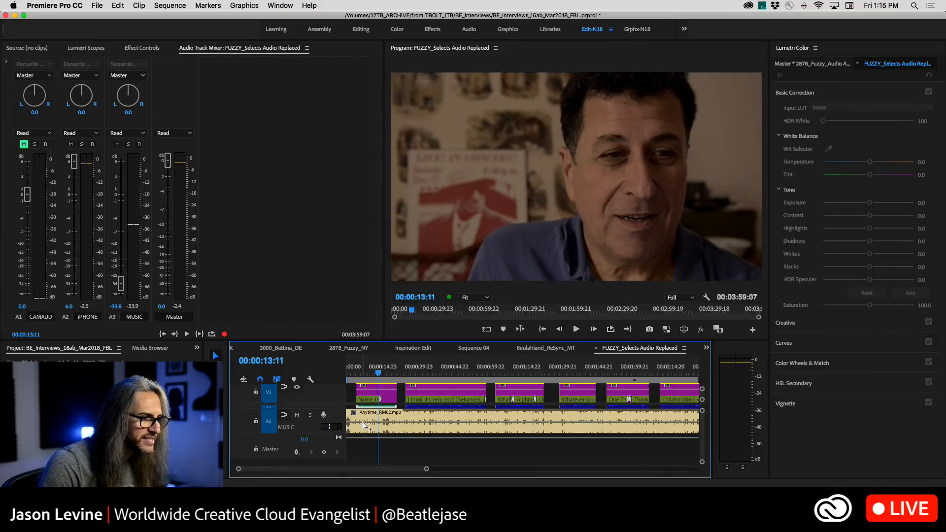
pyautogui.click(362, 422)
pyautogui.moveTo(356, 424); pyautogui.dragTo(353, 444)
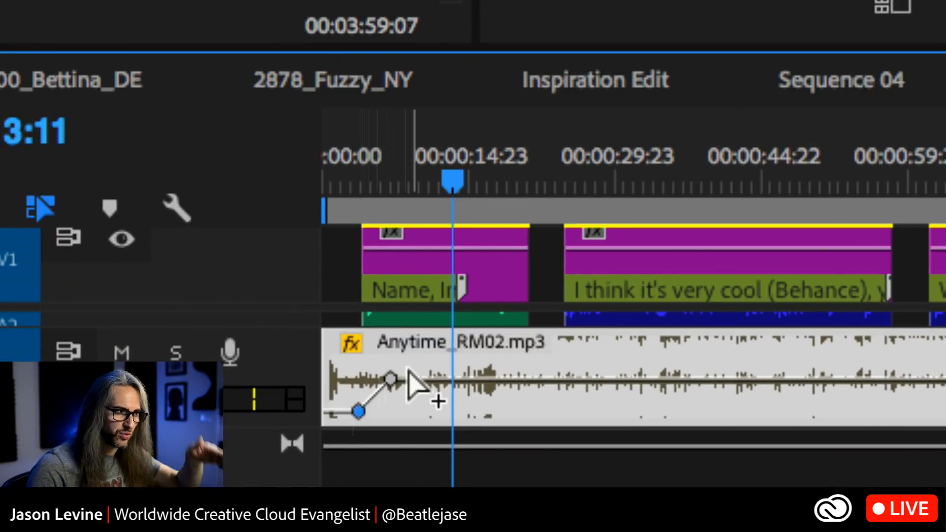
pyautogui.moveTo(356, 416); pyautogui.dragTo(338, 411)
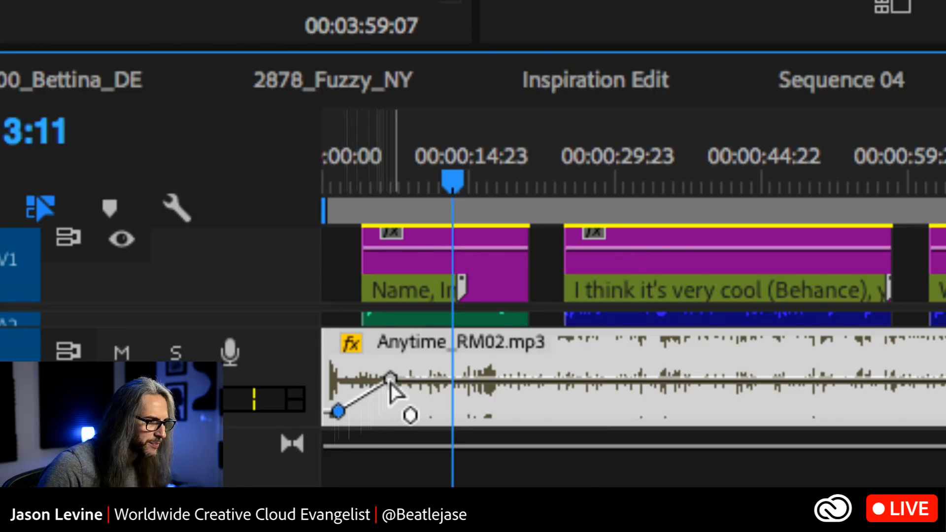
pyautogui.moveTo(389, 380)
pyautogui.mouseDown()
pyautogui.moveTo(362, 379)
pyautogui.moveTo(377, 378)
pyautogui.mouseUp()
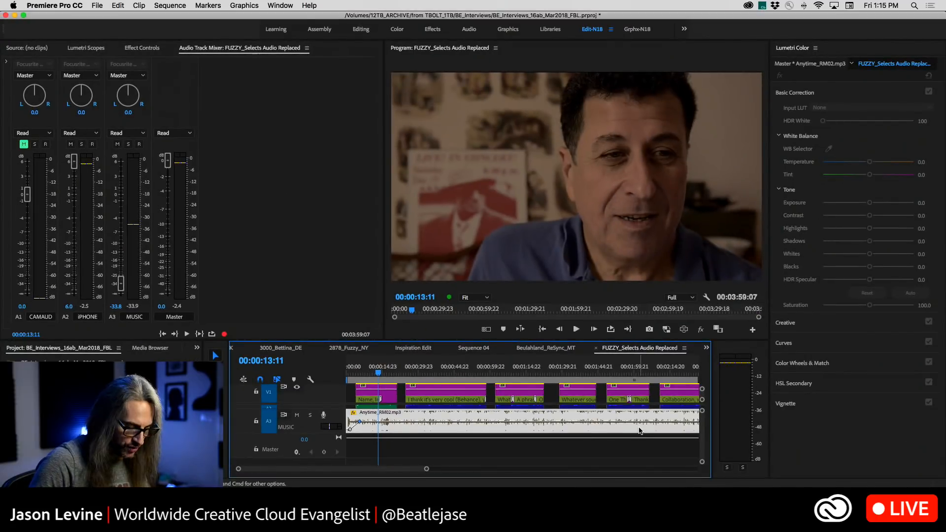
pyautogui.press('-')
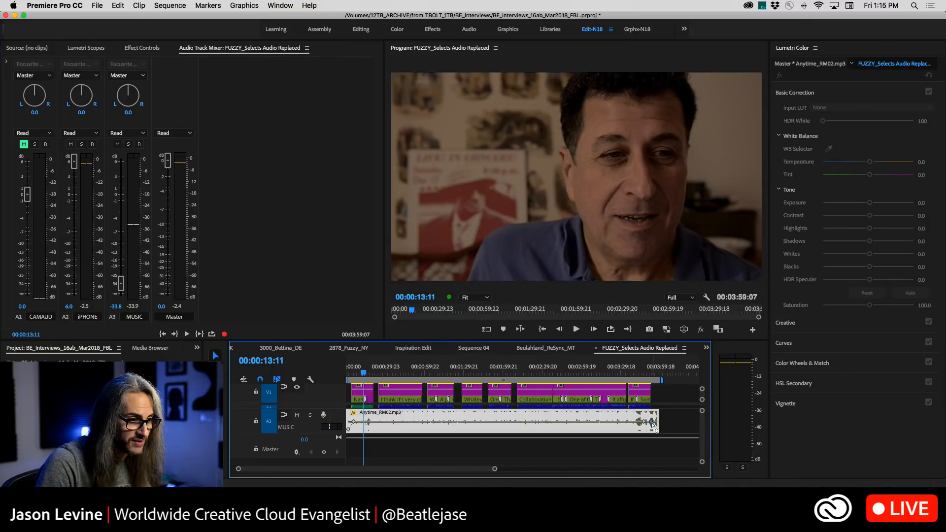
pyautogui.moveTo(654, 425); pyautogui.dragTo(646, 445)
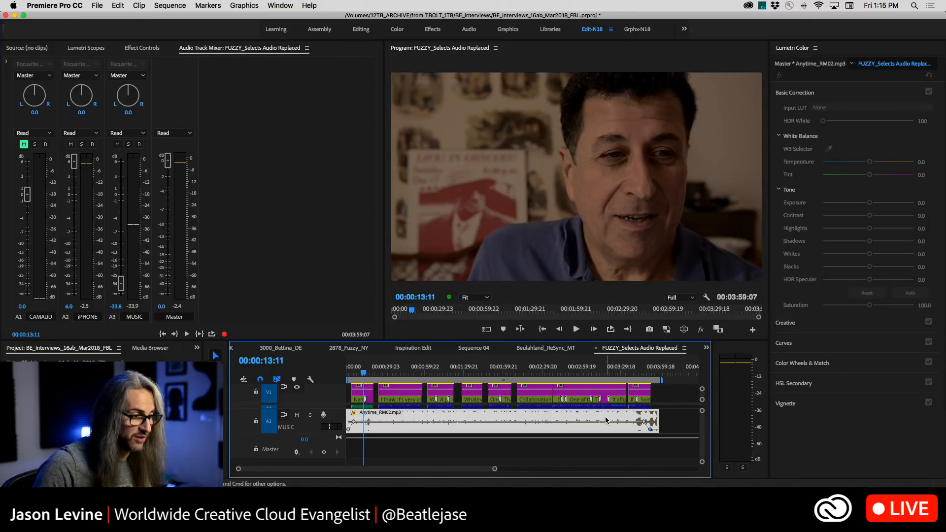
# Set up the whole-sequence transfer to Adobe Audition with the name FUZZY_SelectsYT
pyautogui.click(117, 5)
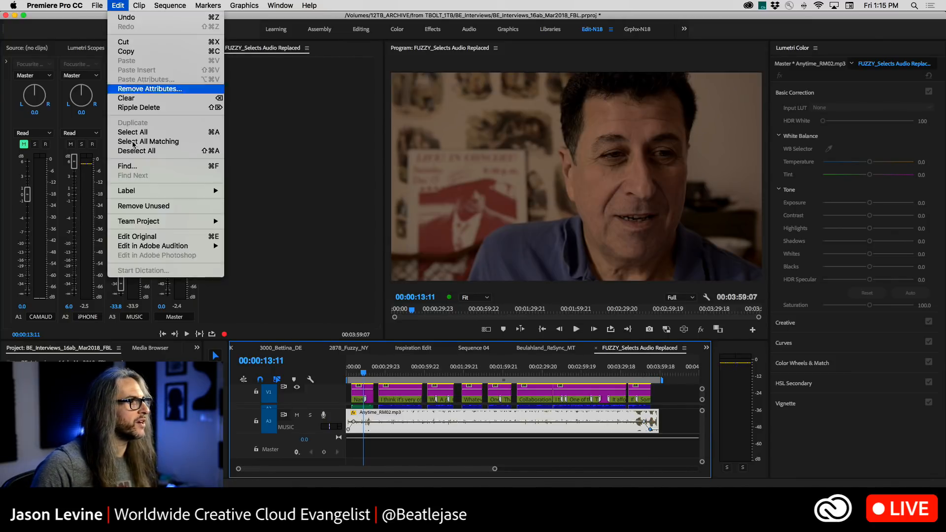
pyautogui.moveTo(177, 246)
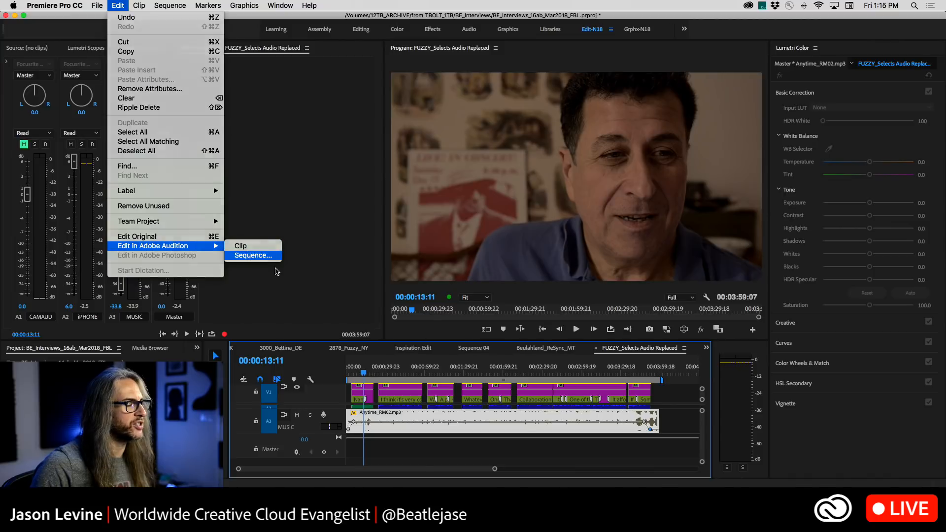
pyautogui.click(248, 255)
pyautogui.click(518, 169)
pyautogui.press('BackSpace')
pyautogui.press('BackSpace')
pyautogui.press('BackSpace')
pyautogui.press('BackSpace')
pyautogui.press('BackSpace')
pyautogui.press('BackSpace')
pyautogui.press('BackSpace')
pyautogui.press('BackSpace')
pyautogui.press('BackSpace')
pyautogui.press('BackSpace')
pyautogui.press('BackSpace')
pyautogui.press('BackSpace')
pyautogui.press('BackSpace')
pyautogui.press('BackSpace')
pyautogui.press('BackSpace')
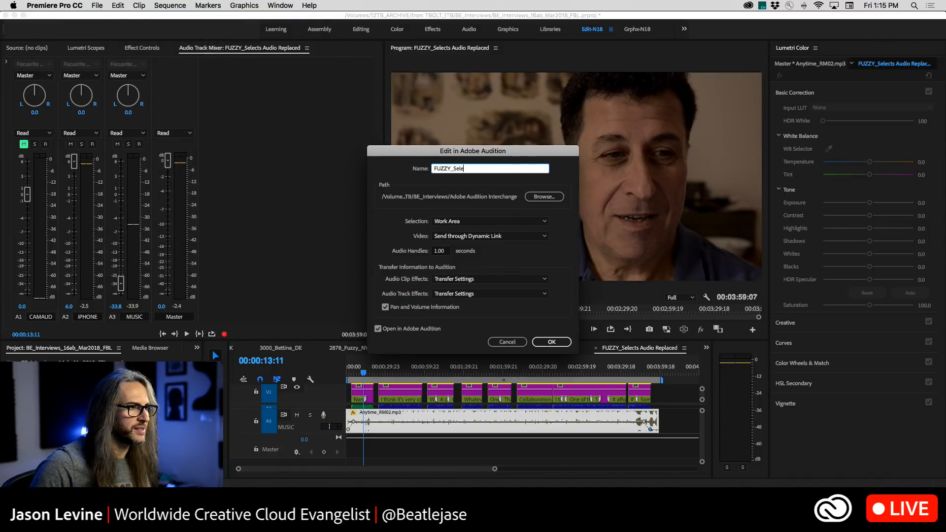
pyautogui.press('BackSpace')
pyautogui.write('ects')
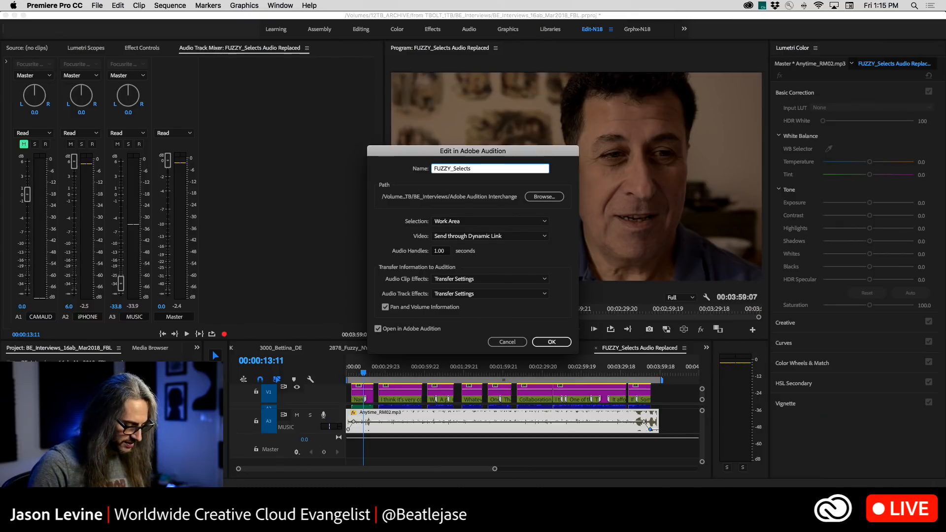
pyautogui.write('YT')
# Set the transfer selection to Entire Sequence and open the sequence in Adobe Audition
pyautogui.click(492, 221)
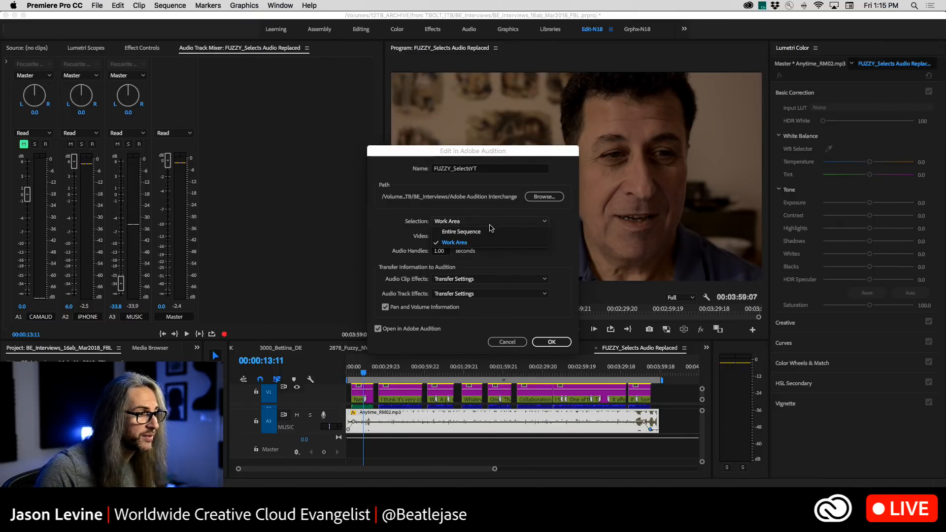
pyautogui.click(491, 231)
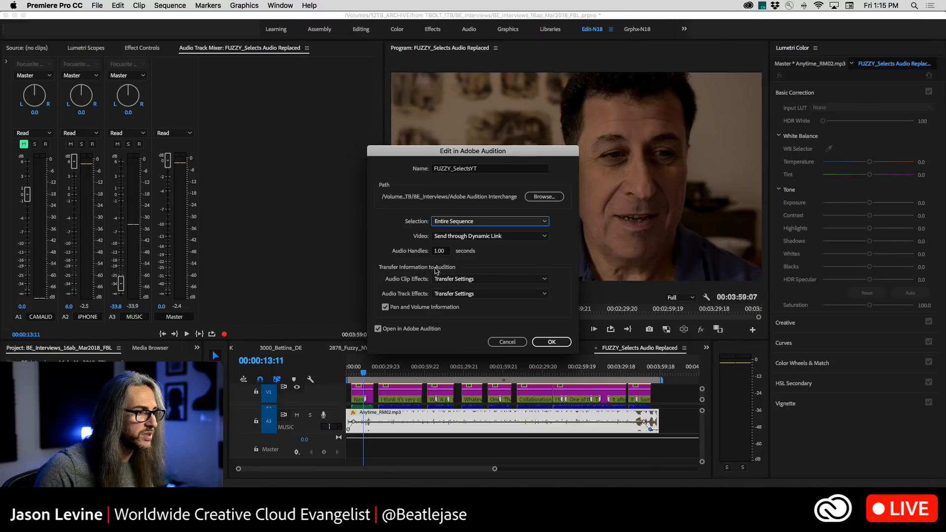
pyautogui.click(544, 343)
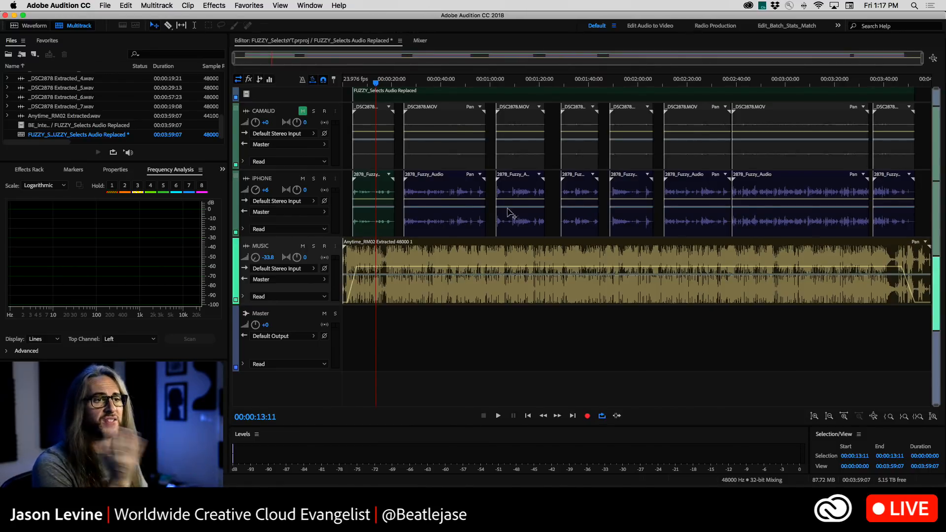
# Unmute the CAMAUD track in the multitrack session and look over the clips on the IPHONE and MUSIC tracks
pyautogui.click(872, 416)
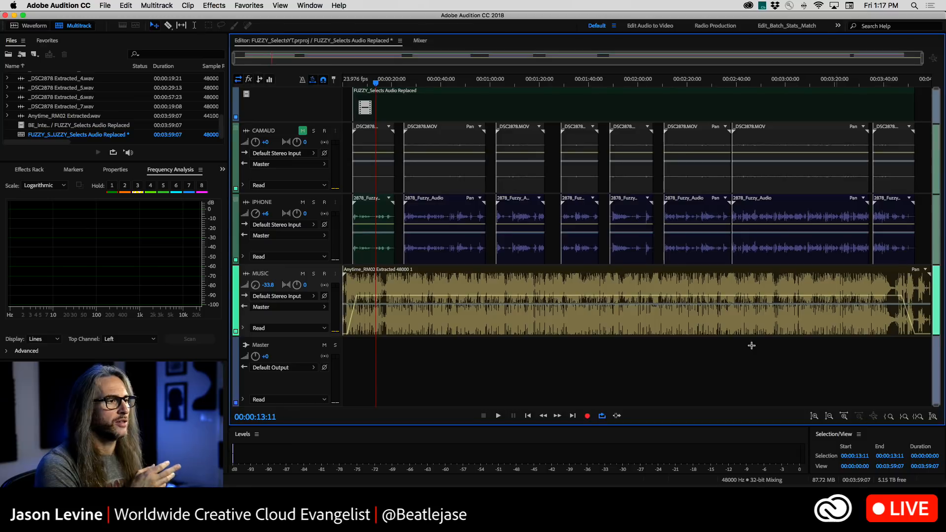
pyautogui.click(303, 130)
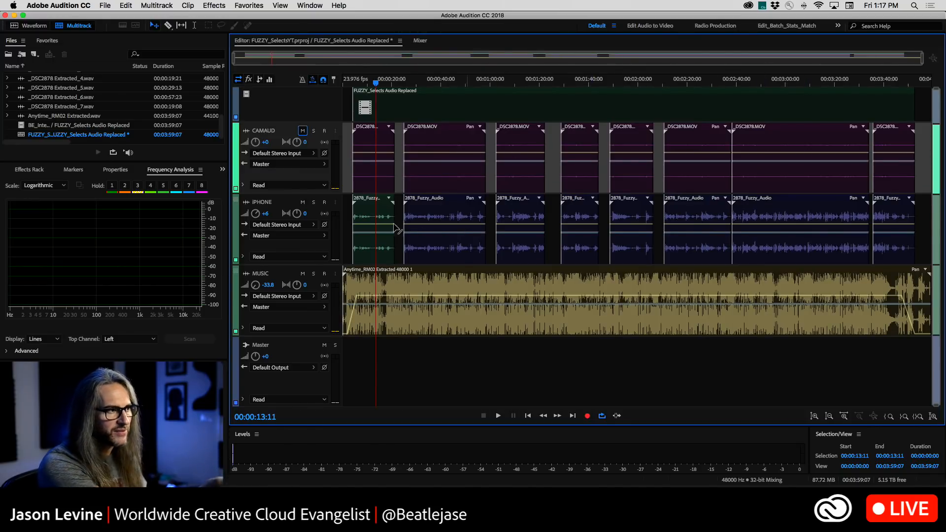
pyautogui.click(376, 218)
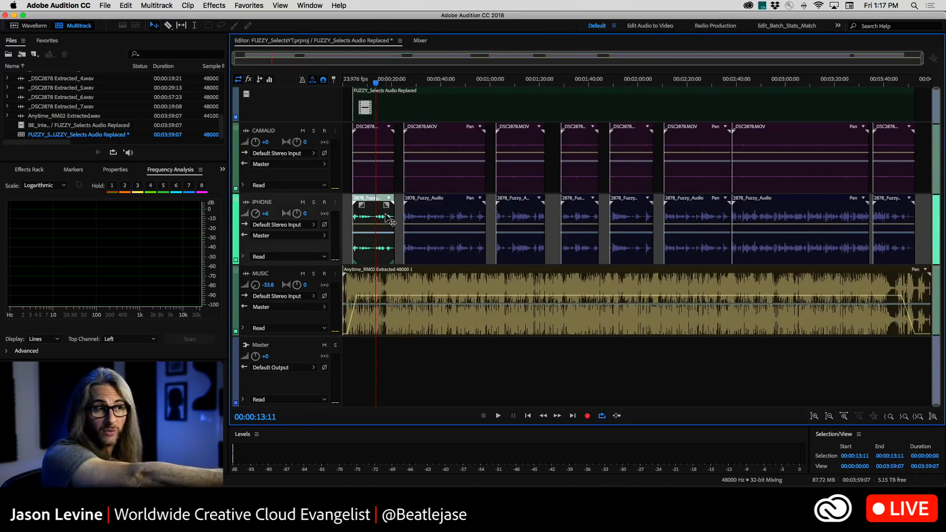
pyautogui.click(444, 217)
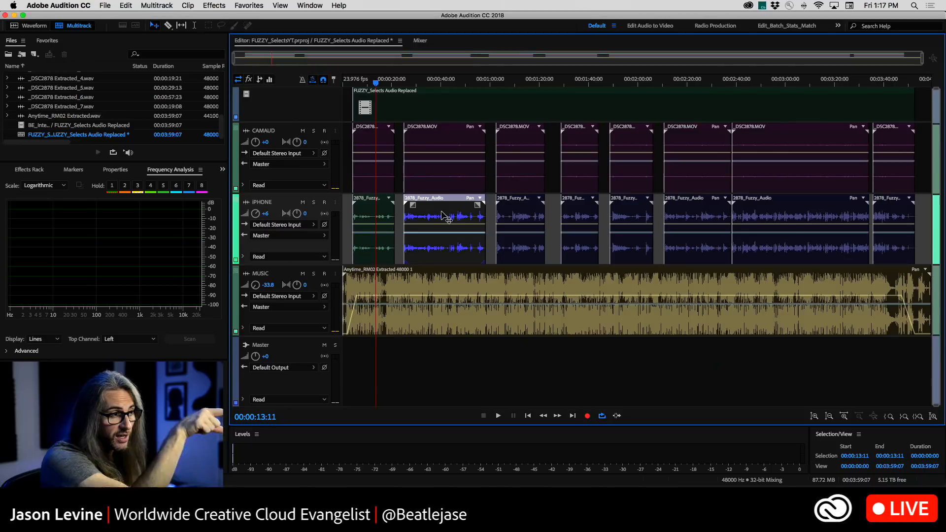
pyautogui.click(482, 295)
pyautogui.click(511, 350)
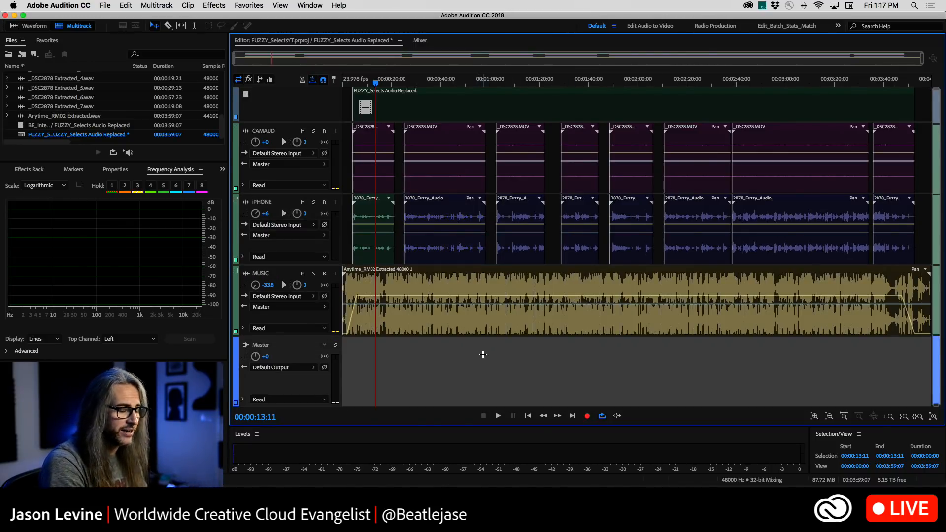
# Switch to Premiere Pro to compare the sequence's audio tracks and music fades, and return to the Audition multitrack session
pyautogui.press('super+Tab')
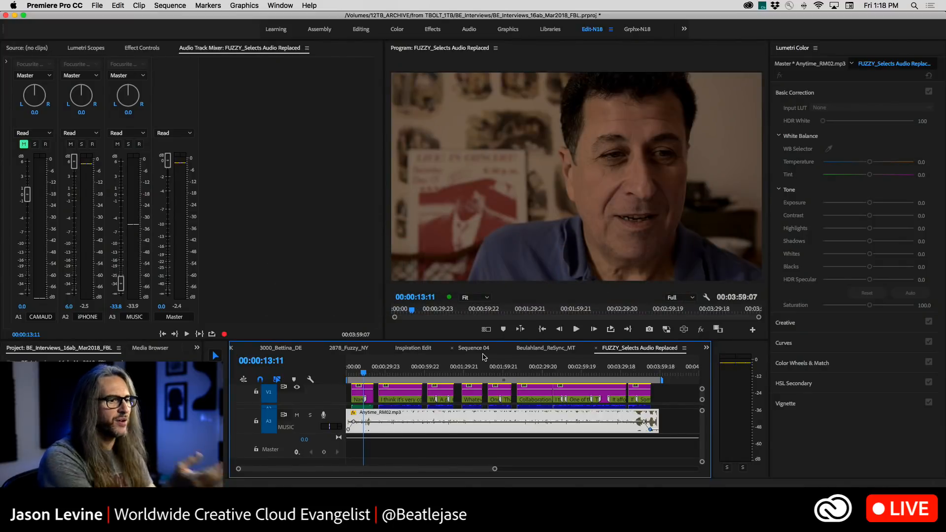
pyautogui.click(672, 411)
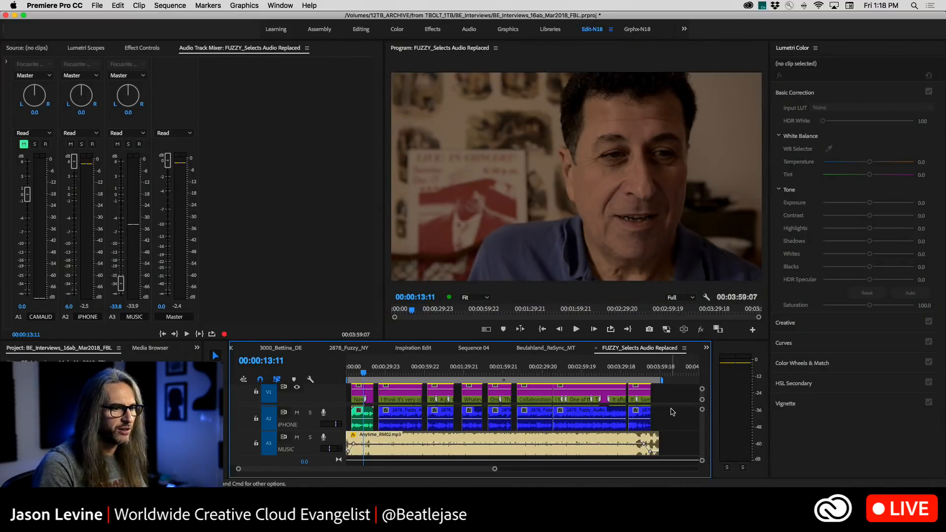
pyautogui.scroll(1, 431, 433)
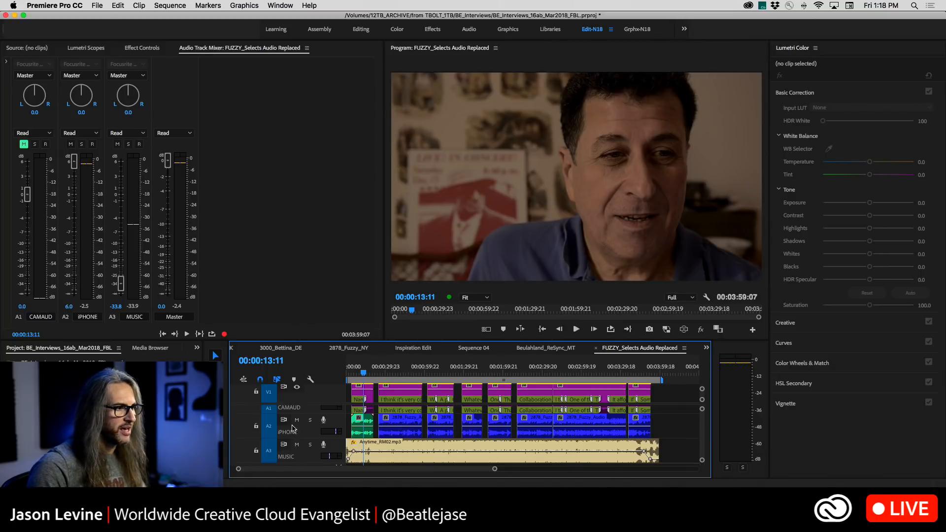
pyautogui.press('super+Tab')
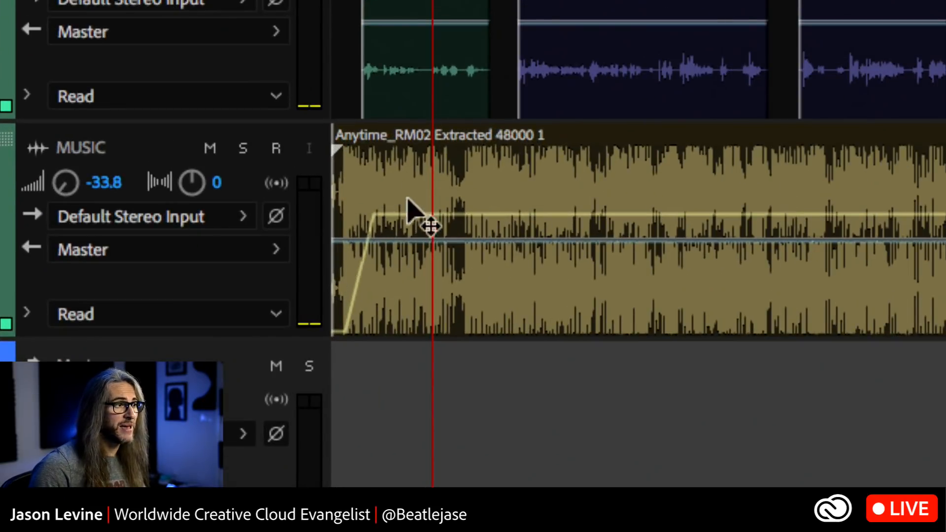
# Delete the two volume keyframes that fade out the end of the MUSIC clip and adjust the clip's own fade-out handle instead
pyautogui.click(386, 236)
pyautogui.click(376, 353)
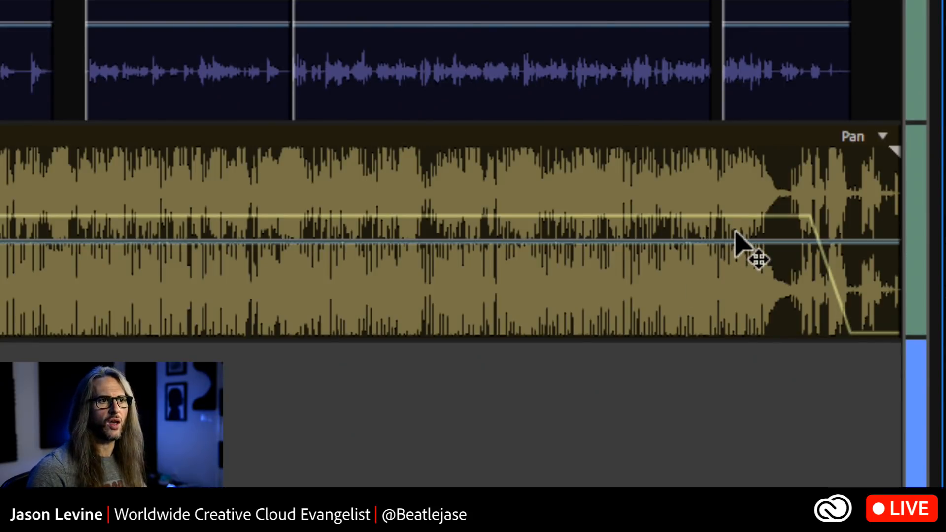
pyautogui.click(739, 242)
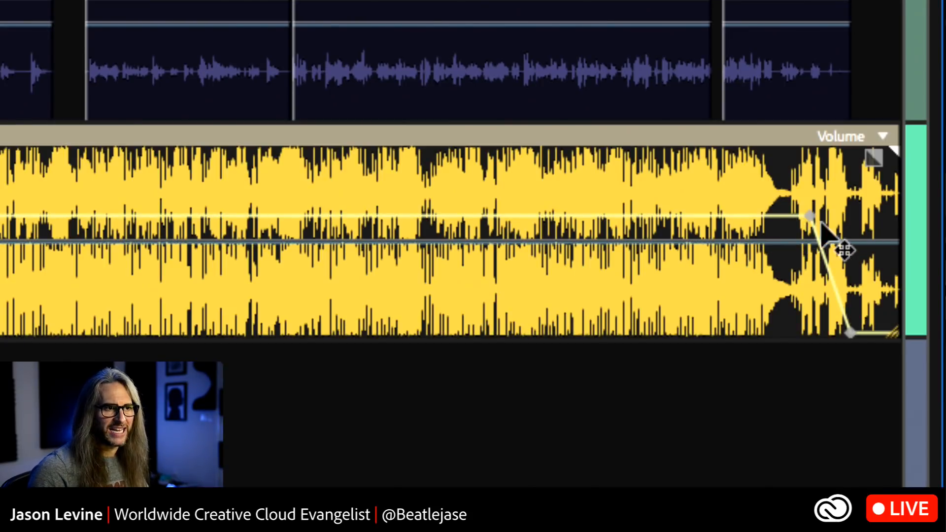
pyautogui.moveTo(810, 216)
pyautogui.mouseDown()
pyautogui.moveTo(804, 238)
pyautogui.moveTo(810, 216)
pyautogui.mouseUp()
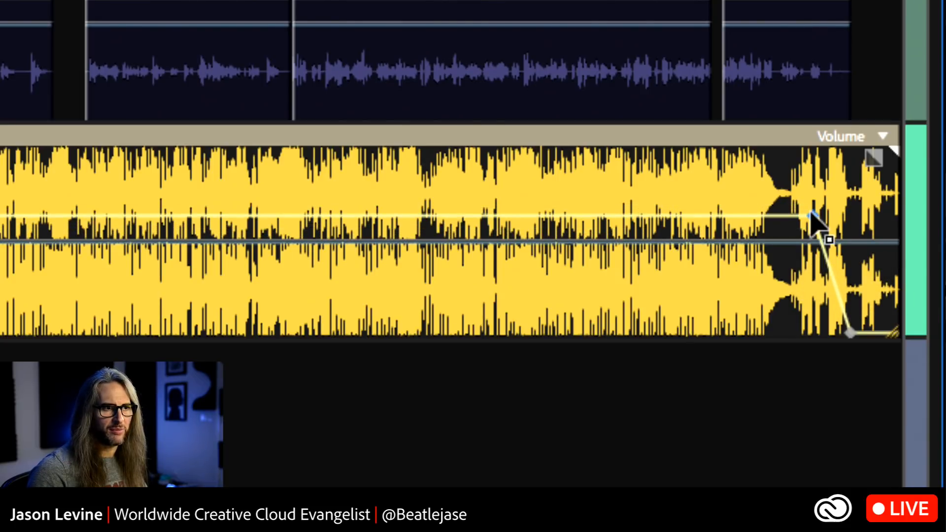
pyautogui.rightClick(848, 331)
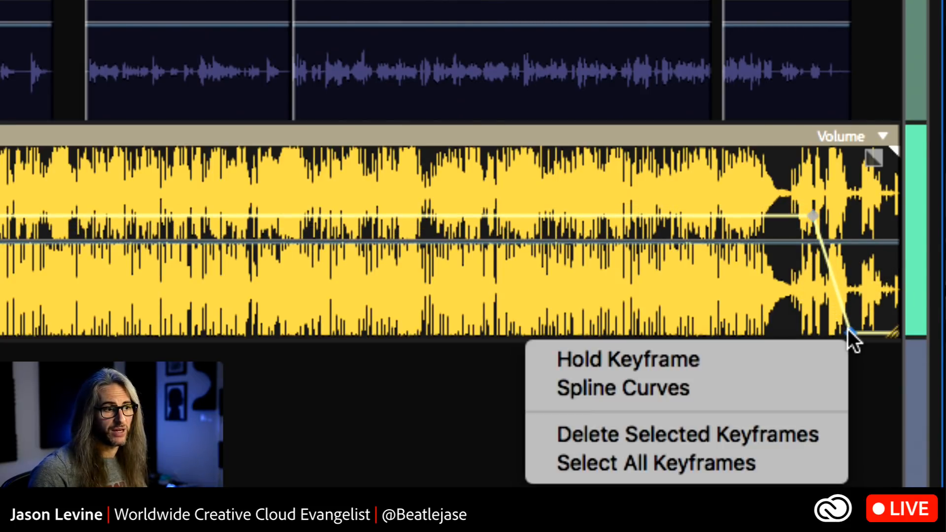
pyautogui.click(785, 432)
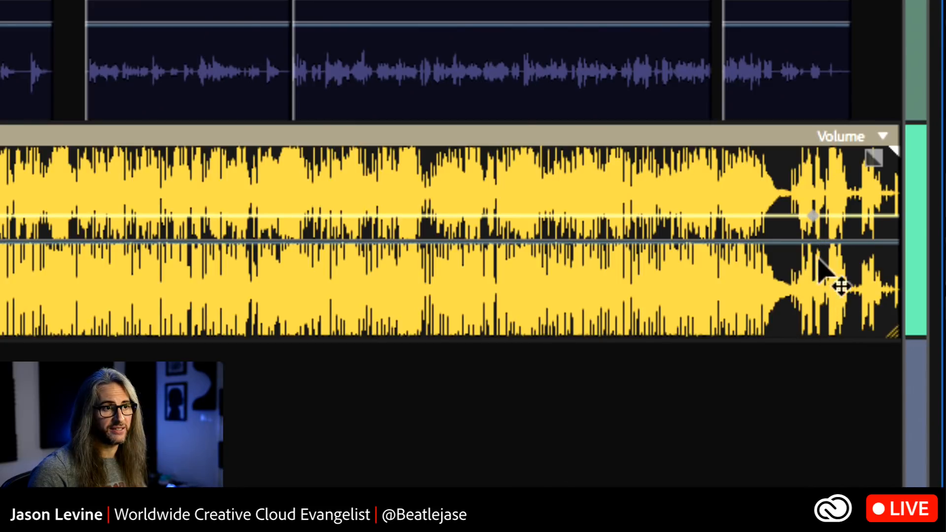
pyautogui.rightClick(811, 217)
pyautogui.click(714, 318)
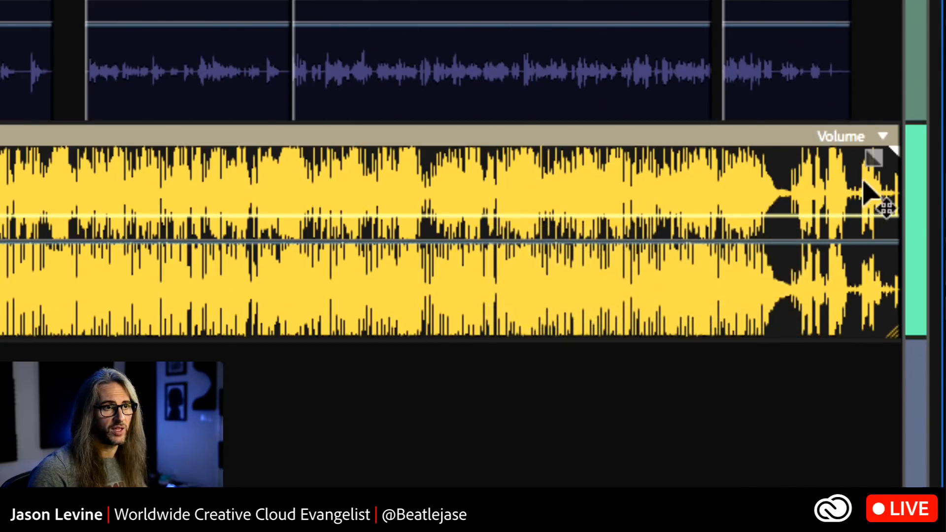
pyautogui.moveTo(877, 159); pyautogui.dragTo(940, 287)
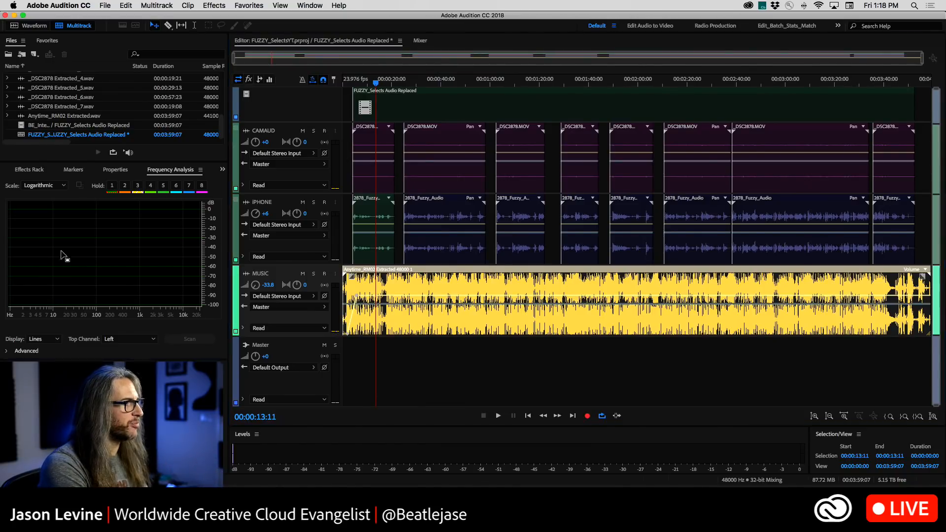
# Dock the video preview alongside the Files and Favorites panels and enlarge it
pyautogui.moveTo(64, 256); pyautogui.dragTo(75, 79)
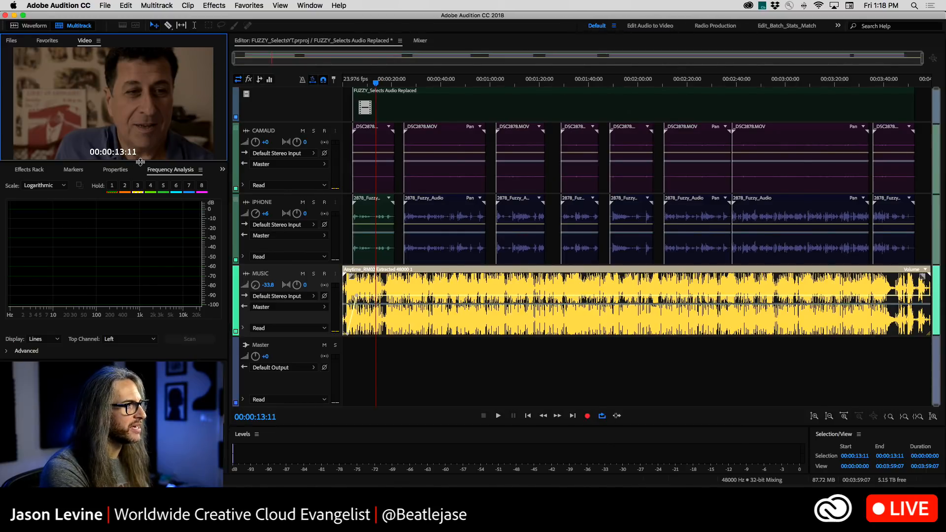
pyautogui.moveTo(140, 162); pyautogui.dragTo(142, 200)
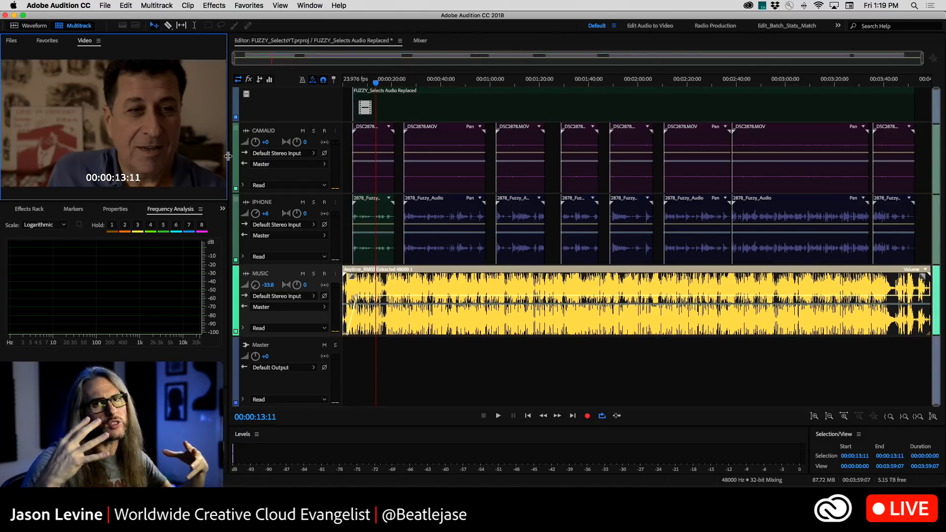
# View the track faders and the CAMAUD track's automation modes in the Mixer, and return to the multitrack editor
pyautogui.click(420, 40)
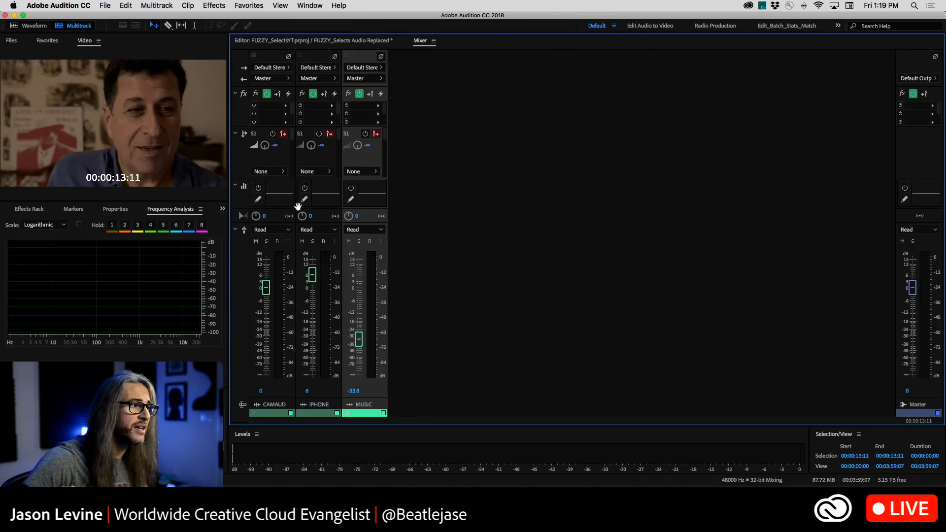
pyautogui.click(284, 230)
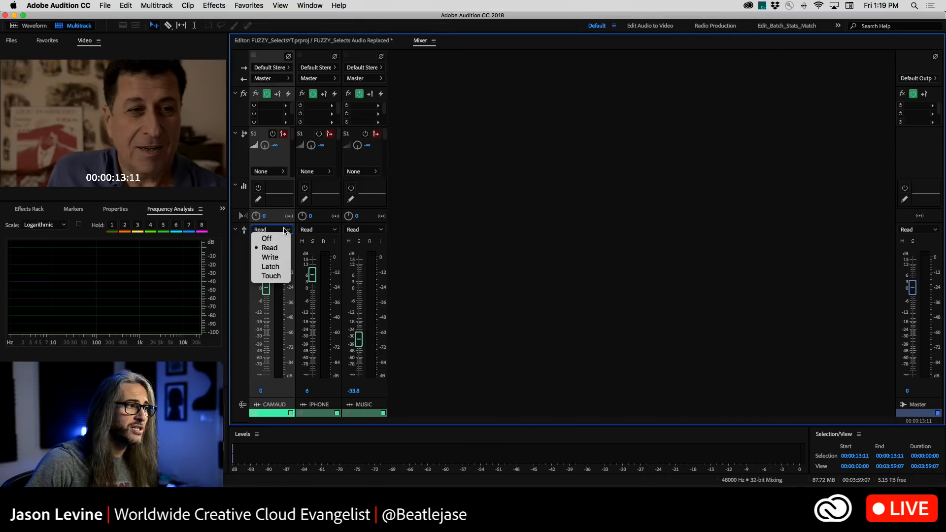
pyautogui.click(242, 257)
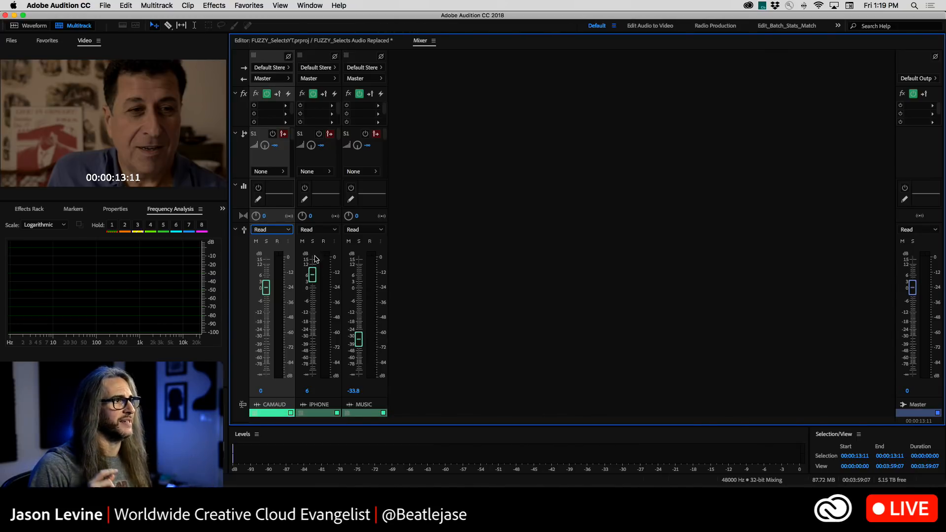
pyautogui.click(308, 42)
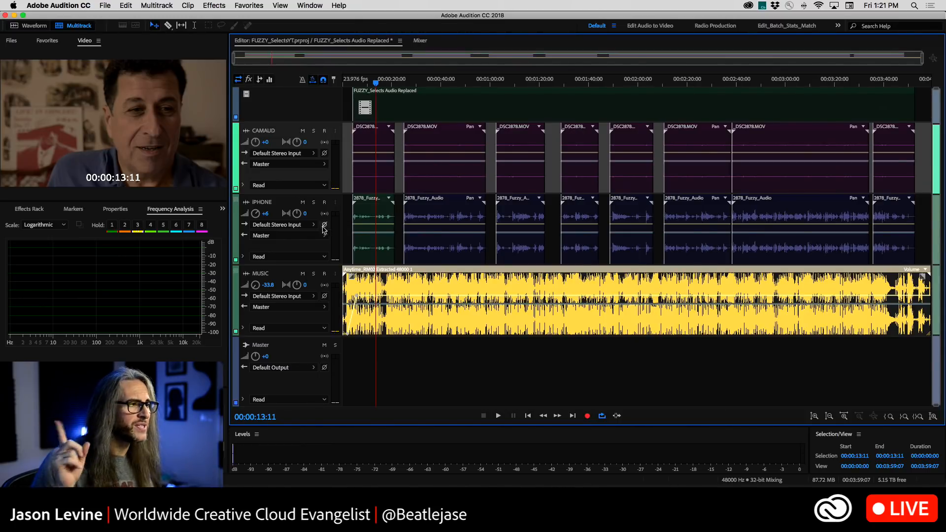
# Add an audio track below the IPHONE track
pyautogui.rightClick(347, 226)
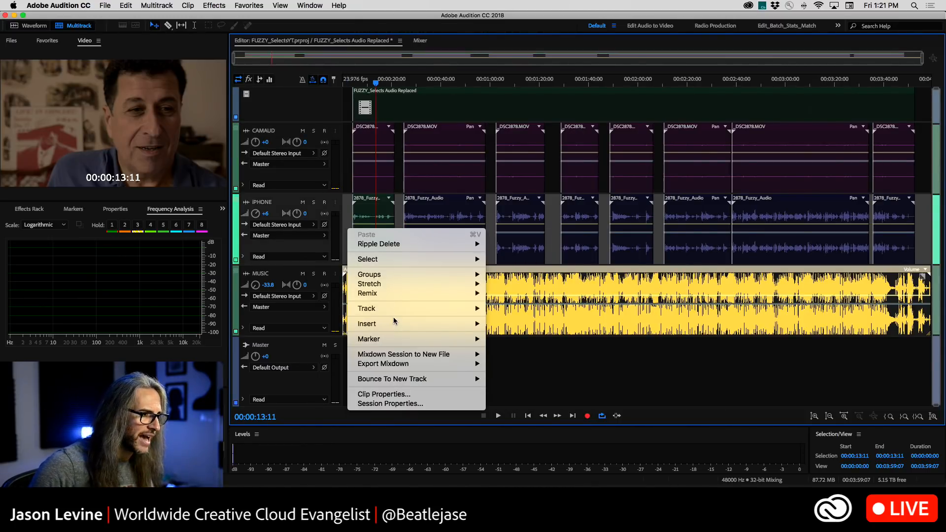
pyautogui.moveTo(406, 311)
pyautogui.click(517, 317)
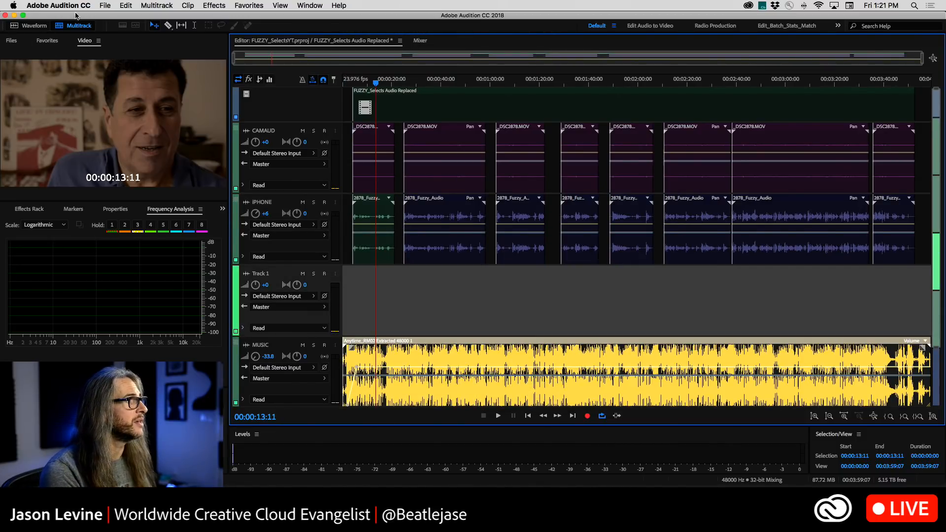
# Open the audio file ADR_001.wav from the Desktop
pyautogui.click(102, 5)
pyautogui.click(118, 28)
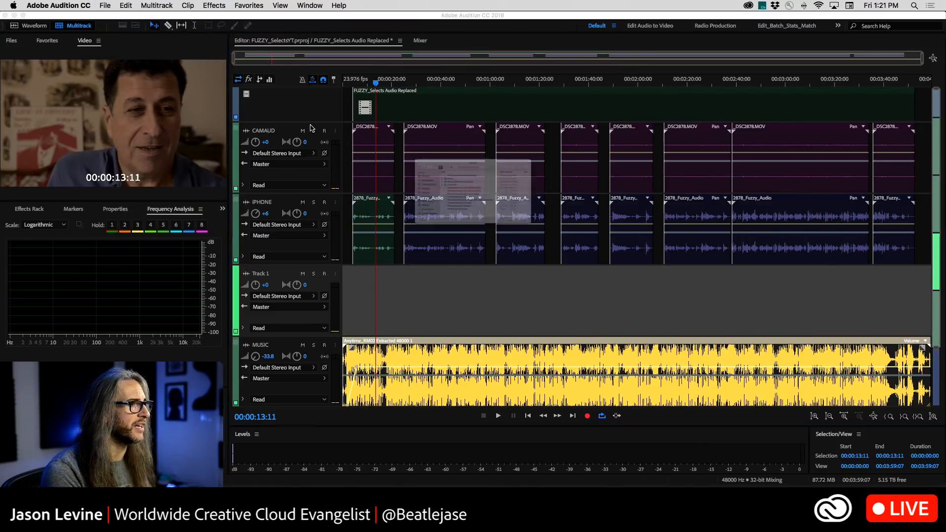
pyautogui.click(331, 183)
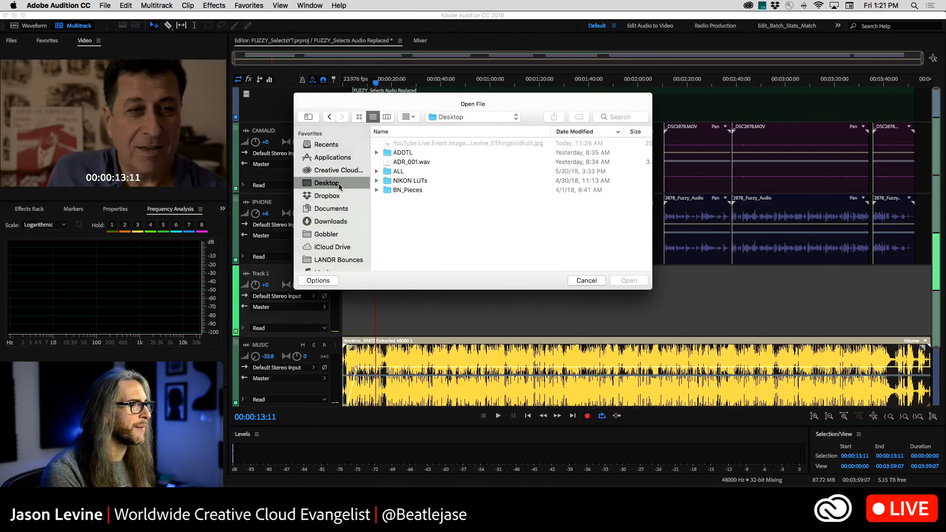
pyautogui.click(422, 162)
pyautogui.press('Return')
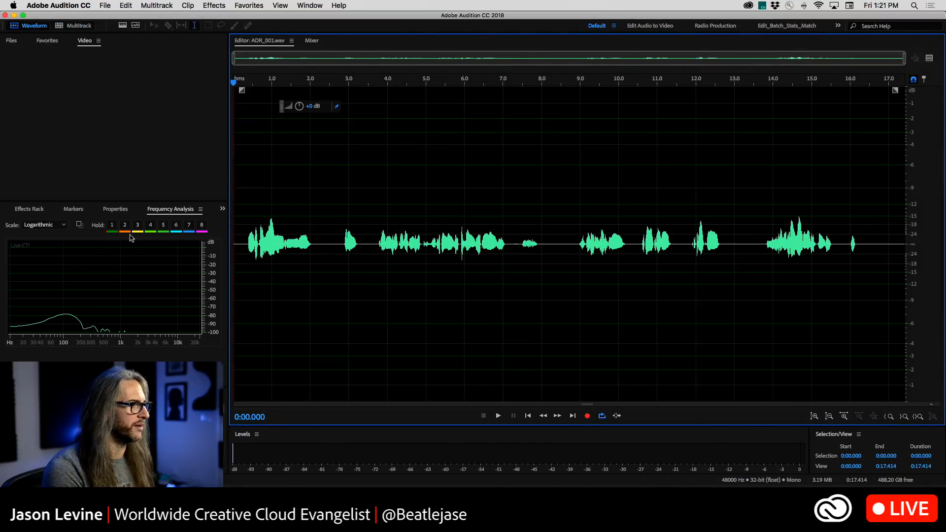
# Place ADR_001.wav on Track 1 in the multitrack session, aligned with the start of the first IPHONE clip
pyautogui.click(13, 41)
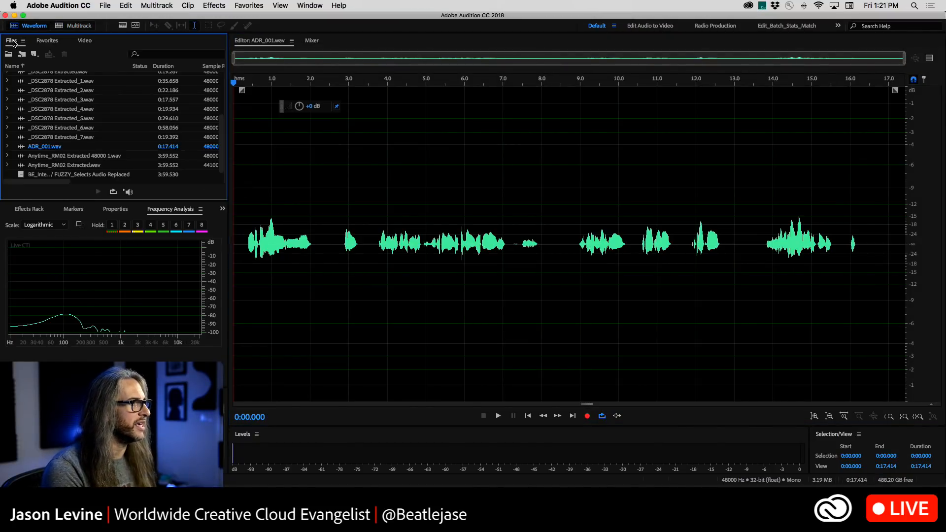
pyautogui.click(63, 26)
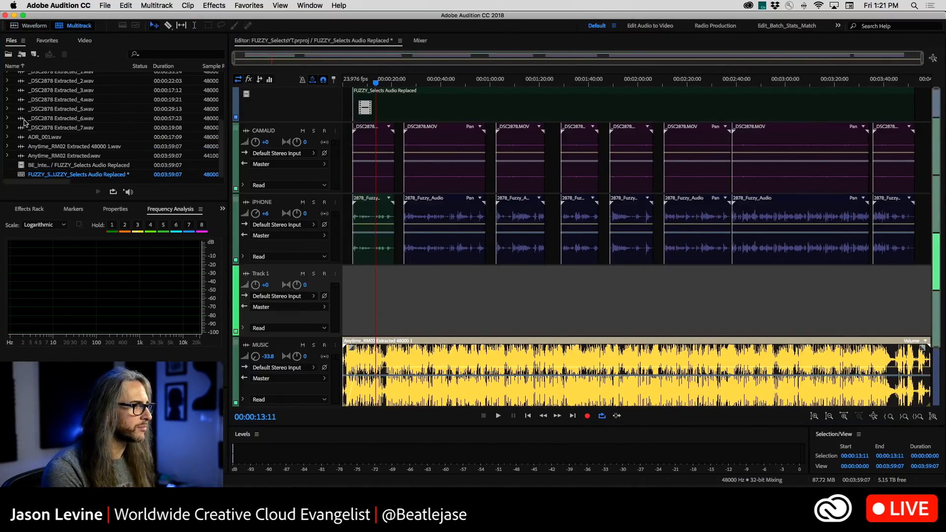
pyautogui.moveTo(20, 140); pyautogui.dragTo(353, 299)
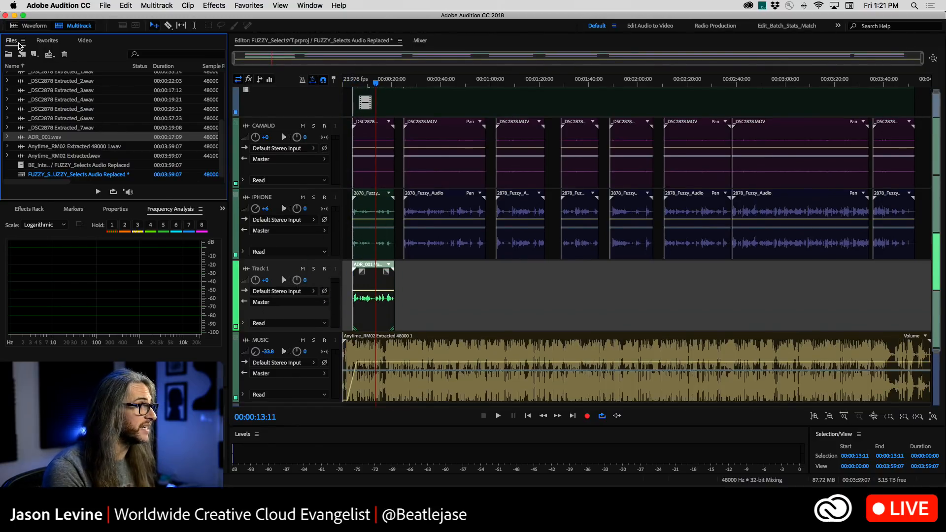
# Show the video preview with the playhead at the start of the first interview clip, and rename Track 1 as ADR
pyautogui.click(83, 40)
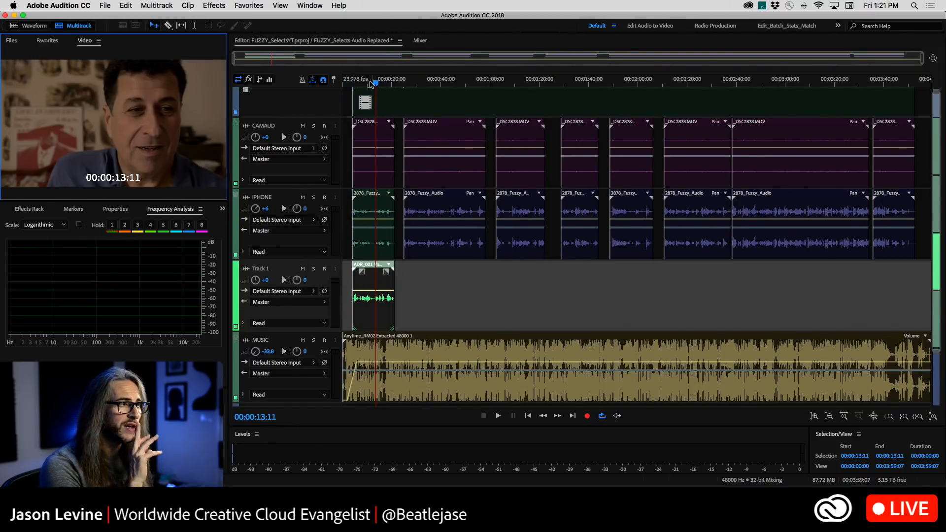
pyautogui.click(354, 83)
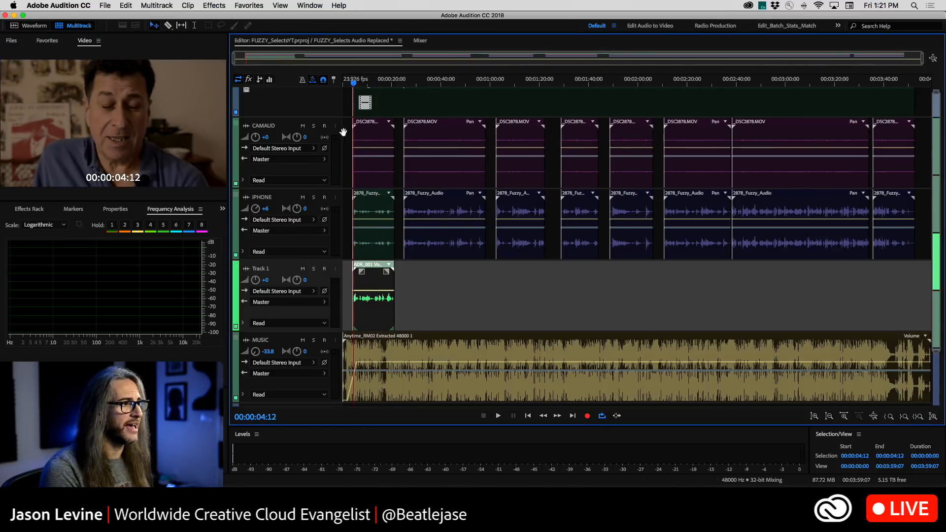
pyautogui.doubleClick(260, 268)
pyautogui.write('ADR')
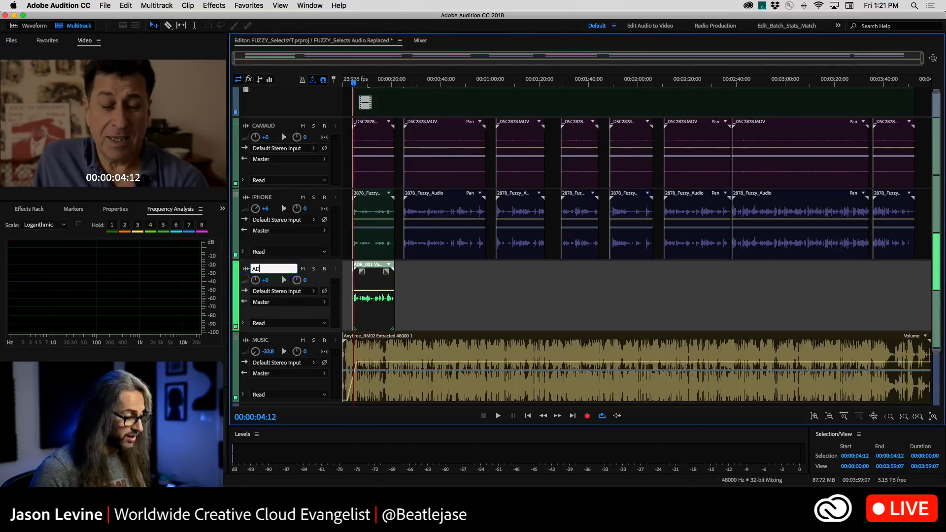
pyautogui.press('Return')
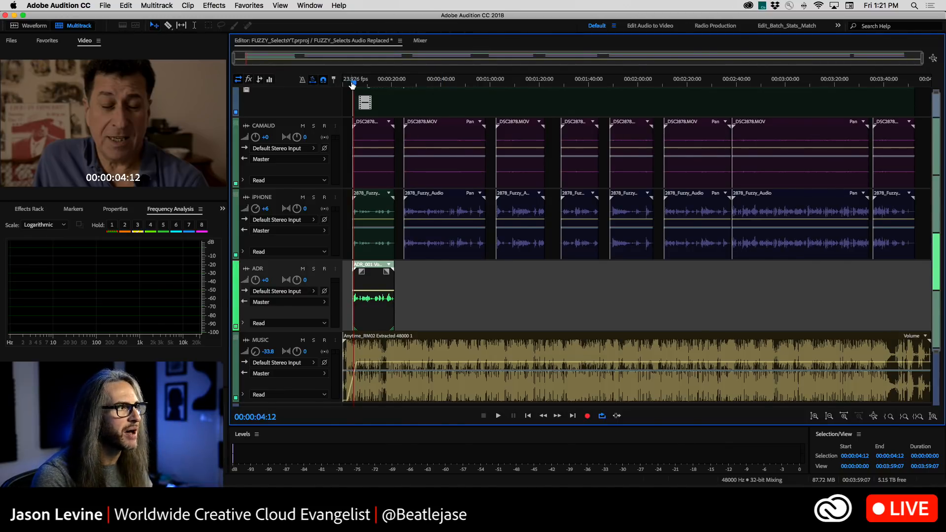
# Play the session from just before the first interview clip, muting the MUSIC track to hear the dialogue against the ADR clip
pyautogui.click(348, 84)
pyautogui.moveTo(348, 84); pyautogui.dragTo(349, 85)
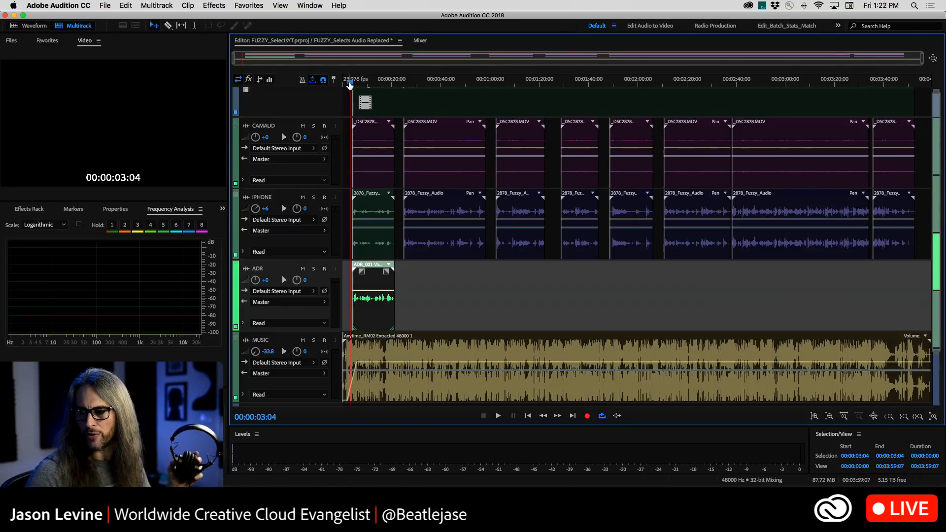
pyautogui.press('space')
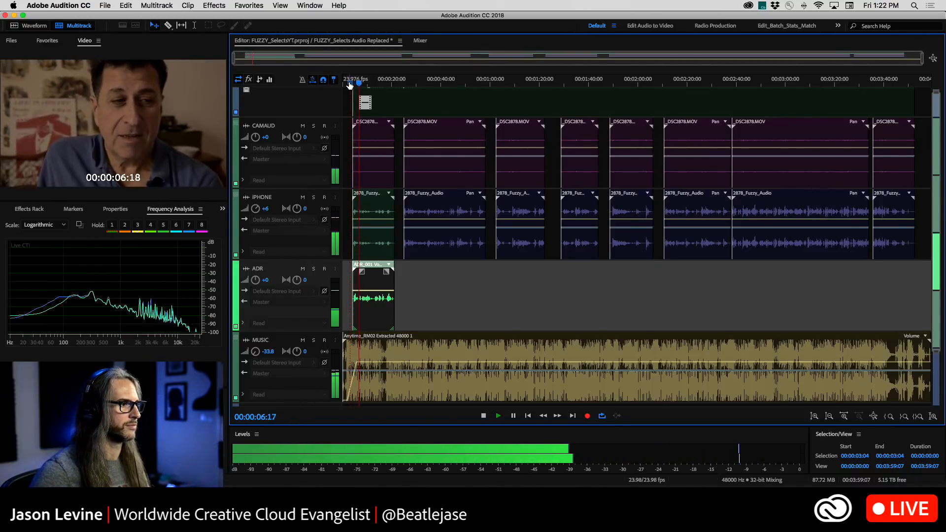
pyautogui.click(303, 340)
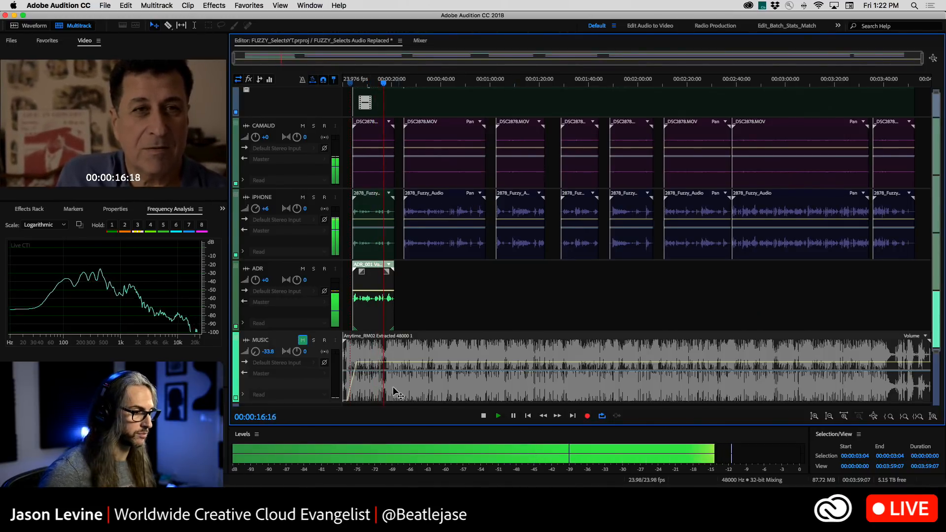
pyautogui.press('space')
# Return the playhead to the start of the interview and compare the ADR_001 waveform's timing with the first IPHONE clip up close
pyautogui.click(526, 416)
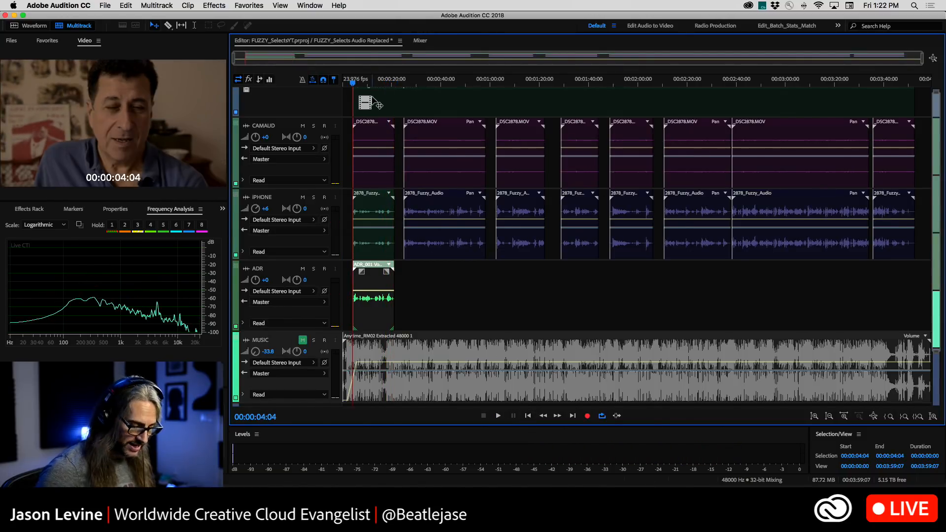
pyautogui.scroll(1, 379, 115)
pyautogui.scroll(10, 380, 116)
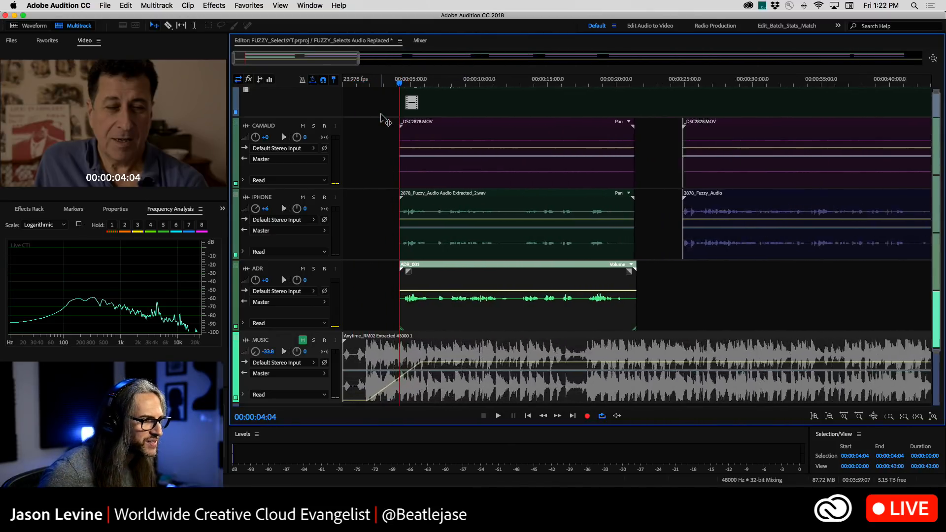
pyautogui.scroll(7, 382, 116)
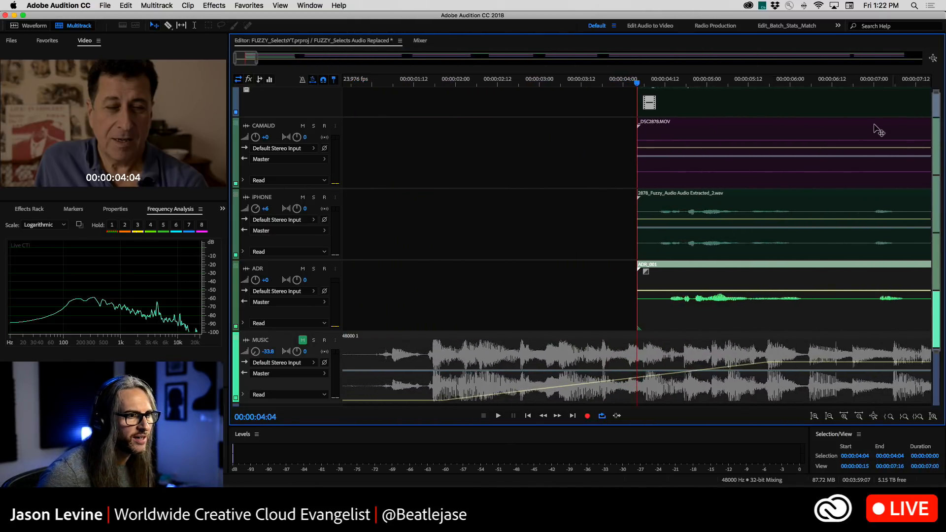
pyautogui.scroll(1, 659, 261)
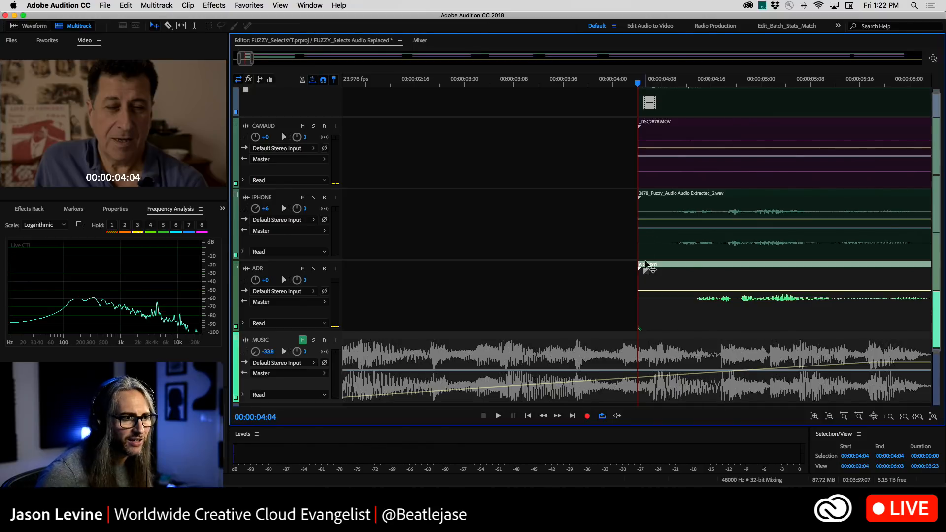
pyautogui.scroll(1, 647, 289)
pyautogui.scroll(-5, 568, 284)
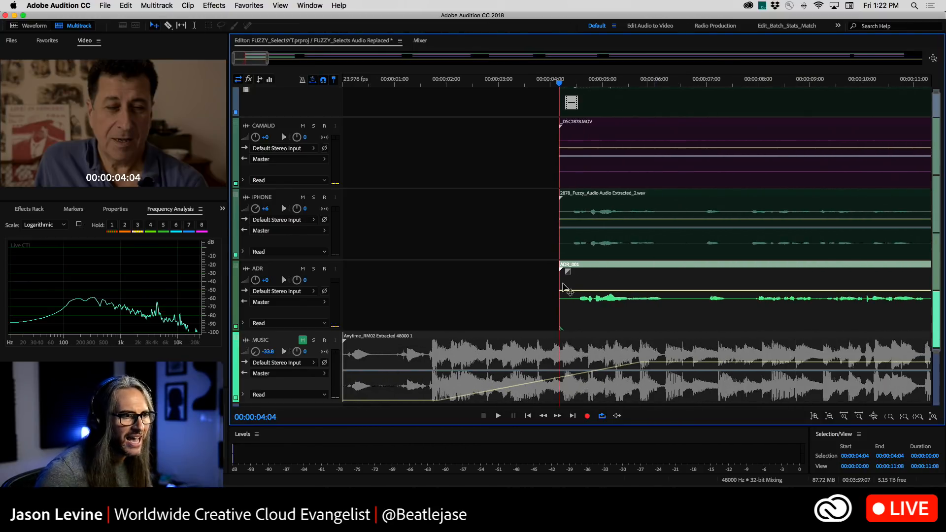
pyautogui.scroll(-3, 568, 284)
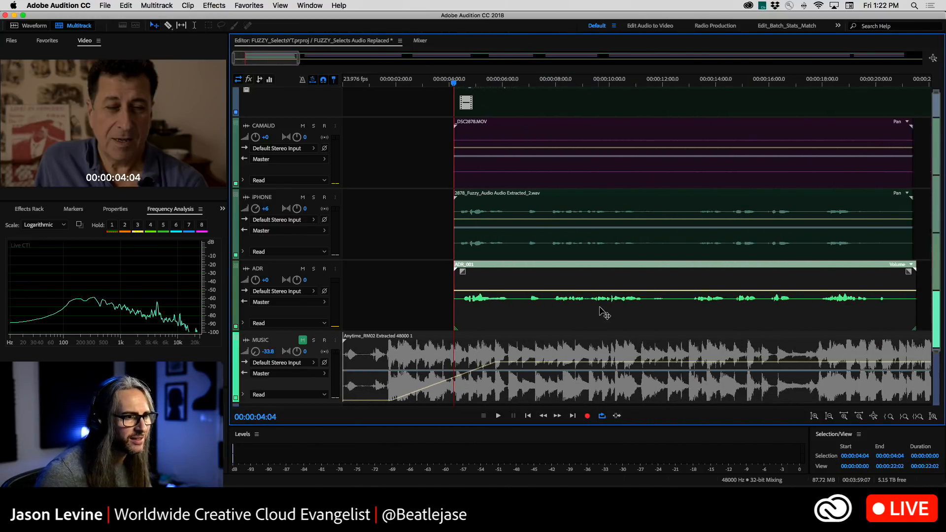
pyautogui.scroll(2, 561, 249)
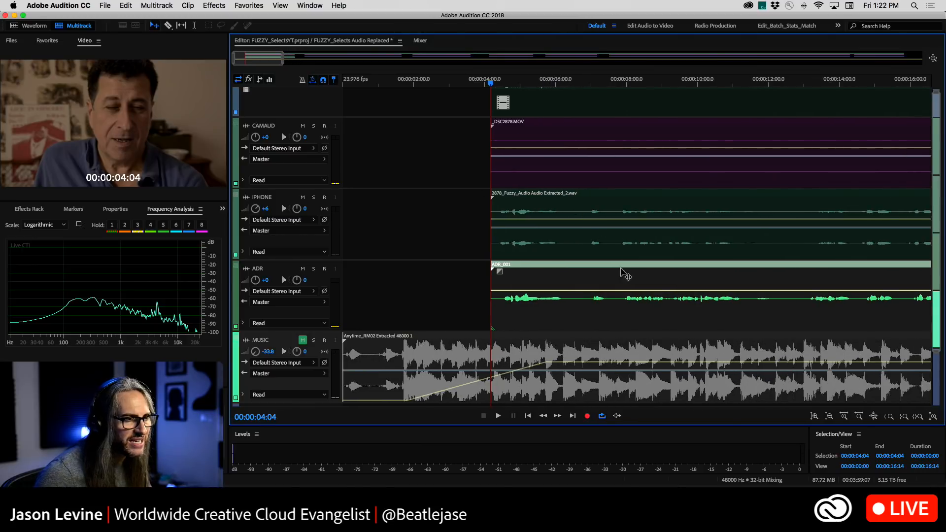
# Select the first IPHONE clip together with the ADR_001 clip and open Automatic Speech Alignment for them
pyautogui.hscroll(1, 851, 251)
pyautogui.scroll(-6, 787, 239)
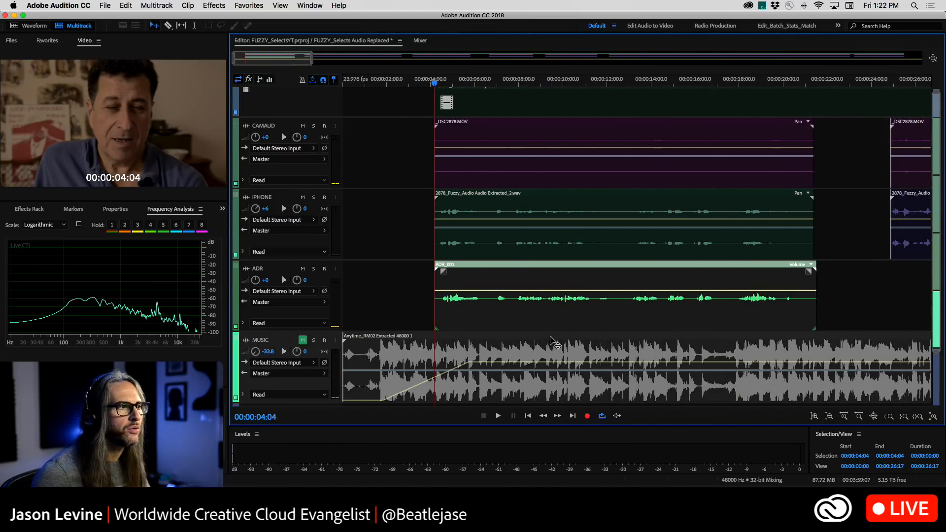
pyautogui.scroll(-2, 552, 341)
pyautogui.scroll(-2, 540, 343)
pyautogui.scroll(-3, 541, 343)
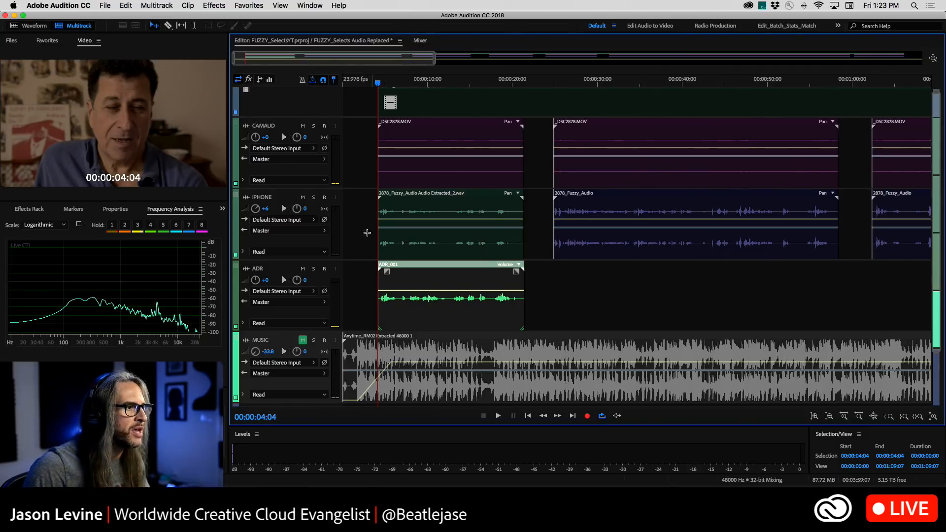
pyautogui.moveTo(353, 213); pyautogui.dragTo(451, 317)
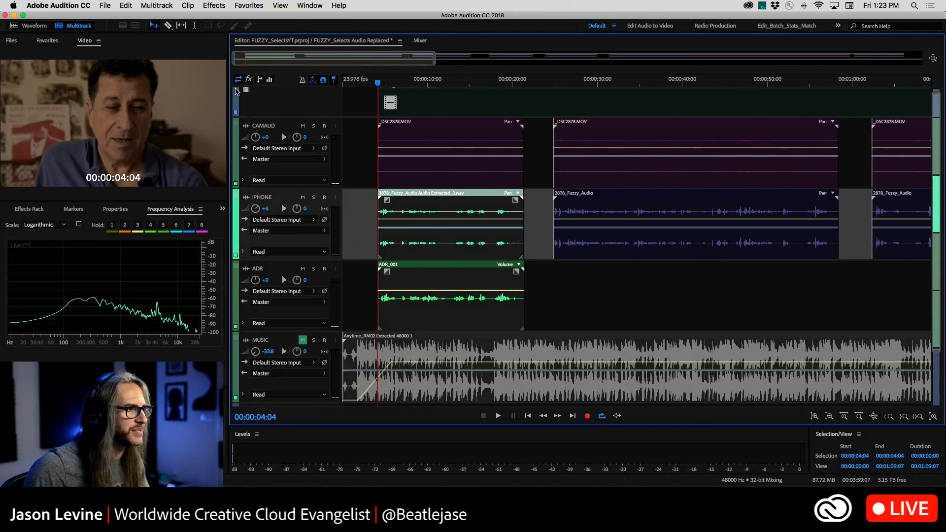
pyautogui.click(205, 4)
pyautogui.moveTo(188, 5)
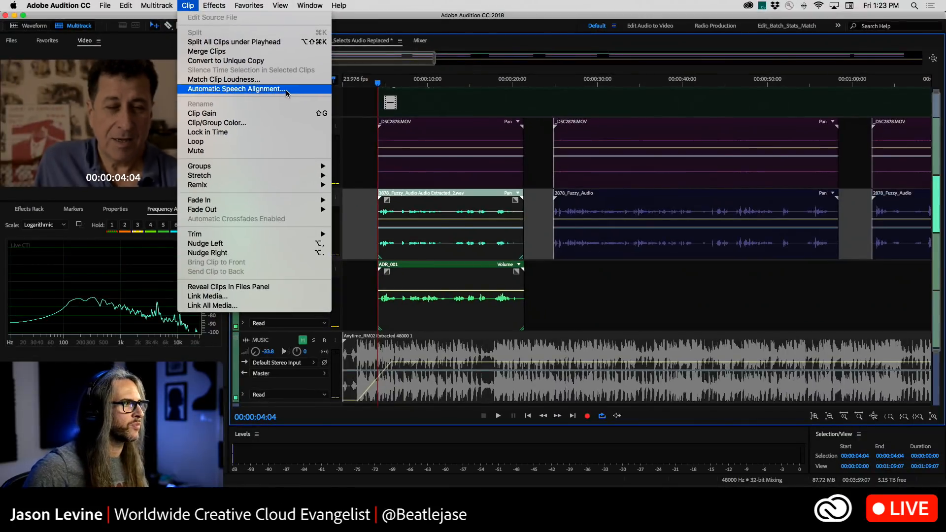
pyautogui.click(287, 93)
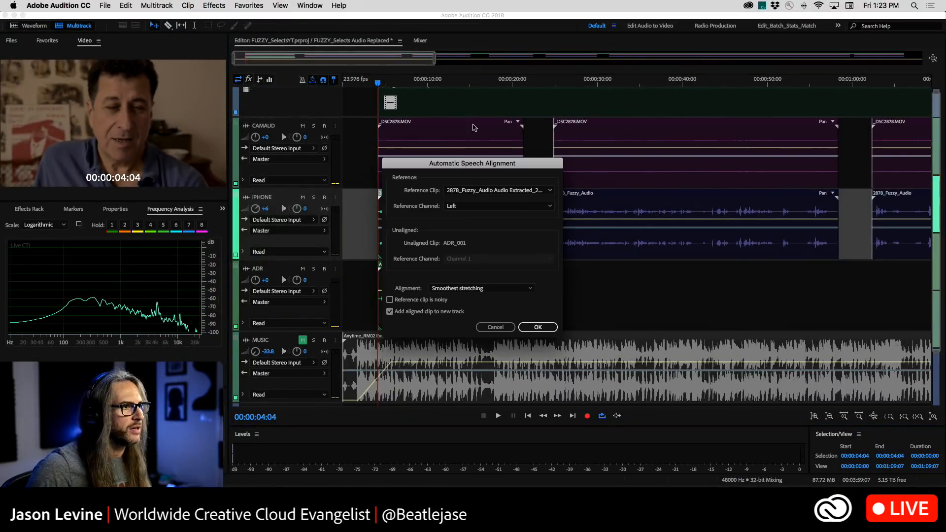
pyautogui.moveTo(456, 165); pyautogui.dragTo(467, 142)
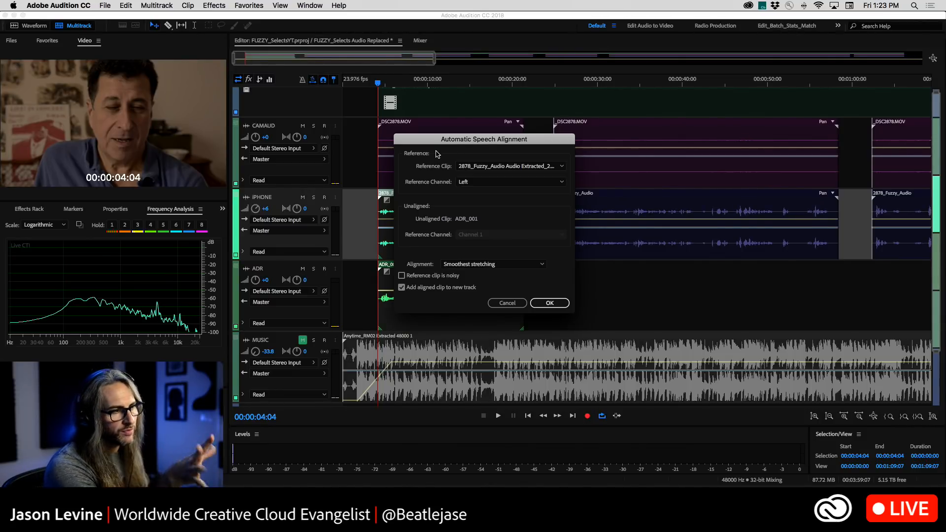
# Align ADR_001 to reference clip 2878_Fuzzy_Audio Audio Extracted_2.wav with Balanced alignment and stretching, adding the aligned clip to a new track
pyautogui.click(524, 168)
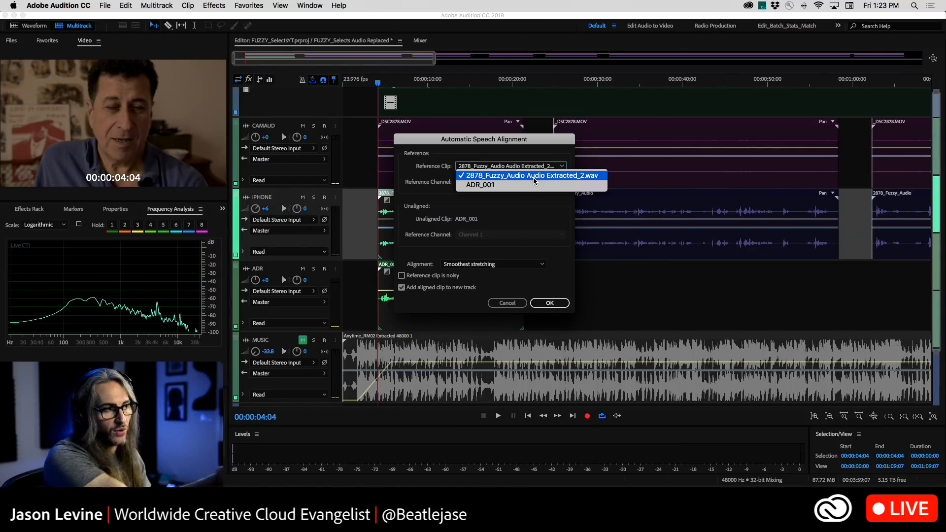
pyautogui.click(501, 177)
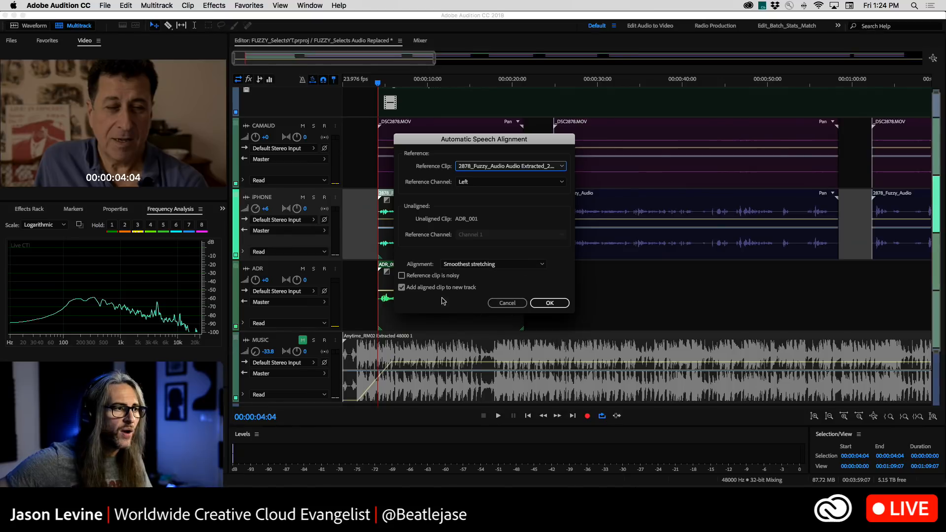
pyautogui.click(497, 265)
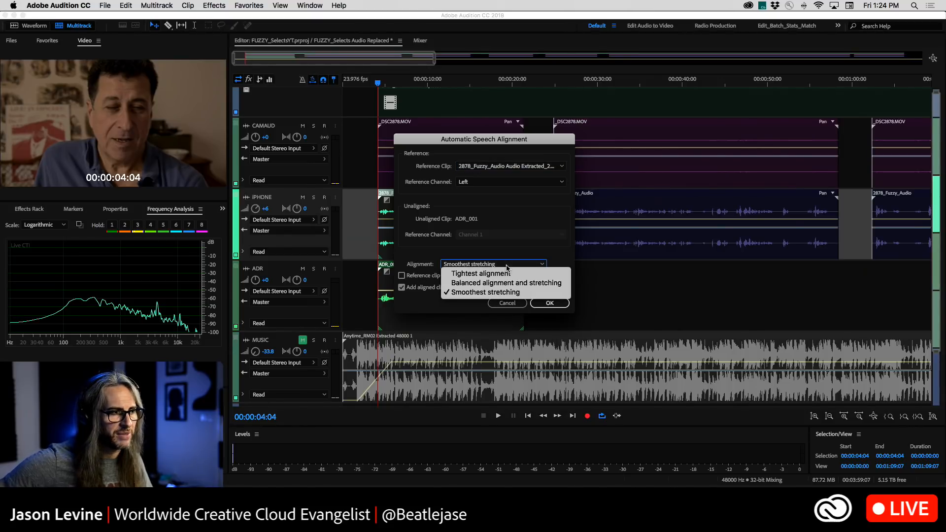
pyautogui.click(475, 284)
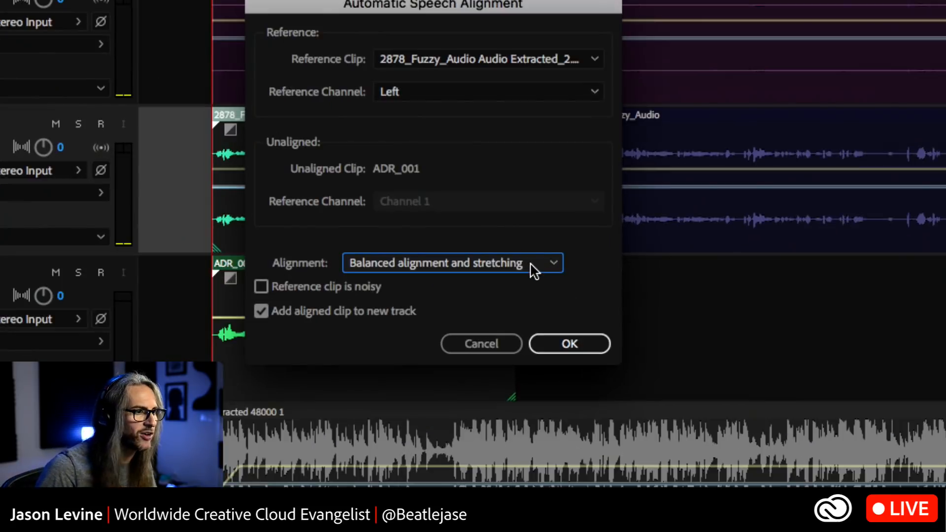
pyautogui.click(532, 267)
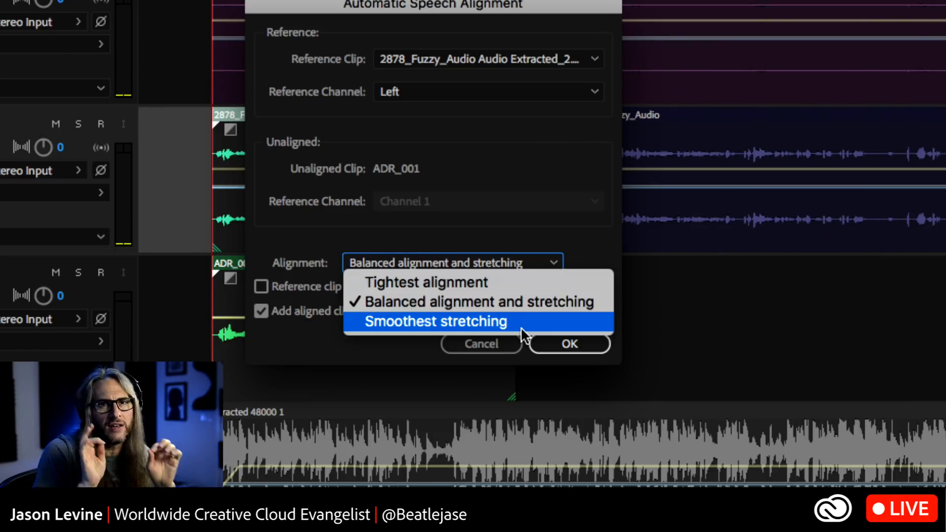
pyautogui.click(517, 303)
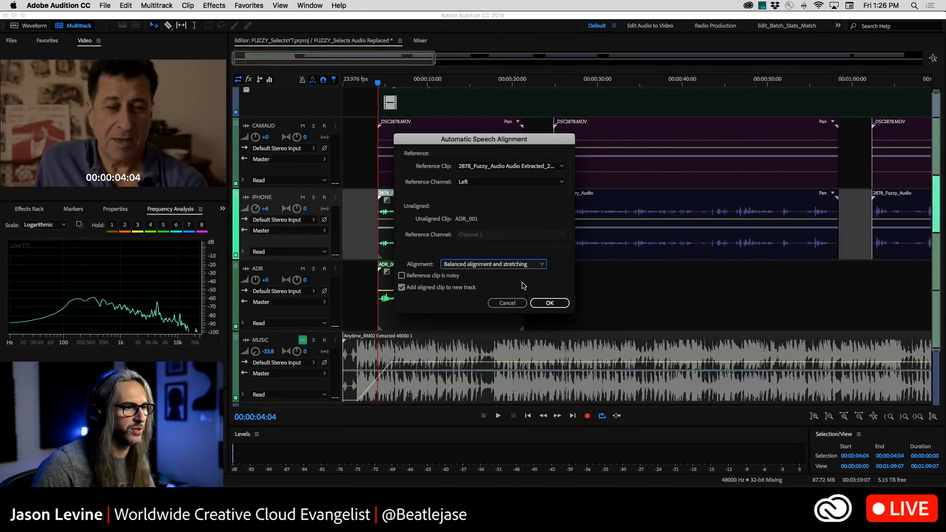
pyautogui.click(549, 303)
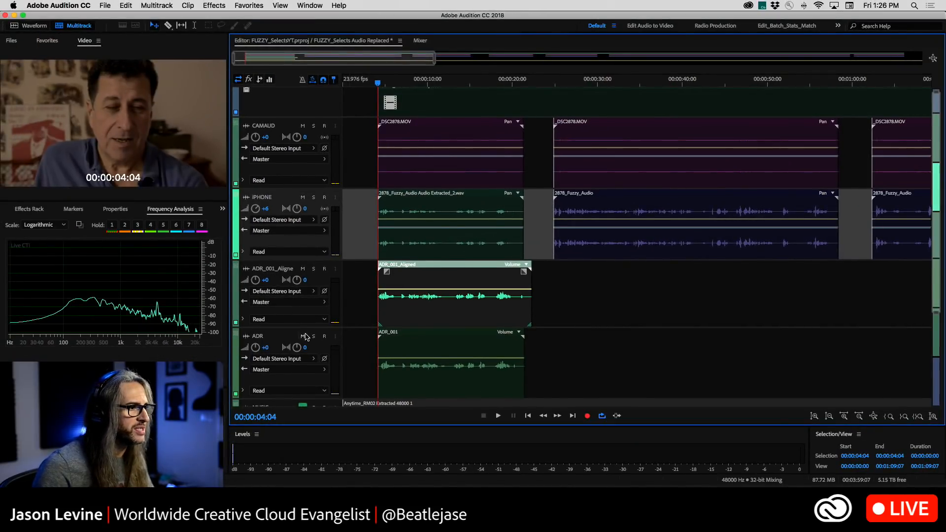
# Mute the original ADR track and play the aligned ADR clip against the interview from its start
pyautogui.click(303, 337)
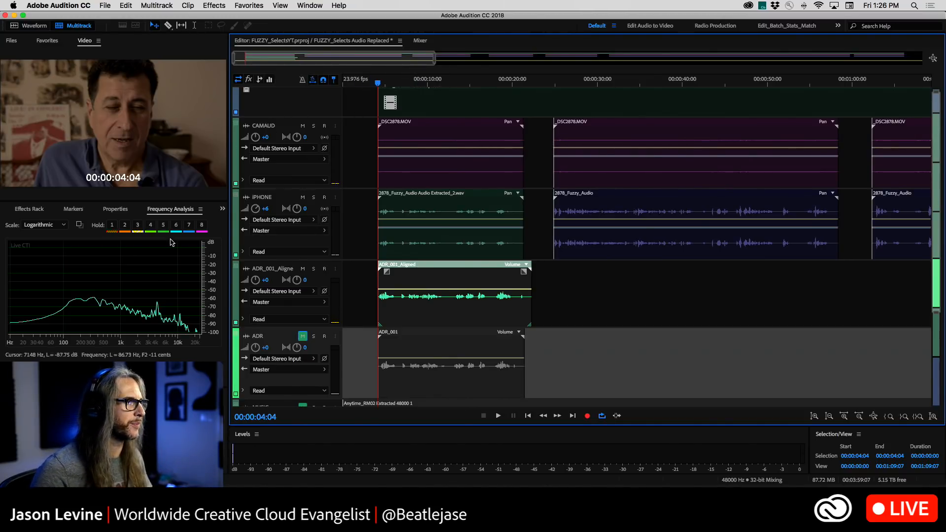
pyautogui.press('space')
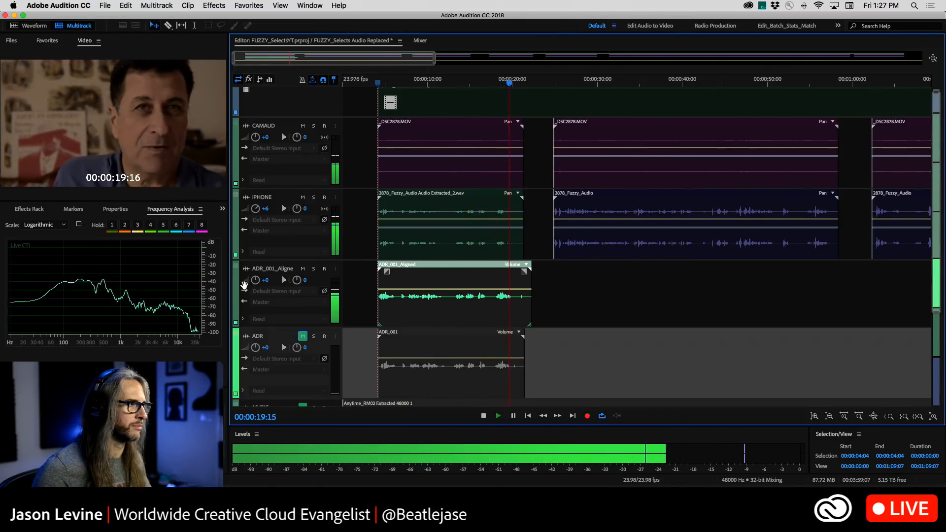
pyautogui.press('space')
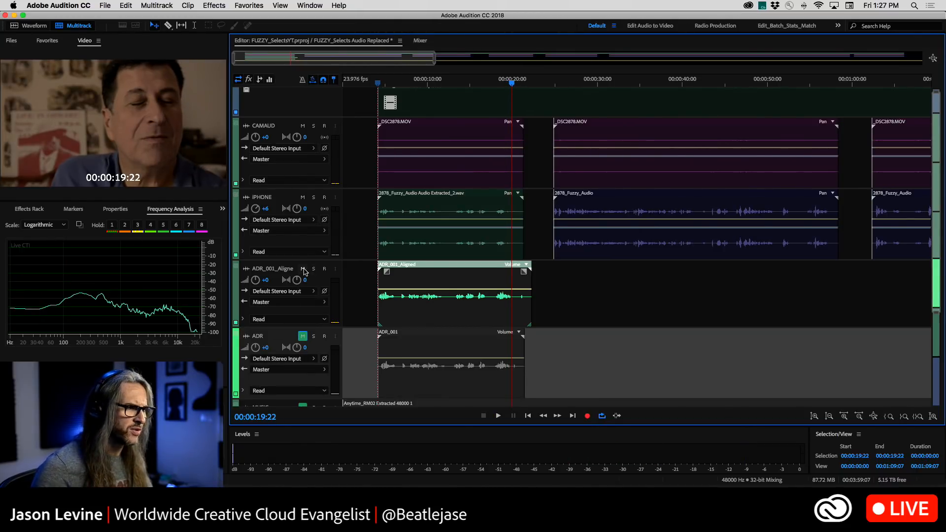
# Mute the aligned ADR track, unmute the original ADR track, and play the unaligned recording from the interview's start for comparison
pyautogui.click(302, 268)
pyautogui.click(302, 336)
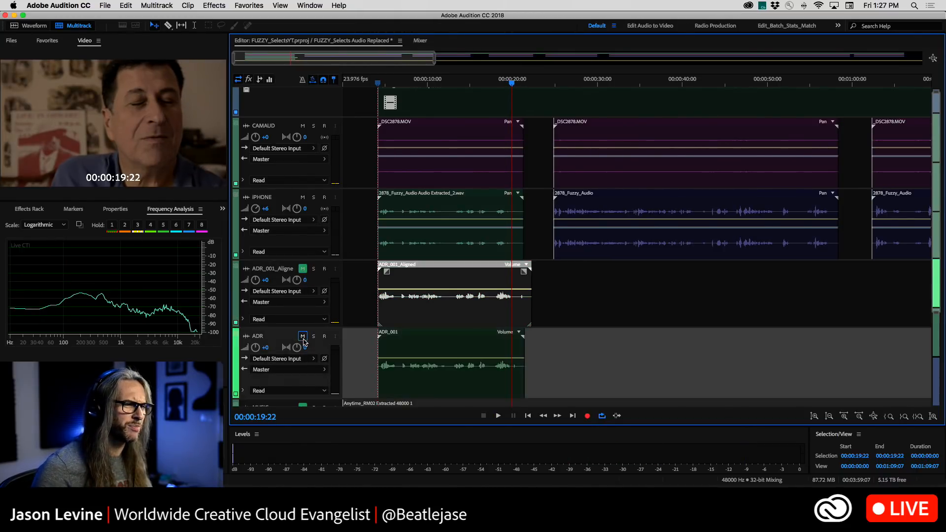
pyautogui.click(378, 84)
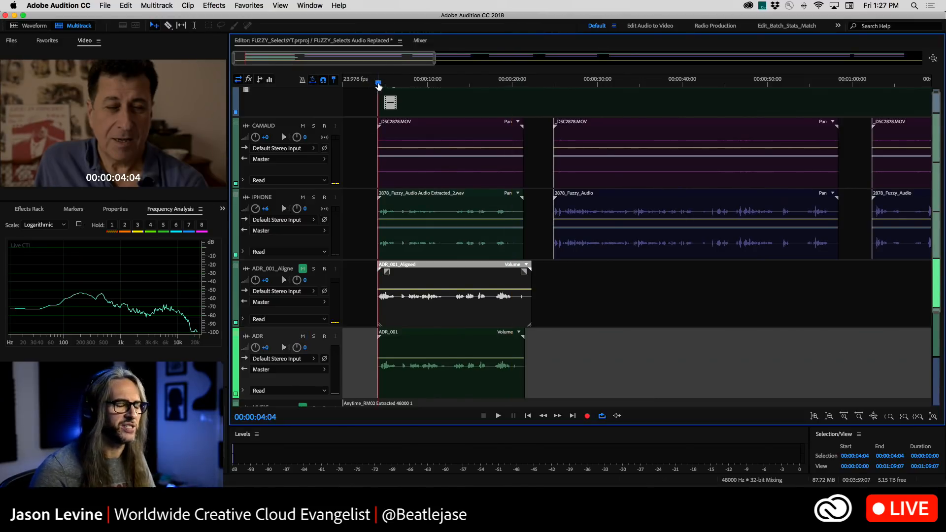
pyautogui.press('space')
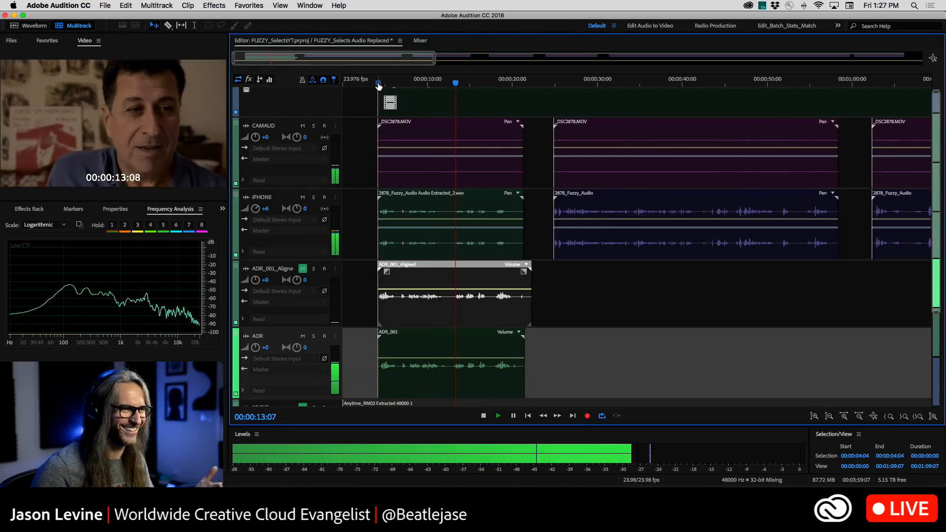
pyautogui.press('space')
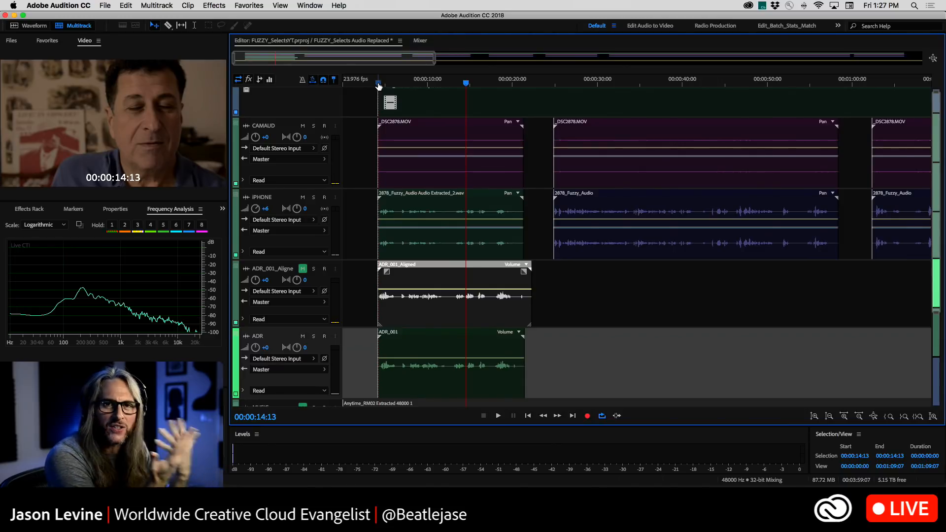
# Switch the mutes back so only the aligned ADR track is active, and play it from the first interview clip's start
pyautogui.click(303, 336)
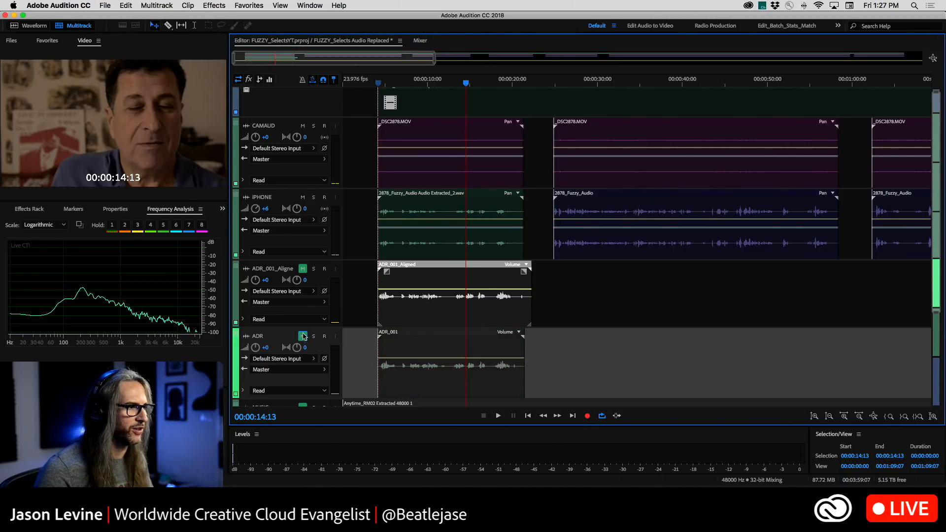
pyautogui.click(302, 269)
pyautogui.click(382, 83)
pyautogui.moveTo(381, 84); pyautogui.dragTo(381, 83)
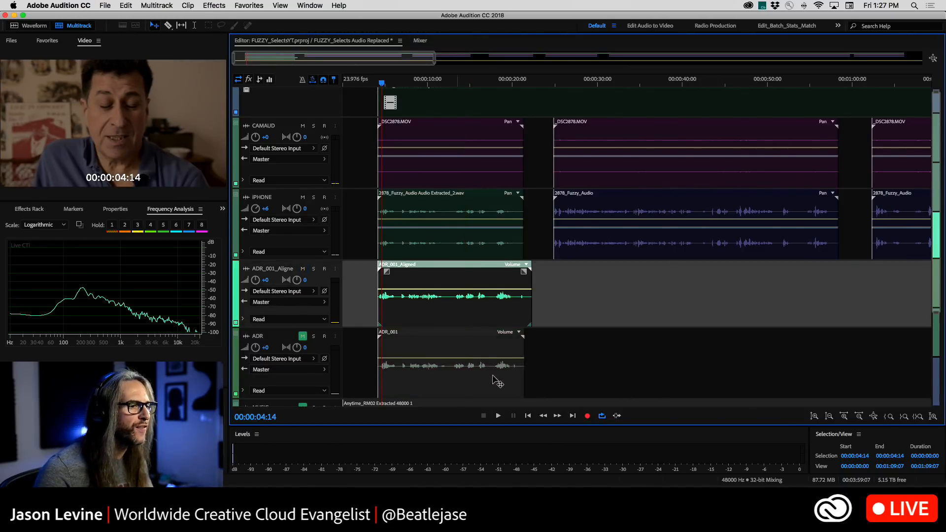
pyautogui.click(527, 416)
pyautogui.press('space')
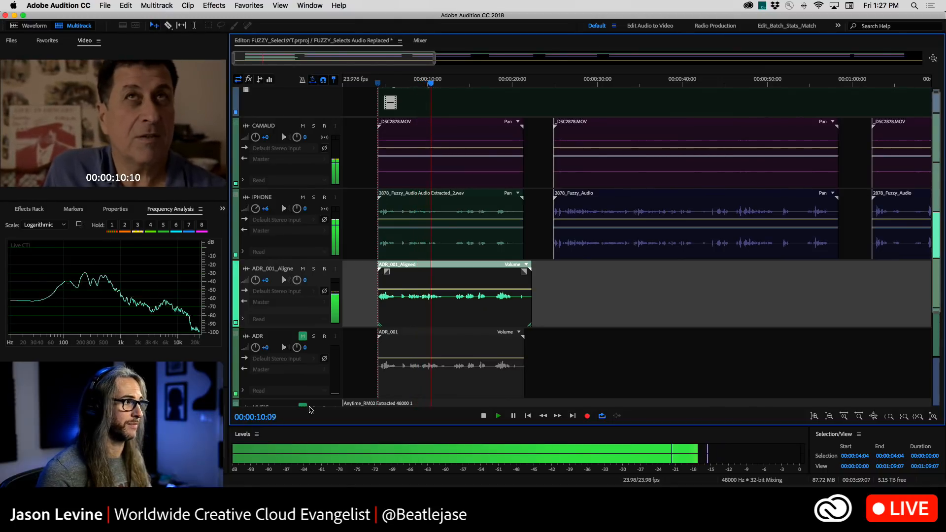
pyautogui.press('space')
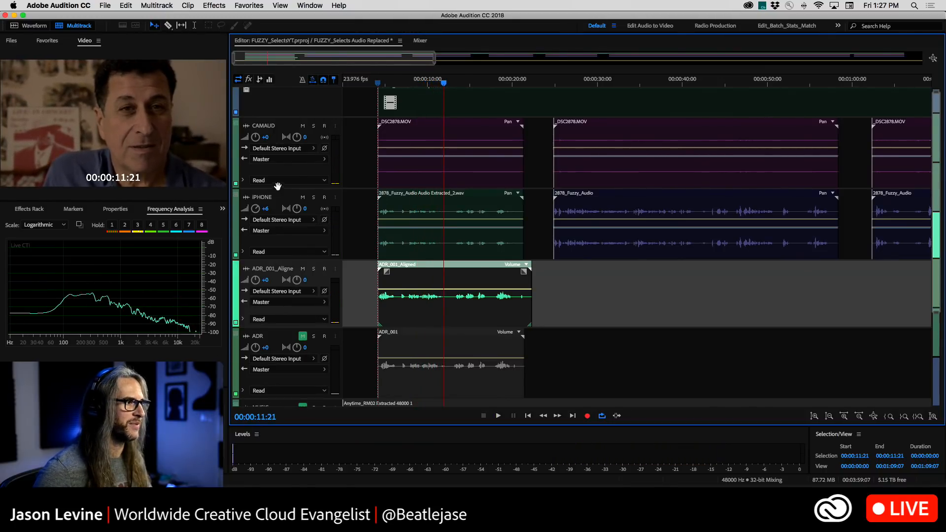
# Play the aligned ADR from the interview's start with the IPHONE track muted and the MUSIC track unmuted
pyautogui.click(303, 197)
pyautogui.click(395, 81)
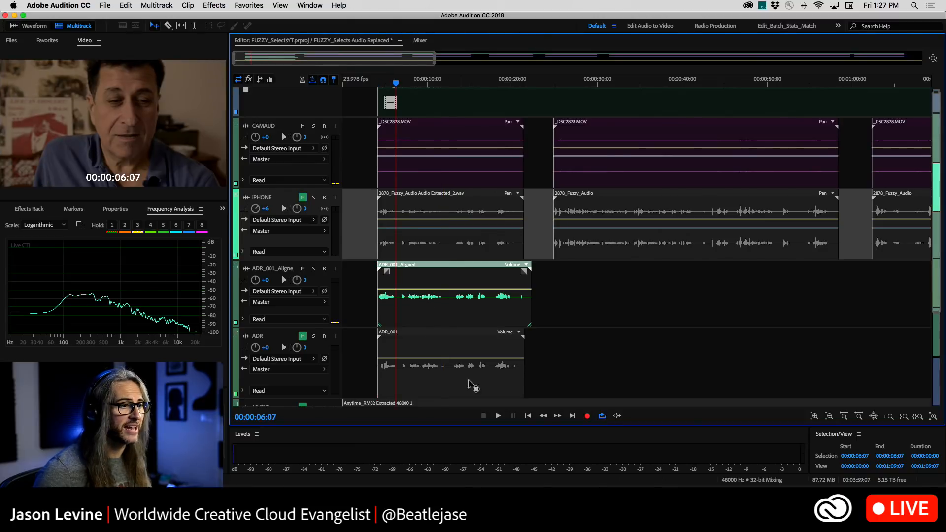
pyautogui.click(528, 416)
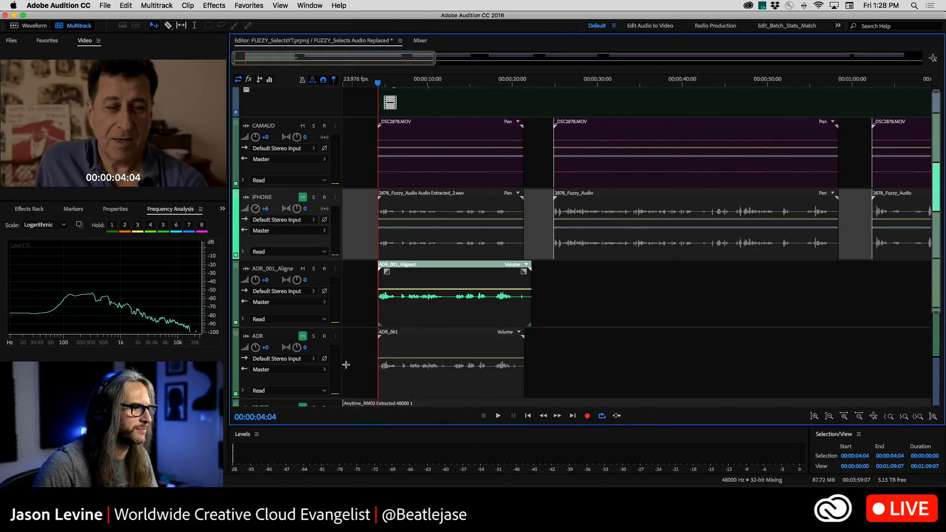
pyautogui.scroll(-4, 318, 334)
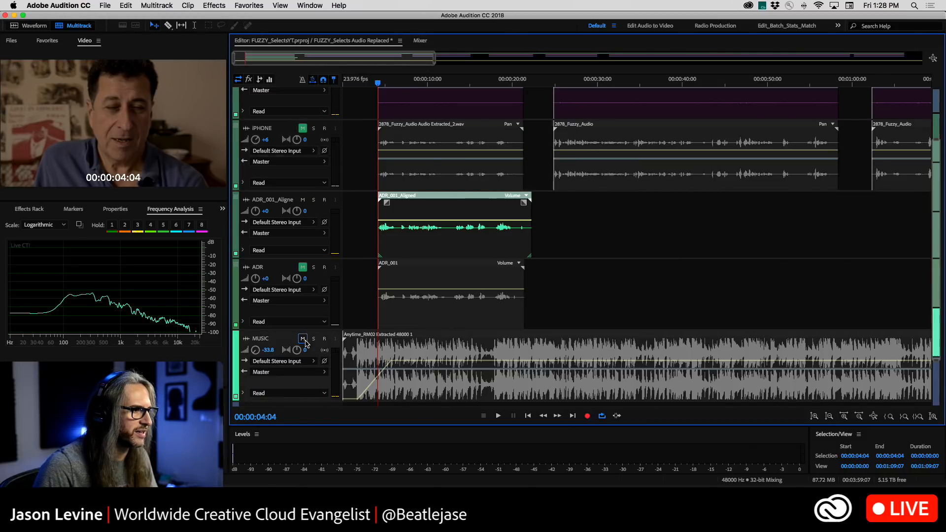
pyautogui.scroll(4, 386, 297)
pyautogui.press('space')
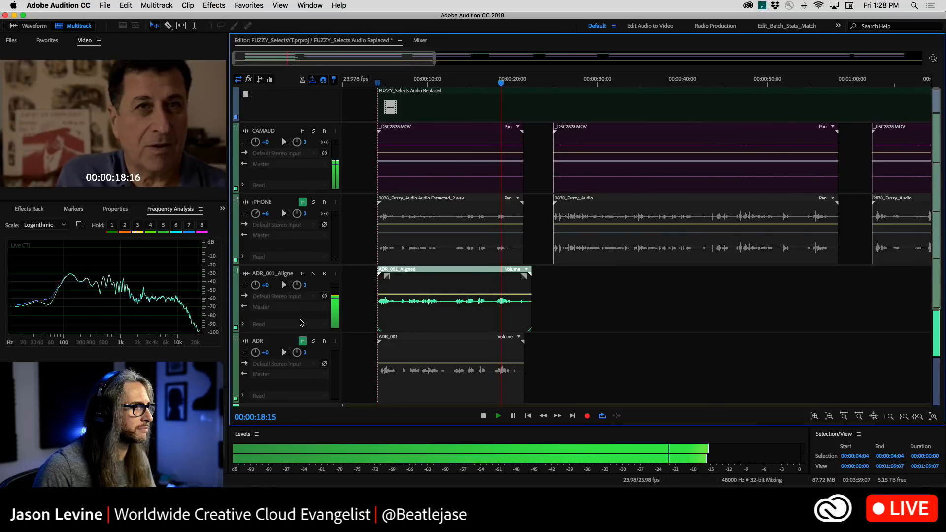
pyautogui.press('space')
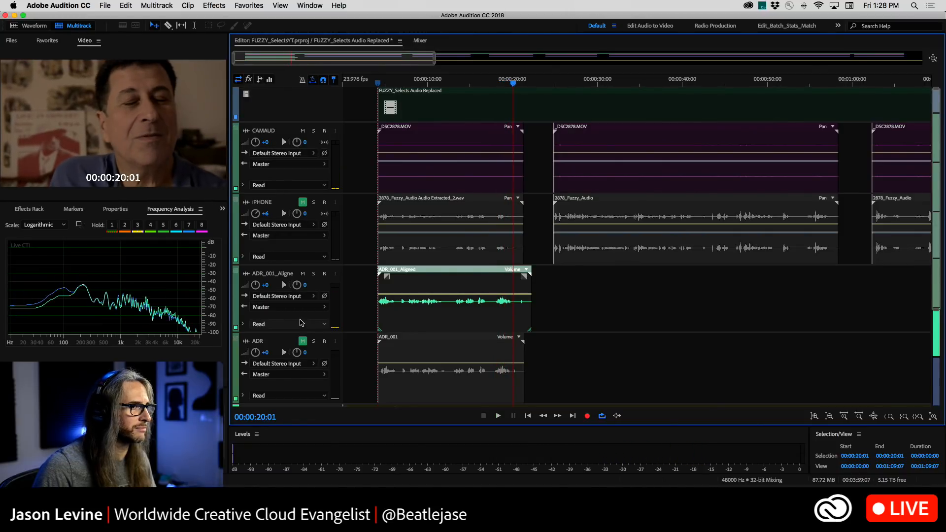
pyautogui.click(385, 83)
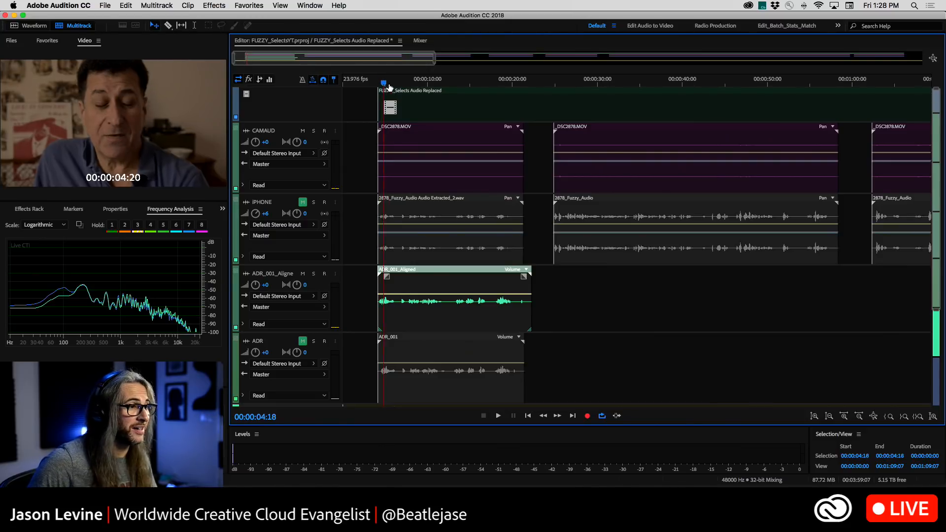
pyautogui.click(397, 83)
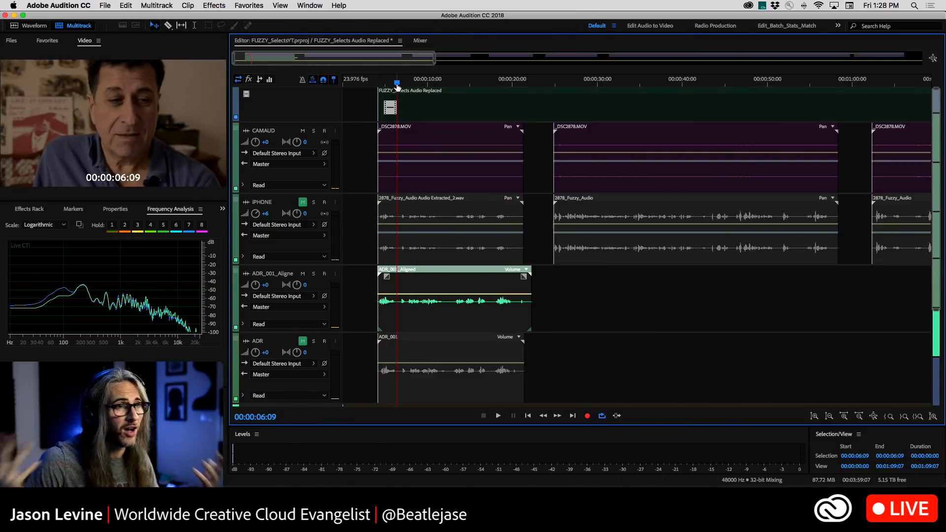
pyautogui.click(359, 216)
pyautogui.click(195, 5)
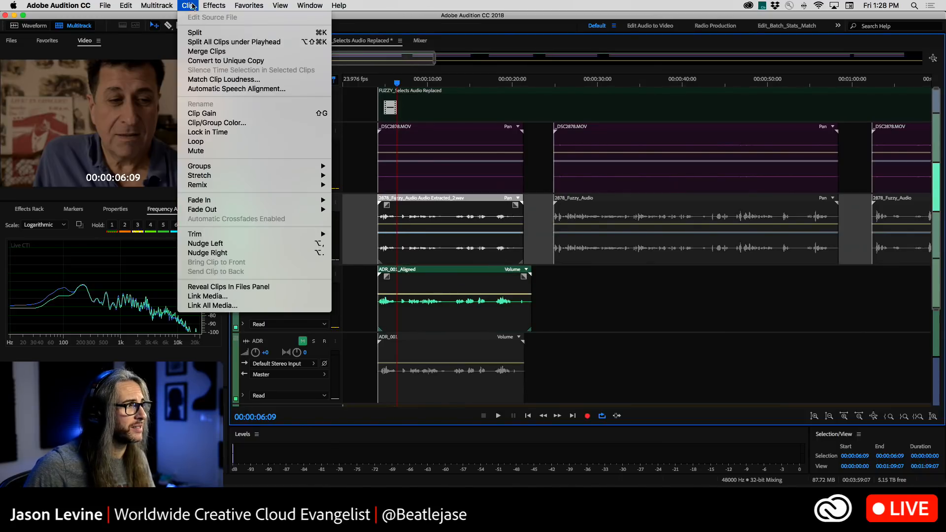
pyautogui.click(224, 87)
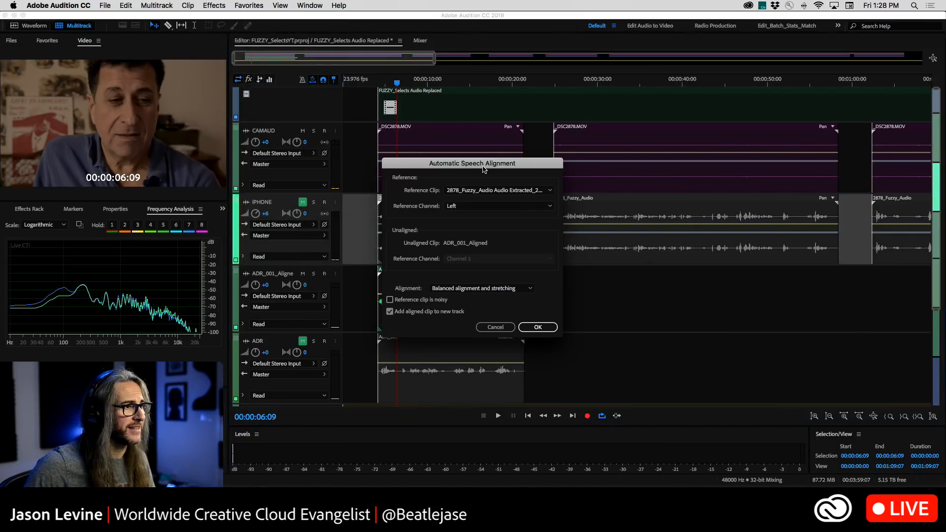
pyautogui.moveTo(484, 169); pyautogui.dragTo(495, 144)
pyautogui.click(510, 164)
pyautogui.click(492, 168)
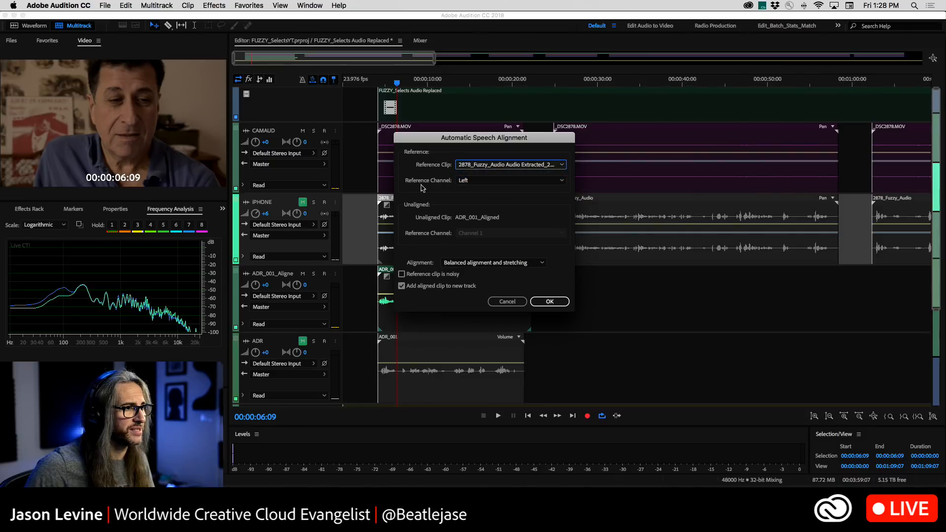
pyautogui.click(527, 264)
pyautogui.click(512, 281)
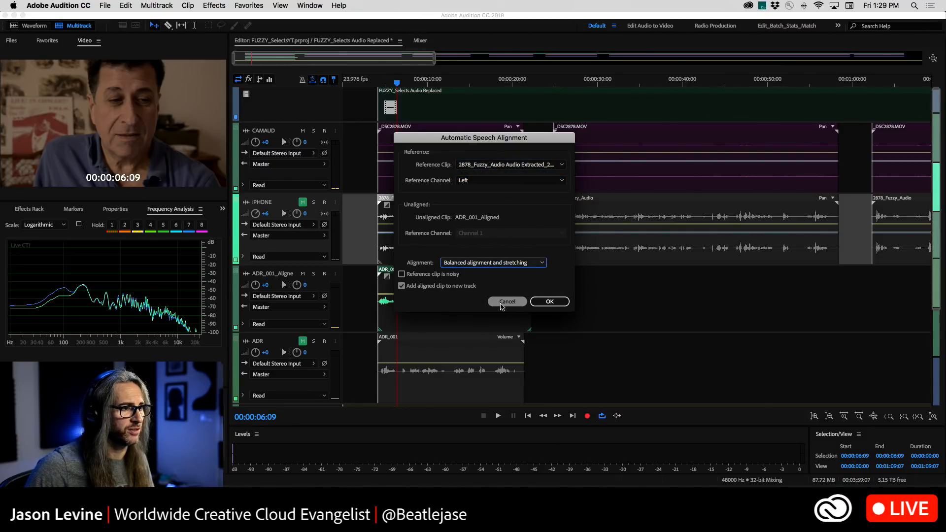
pyautogui.click(549, 301)
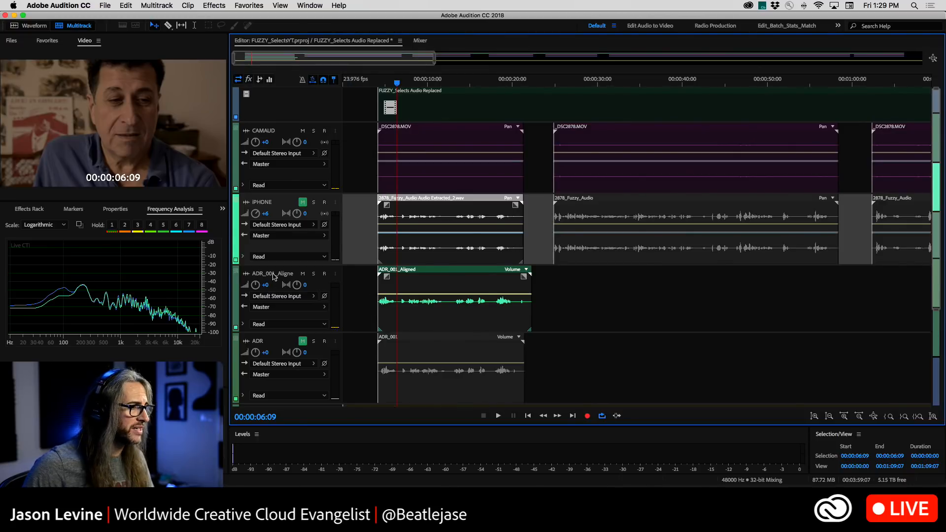
# Mute the aligned ADR track, move the original ADR track directly beneath IPHONE, and unmute the ADR and IPHONE tracks
pyautogui.click(302, 274)
pyautogui.click(247, 342)
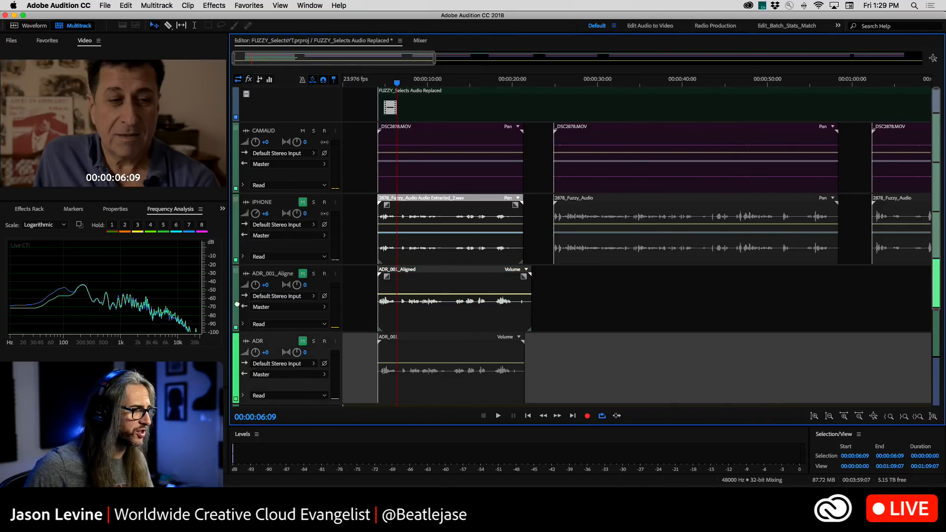
pyautogui.moveTo(236, 304); pyautogui.dragTo(236, 287)
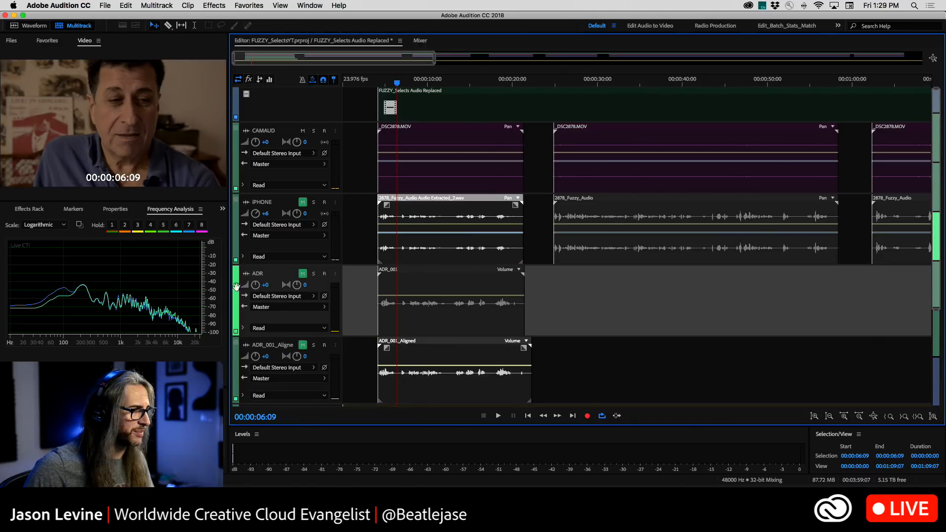
pyautogui.click(303, 273)
pyautogui.click(302, 202)
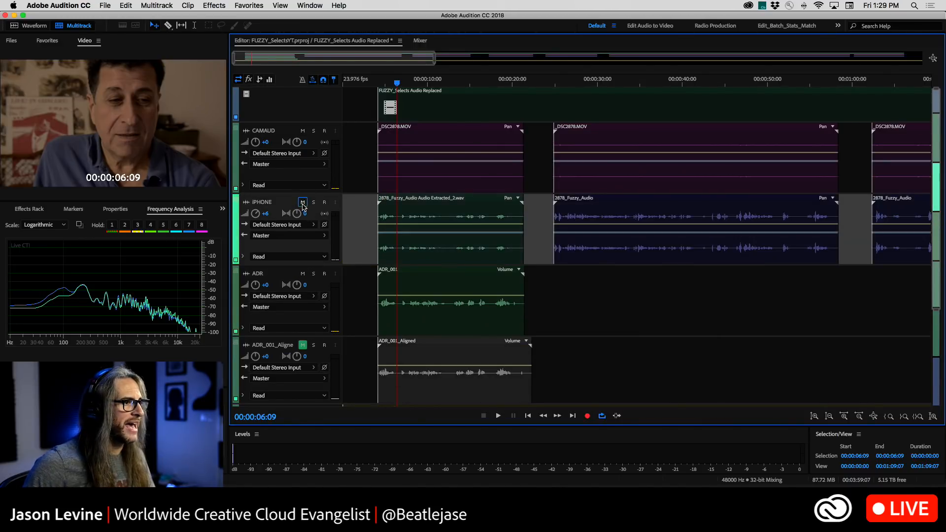
# Align the ADR_001 clip to the first IPHONE interview clip with Automatic Speech Alignment, using Smoothest stretching and a new track
pyautogui.moveTo(363, 209); pyautogui.dragTo(419, 335)
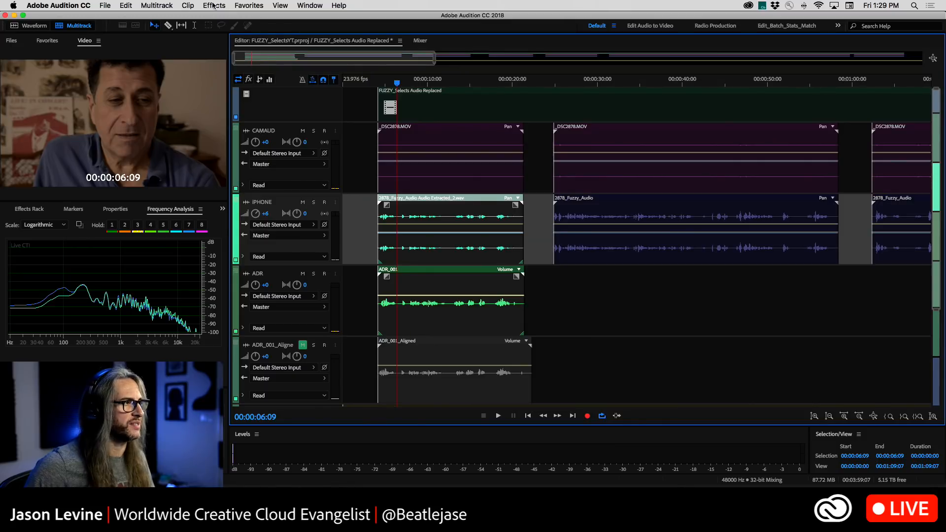
pyautogui.click(157, 6)
pyautogui.click(207, 87)
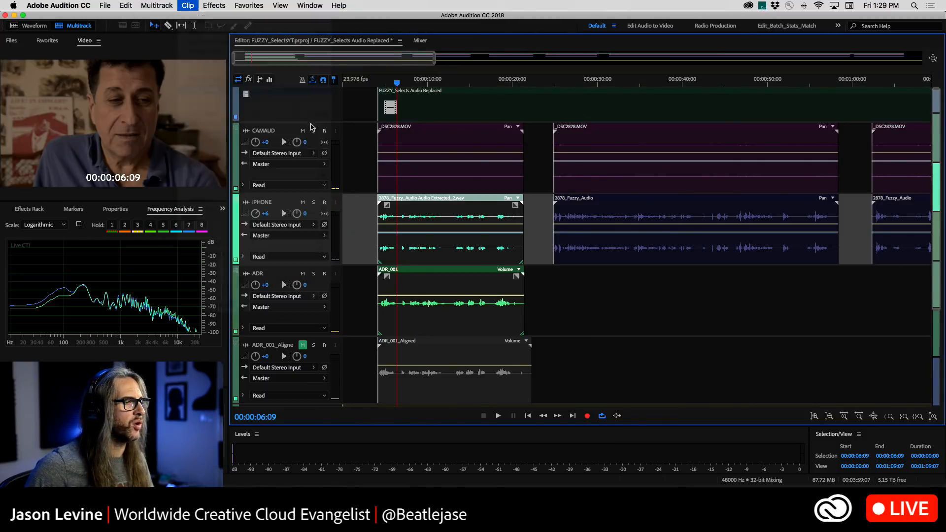
pyautogui.click(454, 287)
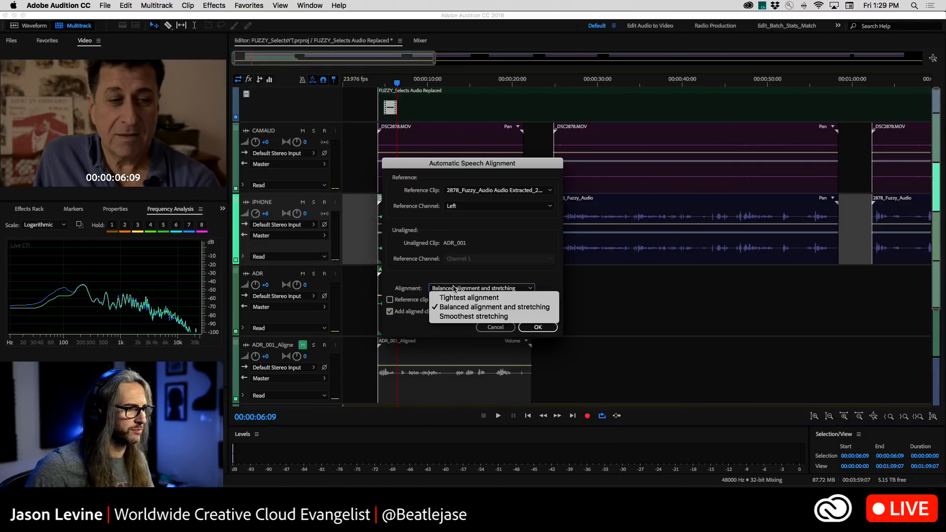
pyautogui.click(460, 315)
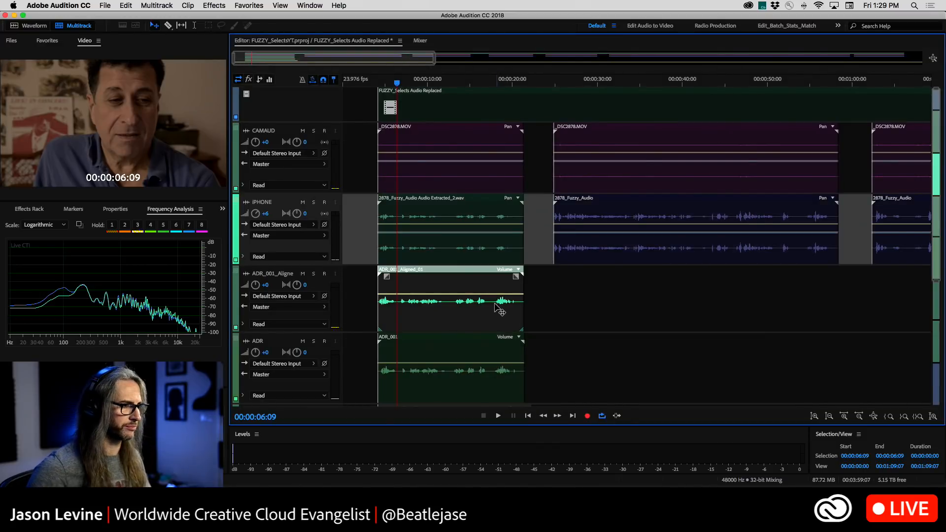
# Mute the original ADR track and play the newly aligned clip from the interview's start, muting the IPHONE track during playback
pyautogui.click(302, 341)
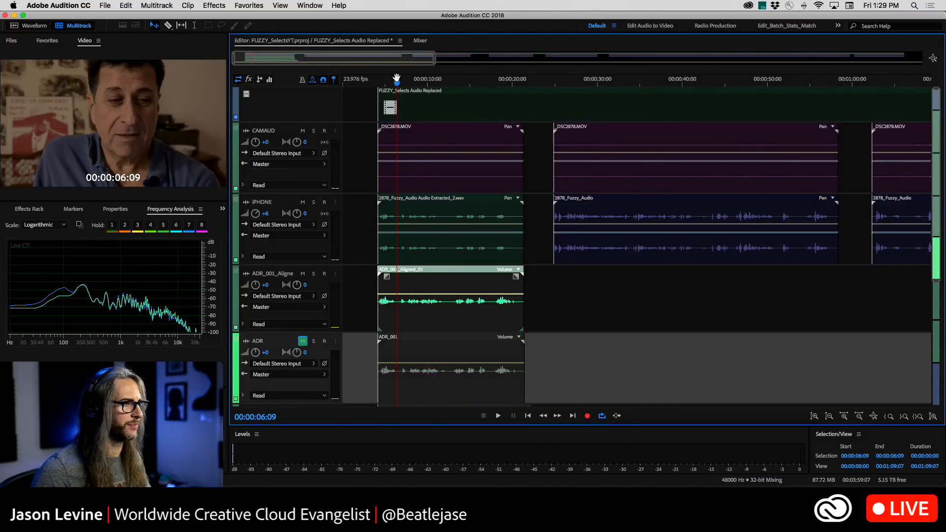
pyautogui.moveTo(397, 83); pyautogui.dragTo(380, 89)
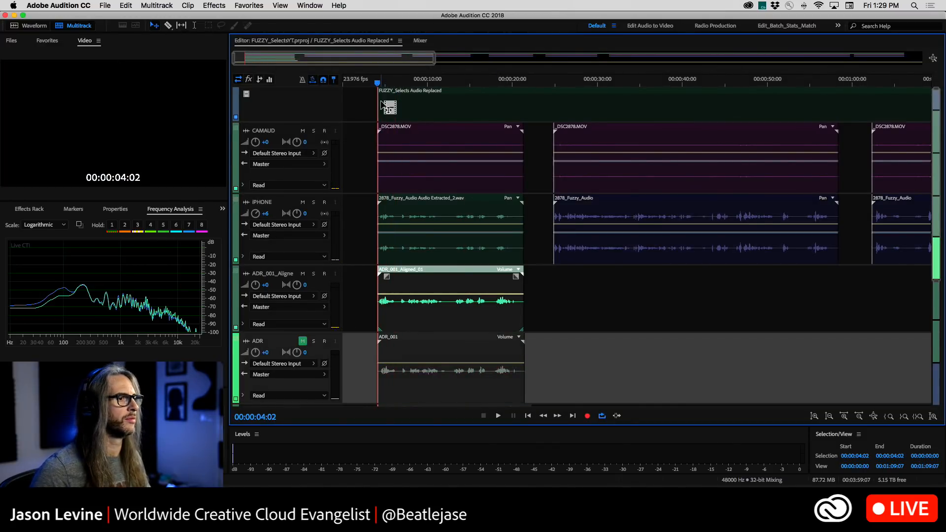
pyautogui.press('space')
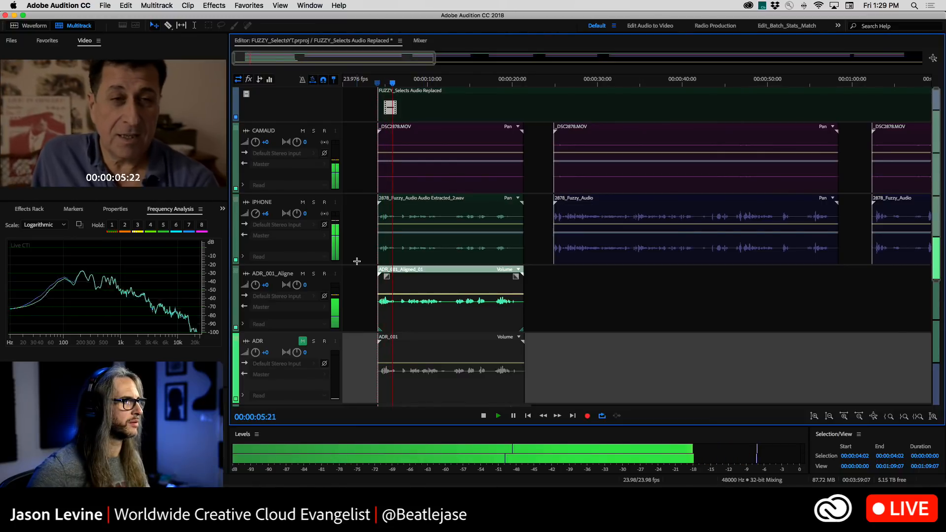
pyautogui.click(303, 203)
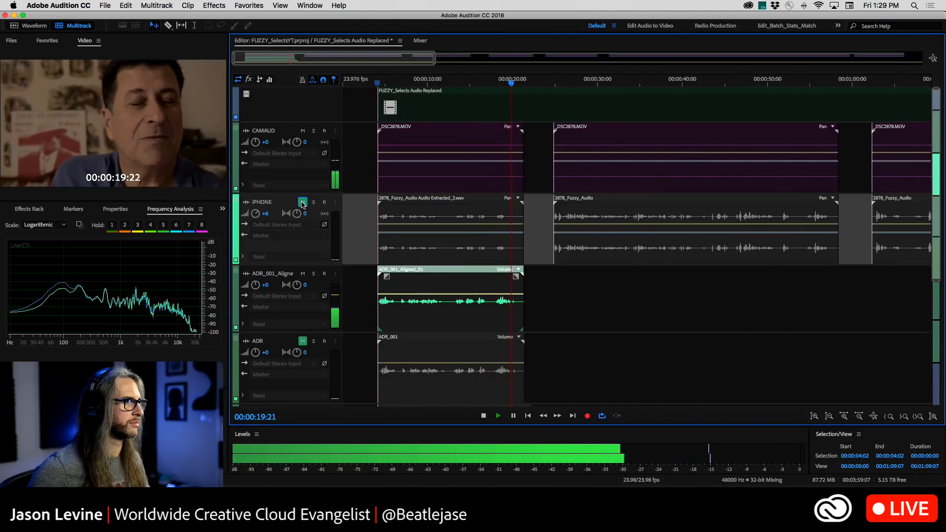
pyautogui.press('space')
# Replay the last moments of the newly aligned ADR clip against the video several times, shuttling back around 00:00:20
pyautogui.press('j')
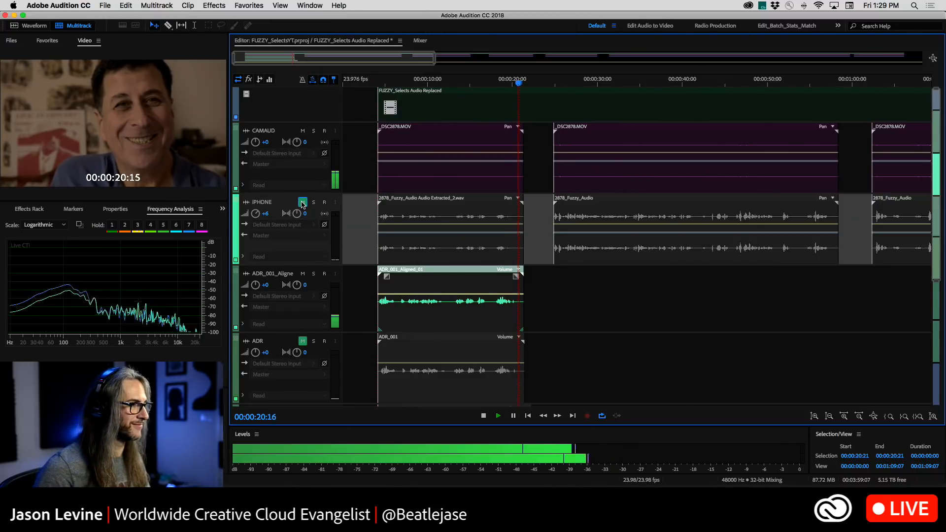
pyautogui.press('space')
pyautogui.press('space')
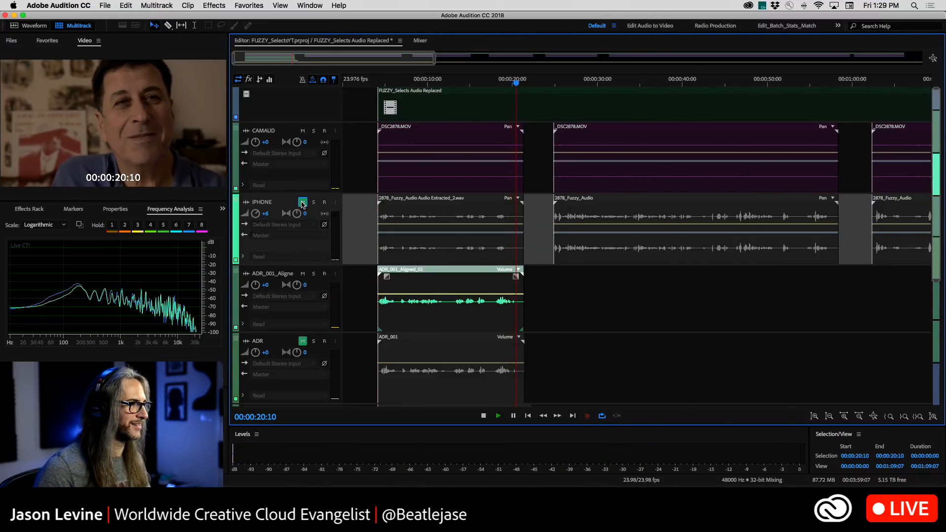
pyautogui.press('j')
pyautogui.press('space')
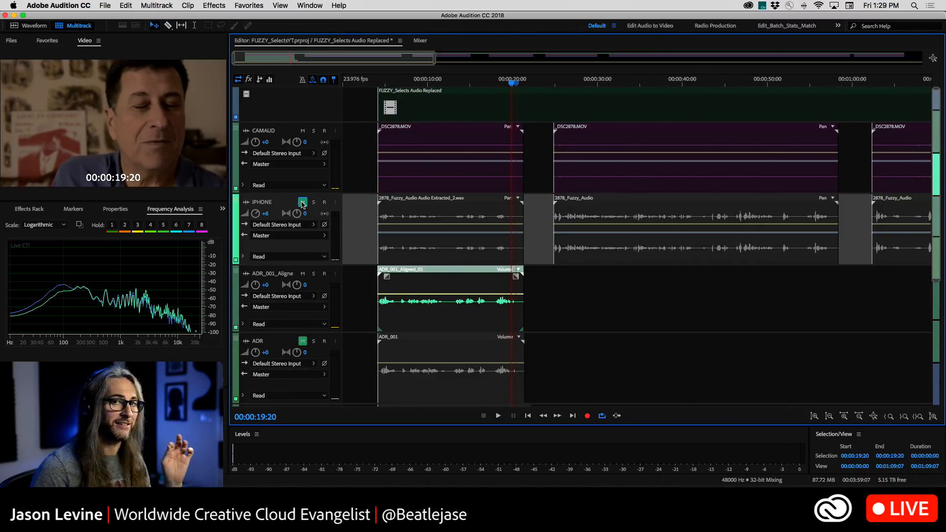
pyautogui.press('space')
pyautogui.press('space')
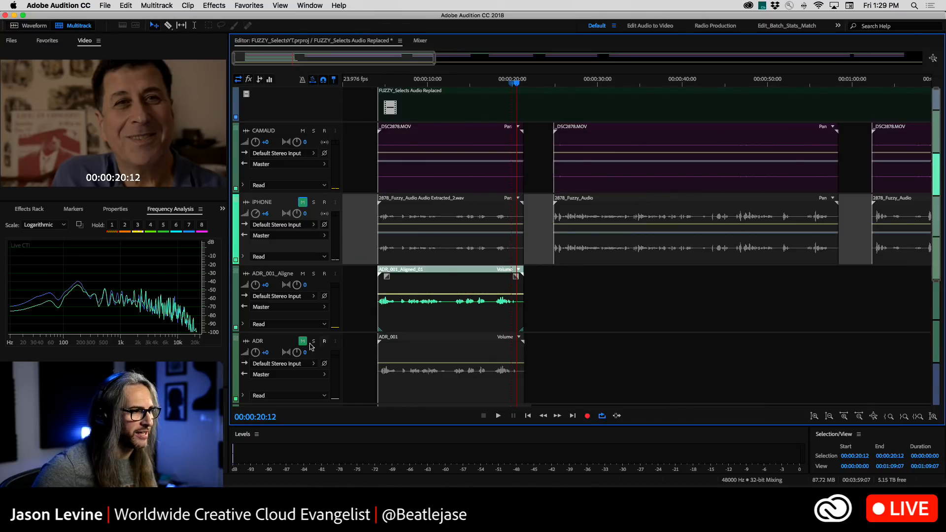
# Compare the newly aligned ADR waveform with the IPHONE dialogue waveform up close around 00:00:14, and return to the full session
pyautogui.scroll(-2, 375, 365)
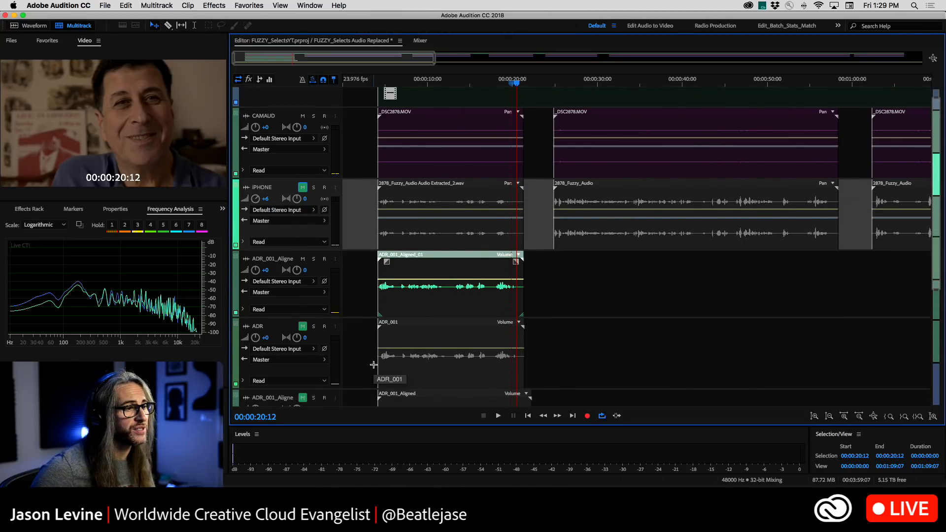
pyautogui.scroll(2, 372, 286)
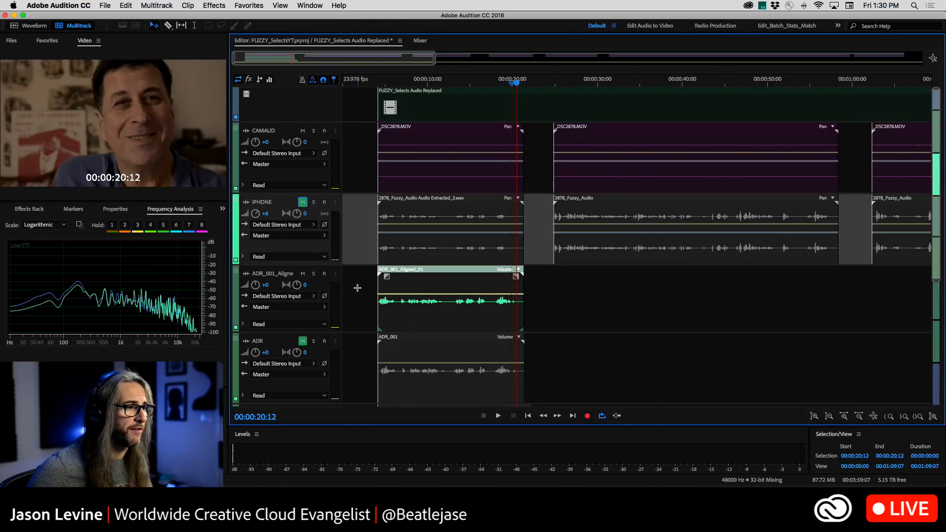
pyautogui.click(432, 286)
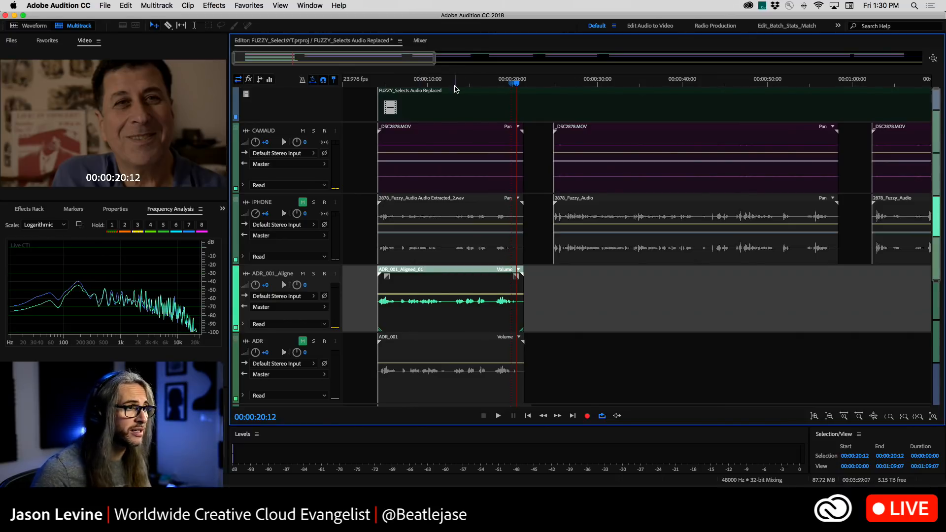
pyautogui.scroll(10, 454, 78)
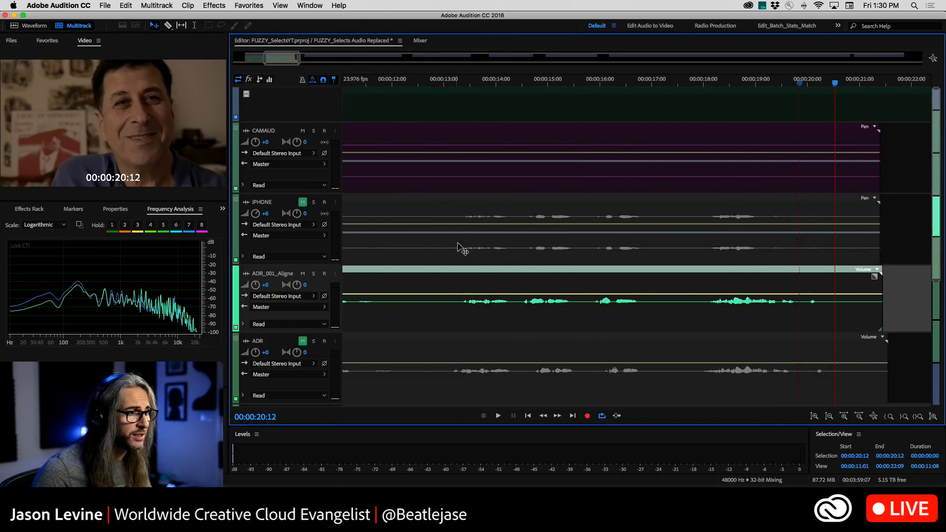
pyautogui.click(456, 82)
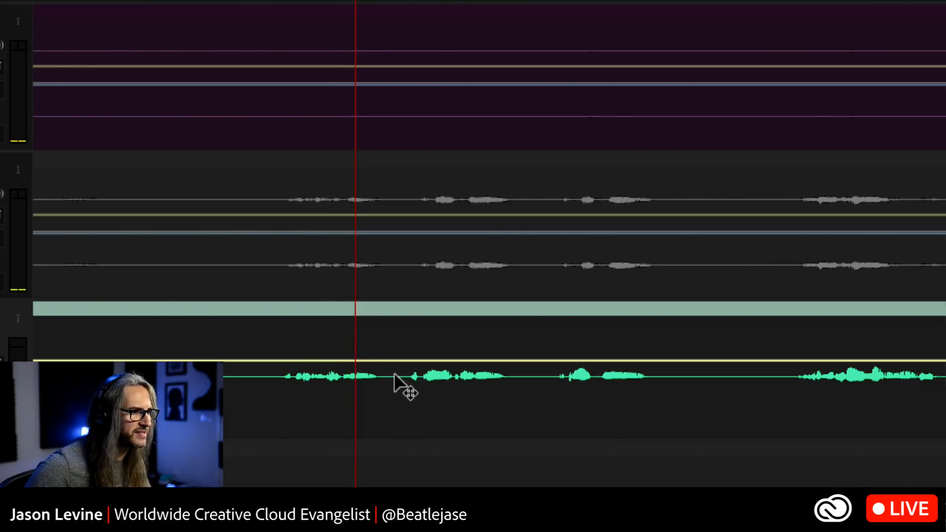
pyautogui.press('space')
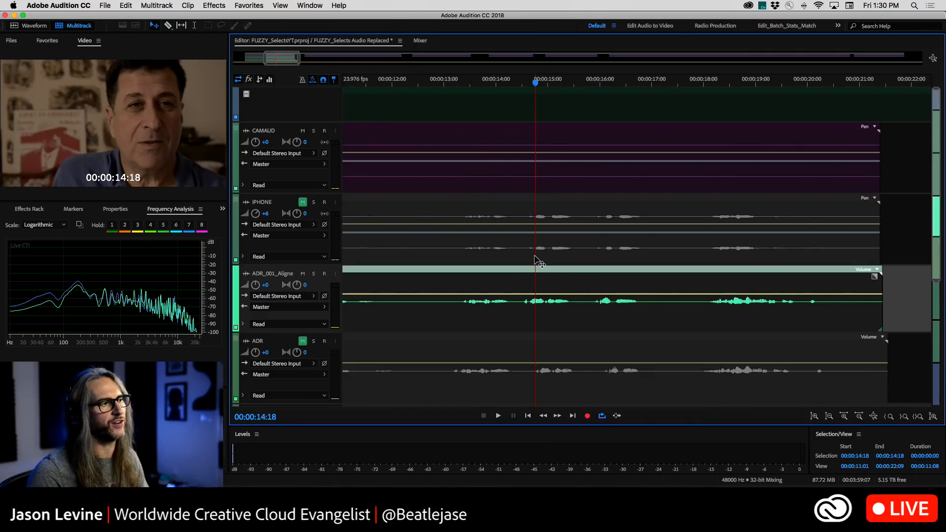
pyautogui.press('\\')
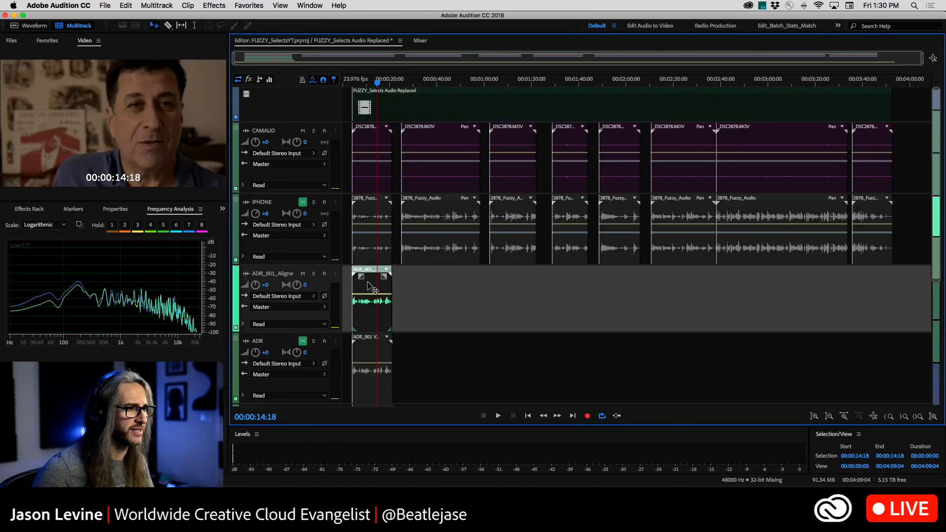
# Delete the newly aligned ADR clip and the original ADR_001 clip from their tracks
pyautogui.press('Delete')
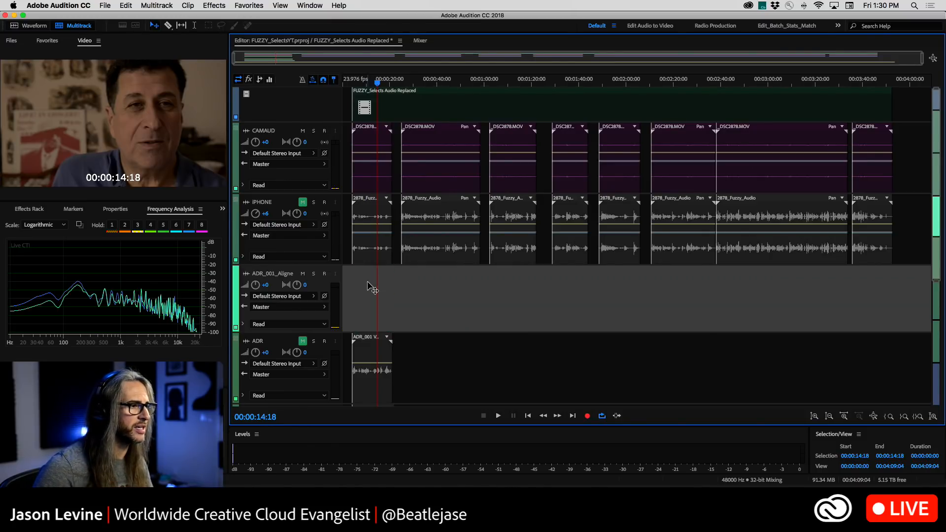
pyautogui.click(378, 355)
pyautogui.press('Delete')
# Remove the two emptied tracks below IPHONE, the newer ADR_001_Aligned track and the original ADR track
pyautogui.rightClick(364, 291)
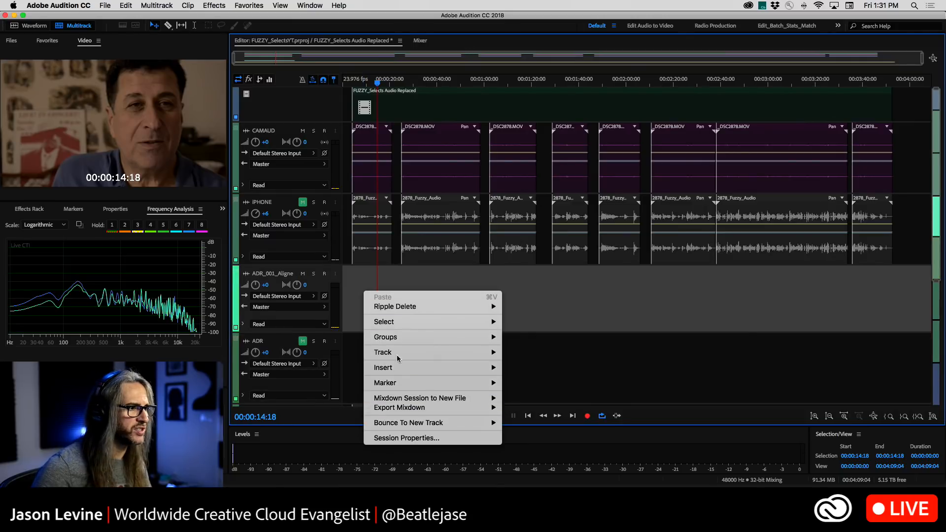
pyautogui.moveTo(431, 354)
pyautogui.click(547, 436)
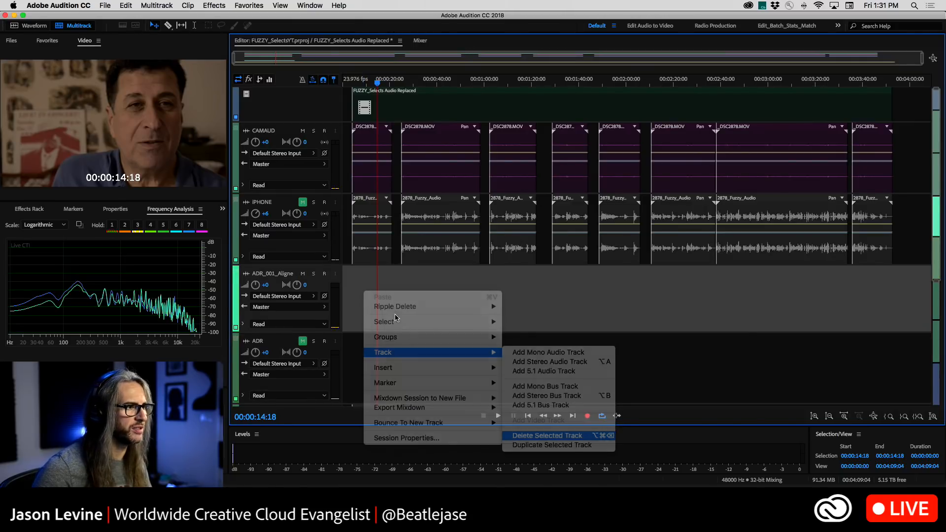
pyautogui.rightClick(373, 289)
pyautogui.moveTo(441, 353)
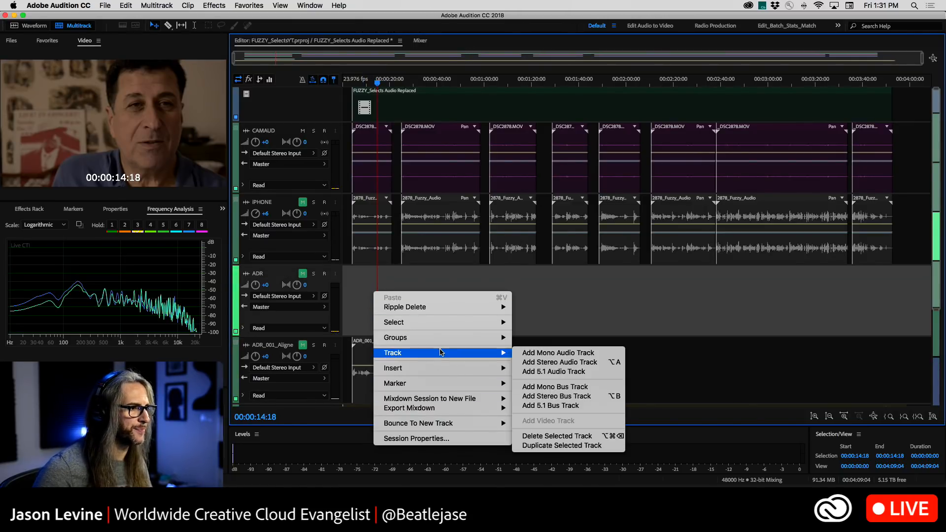
pyautogui.click(556, 435)
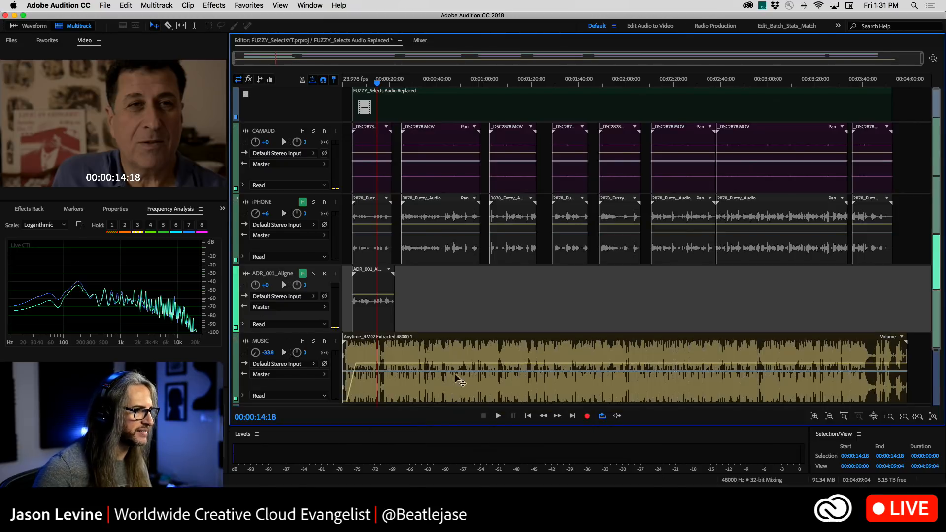
# Delete the remaining first-pass ADR_001_Aligned clip and remove its track above MUSIC
pyautogui.click(372, 292)
pyautogui.press('Delete')
pyautogui.rightClick(386, 286)
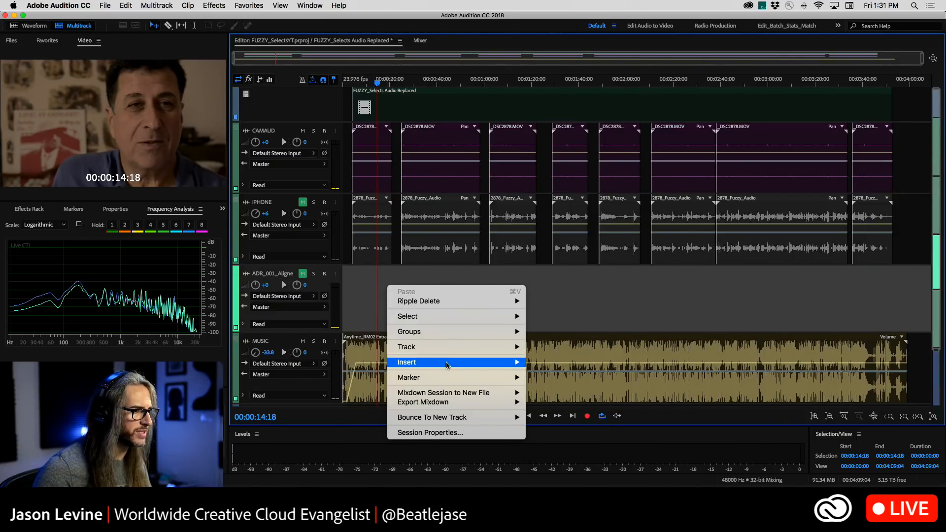
pyautogui.moveTo(445, 360)
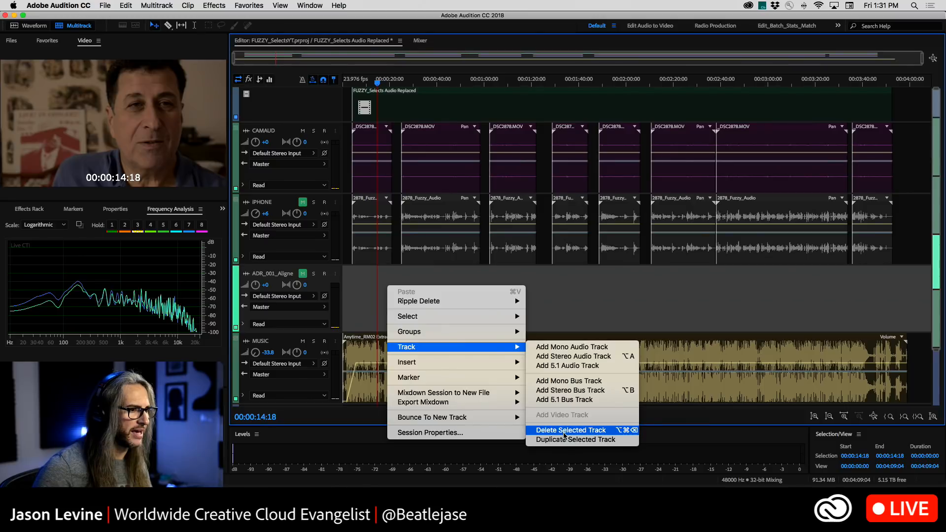
pyautogui.click(566, 429)
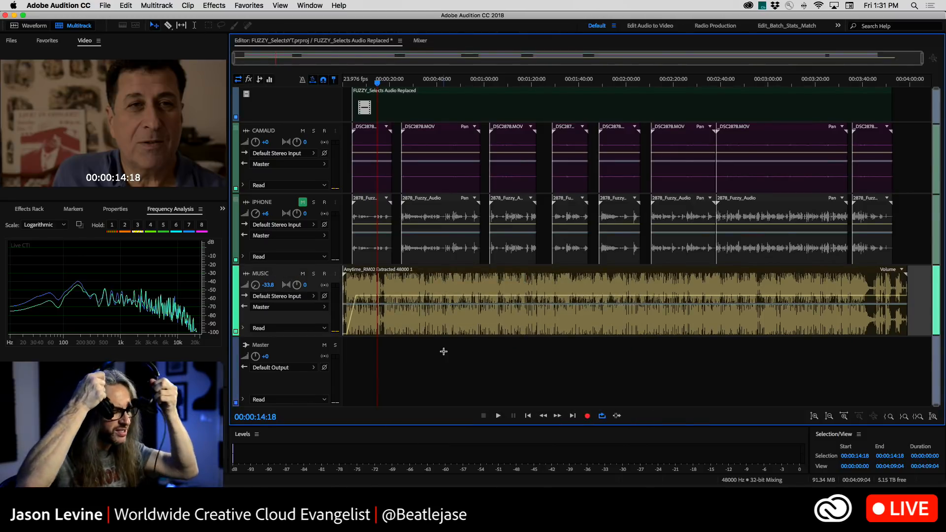
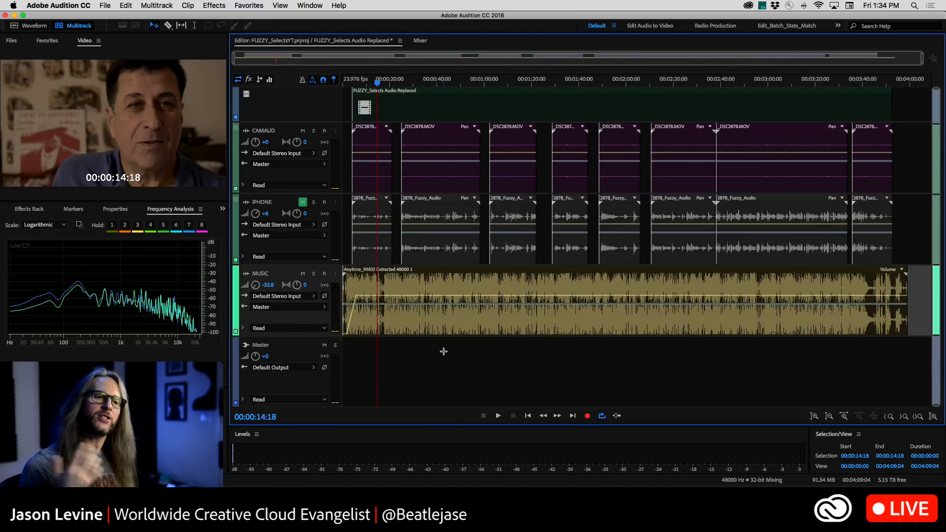
# Delete the volume keyframes that ramp up the start of the music clip on the MUSIC track
pyautogui.click(361, 320)
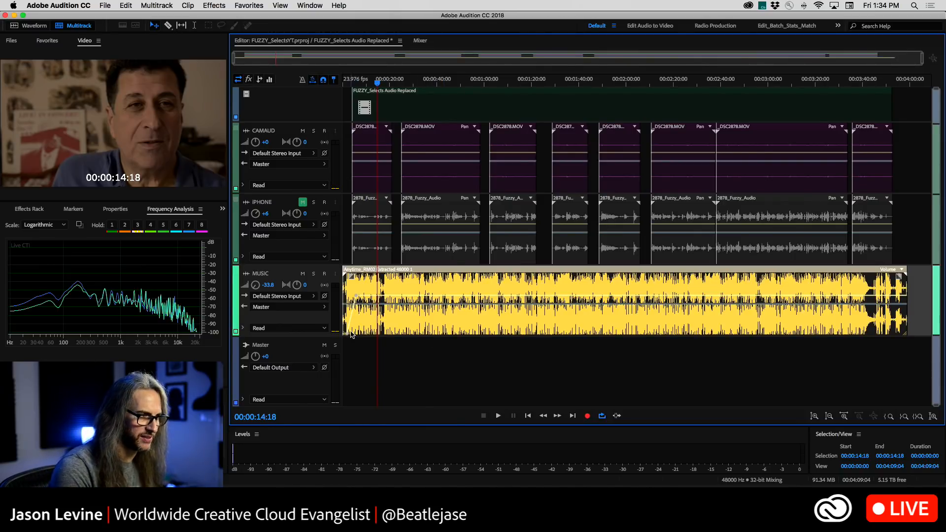
pyautogui.rightClick(348, 336)
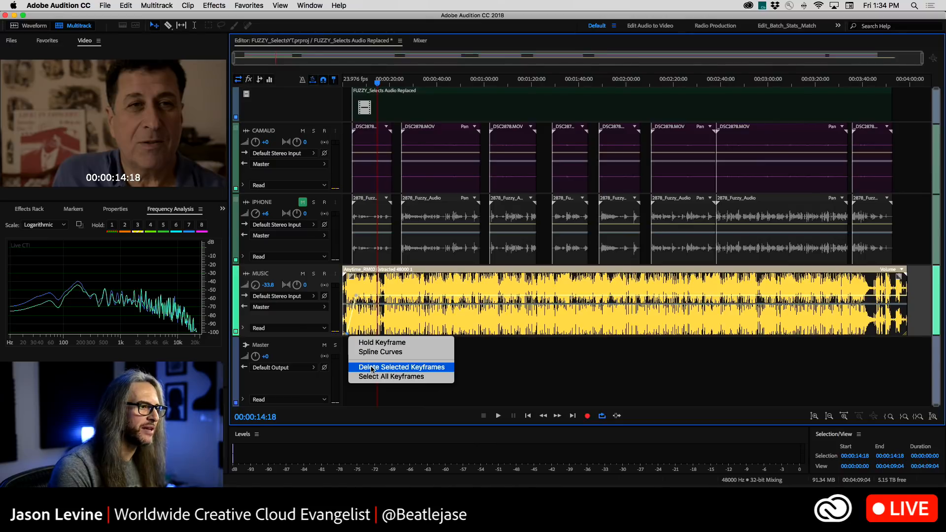
pyautogui.click(370, 364)
pyautogui.rightClick(356, 298)
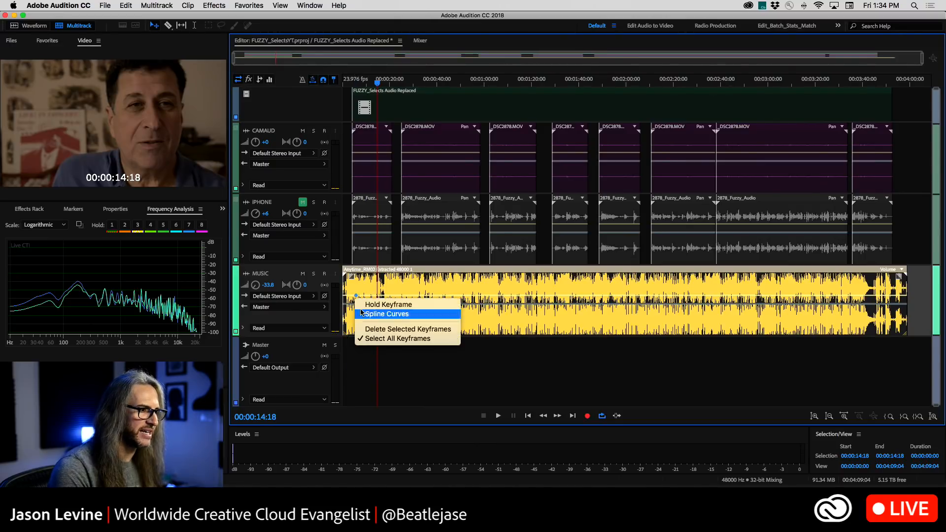
pyautogui.click(399, 329)
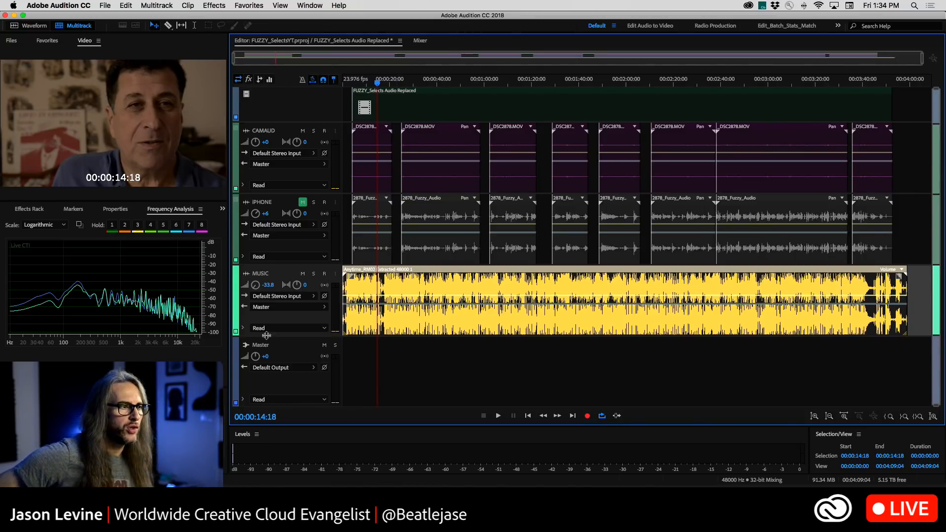
# Increase the height of the MUSIC track so its waveform is drawn larger
pyautogui.moveTo(294, 336); pyautogui.dragTo(299, 377)
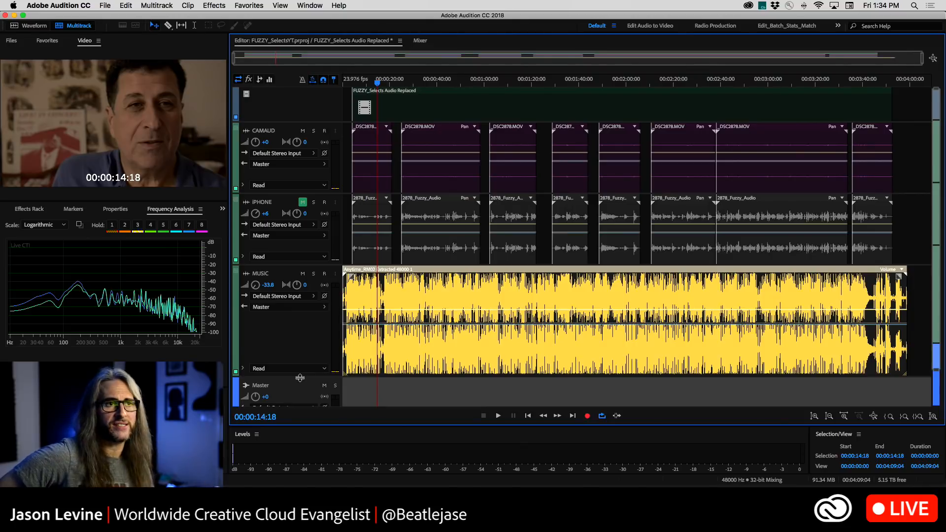
pyautogui.scroll(-1, 300, 378)
pyautogui.scroll(1, 407, 371)
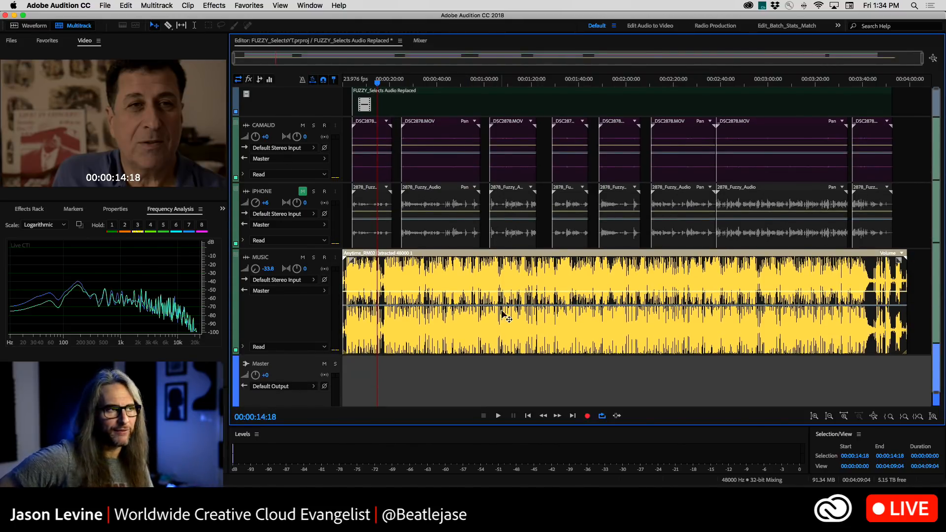
# Switch to the Essential Video Mixing workspace, show the multitrack session in the editor, and widen the editor area
pyautogui.click(837, 25)
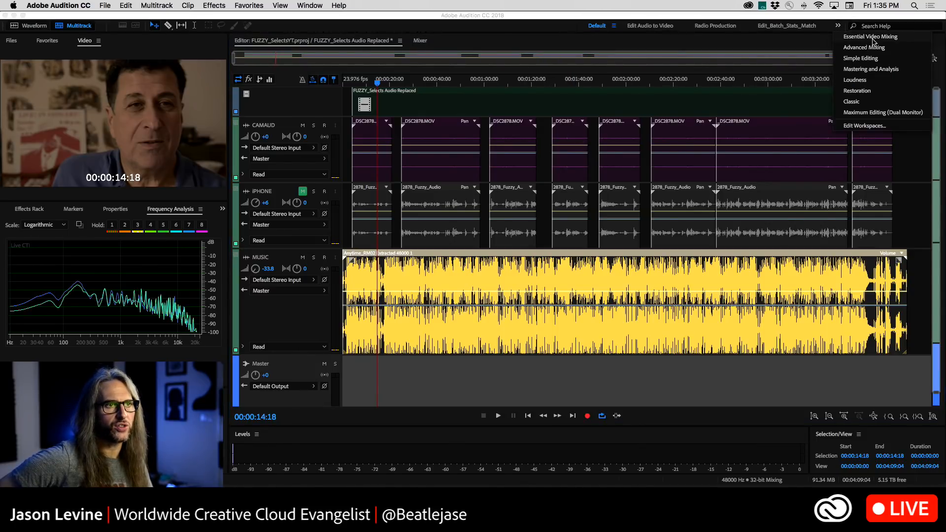
pyautogui.click(870, 40)
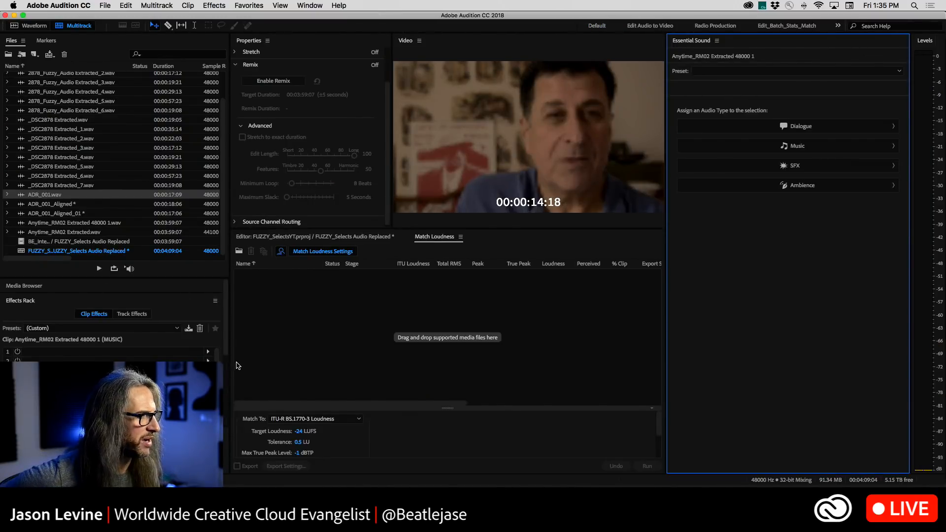
pyautogui.click(315, 240)
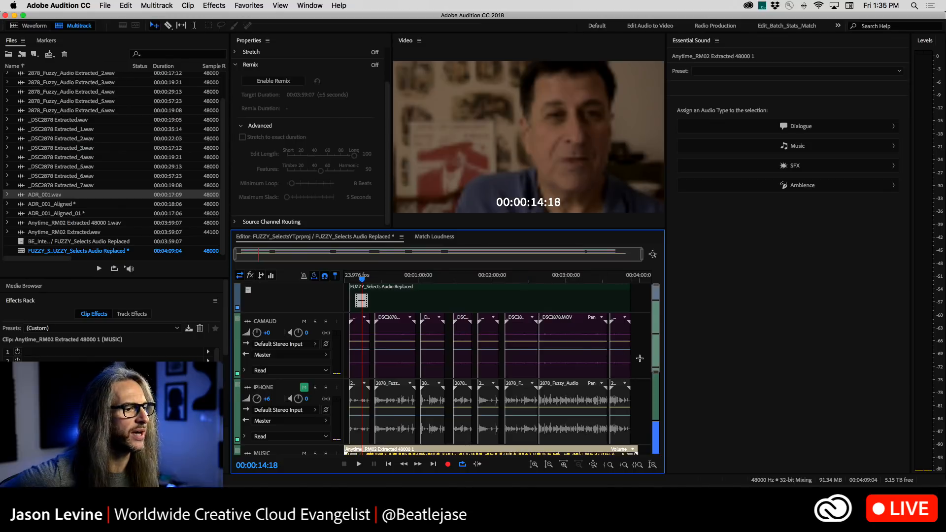
pyautogui.scroll(-5, 655, 347)
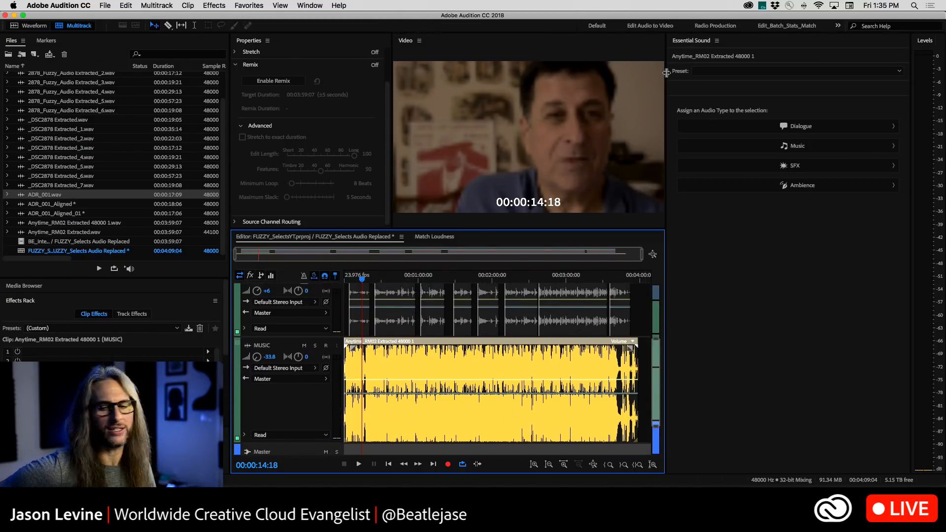
pyautogui.moveTo(666, 72); pyautogui.dragTo(733, 72)
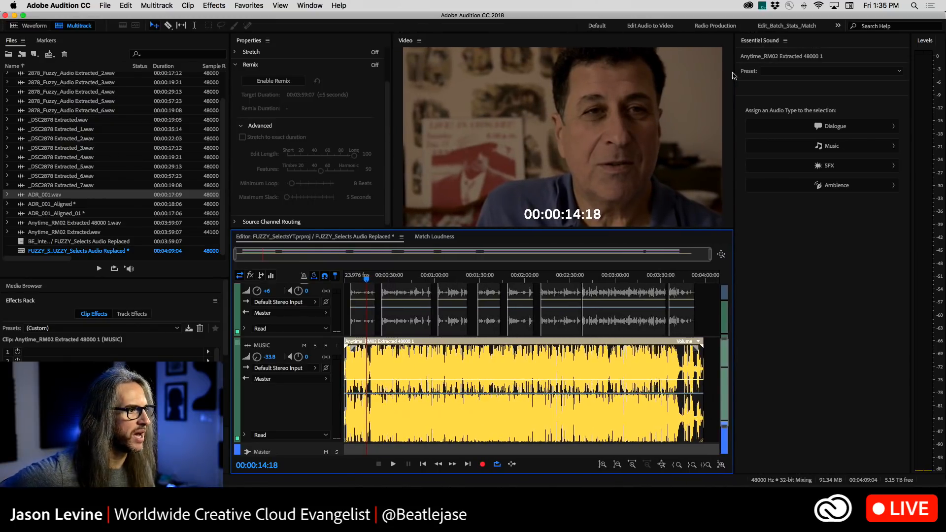
# Open the music clip in the Waveform Editor and enlarge its ending from about 00:03:27 onward
pyautogui.click(594, 370)
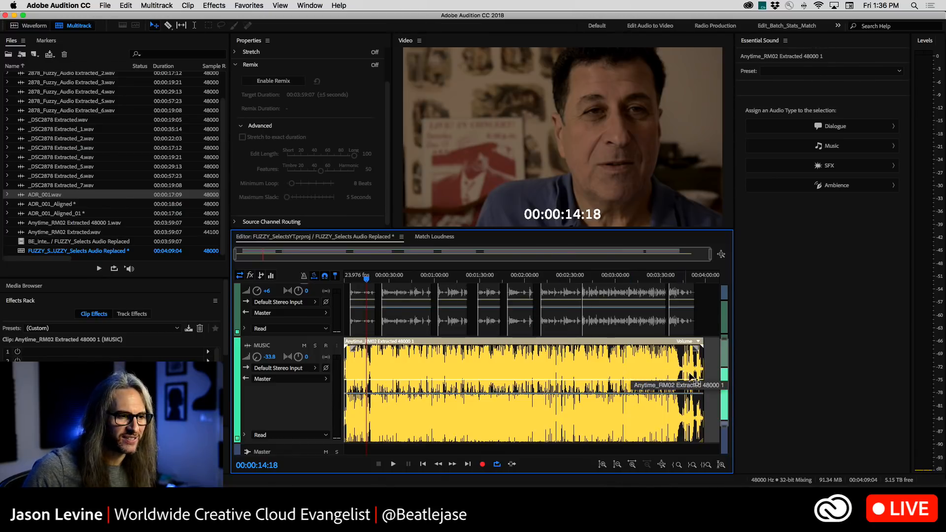
pyautogui.doubleClick(566, 358)
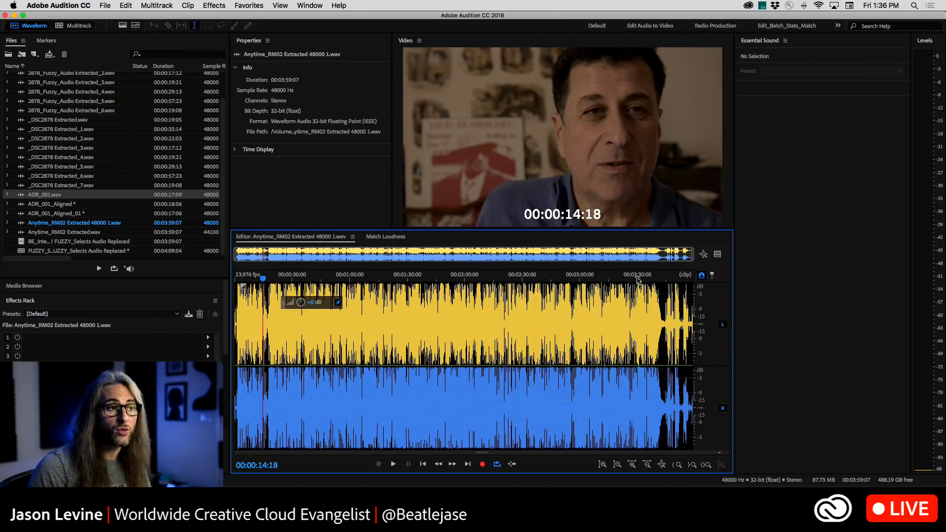
pyautogui.moveTo(633, 279); pyautogui.dragTo(734, 283)
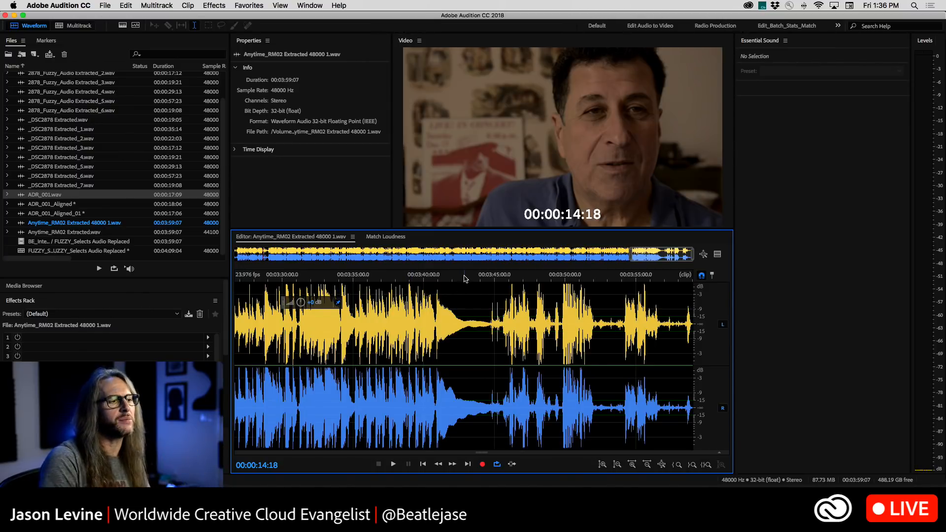
# Play the music file's ending from 00:03:42:13 and again from around 00:03:45 to find where the song's tail finishes
pyautogui.click(464, 278)
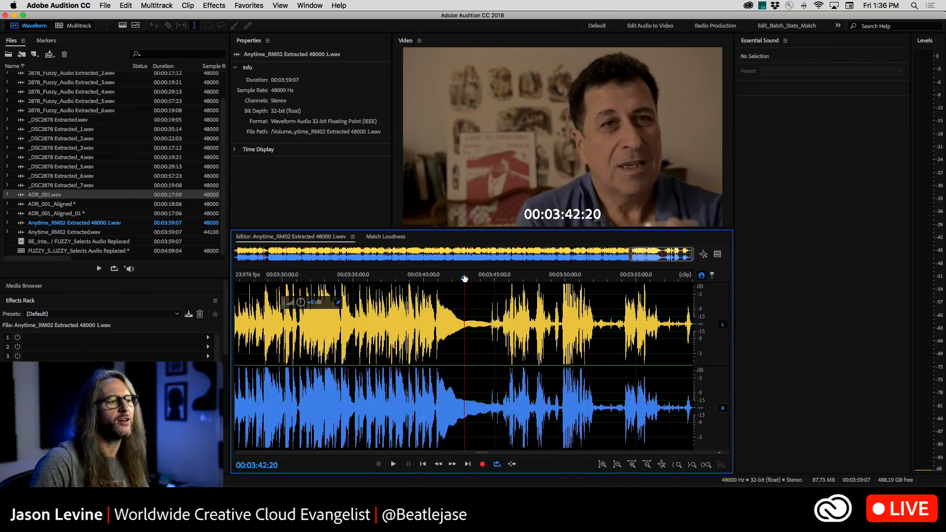
pyautogui.click(459, 277)
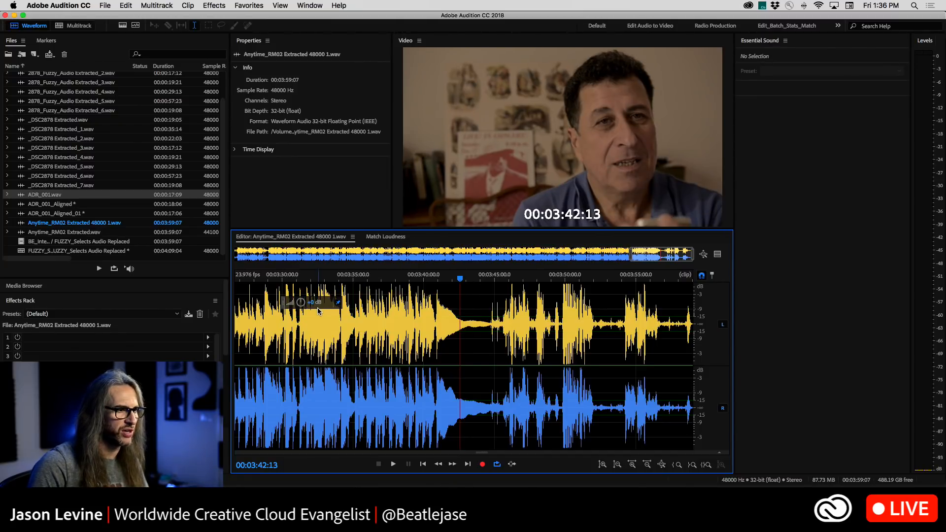
pyautogui.press('space')
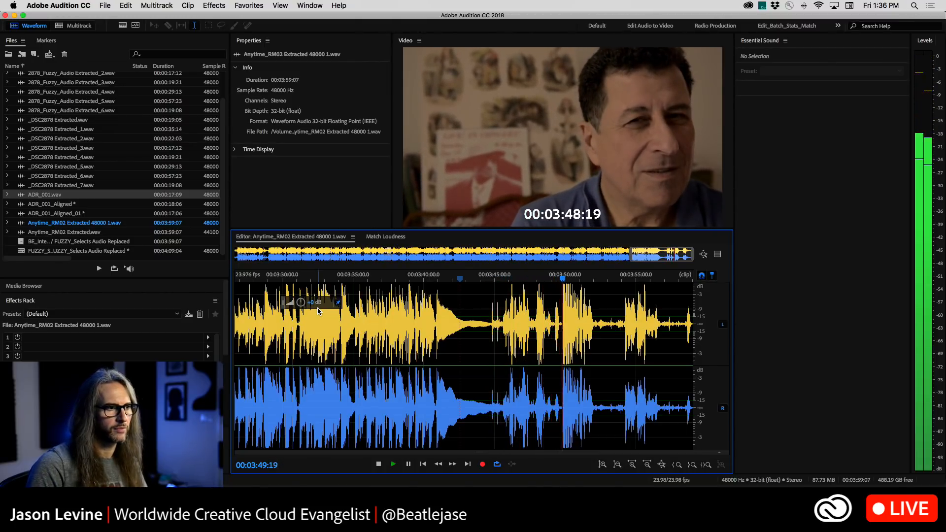
pyautogui.press('space')
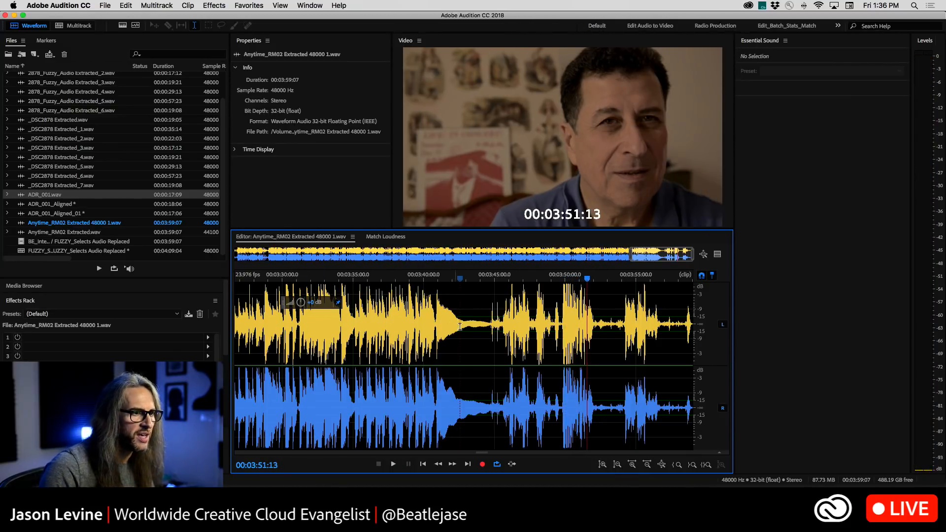
pyautogui.click(504, 278)
pyautogui.press('space')
pyautogui.press('space')
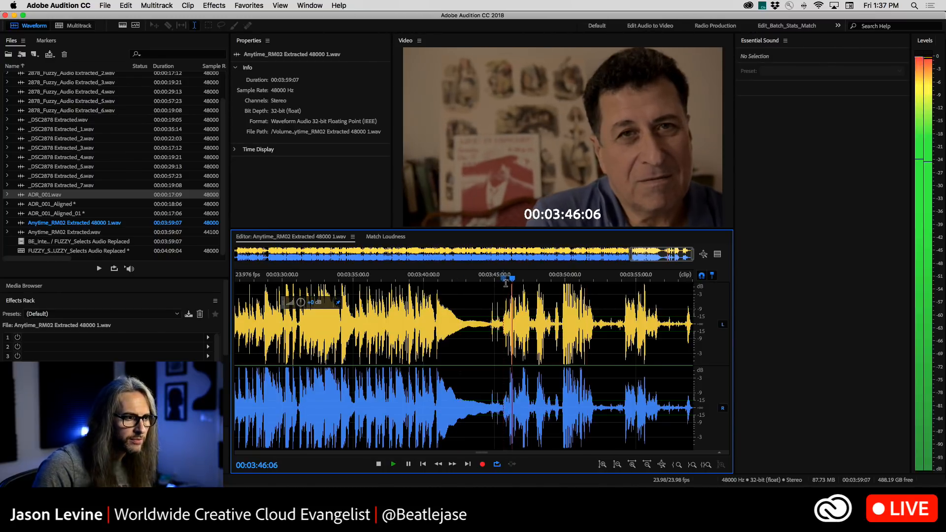
# Delete the music file's audio from 00:03:45:14 to its end and fade out the new ending
pyautogui.moveTo(501, 317); pyautogui.dragTo(802, 342)
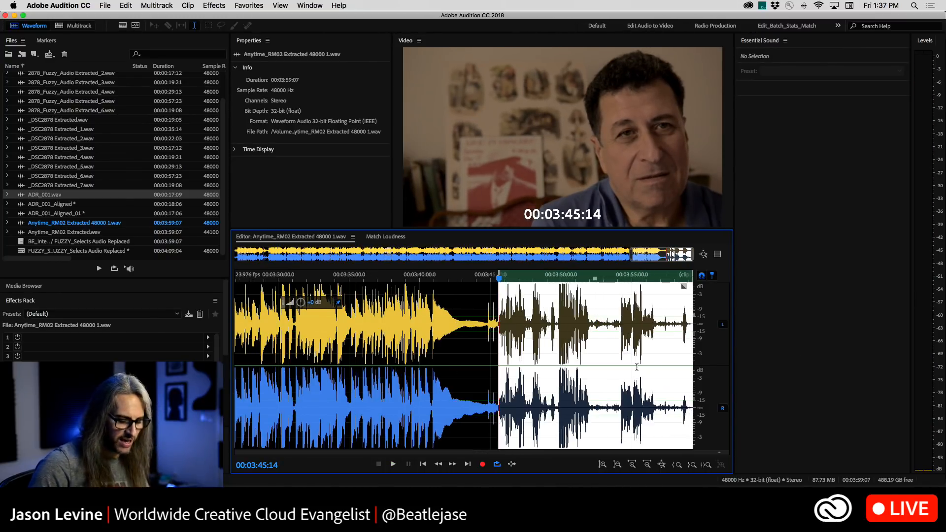
pyautogui.press('Delete')
pyautogui.click(557, 276)
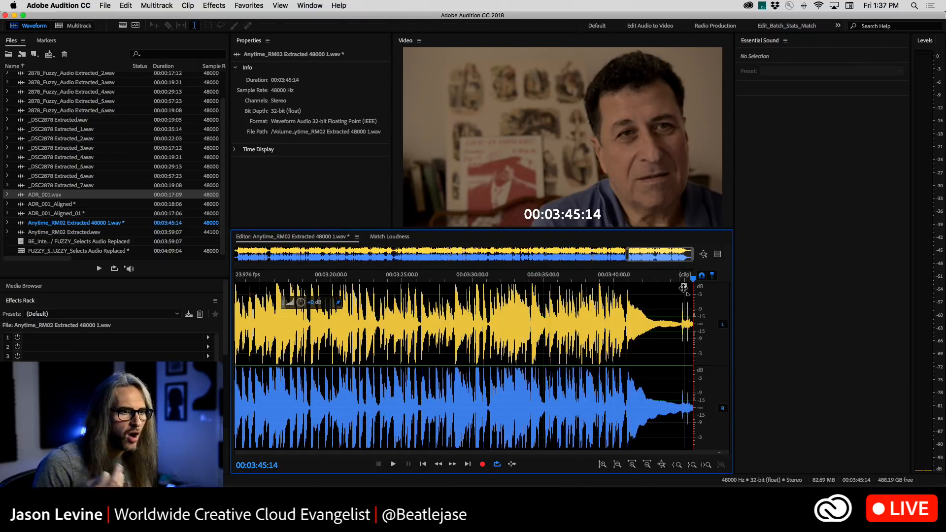
pyautogui.moveTo(685, 287); pyautogui.dragTo(609, 281)
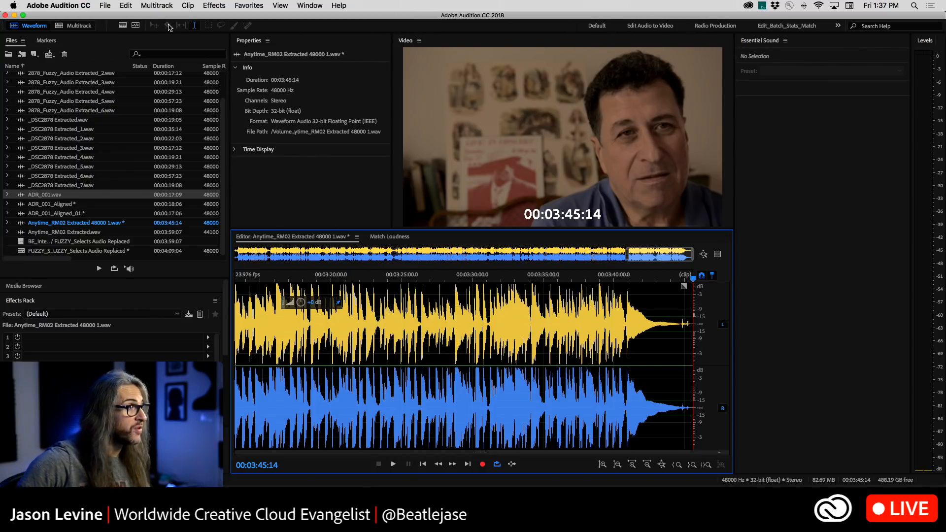
# Return to the multitrack session and trim the empty end of the music clip to a duration of 00:03:49:12
pyautogui.click(74, 25)
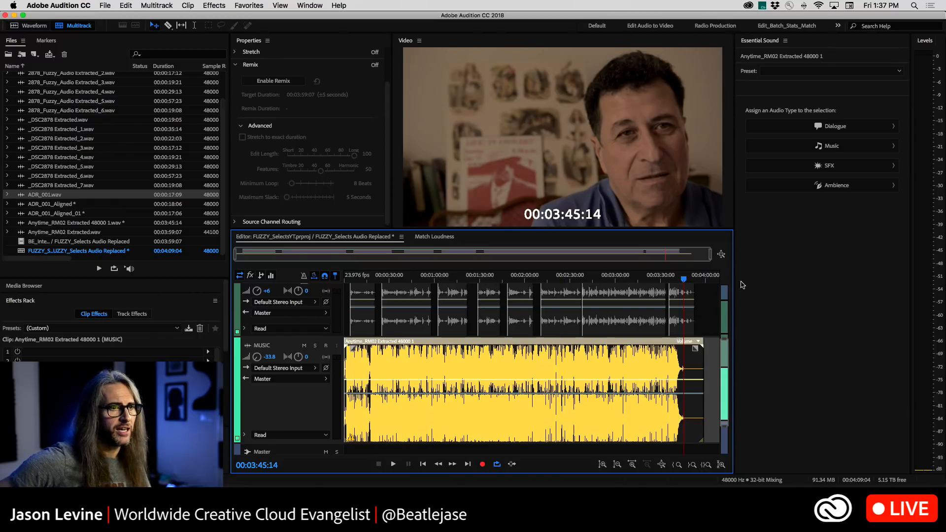
pyautogui.moveTo(707, 373); pyautogui.dragTo(692, 367)
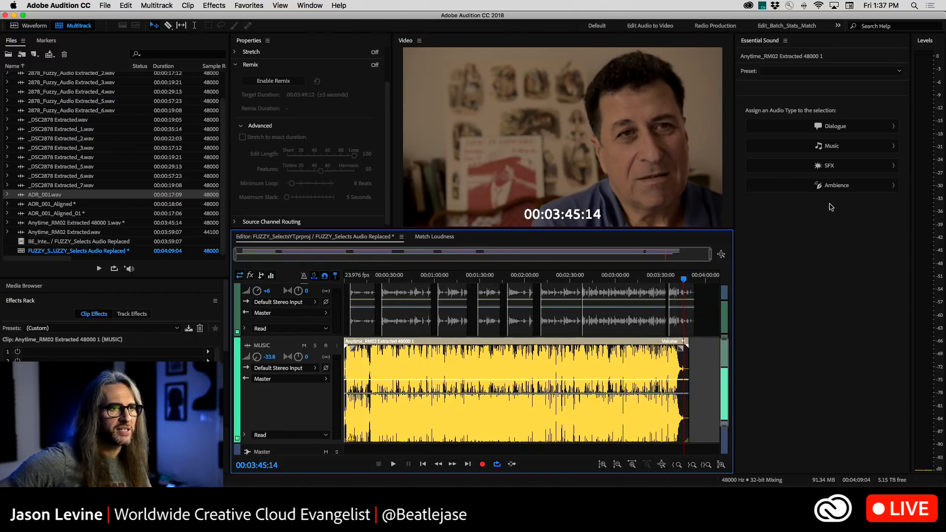
# Assign the Music audio type to the selected clip and enable its Duration adjustment with the Stretch method
pyautogui.click(839, 149)
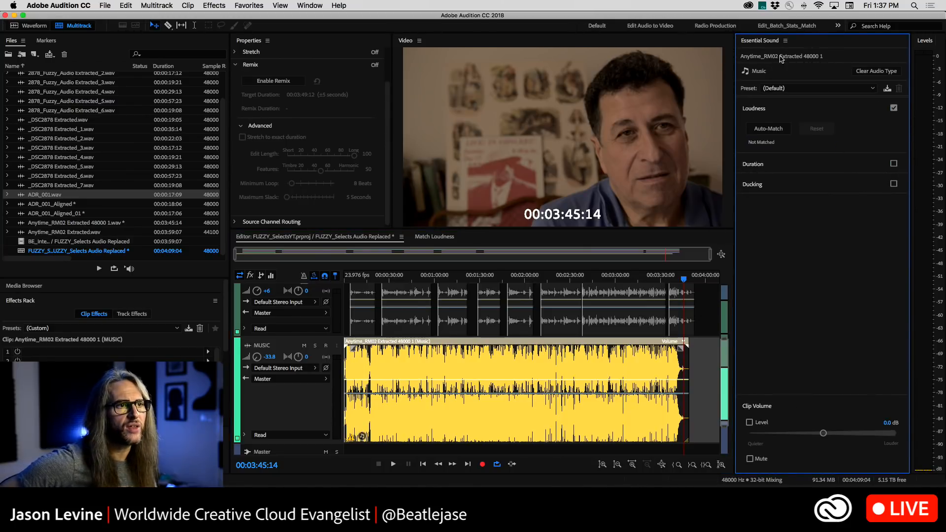
pyautogui.press('XF86AudioRaiseVolume')
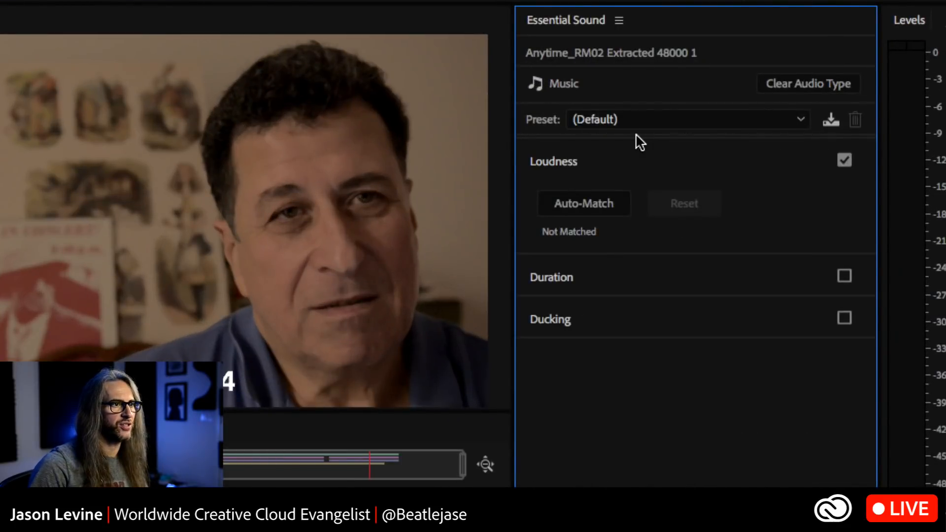
pyautogui.click(585, 207)
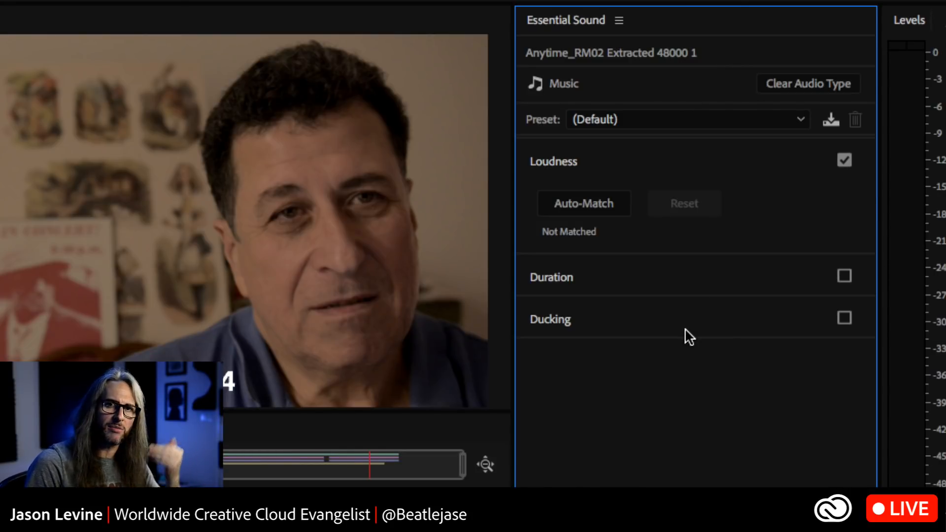
pyautogui.click(754, 276)
pyautogui.click(844, 203)
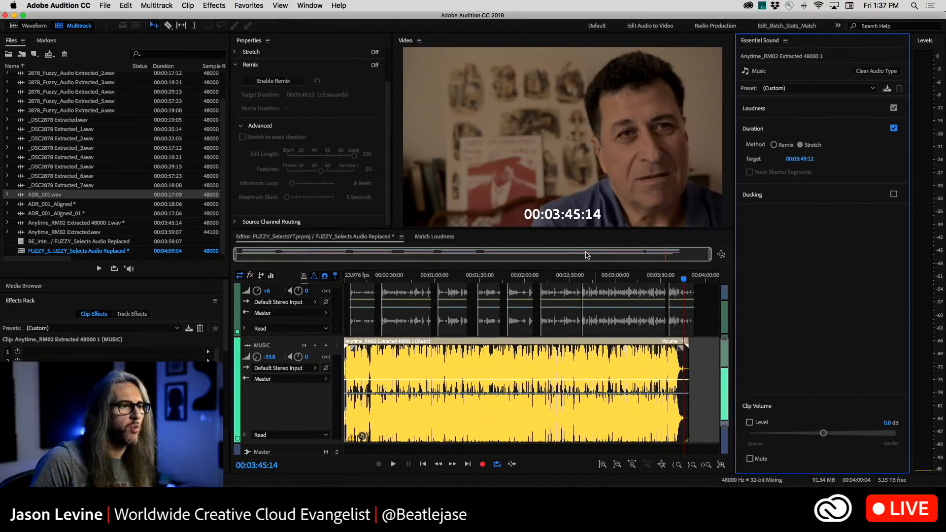
# Play the session from 00:01:58:02 to find an end point near 00:02:06, and stretch the music clip to 00:02:10:16
pyautogui.scroll(2, 367, 352)
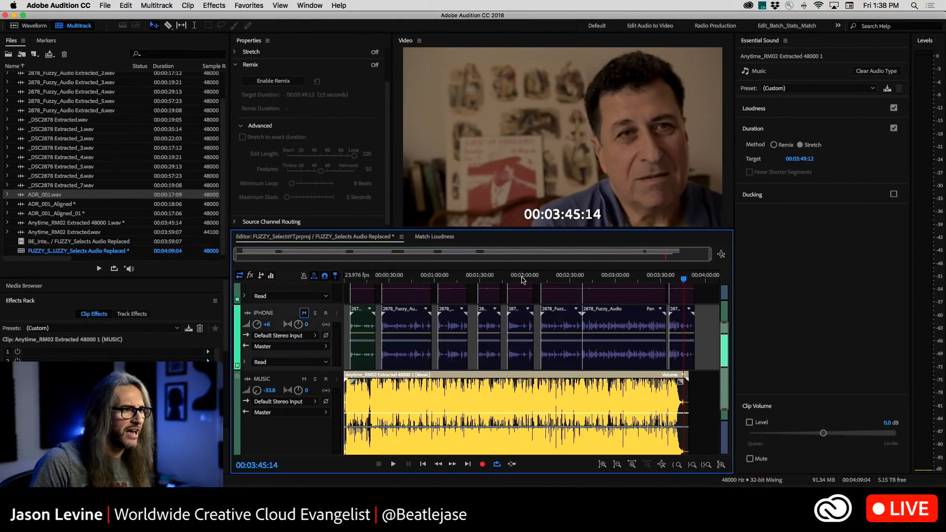
pyautogui.click(523, 279)
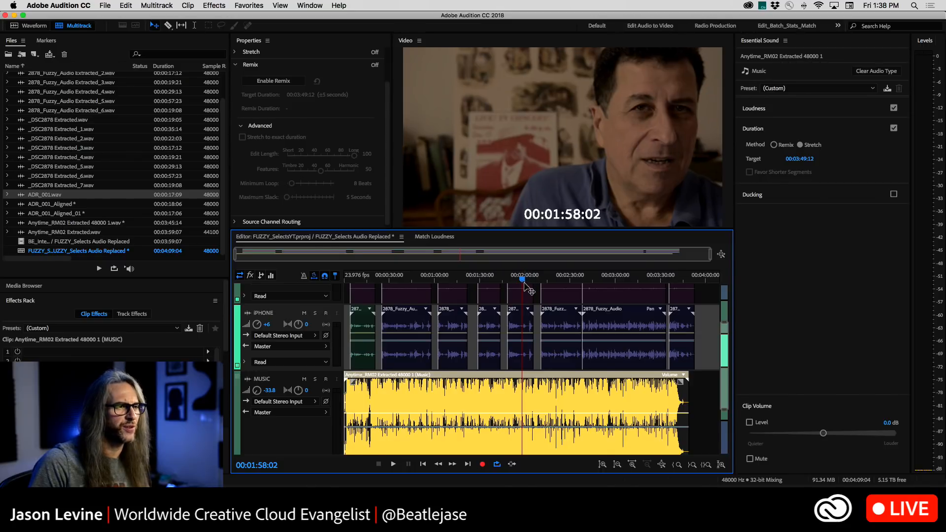
pyautogui.press('space')
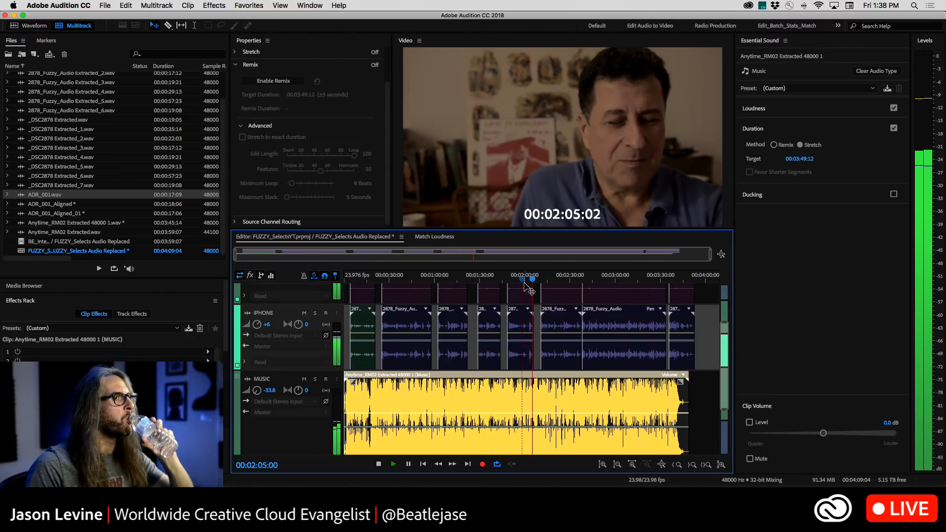
pyautogui.press('space')
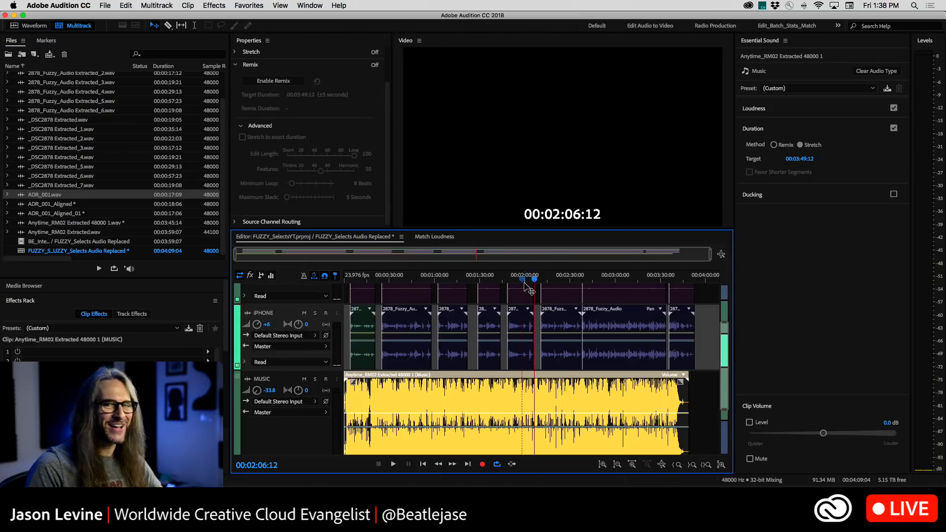
pyautogui.press('space')
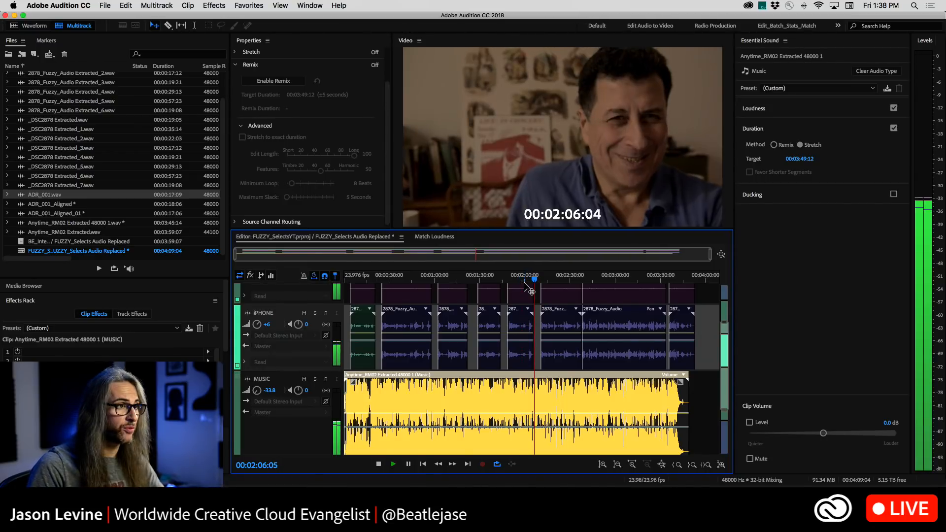
pyautogui.press('space')
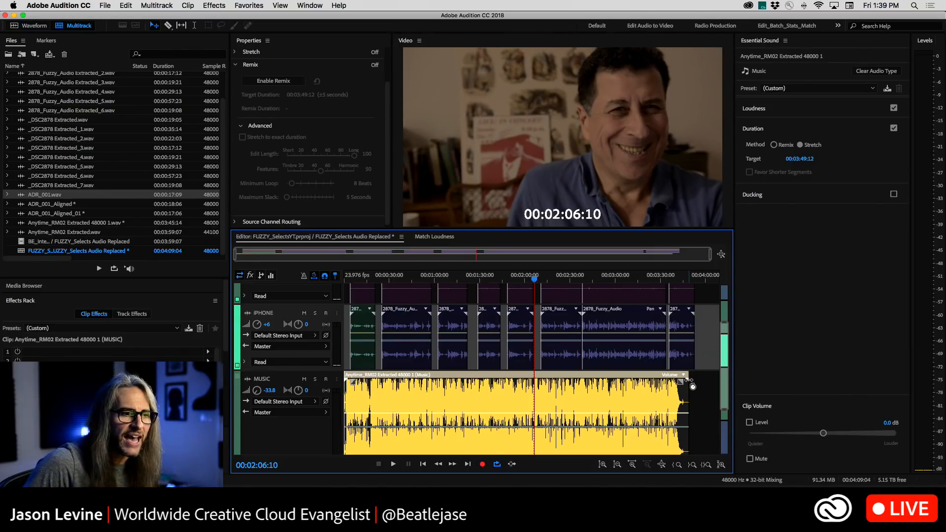
pyautogui.moveTo(692, 386); pyautogui.dragTo(542, 387)
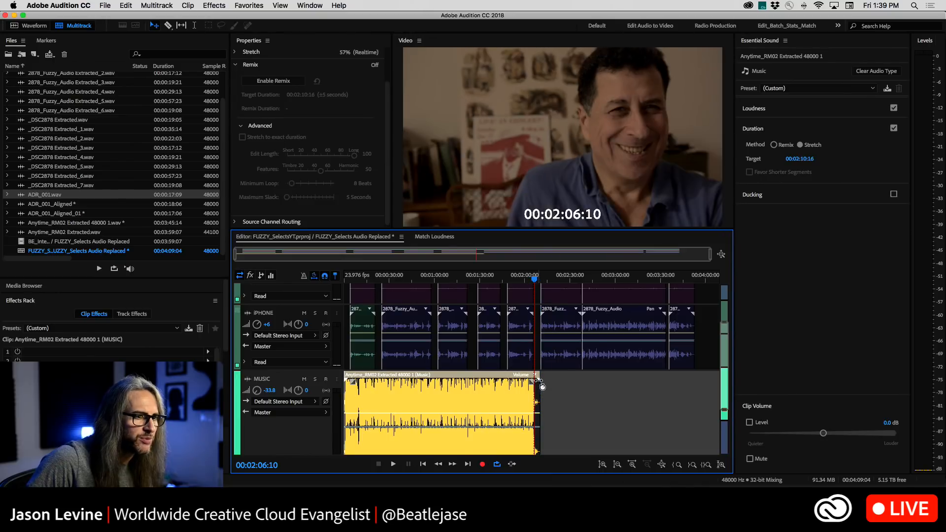
# Play the stretched music with the dialogue from before 00:01:49, trying MUSIC track volumes of -22.2 dB and -35.4 dB
pyautogui.moveTo(533, 280); pyautogui.dragTo(501, 283)
pyautogui.press('space')
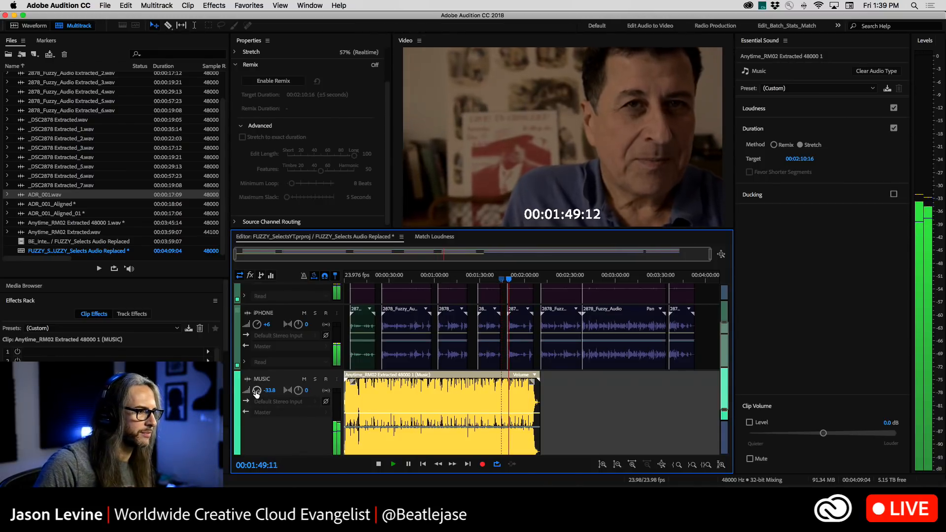
pyautogui.moveTo(256, 392); pyautogui.dragTo(252, 382)
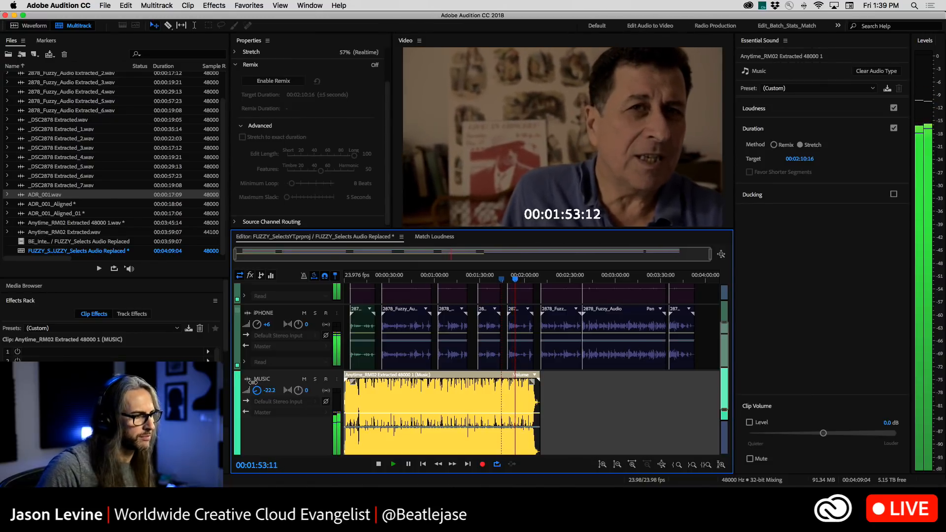
pyautogui.moveTo(252, 381); pyautogui.dragTo(255, 390)
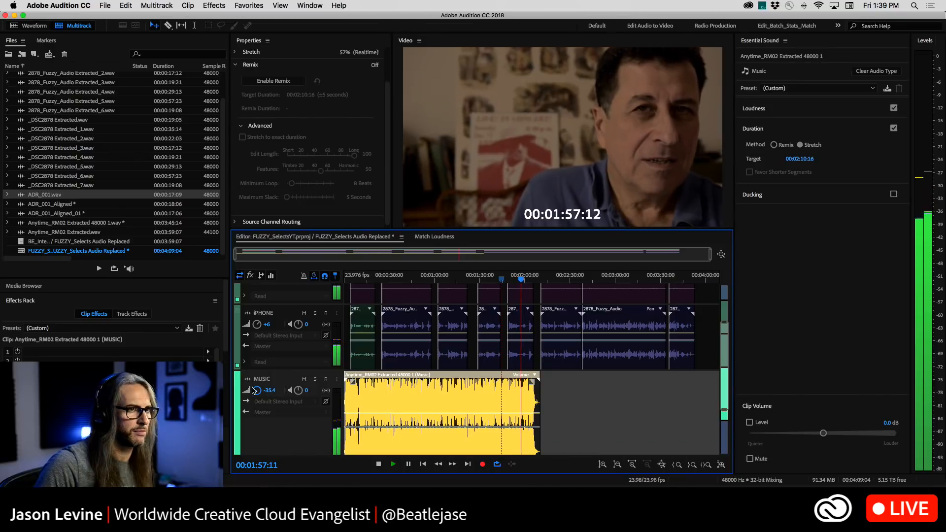
pyautogui.press('space')
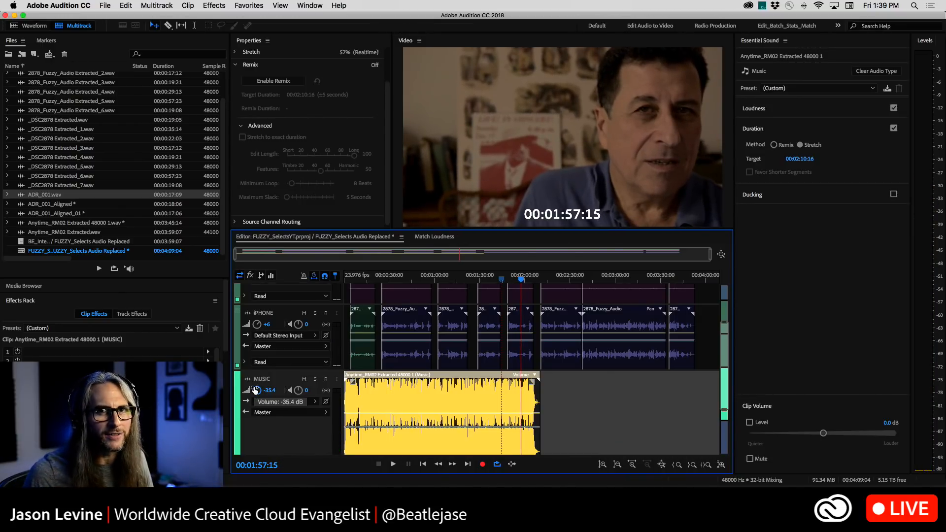
# Undo the music clip's stretch, and set the MUSIC track volume to -22.2 dB while listening to that track soloed
pyautogui.press('super+z')
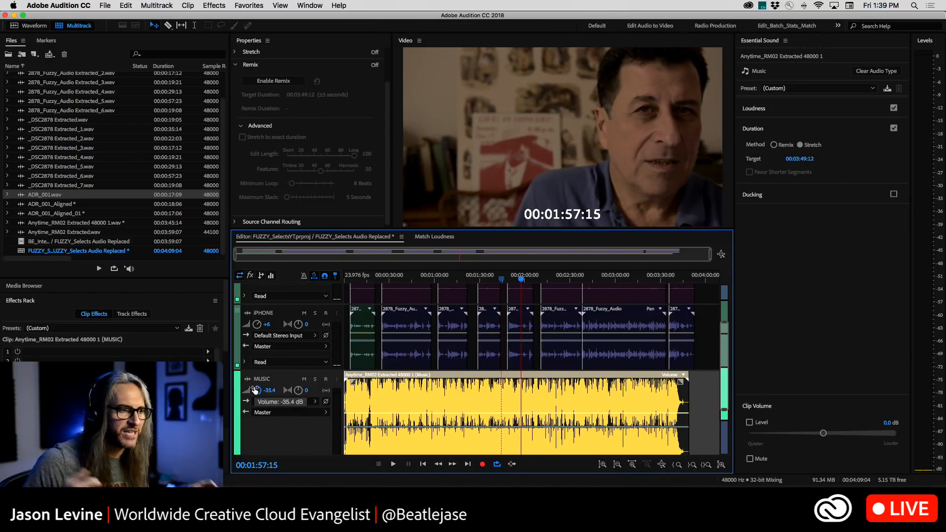
pyautogui.click(314, 379)
pyautogui.press('space')
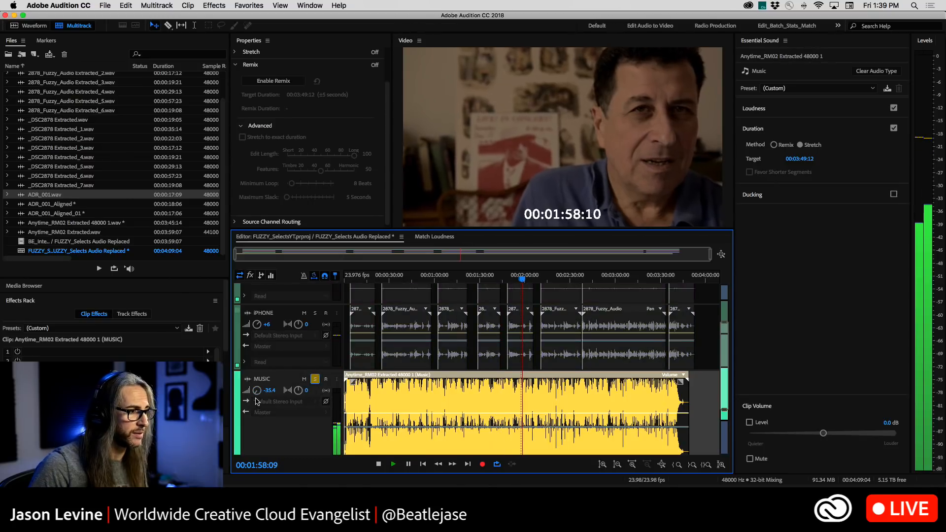
pyautogui.moveTo(256, 392); pyautogui.dragTo(249, 379)
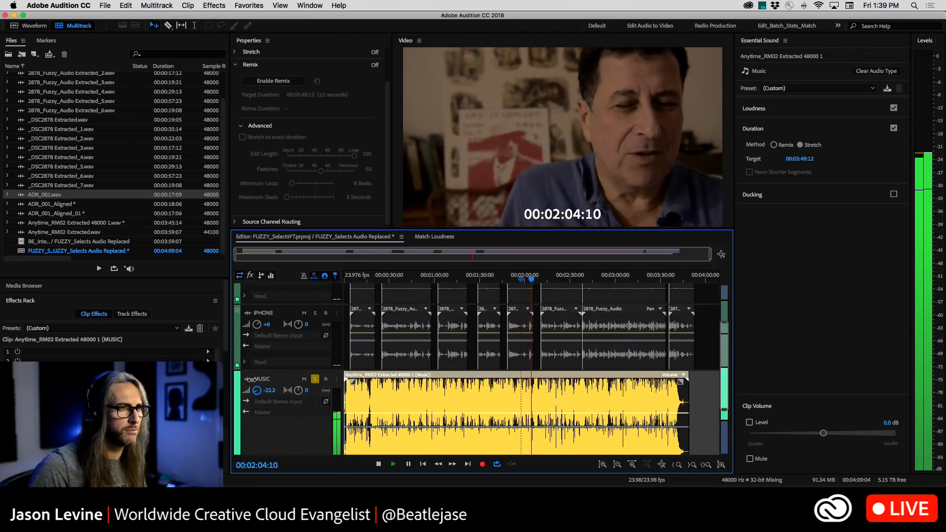
pyautogui.press('space')
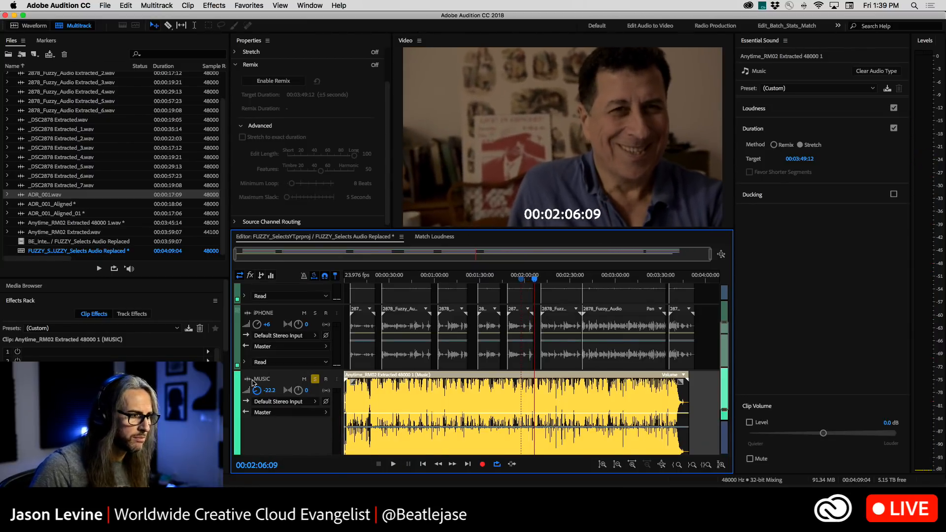
pyautogui.click(315, 379)
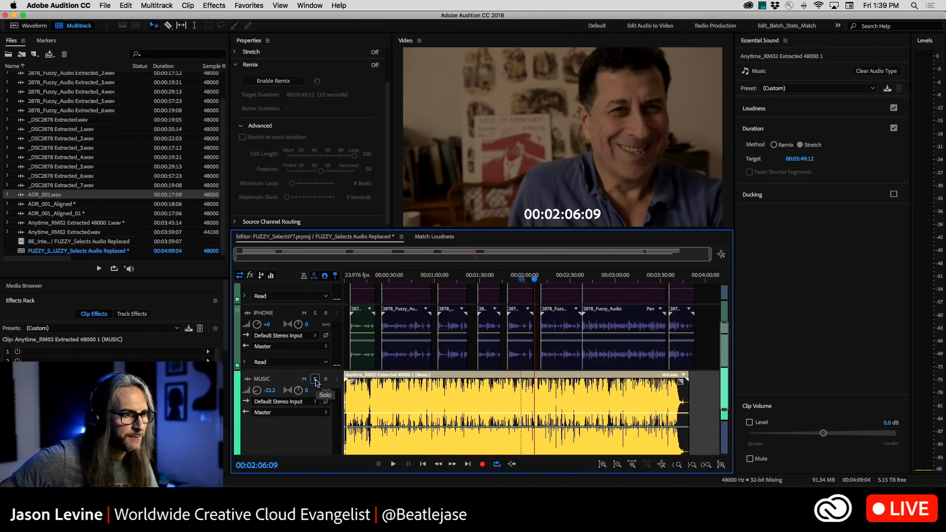
# Move the playhead to the clip edge at 00:02:10:16, and shorten the music clip to that point using the Remix method
pyautogui.click(468, 464)
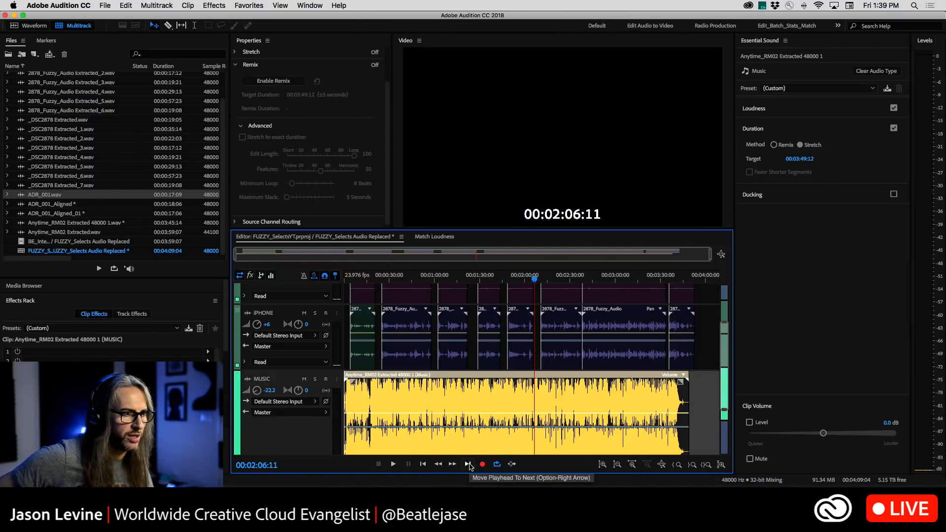
pyautogui.click(468, 464)
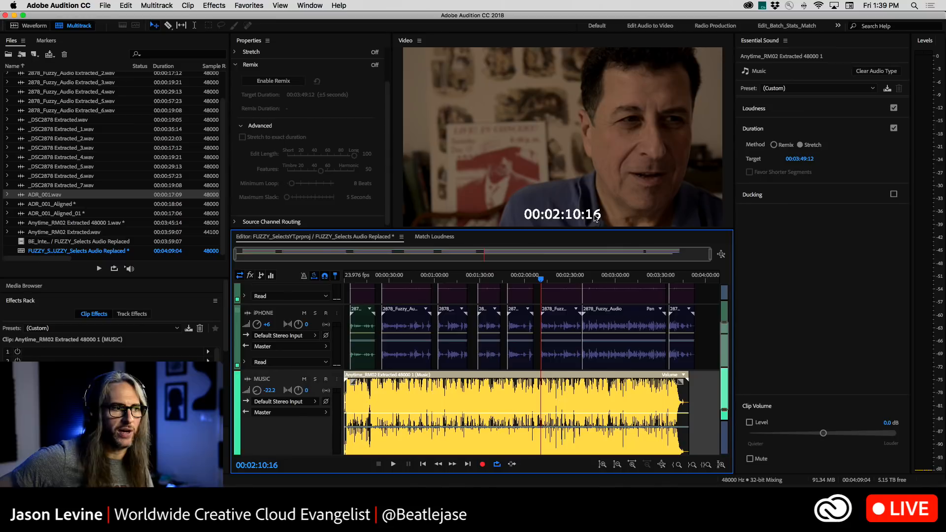
pyautogui.click(773, 145)
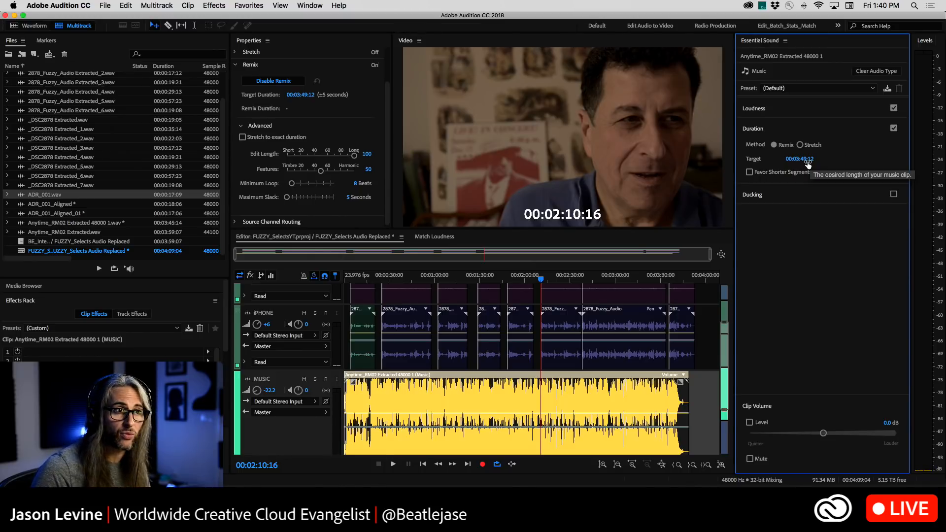
pyautogui.click(808, 162)
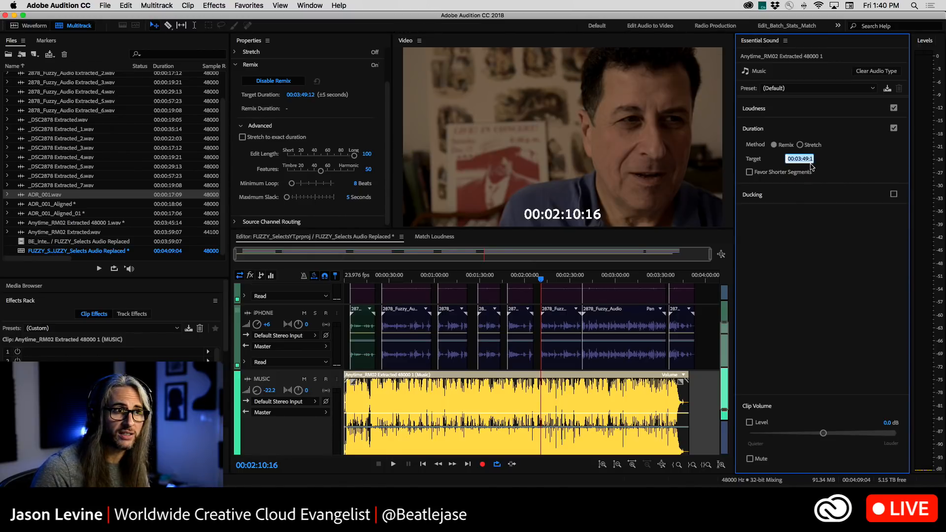
pyautogui.click(875, 159)
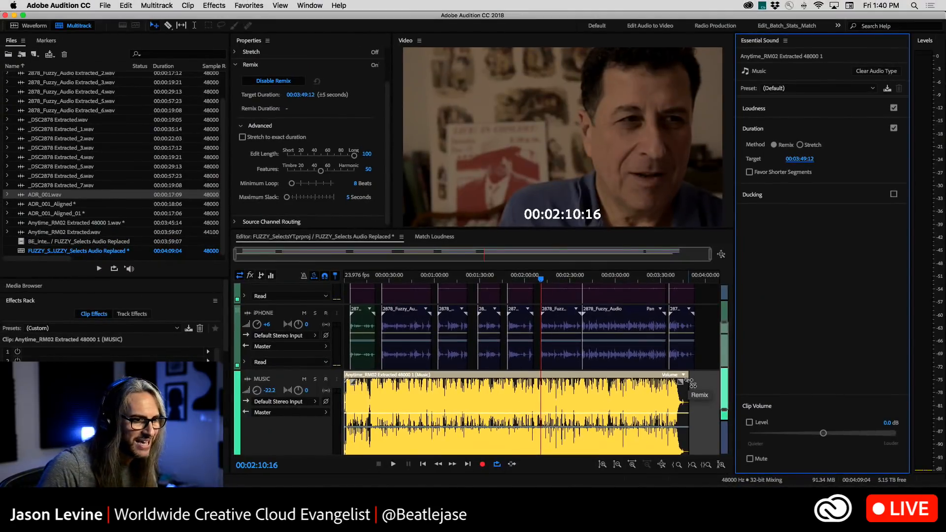
pyautogui.moveTo(689, 381); pyautogui.dragTo(540, 402)
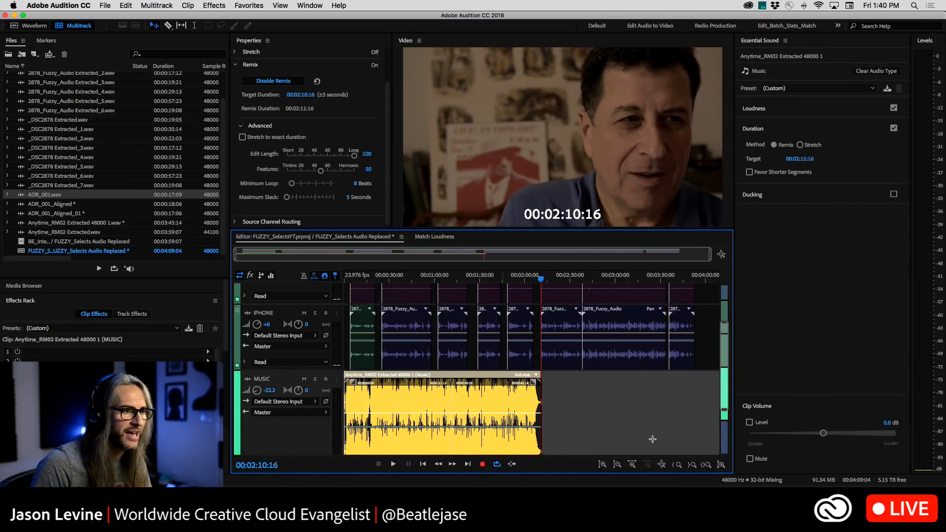
pyautogui.click(593, 418)
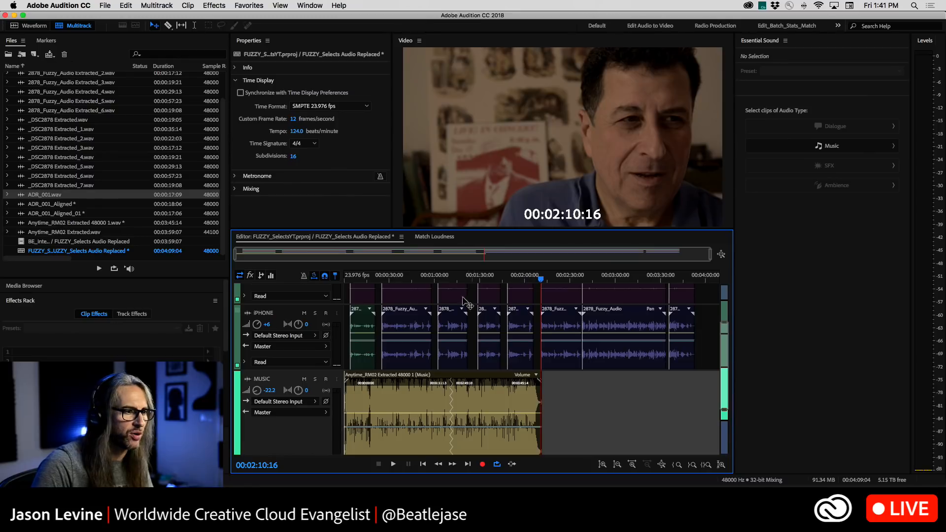
# Play the session from 00:01:04:10 across the remix edit and lower the MUSIC track volume to -25.2 dB
pyautogui.click(441, 279)
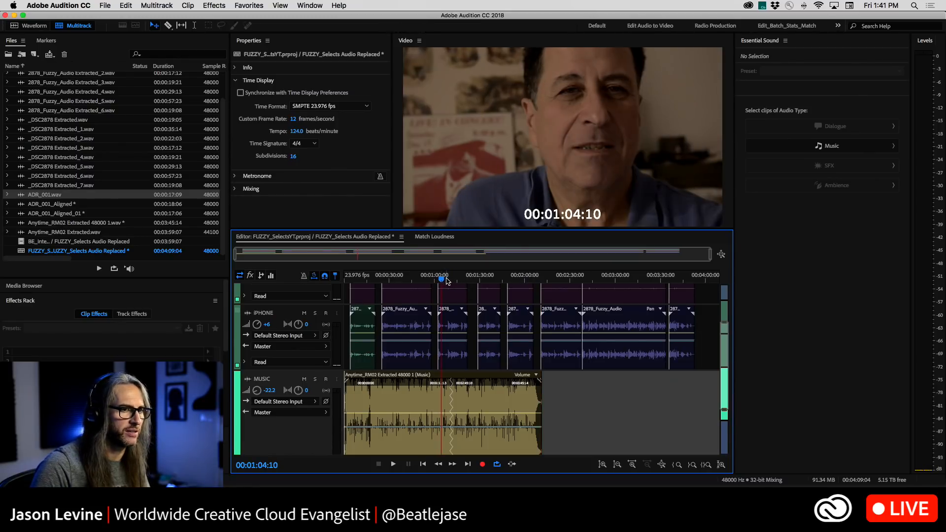
pyautogui.press('space')
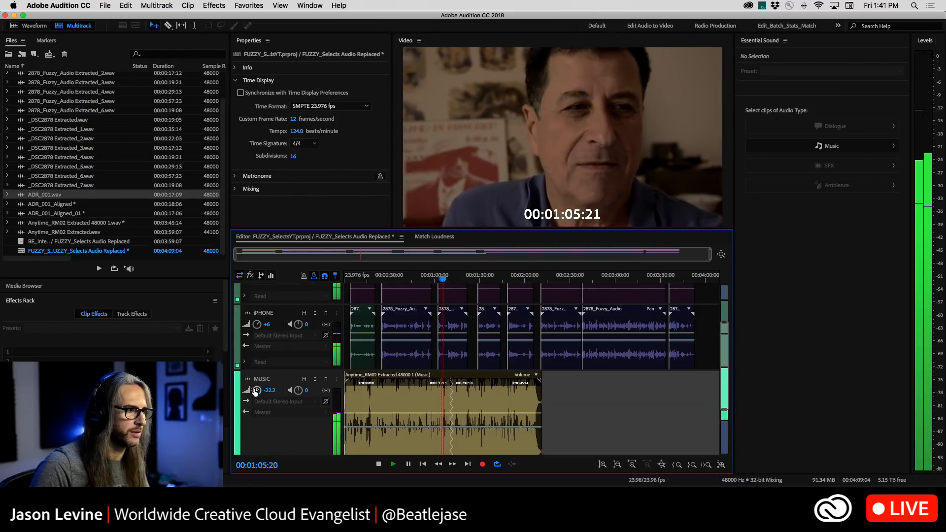
pyautogui.moveTo(257, 389); pyautogui.dragTo(256, 393)
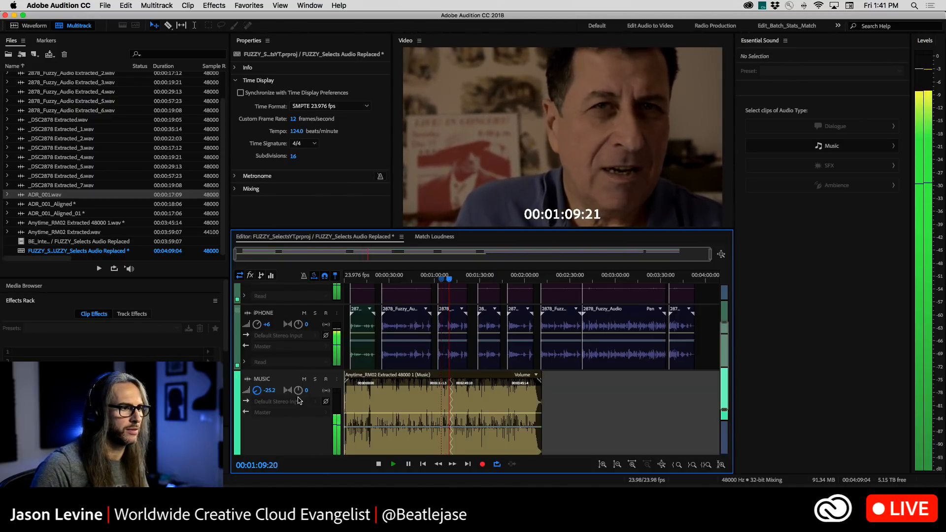
pyautogui.click(325, 378)
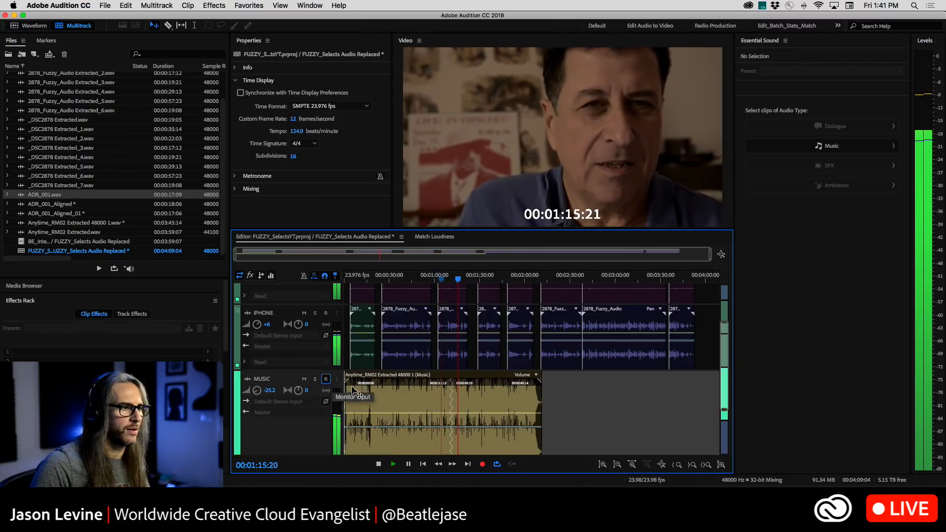
pyautogui.press('space')
# Solo the MUSIC track and play it from 00:01:06:22 across the remix edit
pyautogui.click(314, 379)
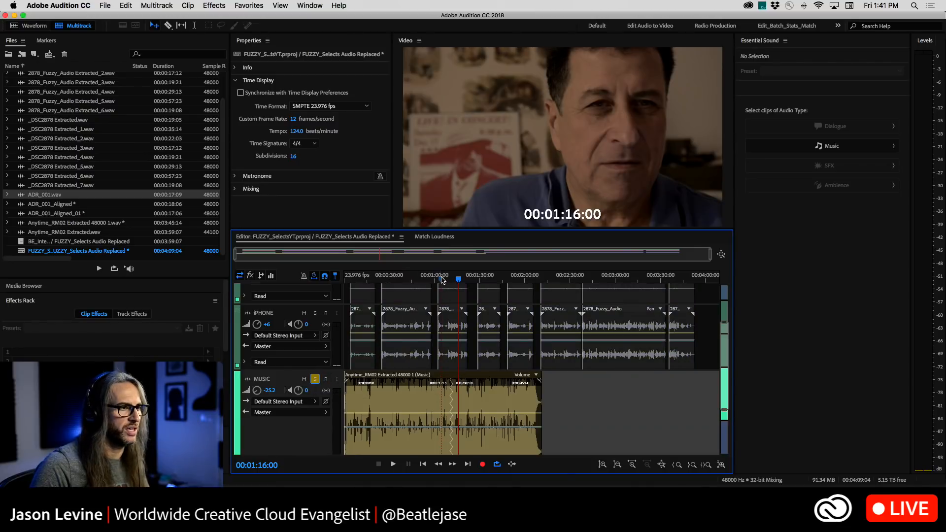
pyautogui.click(445, 278)
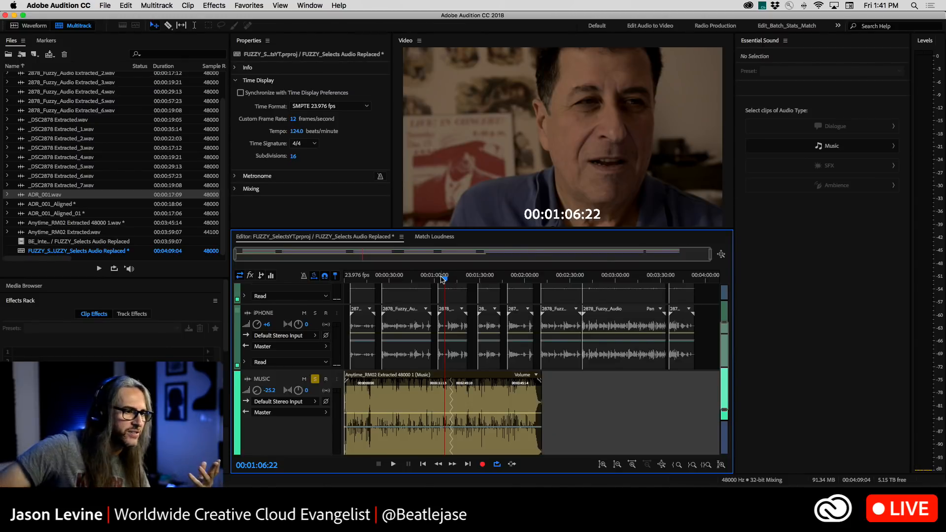
pyautogui.press('space')
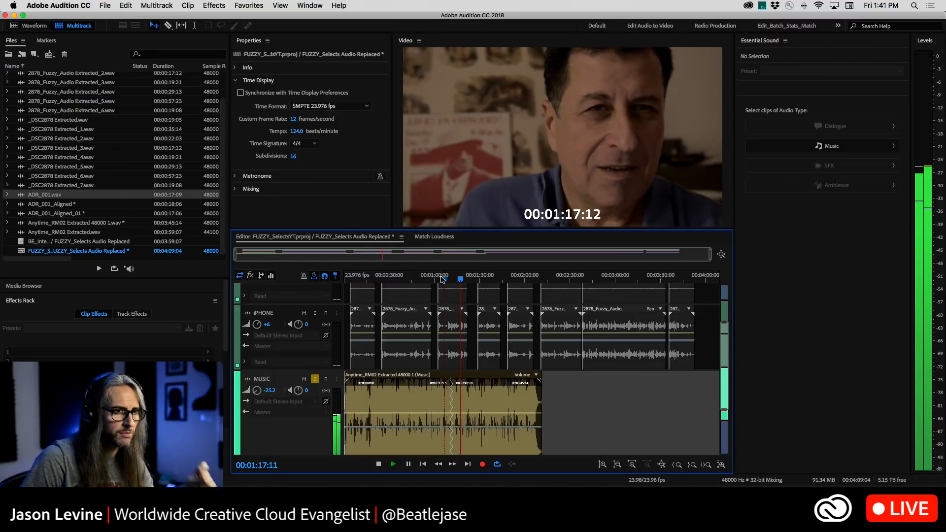
pyautogui.press('space')
# Turn on Favor Shorter Segments for the remixed music clip and deselect the clip once it is processed
pyautogui.click(416, 379)
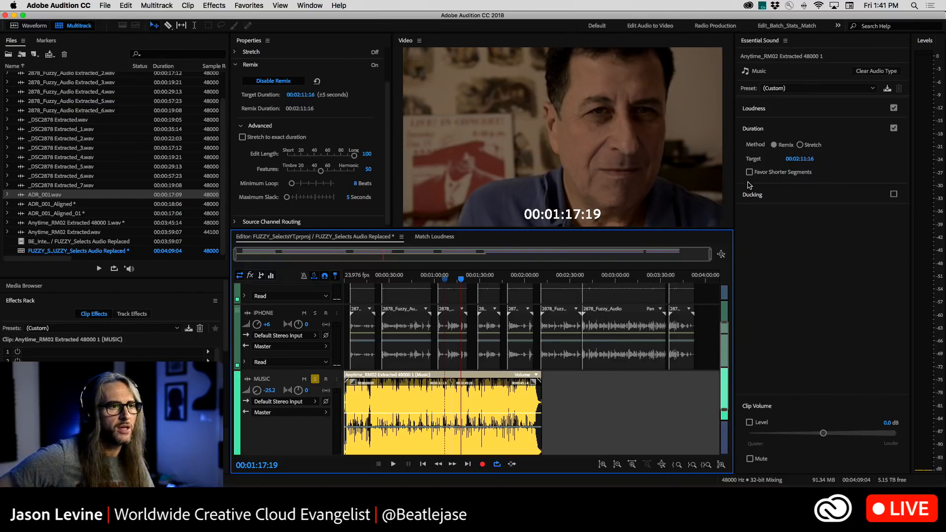
pyautogui.click(749, 173)
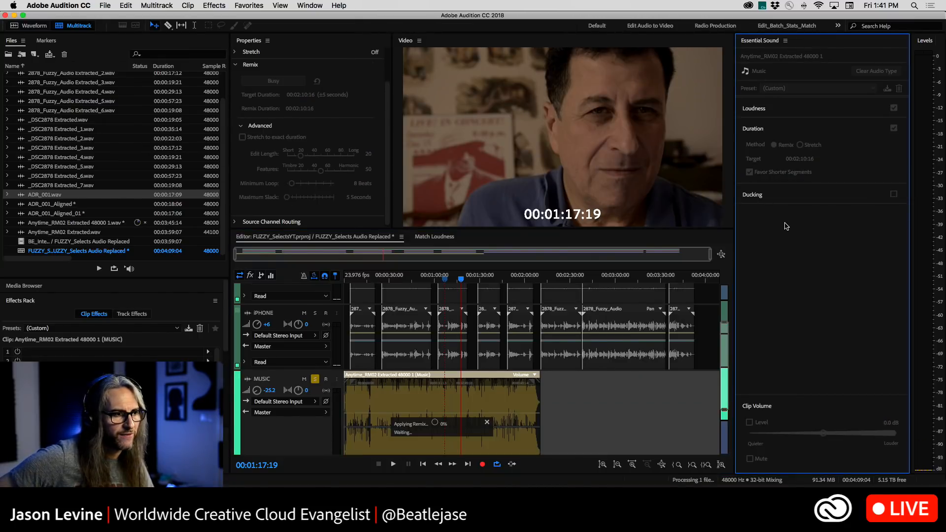
pyautogui.click(576, 414)
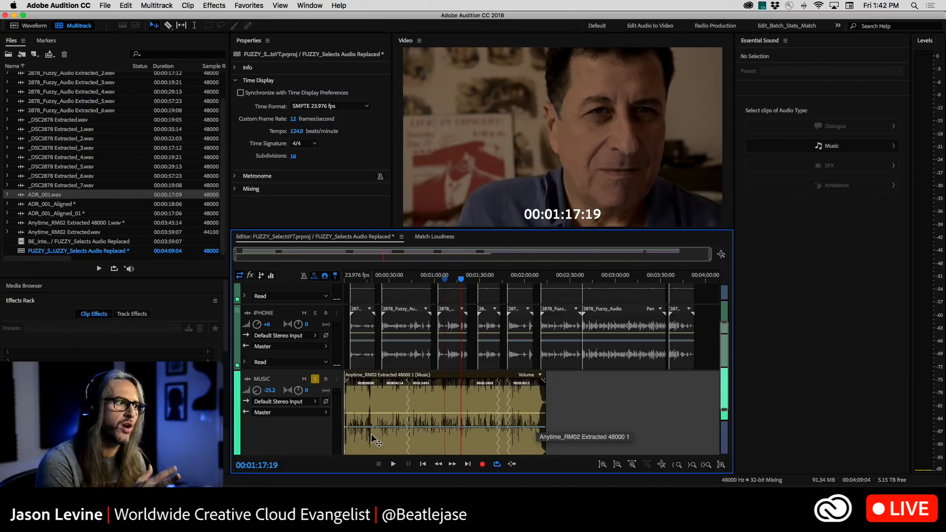
# Play the soloed music from 00:00:38:15 across the first remix edit, and replay it with the timeline magnified there
pyautogui.click(403, 295)
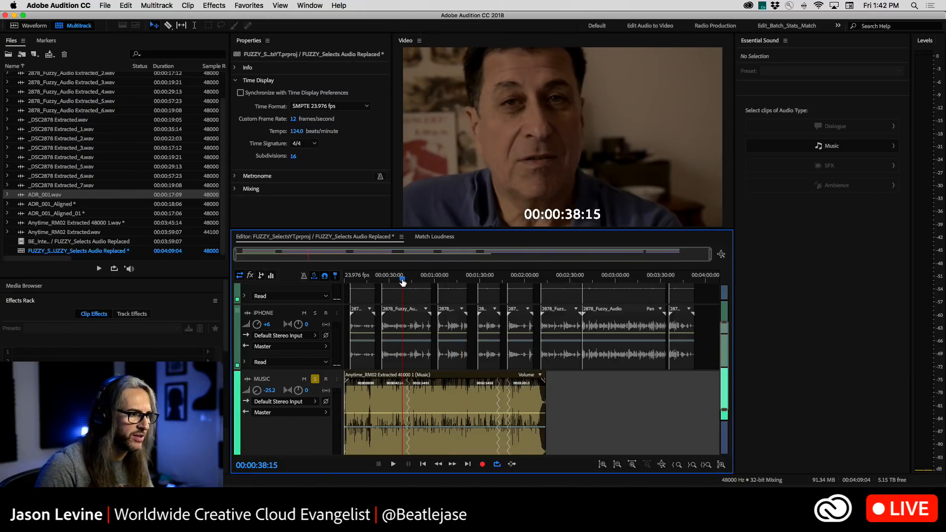
pyautogui.press('space')
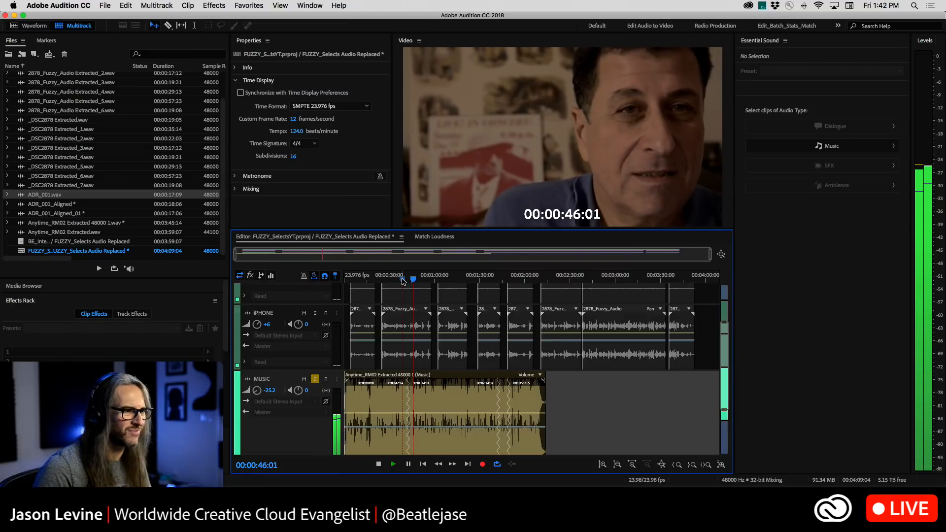
pyautogui.press('space')
pyautogui.click(401, 279)
pyautogui.press('=')
pyautogui.press('=')
pyautogui.press('=')
pyautogui.press('=')
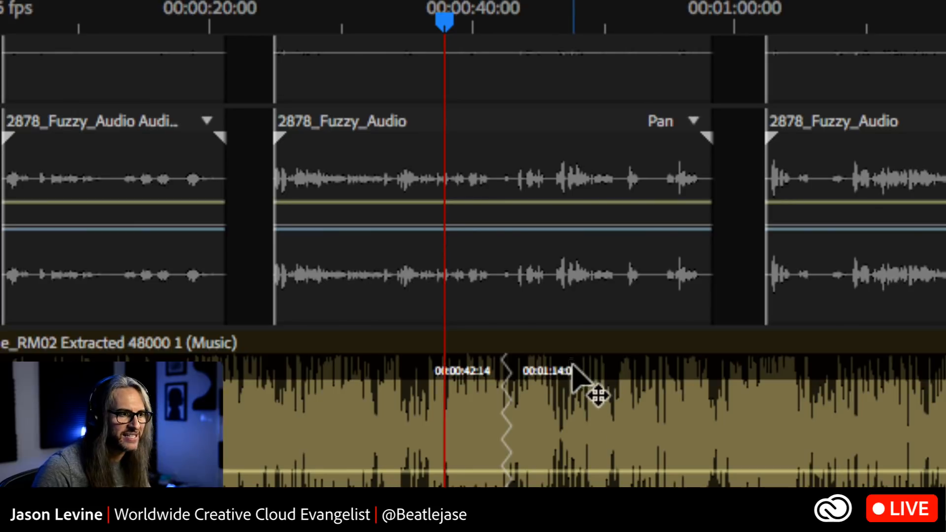
pyautogui.press('space')
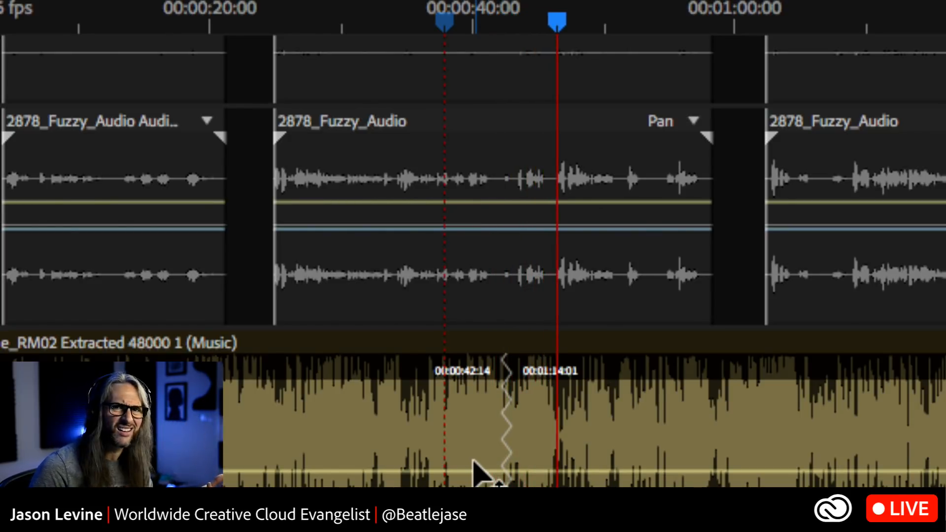
pyautogui.press('space')
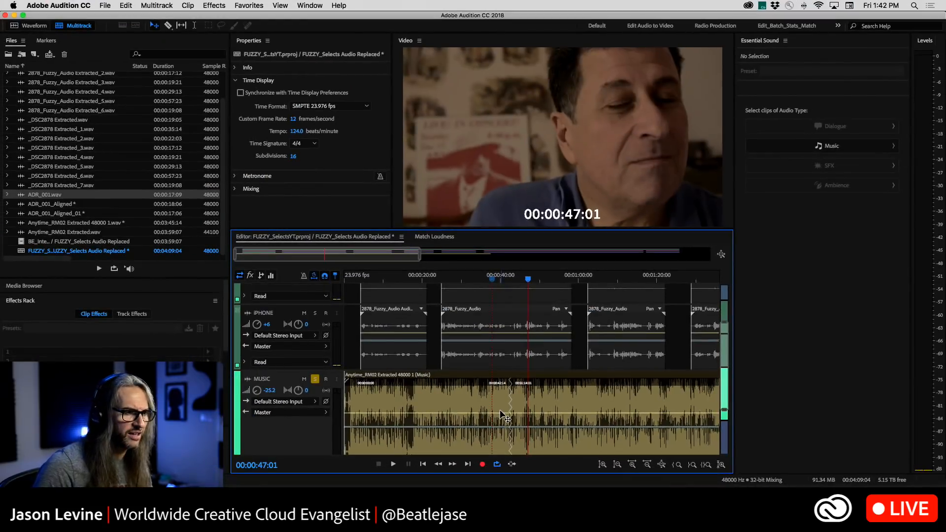
pyautogui.press('\\')
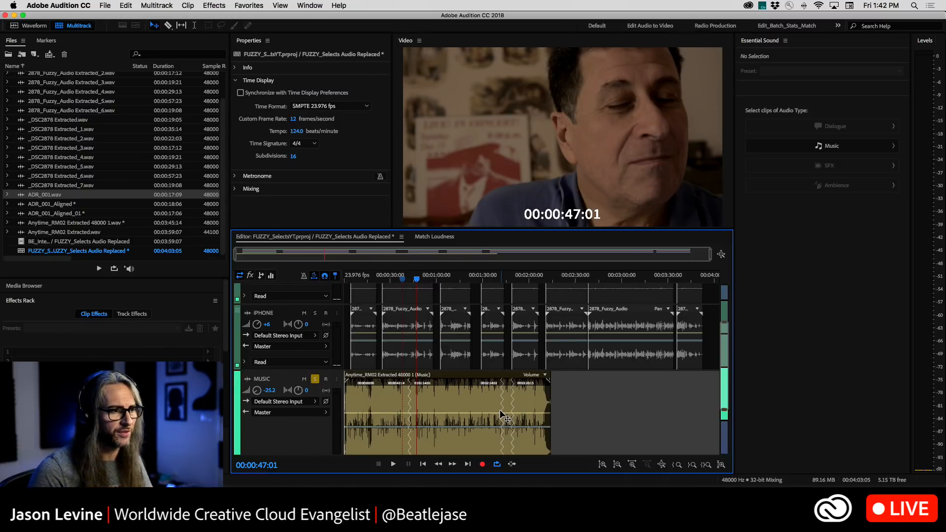
pyautogui.click(320, 5)
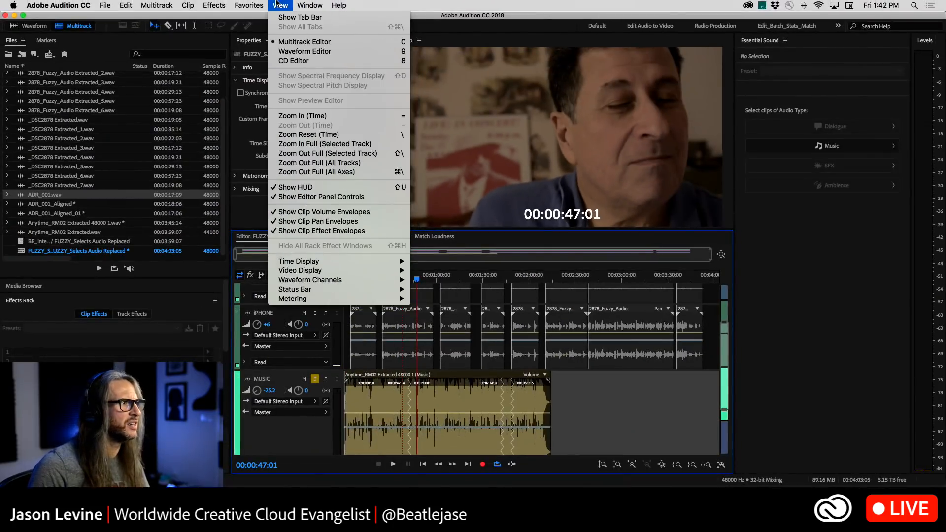
pyautogui.click(260, 32)
# Select the music clip and set its Remix Edit Length to 54
pyautogui.click(392, 407)
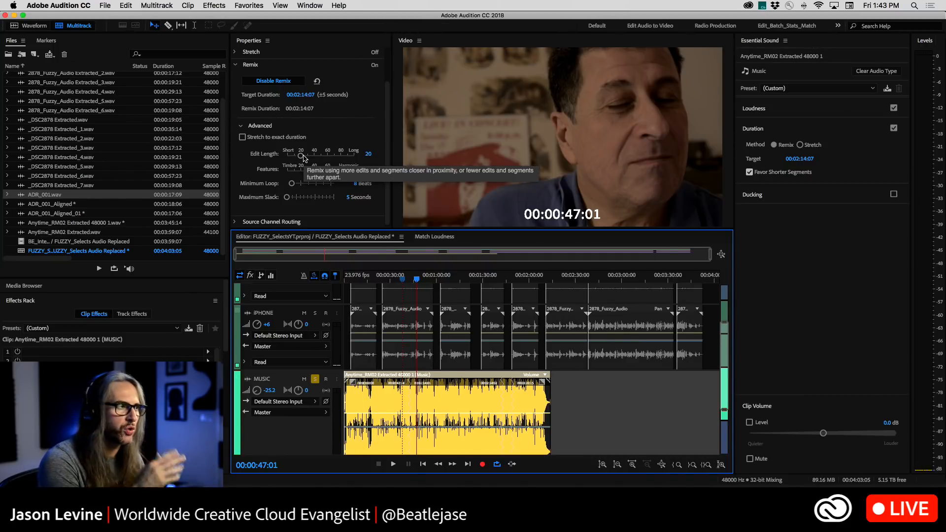
pyautogui.moveTo(304, 158); pyautogui.dragTo(322, 159)
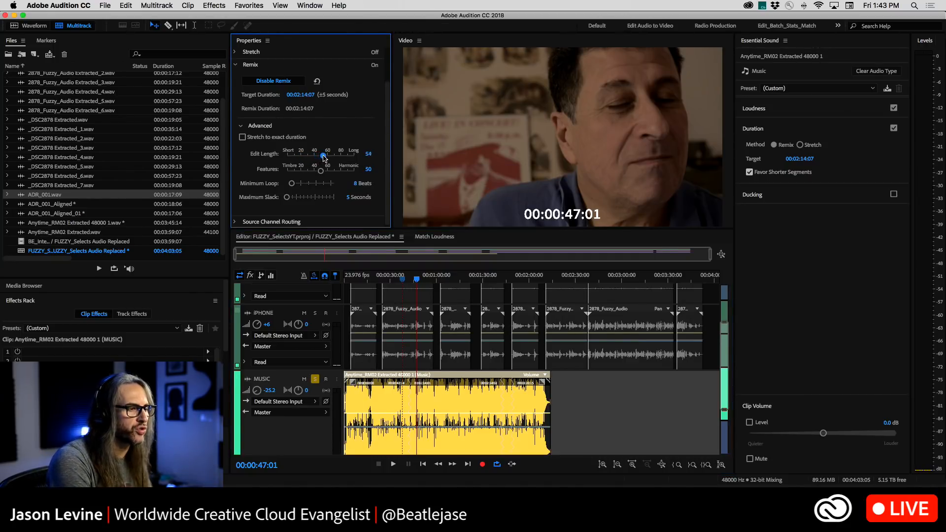
# Deselect the music clip and play the soloed music across the second remix edit, replaying it from 00:01:34:08
pyautogui.click(438, 358)
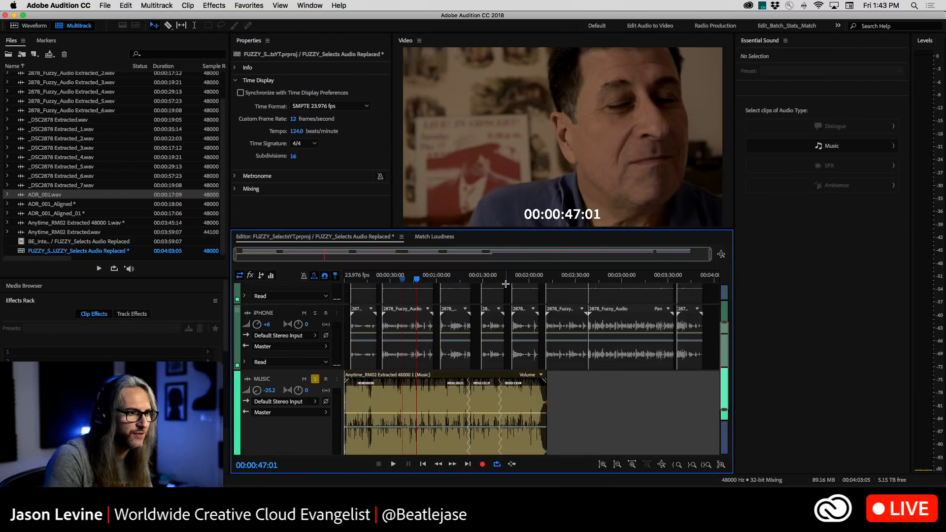
pyautogui.click(496, 279)
pyautogui.press('space')
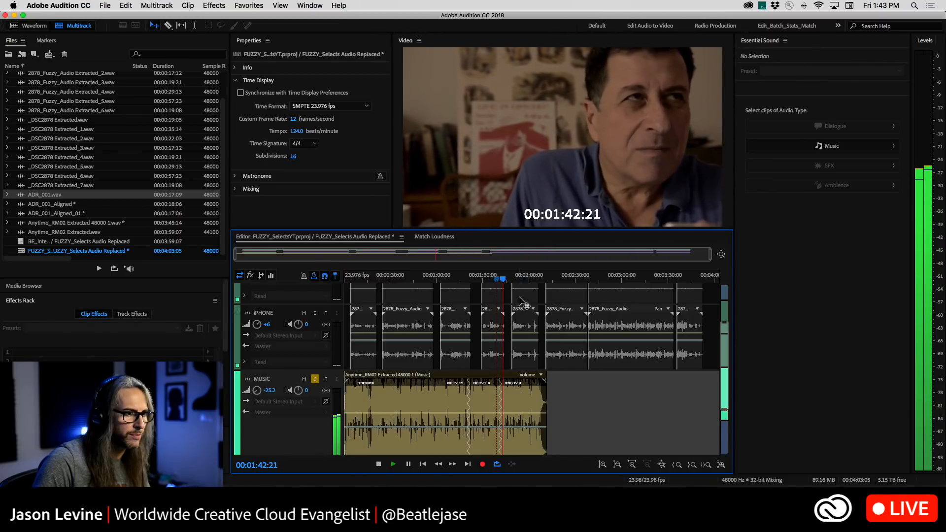
pyautogui.press('space')
pyautogui.click(495, 281)
pyautogui.click(490, 280)
pyautogui.click(490, 280)
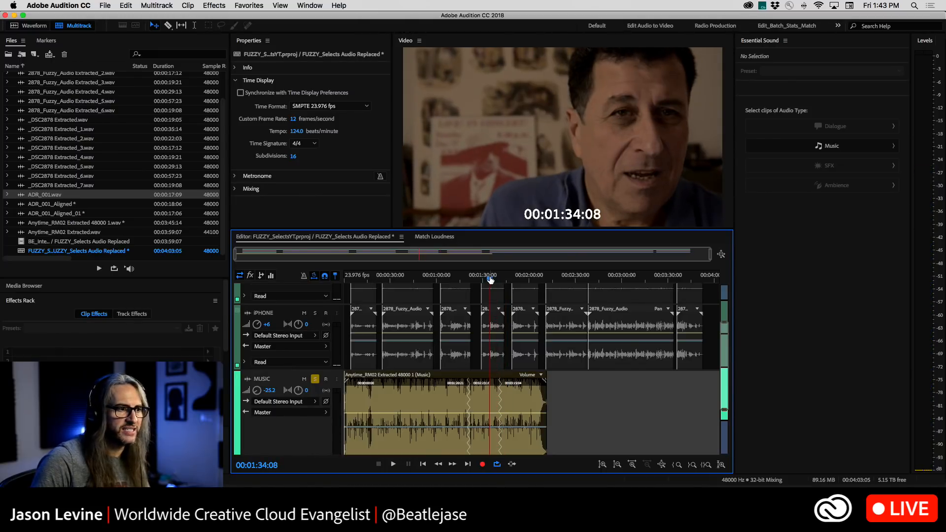
pyautogui.press('space')
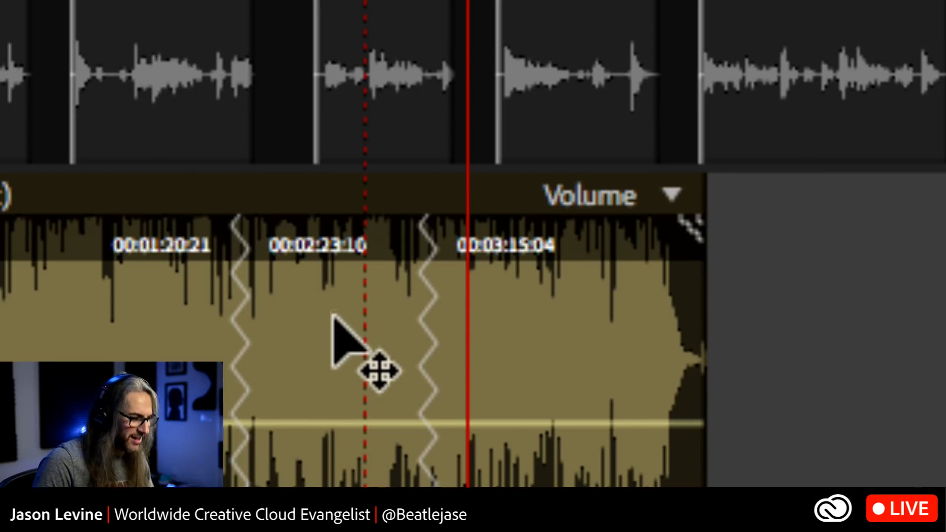
# Play backward to just before the first remix edit and play the soloed music forward across it
pyautogui.press('j')
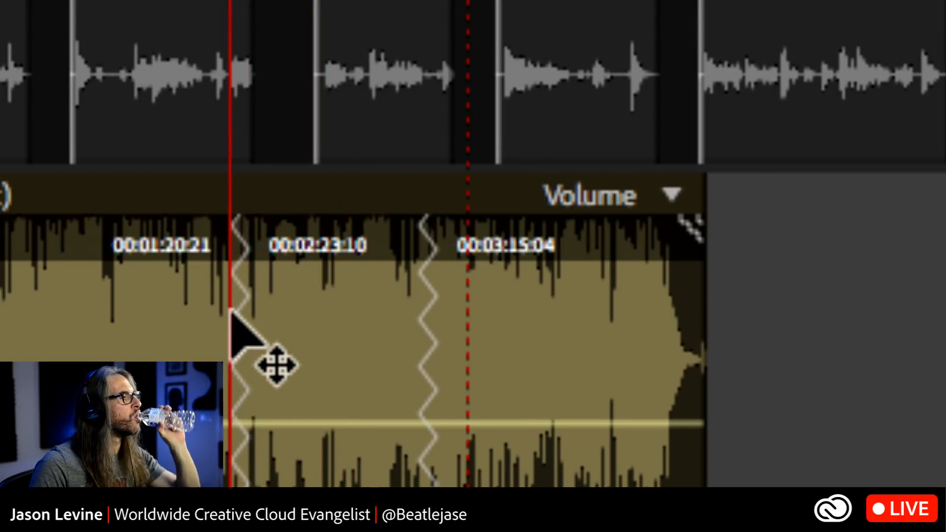
pyautogui.press('space')
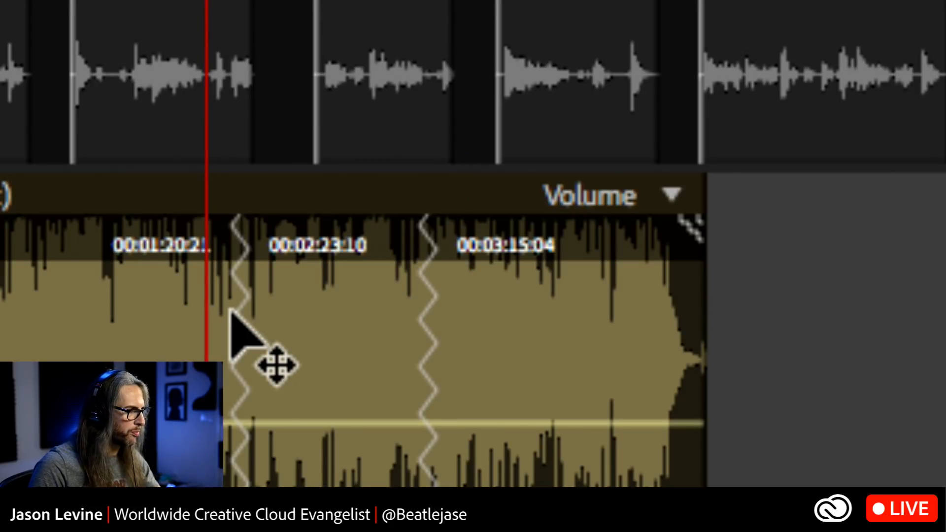
pyautogui.press('space')
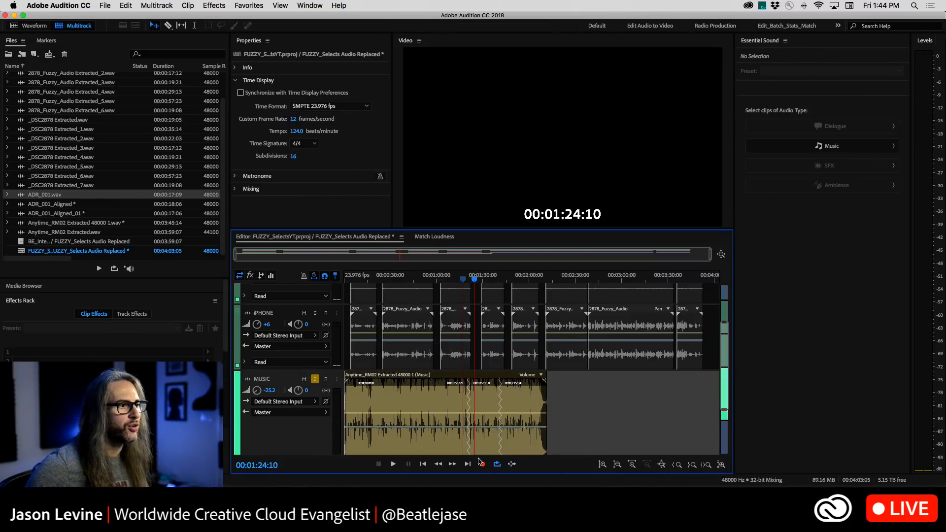
# Select the music clip and set its Remix Minimum Loop to 16 beats
pyautogui.click(470, 433)
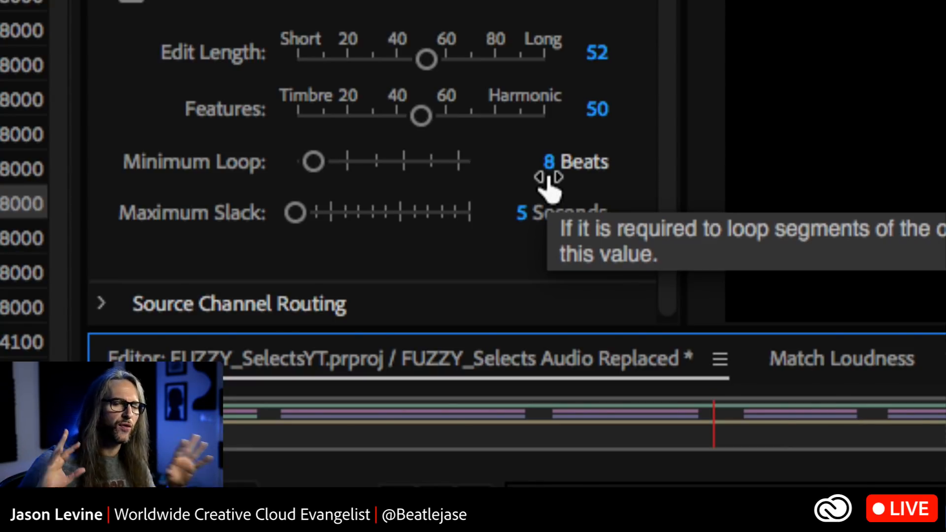
pyautogui.click(549, 180)
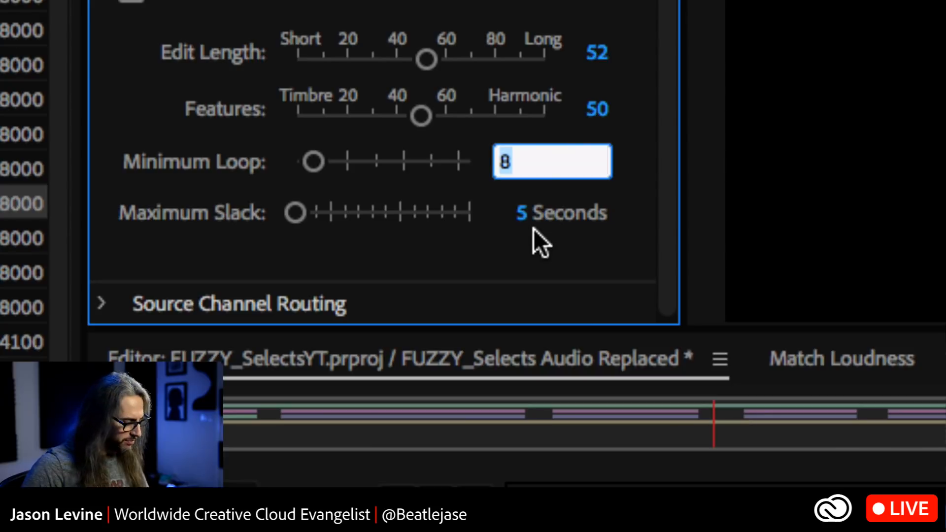
pyautogui.write('16')
pyautogui.press('Return')
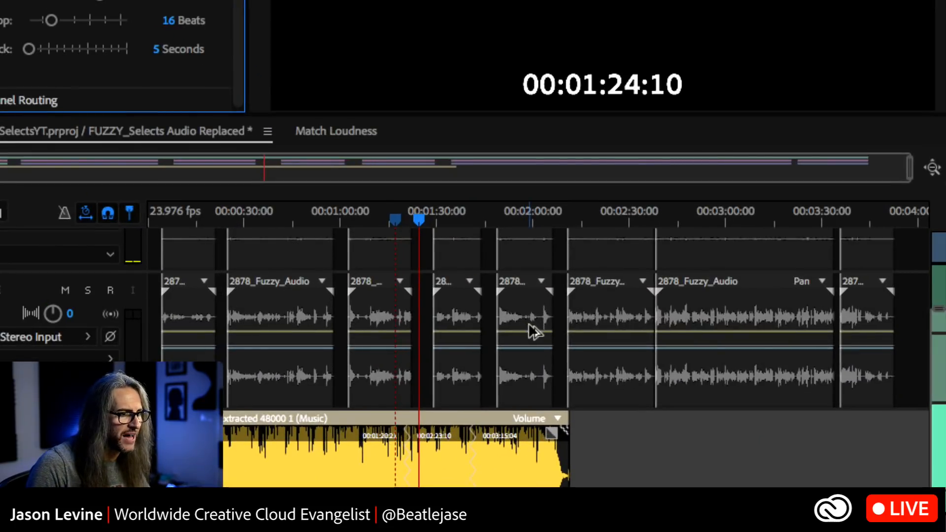
# Move the playhead to 00:02:03:05 and split the remixed music clip into segments
pyautogui.click(552, 231)
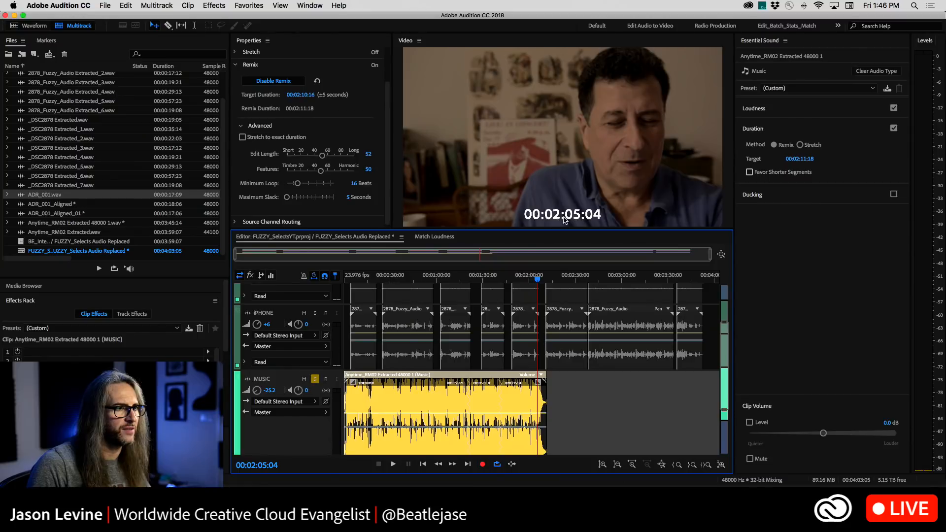
pyautogui.moveTo(539, 281)
pyautogui.mouseDown()
pyautogui.moveTo(547, 282)
pyautogui.moveTo(534, 277)
pyautogui.mouseUp()
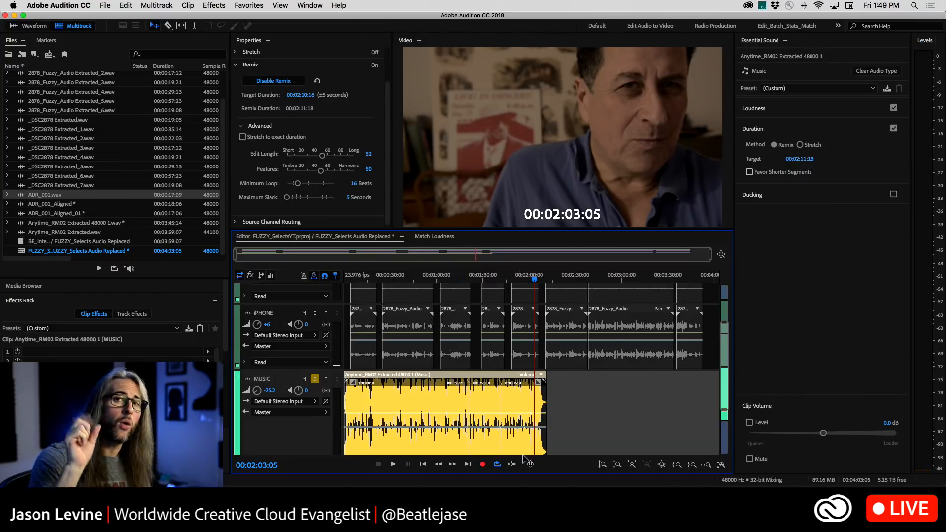
pyautogui.click(566, 407)
pyautogui.scroll(-3, 497, 418)
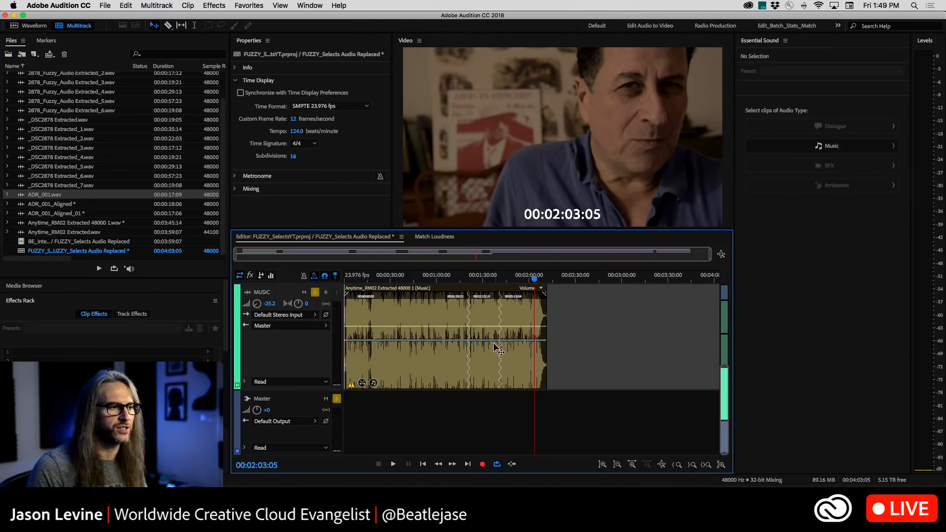
pyautogui.rightClick(444, 312)
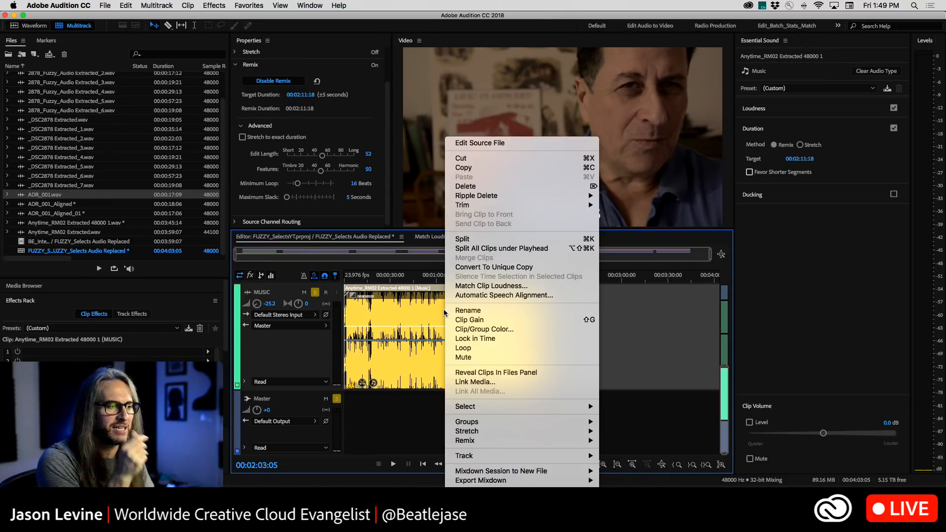
pyautogui.moveTo(497, 443)
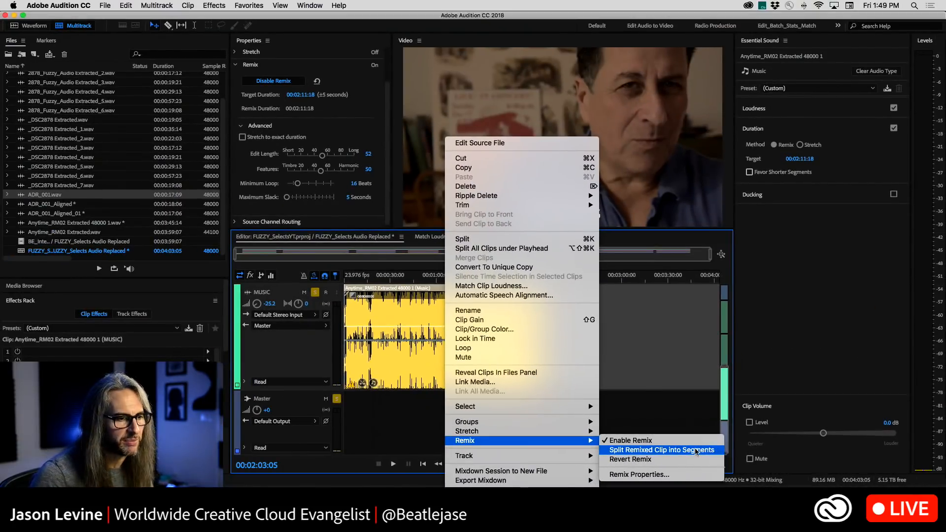
pyautogui.click(726, 414)
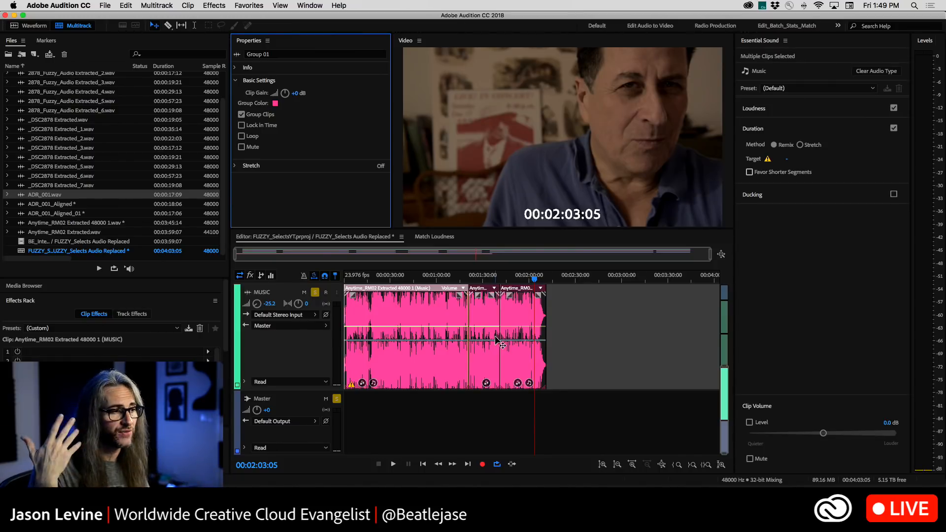
# Suspend grouping for the split music segments
pyautogui.click(519, 320)
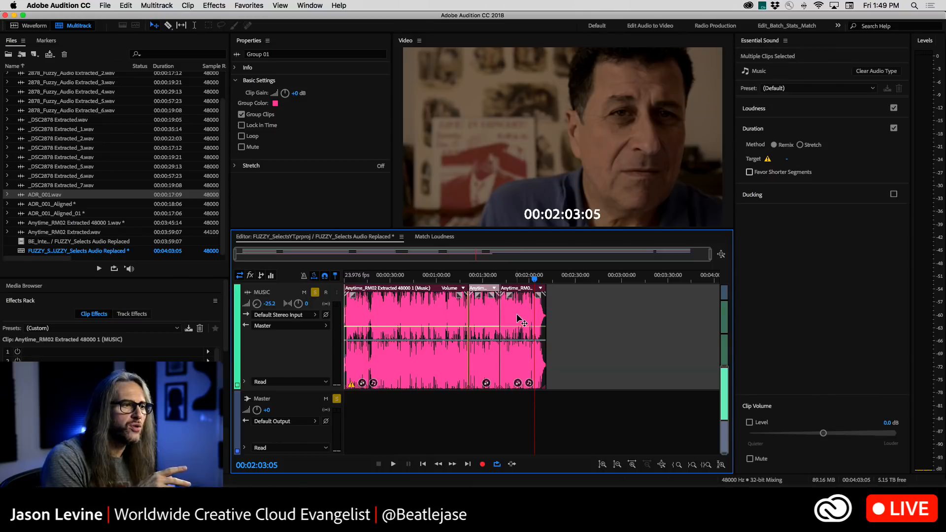
pyautogui.moveTo(516, 312)
pyautogui.mouseDown()
pyautogui.moveTo(529, 313)
pyautogui.moveTo(515, 318)
pyautogui.mouseUp()
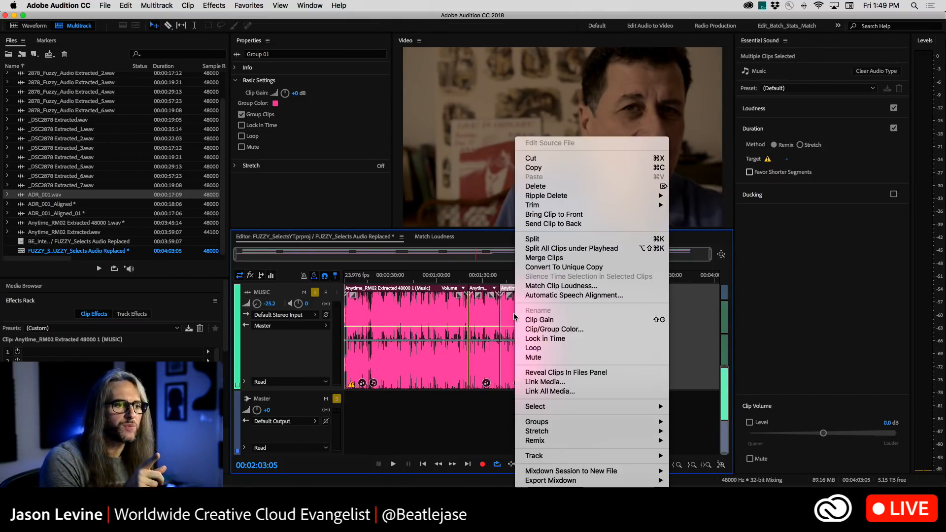
pyautogui.moveTo(538, 422)
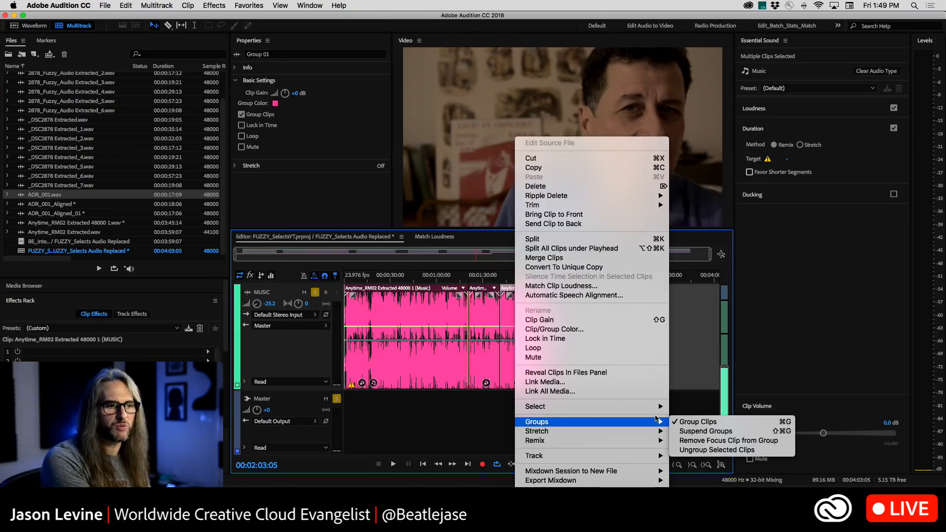
pyautogui.click(752, 433)
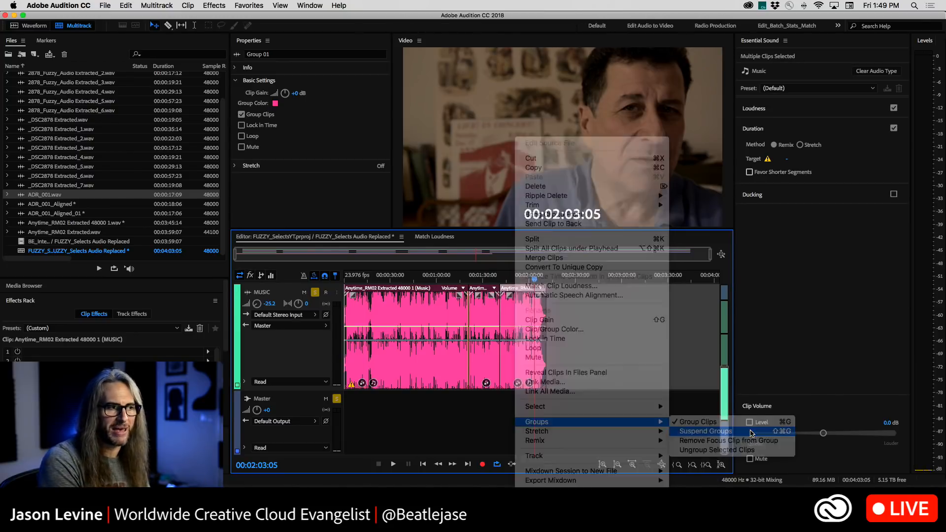
# Move the second and third music segments apart on the MUSIC track, and undo both moves
pyautogui.moveTo(516, 312); pyautogui.dragTo(494, 316)
pyautogui.press('super+z')
pyautogui.click(603, 314)
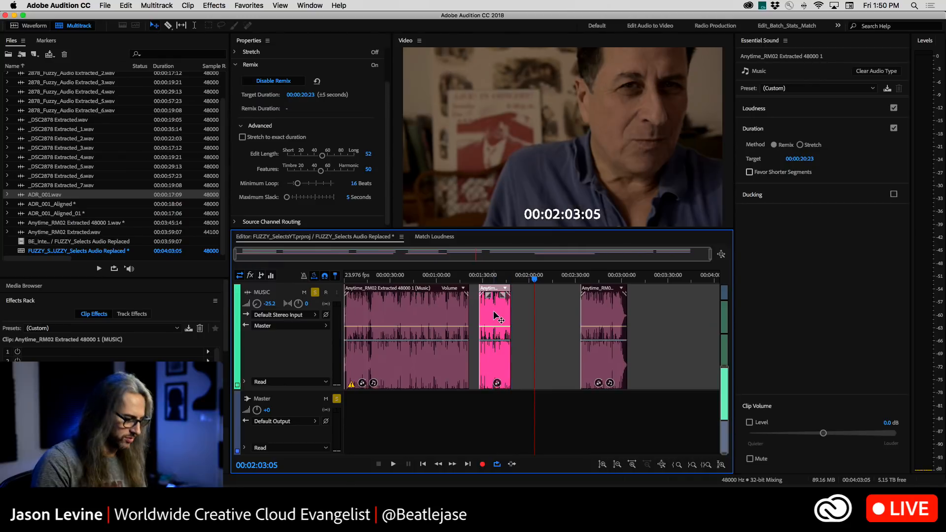
pyautogui.press('super+z')
pyautogui.press('super+z')
# Lengthen the crossfade between the second and third music segments near 00:01:41:15, and undo the further fade adjustment
pyautogui.click(501, 278)
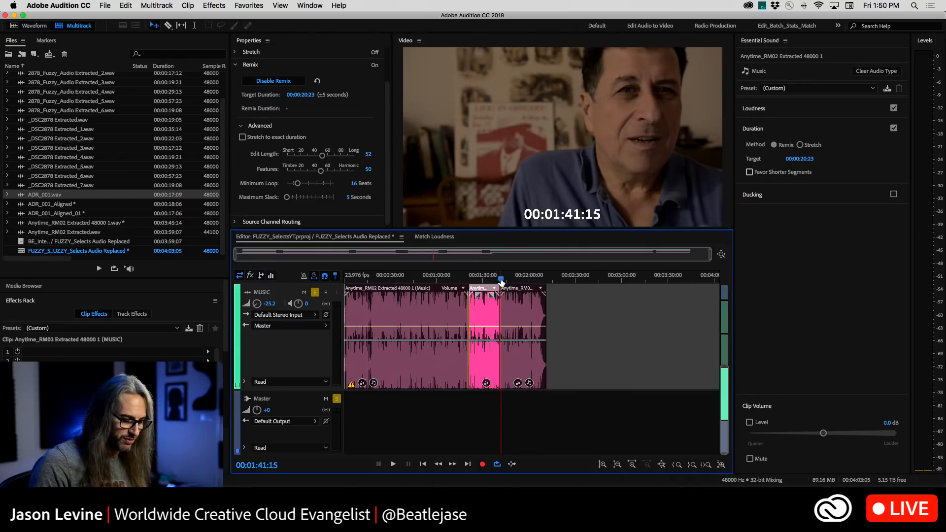
pyautogui.scroll(2, 501, 279)
pyautogui.scroll(6, 516, 282)
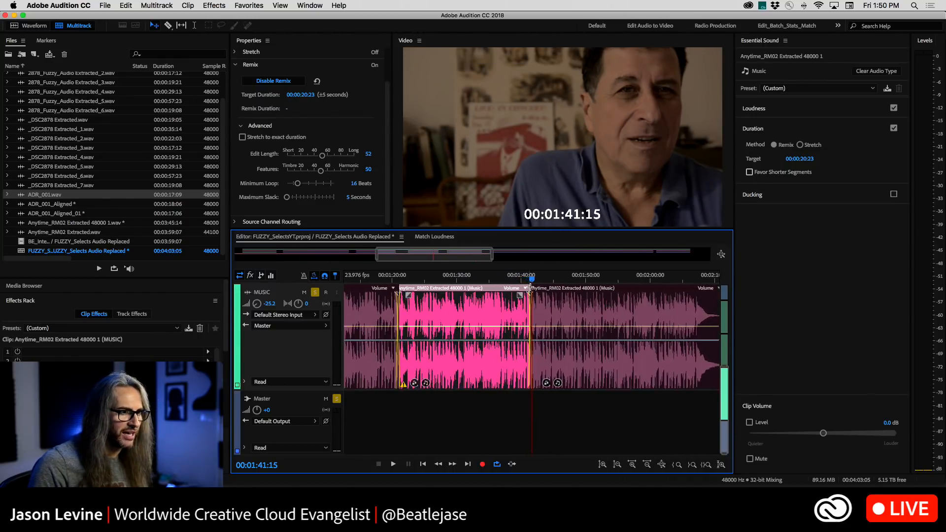
pyautogui.scroll(4, 515, 313)
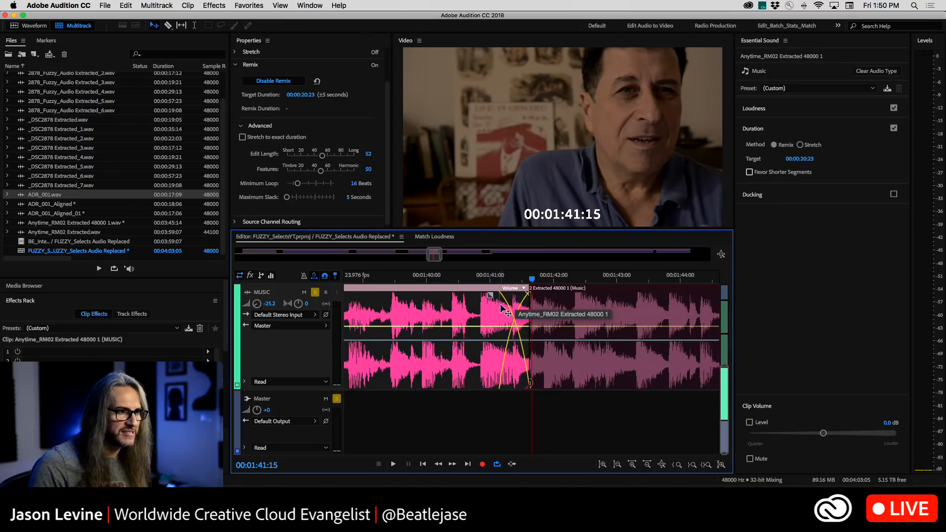
pyautogui.moveTo(497, 295); pyautogui.dragTo(475, 295)
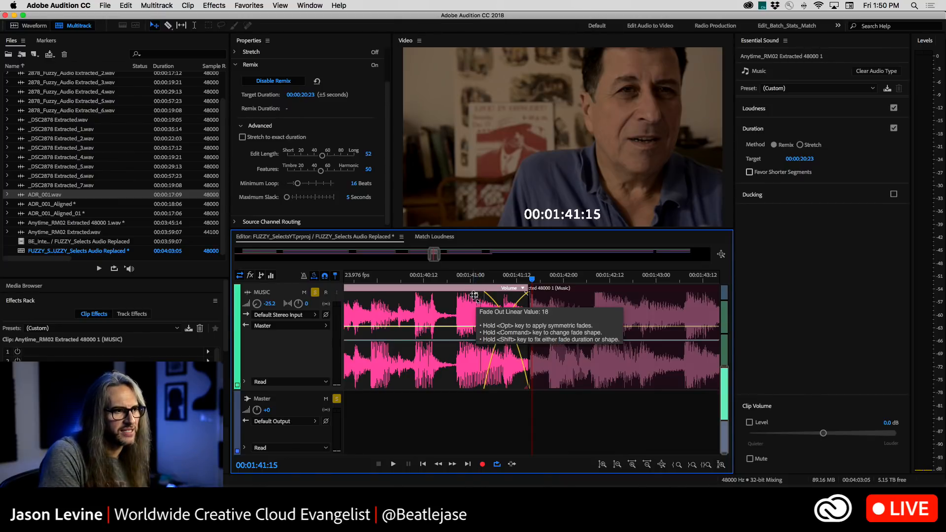
pyautogui.moveTo(473, 295); pyautogui.dragTo(495, 315)
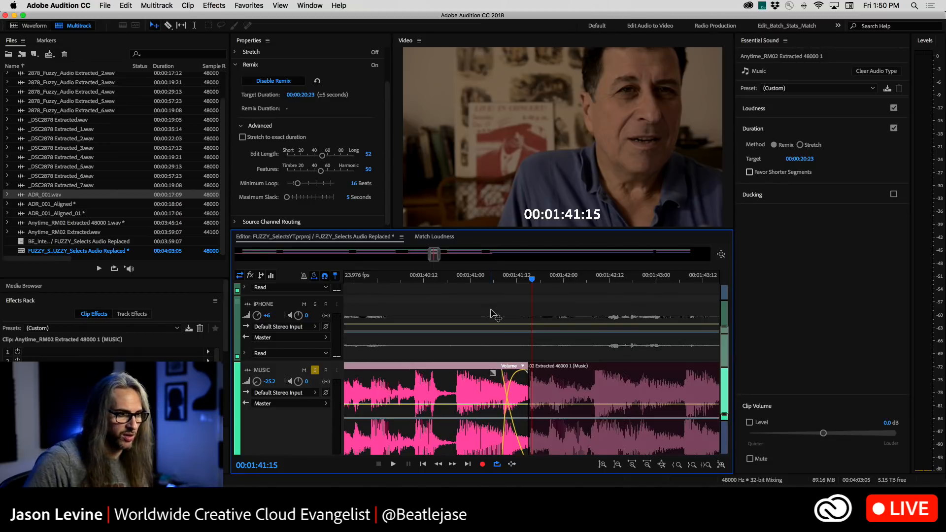
pyautogui.press('super+z')
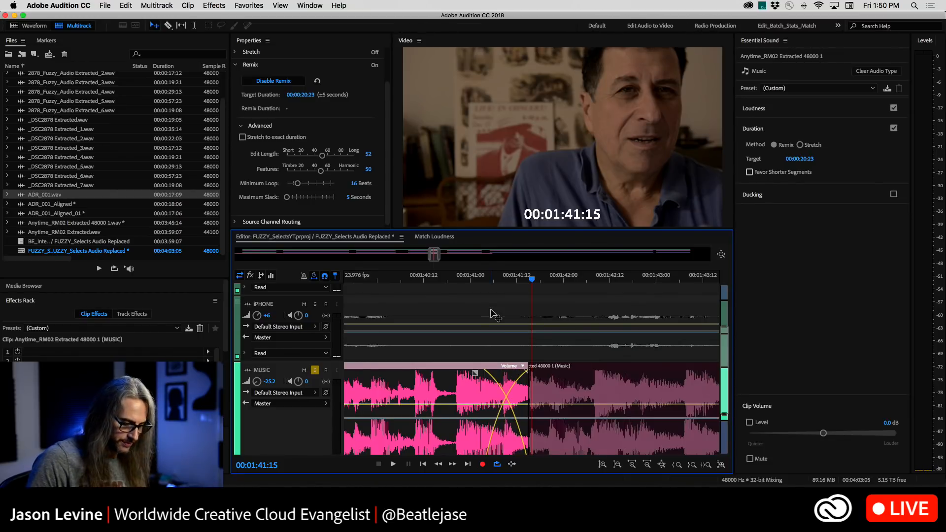
# Clear soloing from the Master track so all tracks are heard, and deselect the music segment
pyautogui.scroll(-3, 482, 403)
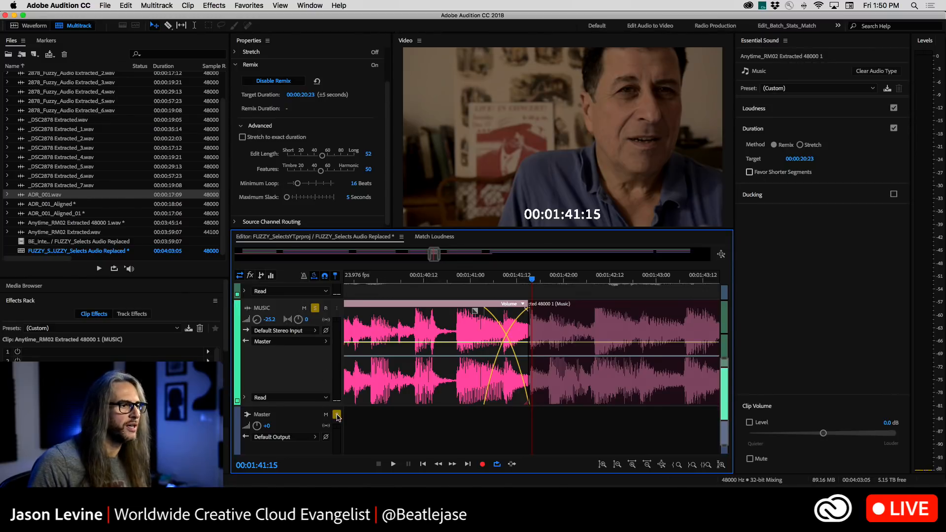
pyautogui.click(337, 415)
pyautogui.press('\\')
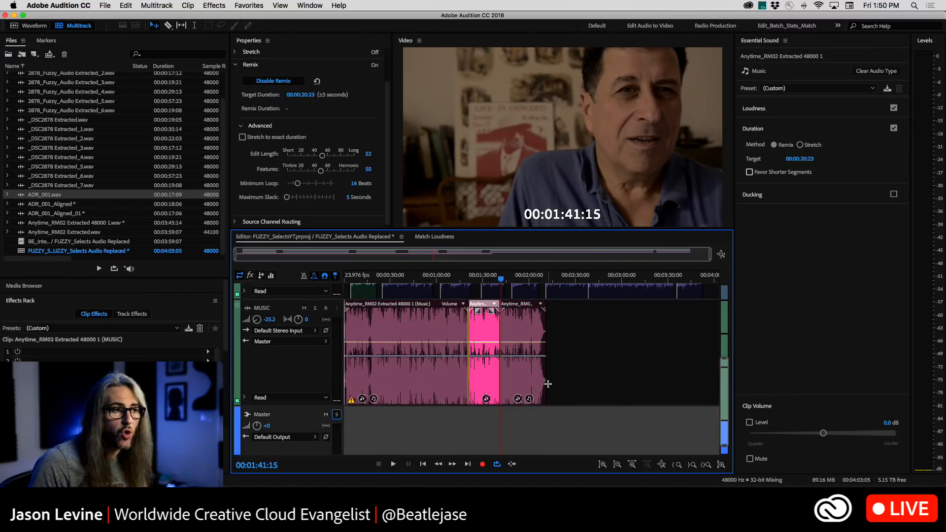
pyautogui.scroll(1, 571, 395)
pyautogui.scroll(1, 292, 385)
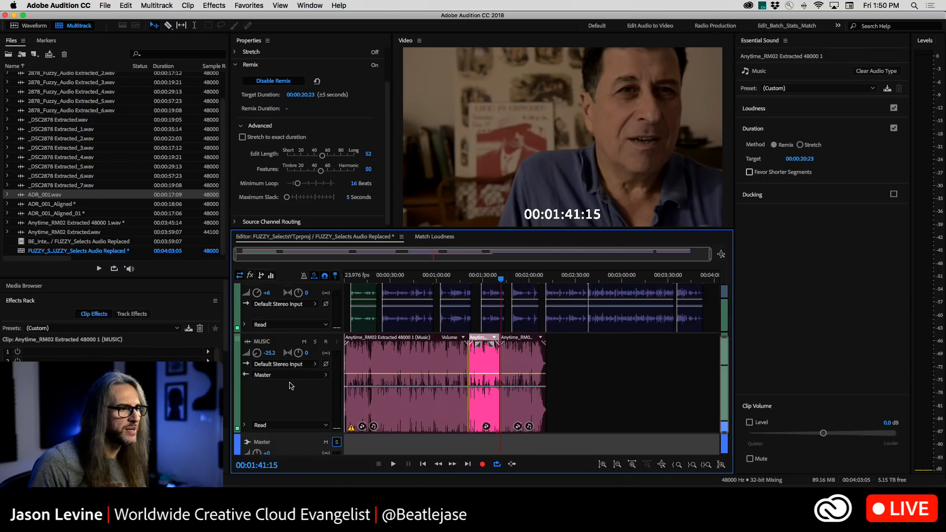
pyautogui.scroll(3, 291, 386)
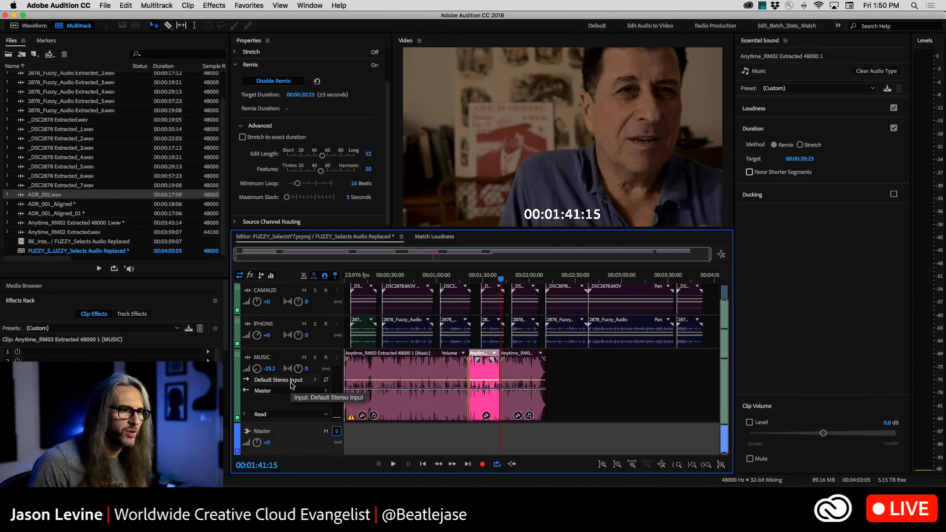
pyautogui.click(599, 379)
pyautogui.scroll(1, 600, 379)
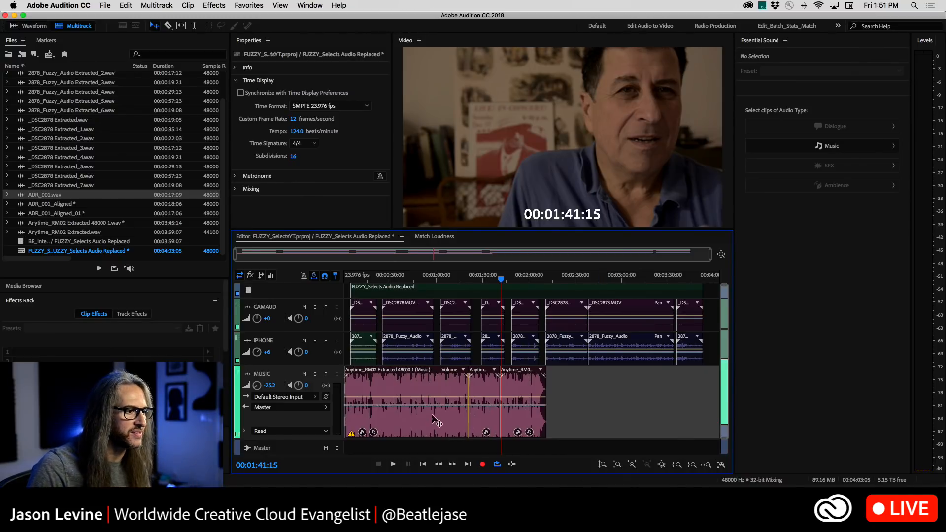
# Select the music clip and try to raise its Remix target duration to about six minutes
pyautogui.click(438, 385)
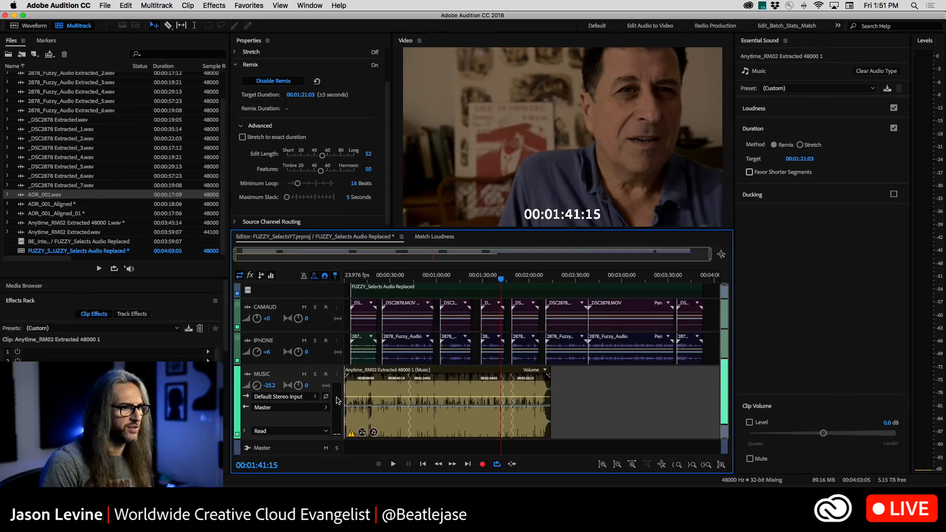
pyautogui.click(803, 159)
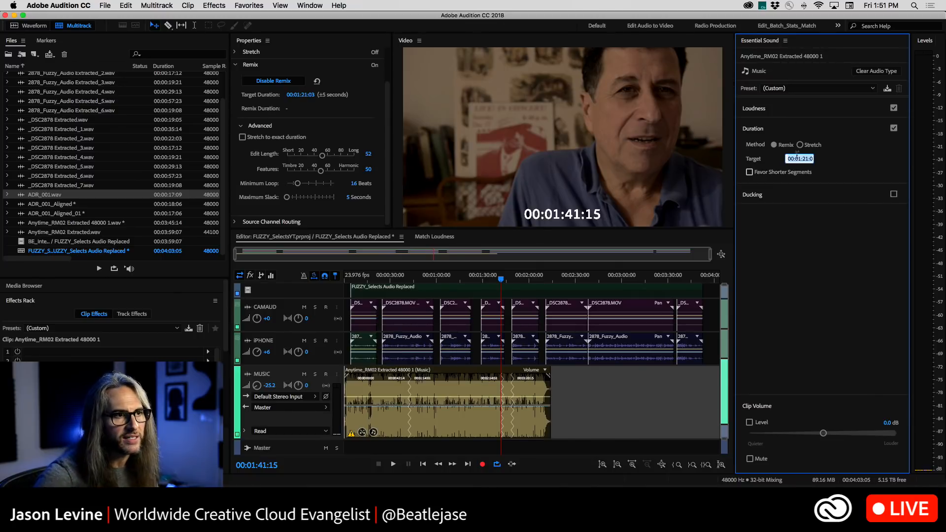
pyautogui.click(799, 158)
pyautogui.press('BackSpace')
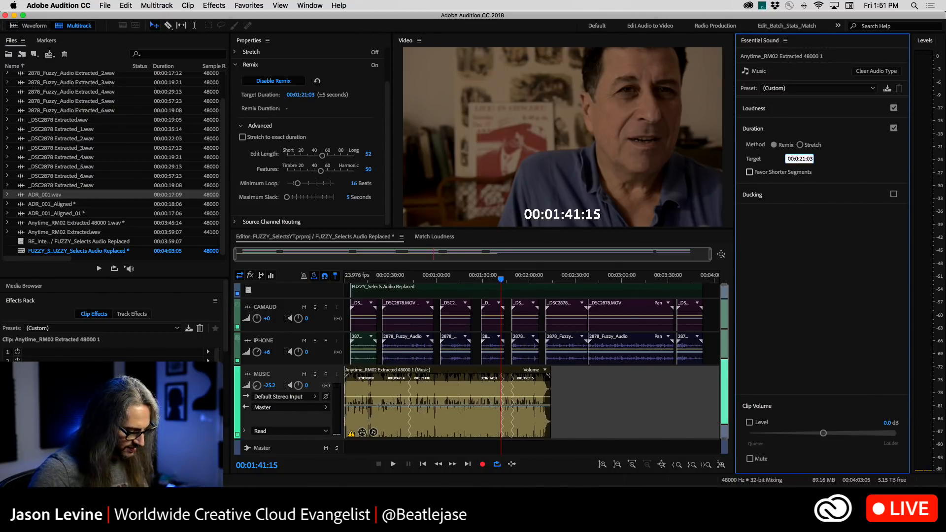
pyautogui.write('6')
pyautogui.press('Return')
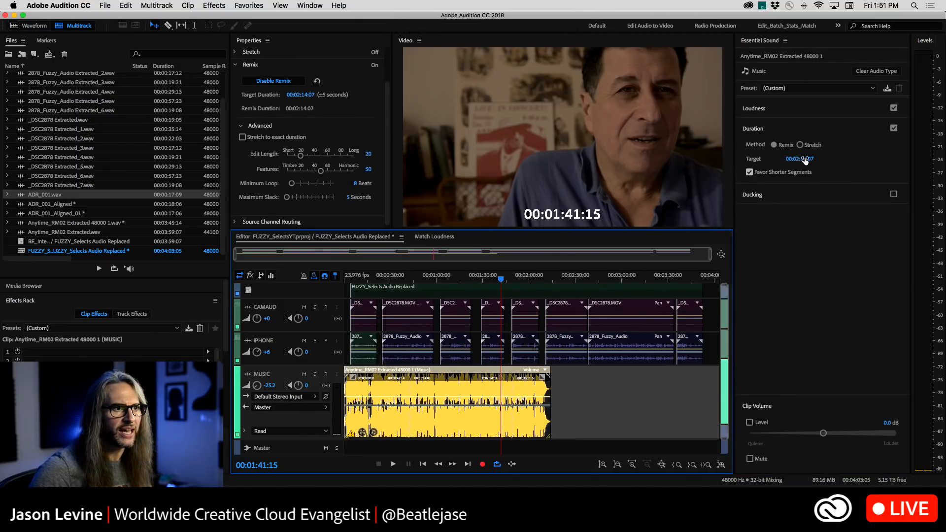
# Turn off Favor Shorter Segments for the music Remix and extend its target duration to 00:02:22:12
pyautogui.click(747, 176)
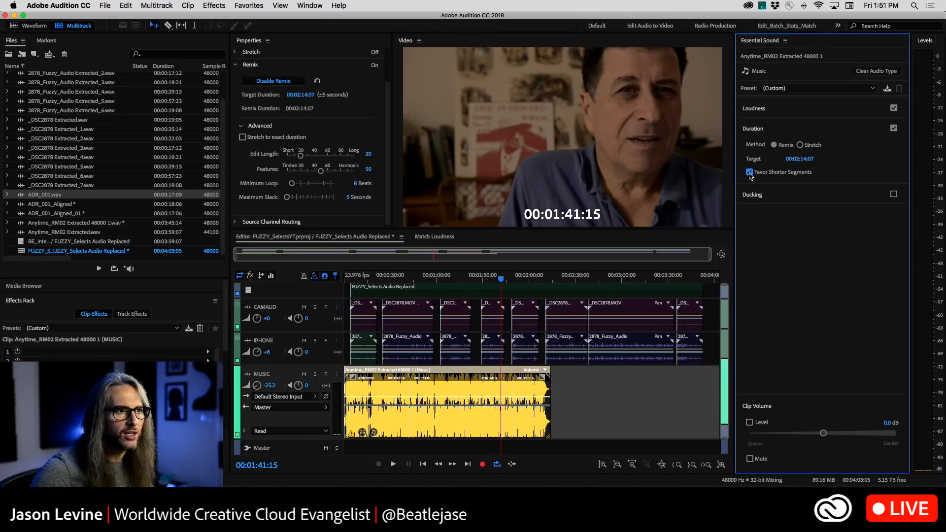
pyautogui.click(749, 172)
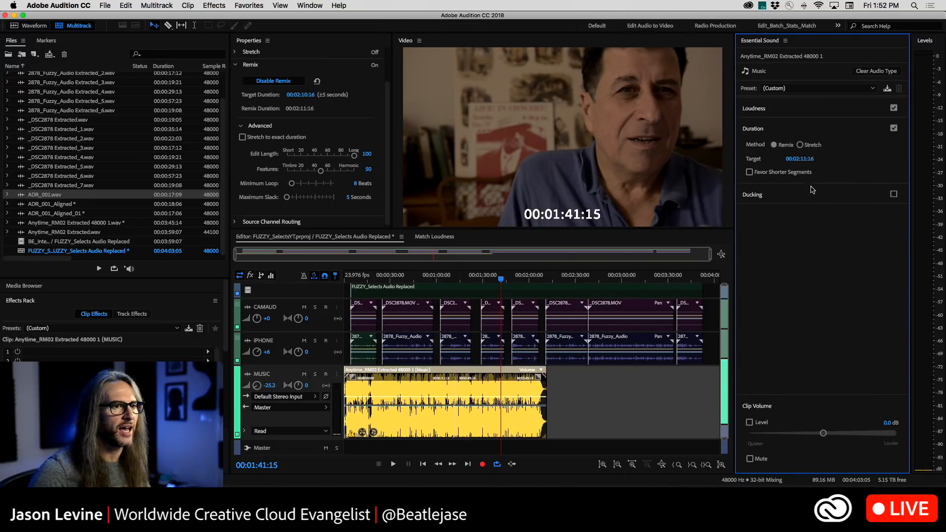
pyautogui.moveTo(802, 162); pyautogui.dragTo(882, 162)
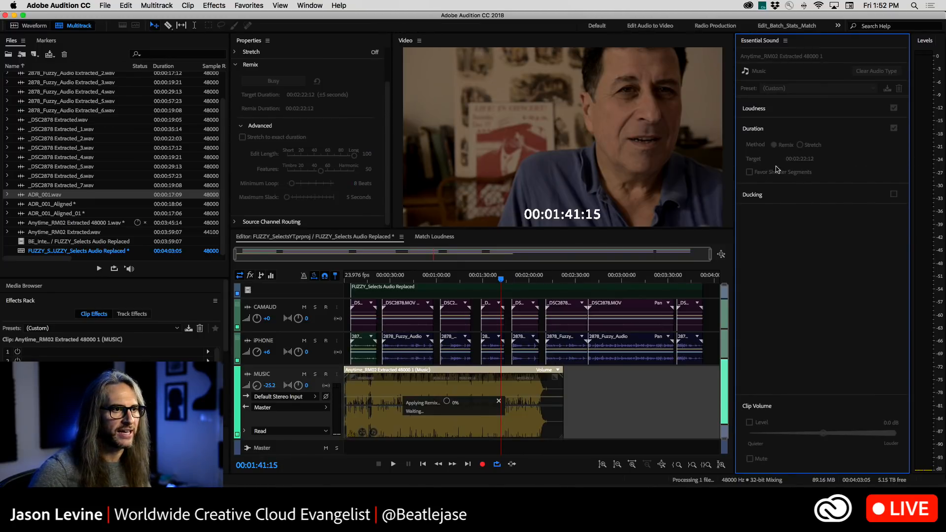
# Set the music clip's Remix target duration to 00:06:27:09 and deselect the clip
pyautogui.click(801, 161)
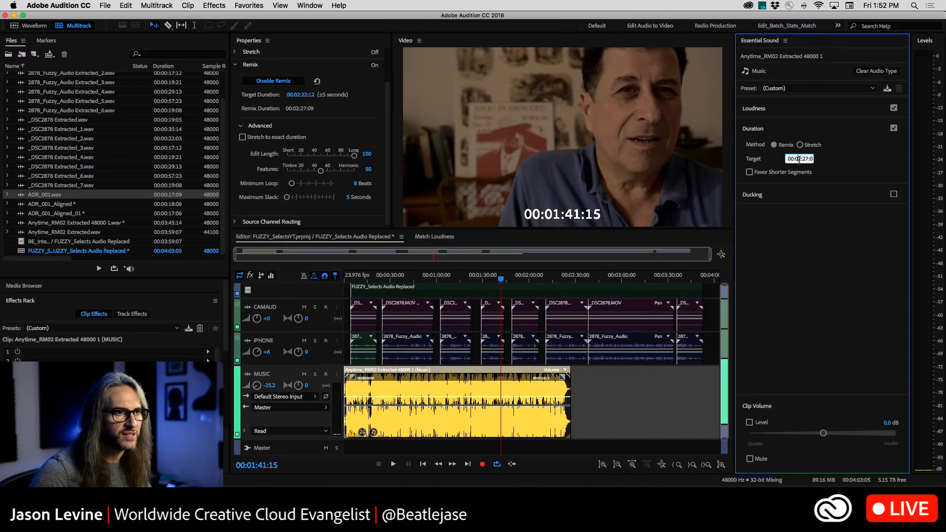
pyautogui.write('6')
pyautogui.press('Return')
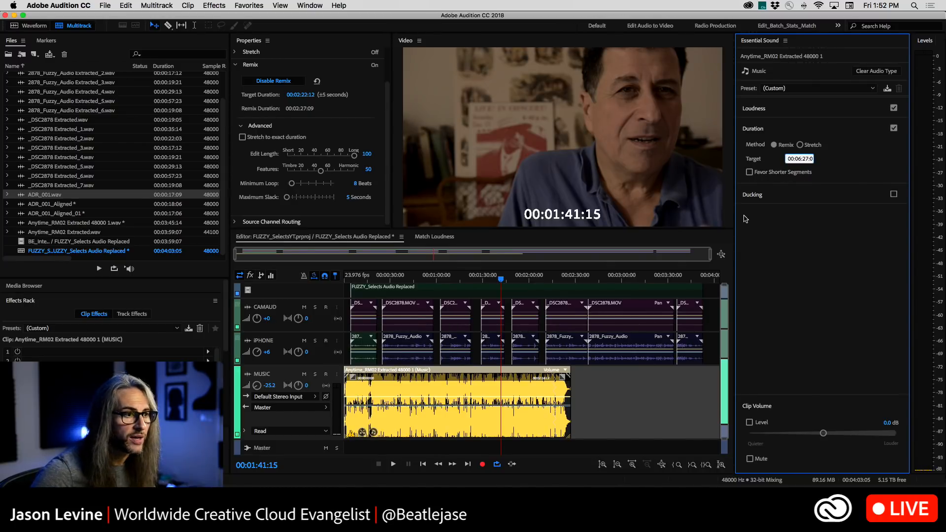
pyautogui.press('-')
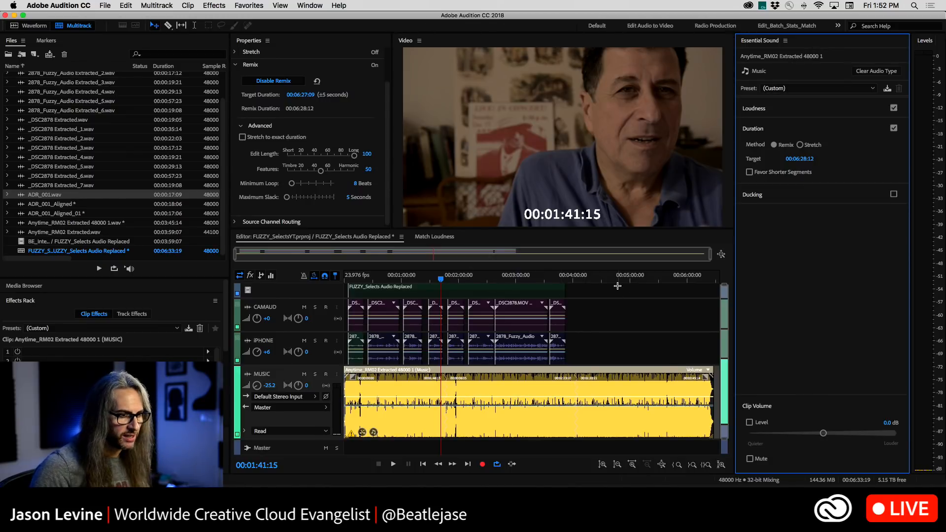
pyautogui.click(614, 336)
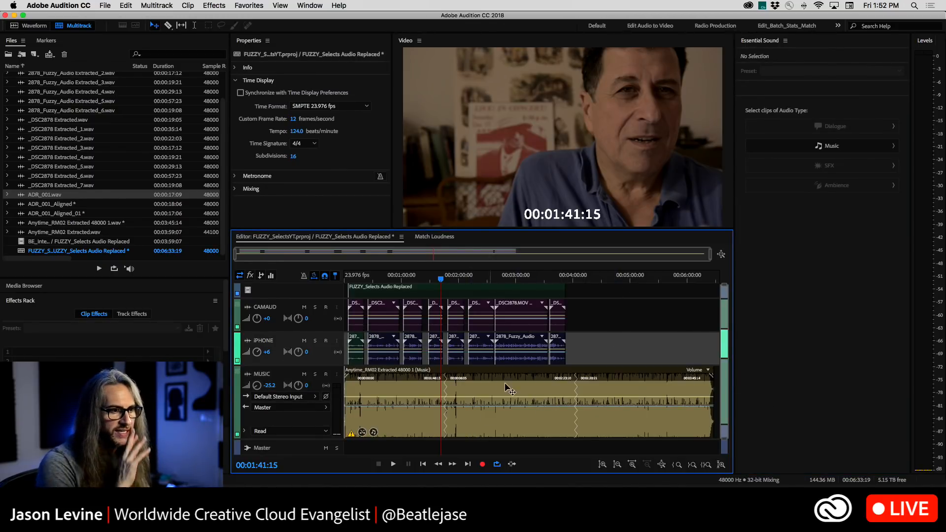
# Play the remixed music across its two edit points, starting from about 00:01:40:09 and 00:03:59:16
pyautogui.click(578, 278)
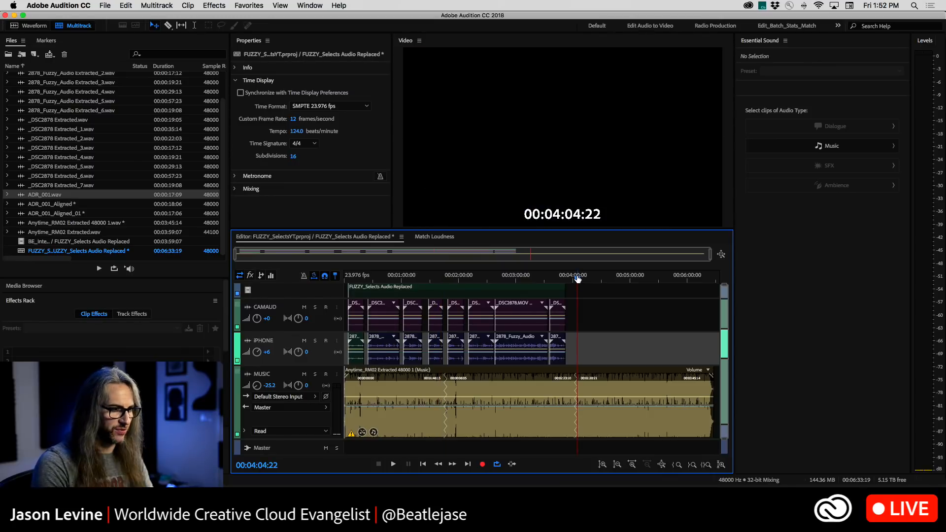
pyautogui.moveTo(438, 278); pyautogui.dragTo(440, 281)
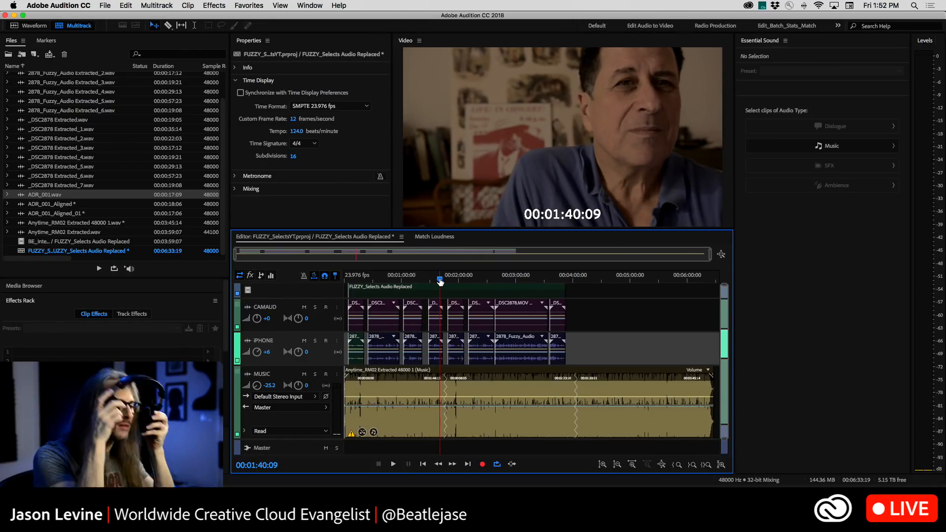
pyautogui.press('space')
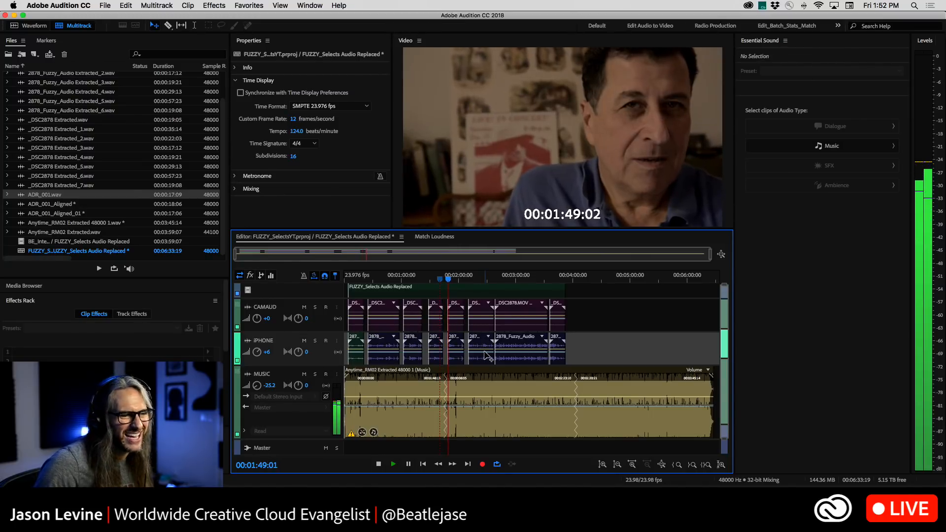
pyautogui.press('space')
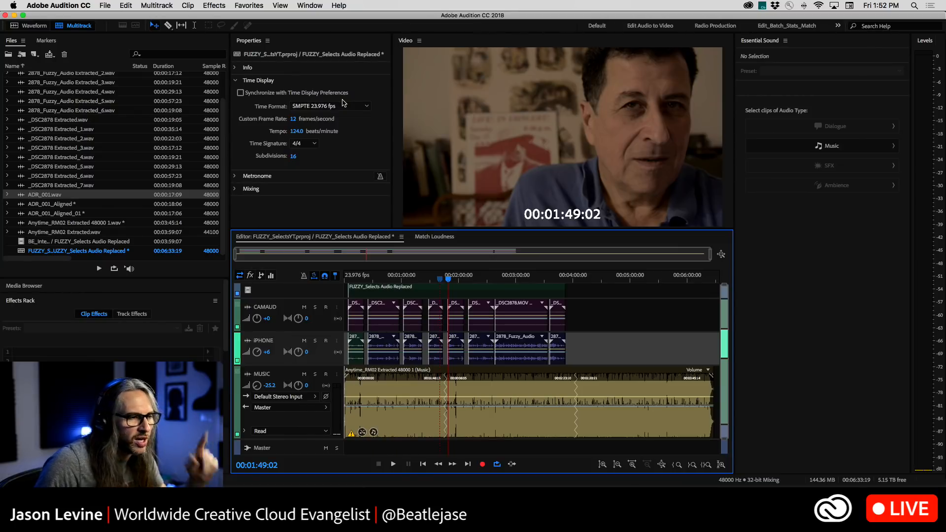
pyautogui.click(572, 280)
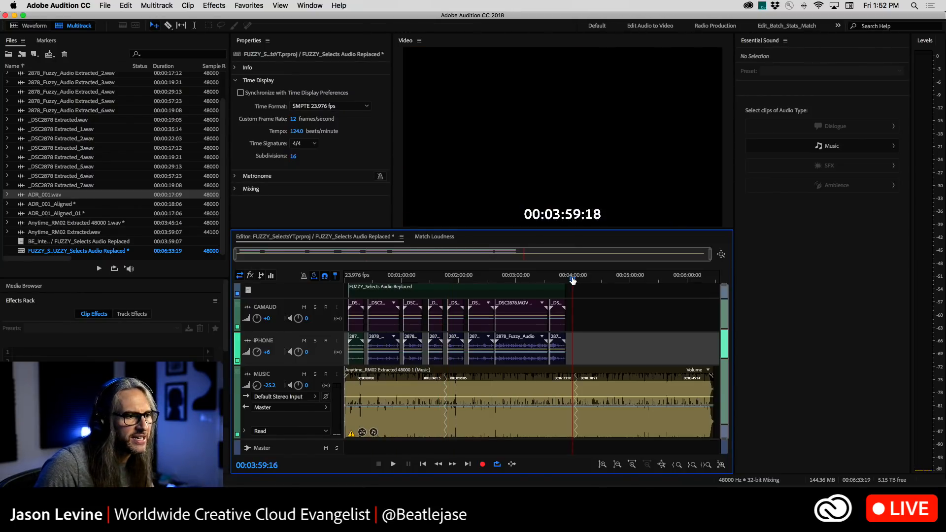
pyautogui.press('space')
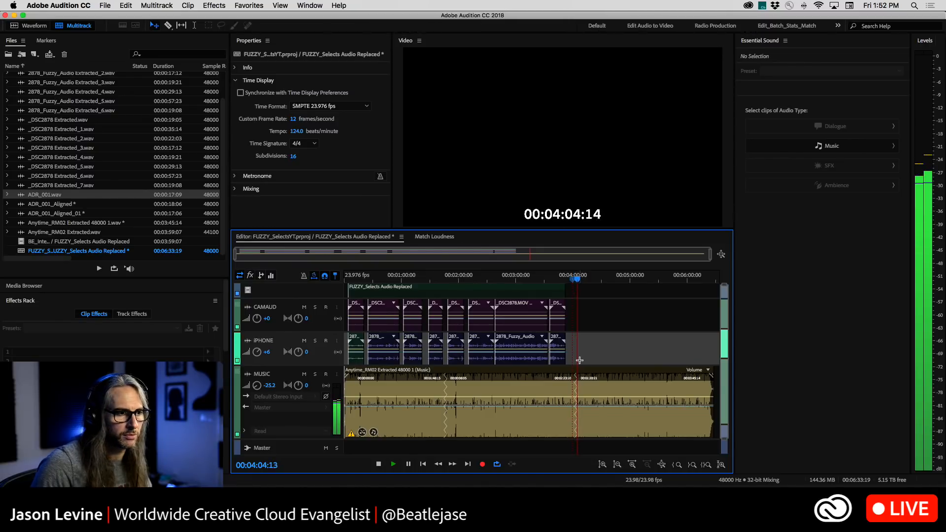
pyautogui.press('space')
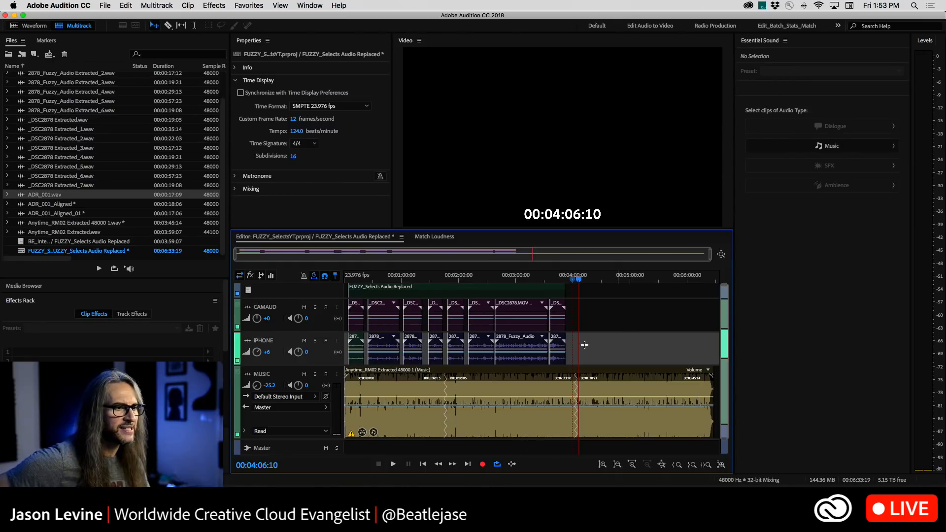
# Select the remixed music clip and reveal its Loudness settings
pyautogui.click(679, 379)
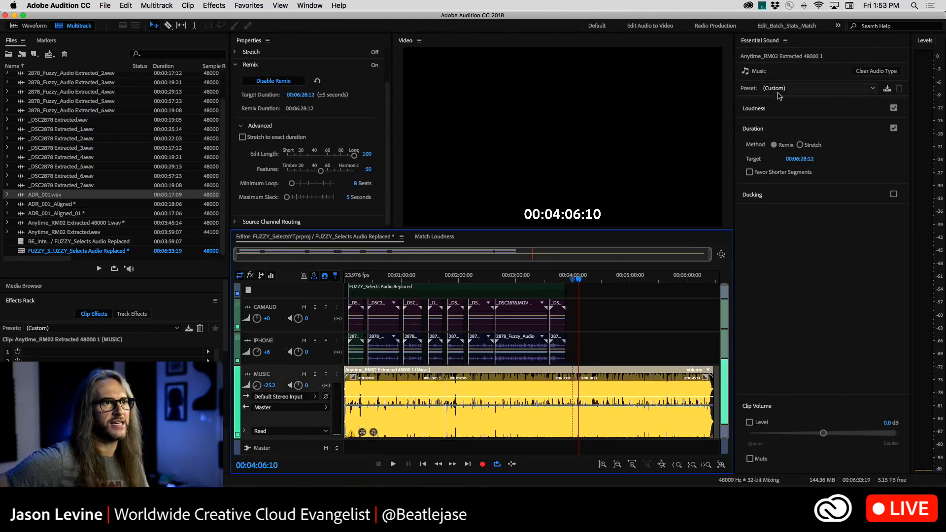
pyautogui.click(799, 112)
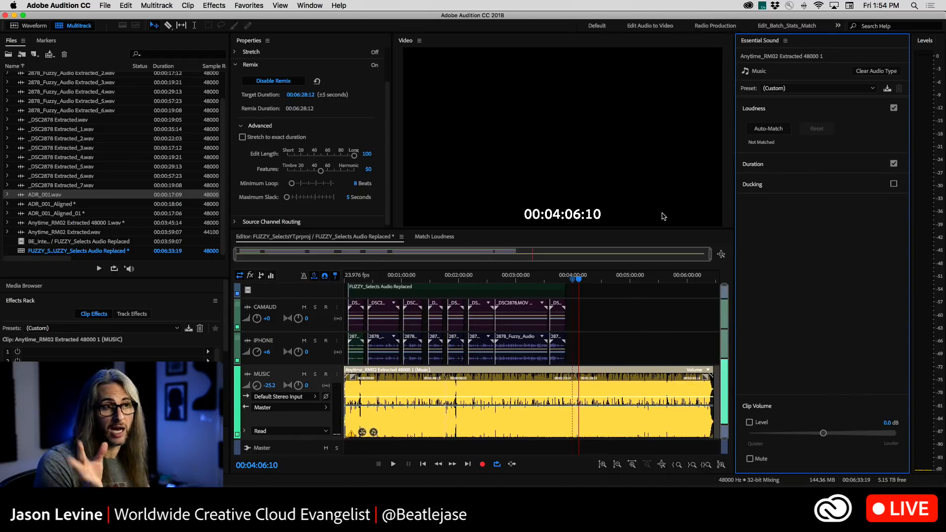
pyautogui.click(302, 5)
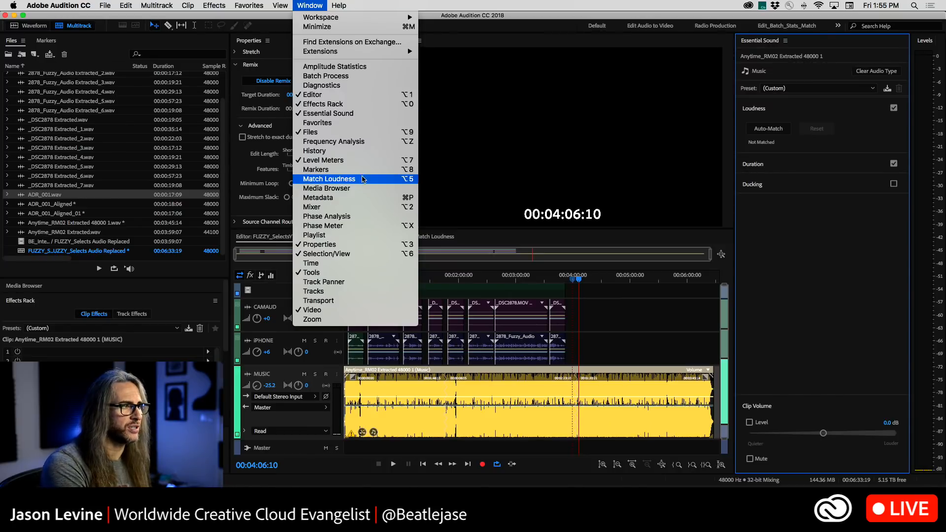
pyautogui.click(311, 4)
# Switch to Premiere Pro, open the recent project SomeHapn_SURR_2_Feb20181.prproj and dismiss the missing-filter notice
pyautogui.press('super+Tab')
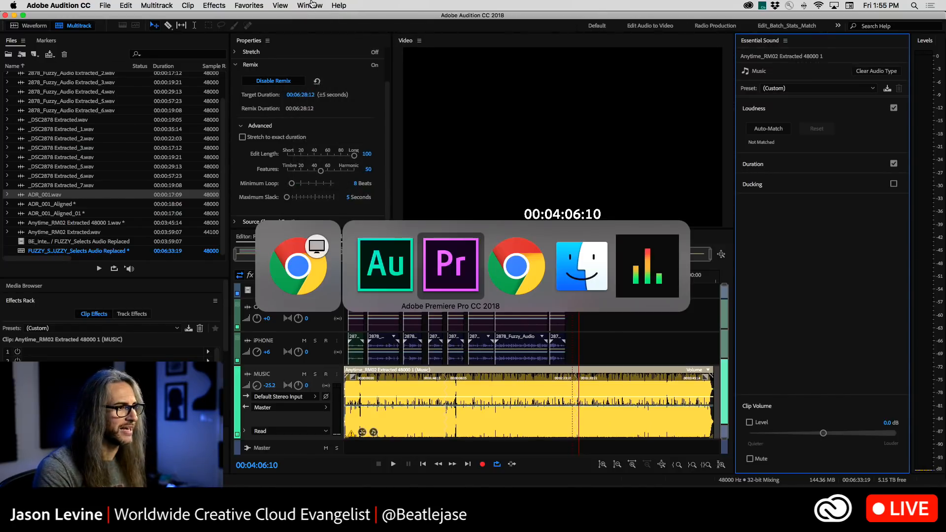
pyautogui.click(97, 5)
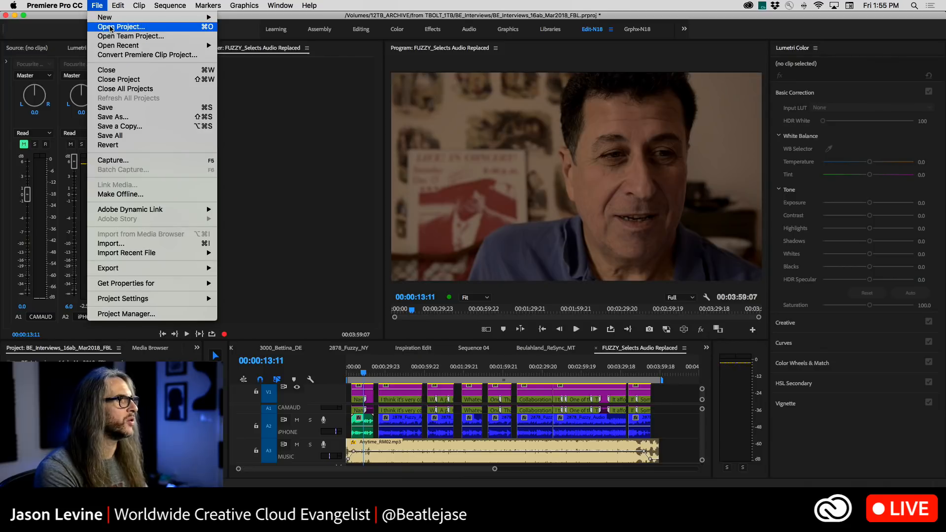
pyautogui.moveTo(126, 48)
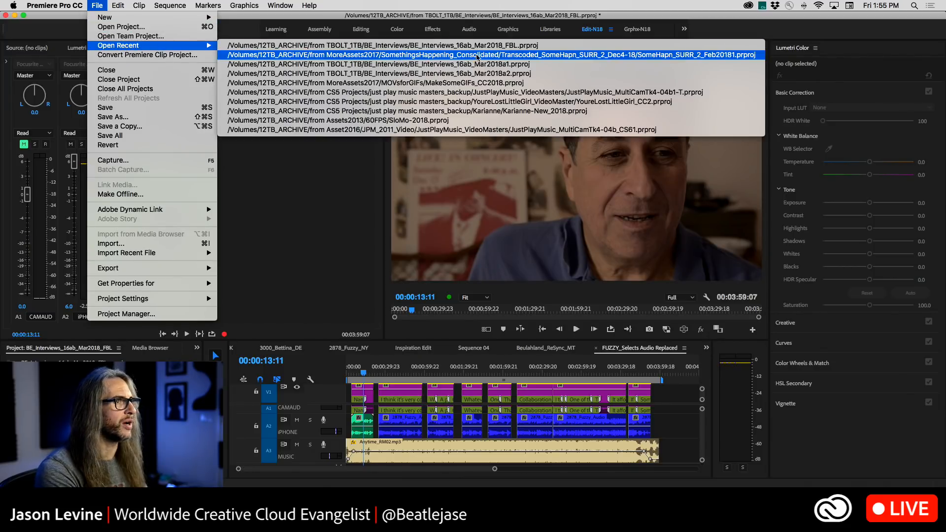
pyautogui.click(488, 54)
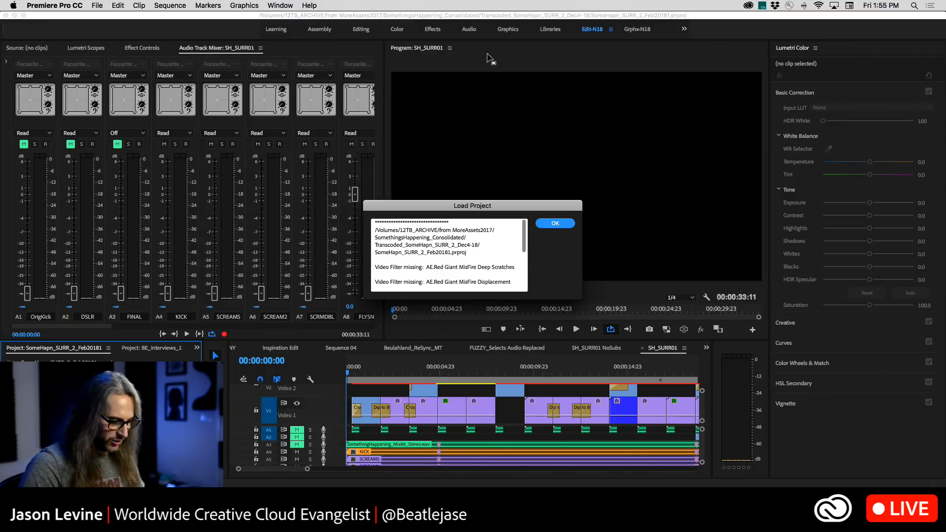
pyautogui.press('Return')
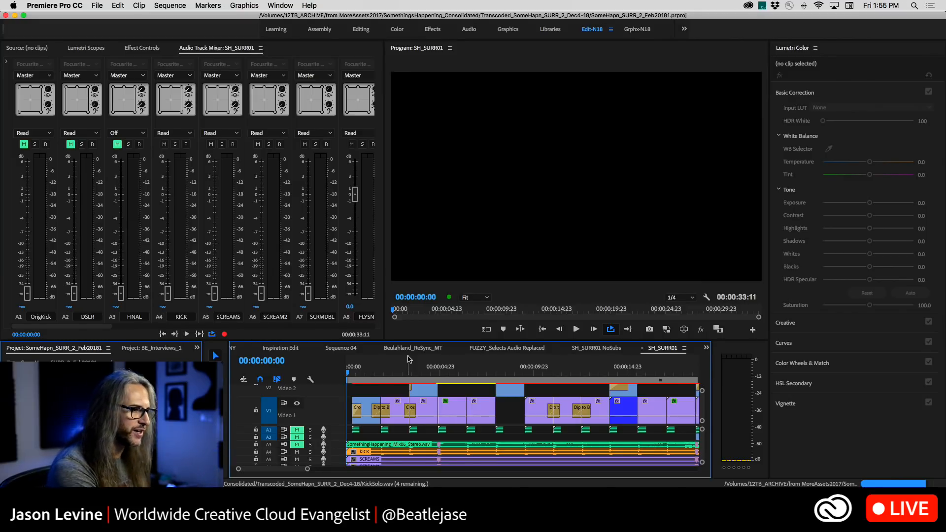
# Enlarge the SH_SURR01 timeline to examine its stacked audio tracks, and restore the normal layout
pyautogui.press('`')
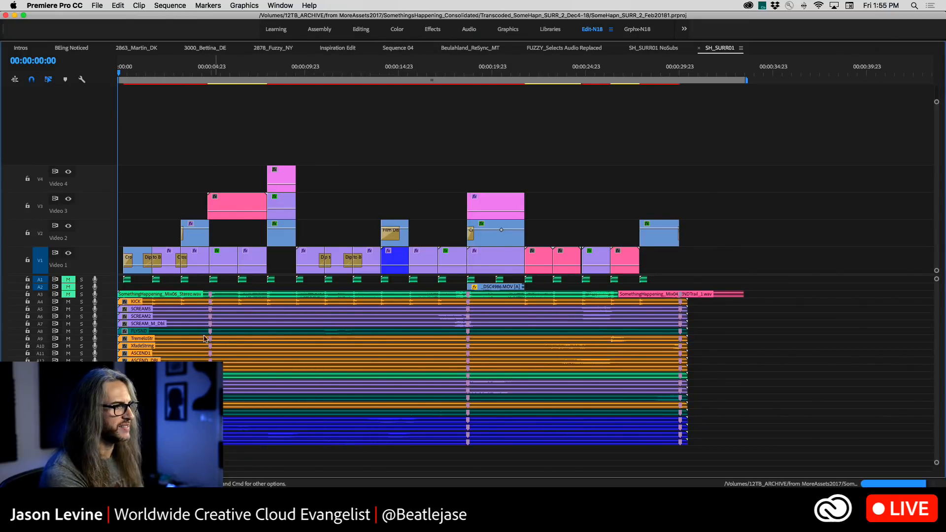
pyautogui.scroll(-3, 401, 370)
pyautogui.hscroll(1, 401, 369)
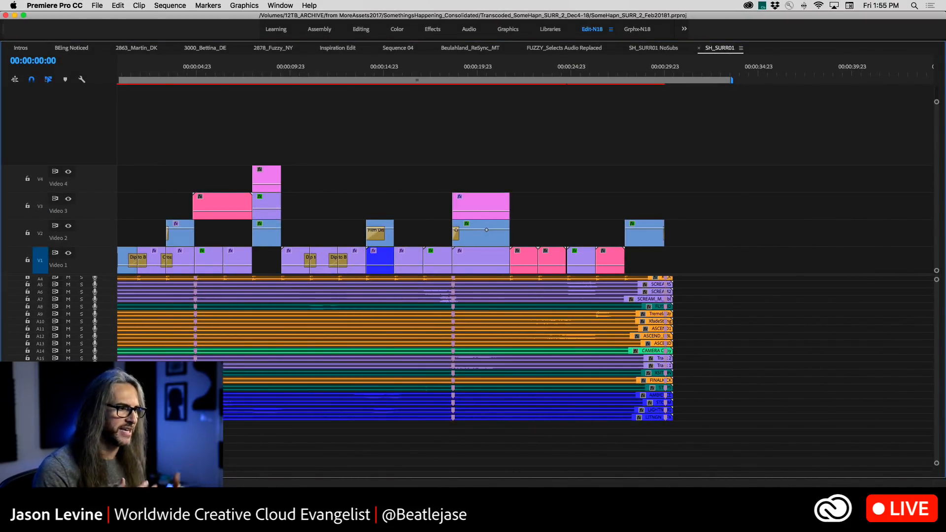
pyautogui.press('`')
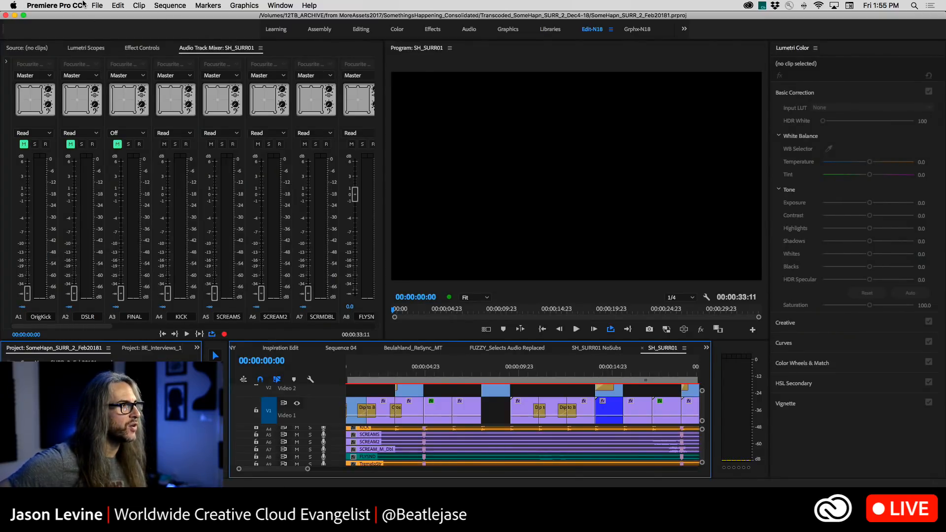
pyautogui.click(97, 6)
pyautogui.click(302, 443)
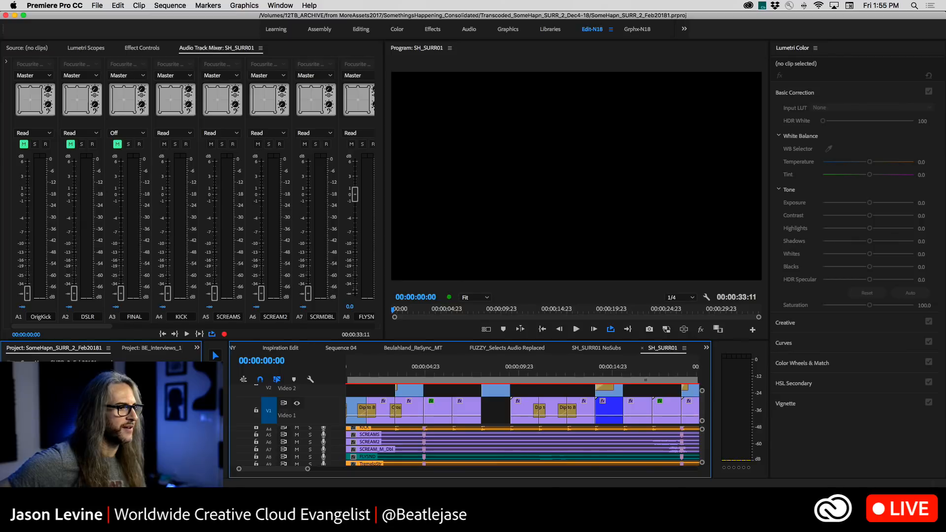
# Switch to Audition and close the FUZZY_Selects session together with its media
pyautogui.press('super+Tab')
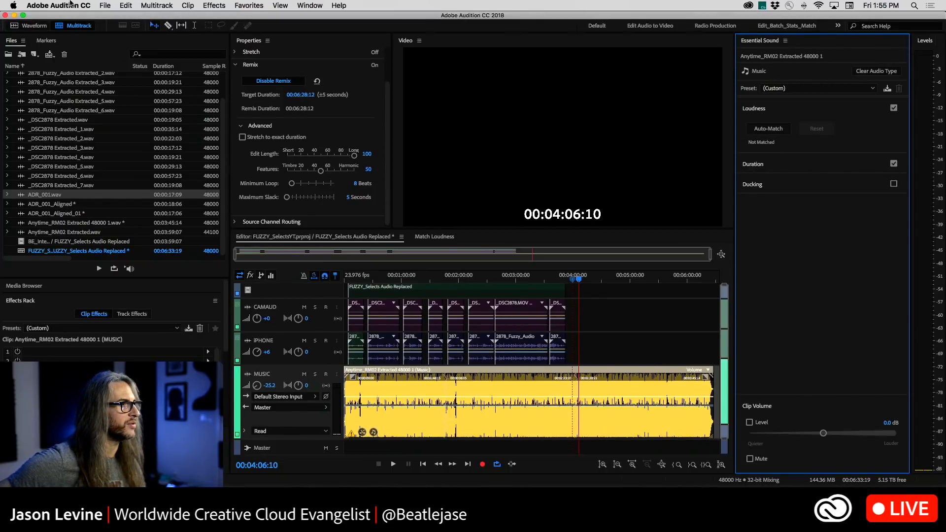
pyautogui.click(92, 5)
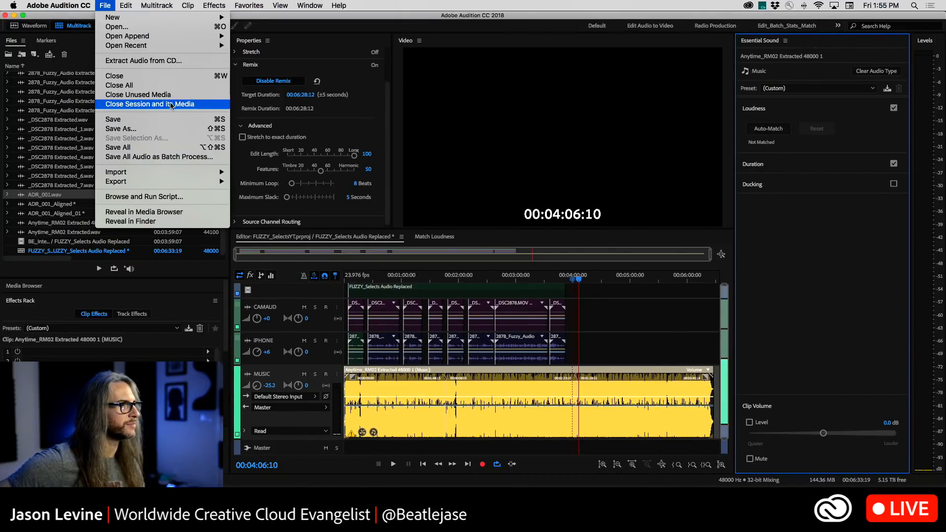
pyautogui.click(129, 105)
pyautogui.click(429, 265)
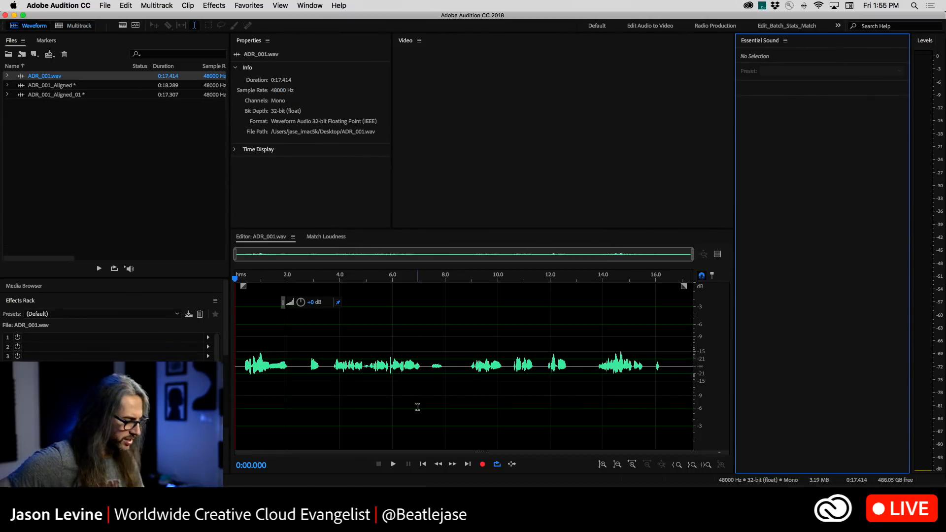
# Switch to Premiere Pro, send the entire SH_SURR01 sequence to Audition as SH_SURR01_YTL with Dynamic Link video, and dismiss the import warnings
pyautogui.press('super+Tab')
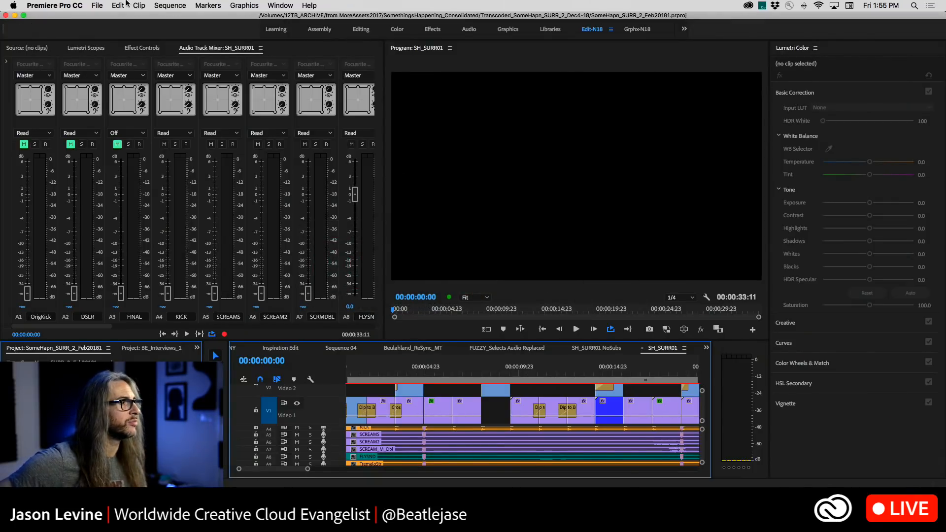
pyautogui.click(118, 5)
pyautogui.moveTo(185, 246)
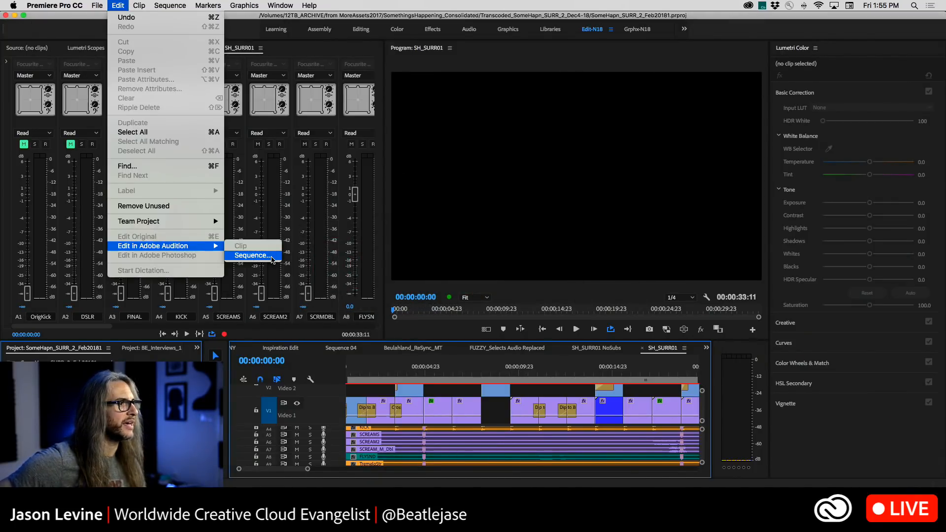
pyautogui.click(271, 256)
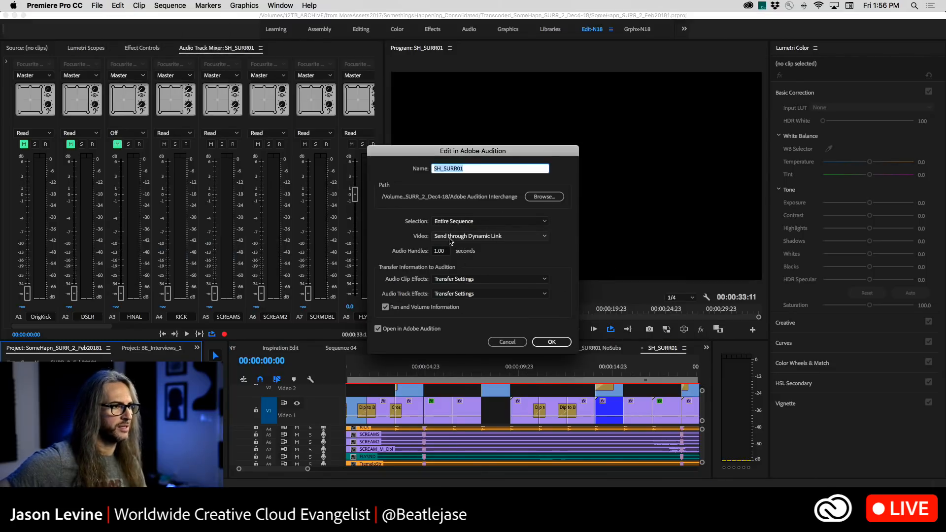
pyautogui.click(477, 168)
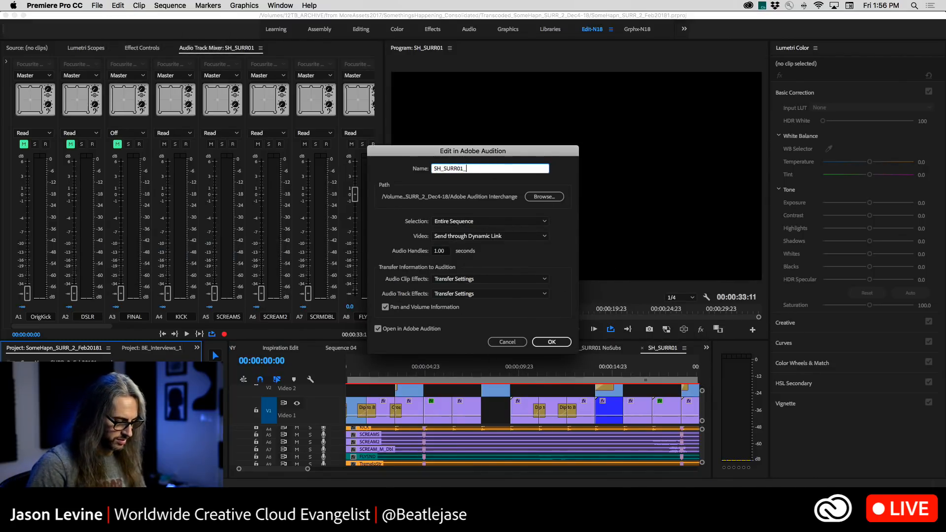
pyautogui.write('_YTL')
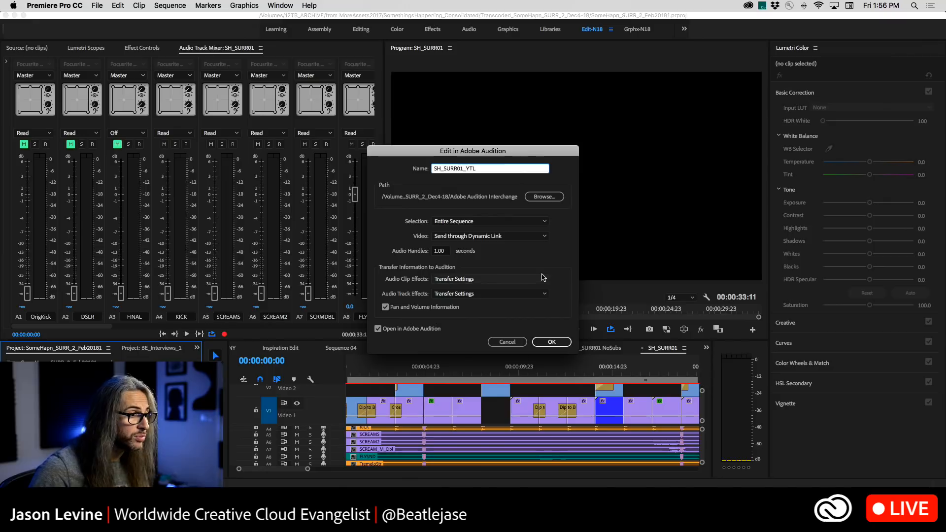
pyautogui.click(540, 342)
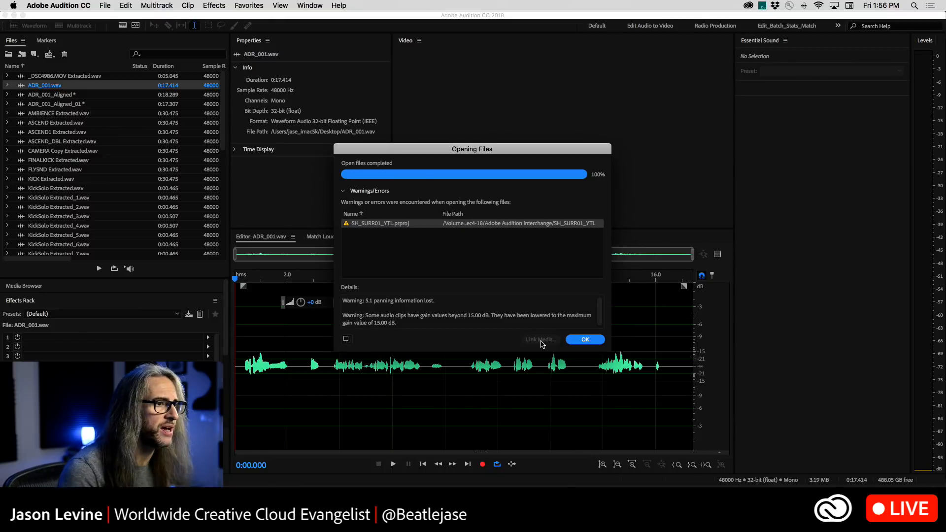
pyautogui.click(585, 339)
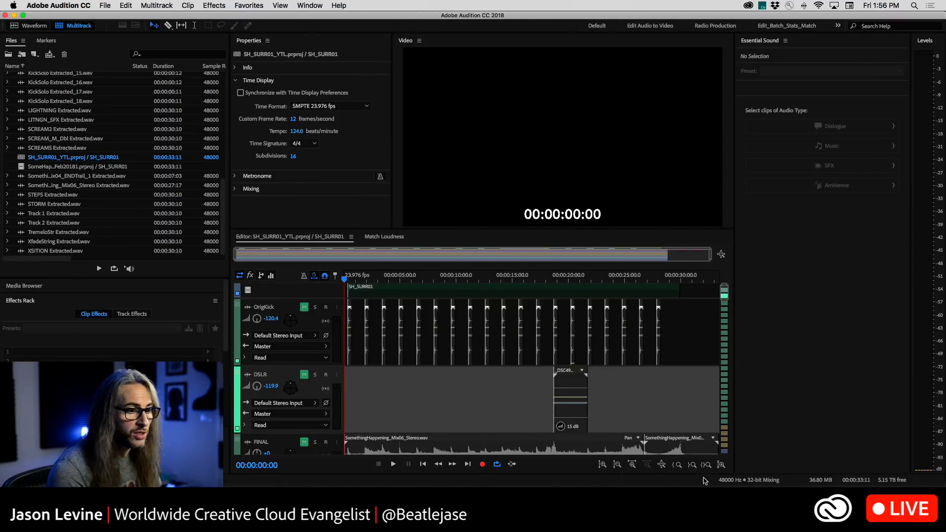
# Shrink the track heights in the SH_SURR01 multitrack session to look over its stacked tracks
pyautogui.click(661, 464)
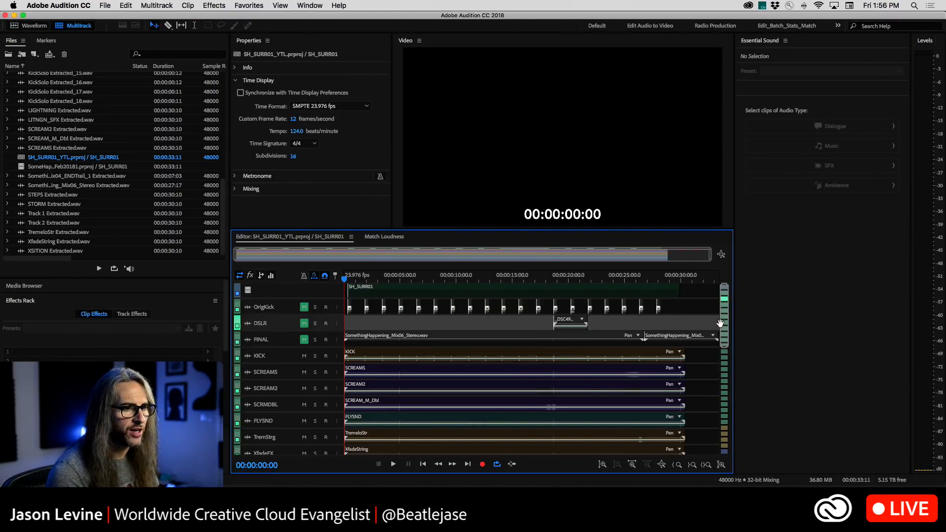
pyautogui.moveTo(720, 322); pyautogui.dragTo(722, 353)
pyautogui.moveTo(727, 379); pyautogui.dragTo(733, 295)
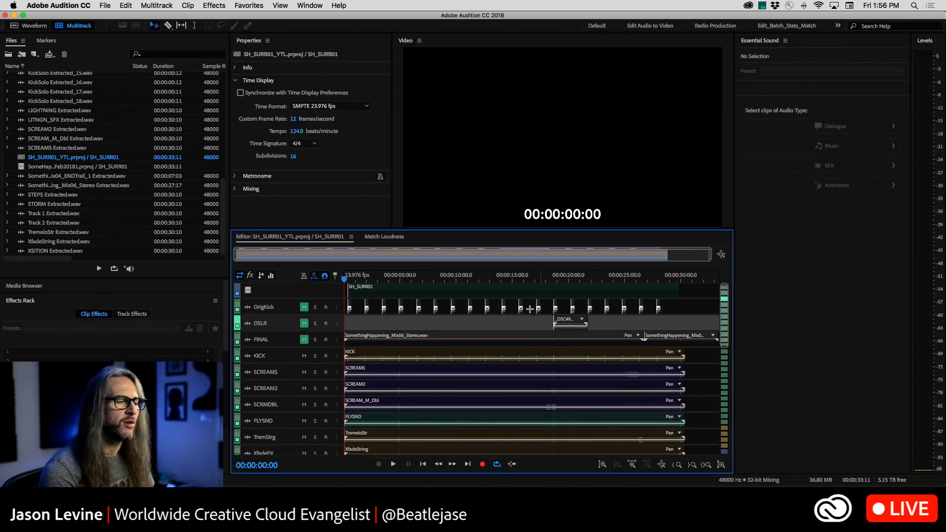
# Bring up Match Loudness, dock it alongside Essential Sound, and widen that panel group
pyautogui.click(309, 5)
pyautogui.click(375, 181)
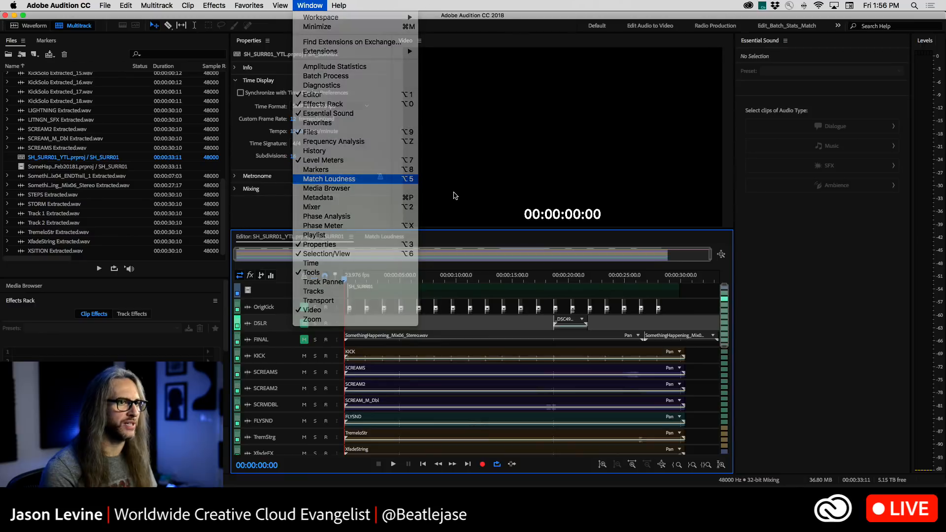
pyautogui.moveTo(708, 229); pyautogui.dragTo(672, 232)
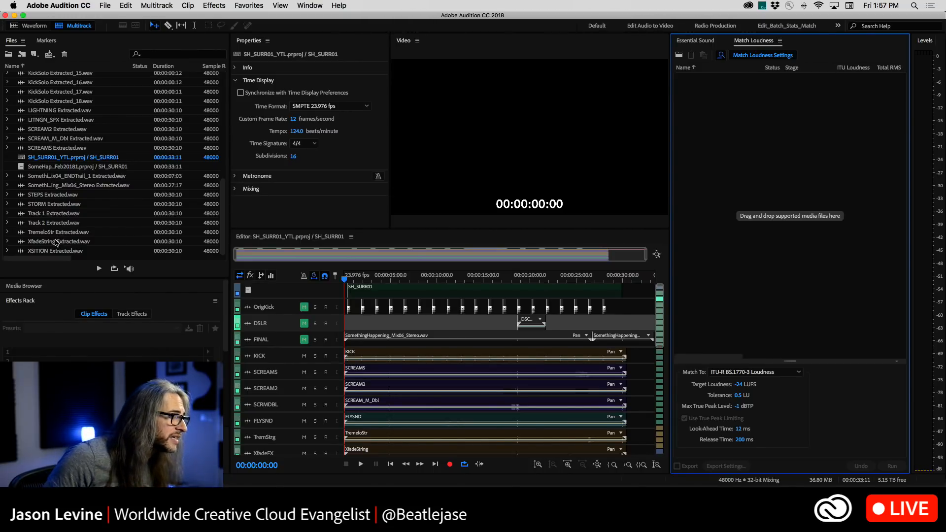
# Select the STORM, STEPS, LITNGN_SFX and LIGHTNING extracted files together, leaving the scream files out of the selection
pyautogui.click(55, 207)
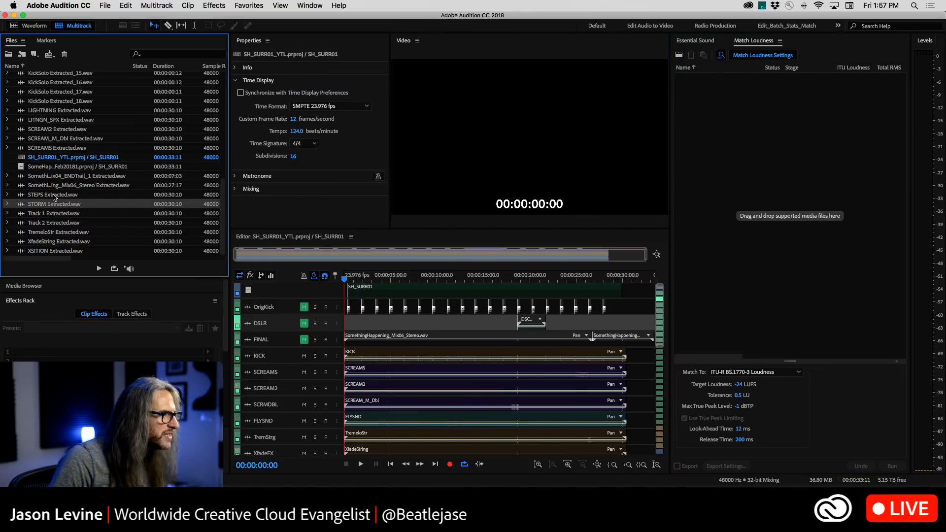
pyautogui.keyDown('super'); pyautogui.click(54, 197); pyautogui.keyUp('super')
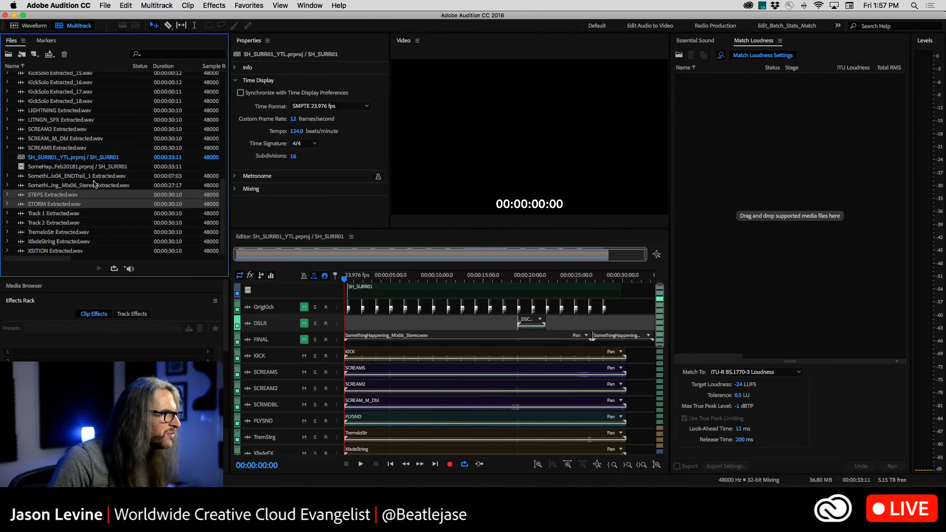
pyautogui.keyDown('super'); pyautogui.click(64, 148); pyautogui.keyUp('super')
pyautogui.keyDown('super'); pyautogui.click(62, 140); pyautogui.keyUp('super')
pyautogui.keyDown('super'); pyautogui.click(58, 131); pyautogui.keyUp('super')
pyautogui.keyDown('super'); pyautogui.click(58, 131); pyautogui.keyUp('super')
pyautogui.keyDown('super'); pyautogui.click(58, 138); pyautogui.keyUp('super')
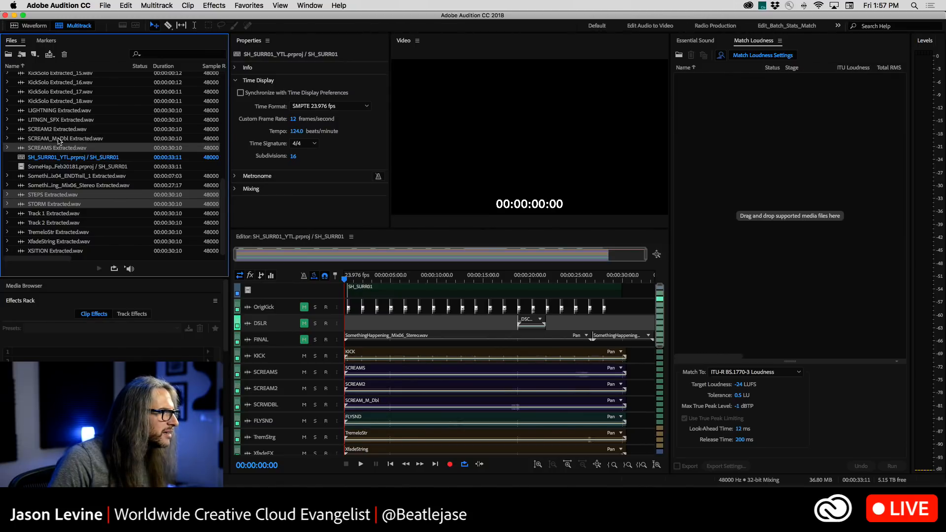
pyautogui.keyDown('super'); pyautogui.click(58, 148); pyautogui.keyUp('super')
pyautogui.keyDown('super'); pyautogui.click(60, 120); pyautogui.keyUp('super')
pyautogui.keyDown('super'); pyautogui.click(60, 111); pyautogui.keyUp('super')
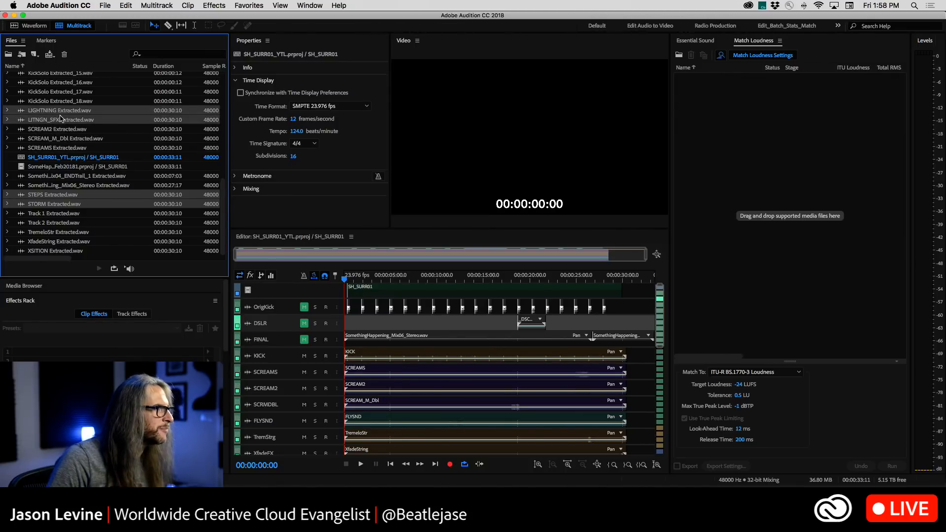
# Add the ASCEND, ASCEND1, ASCEND_DBL and AMBIENCE extracted files to the selection and load all selected files into Match Loudness
pyautogui.scroll(3, 61, 118)
pyautogui.scroll(8, 60, 118)
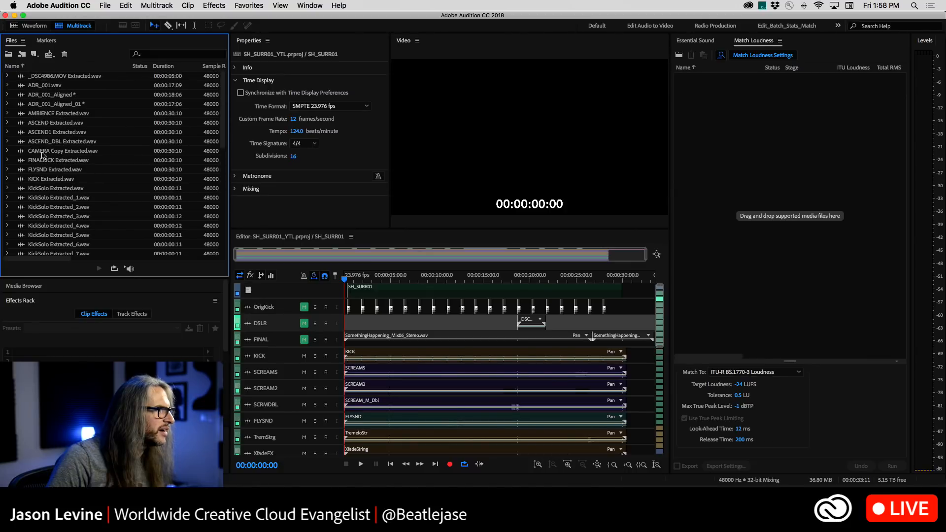
pyautogui.keyDown('super'); pyautogui.click(43, 123); pyautogui.keyUp('super')
pyautogui.keyDown('super'); pyautogui.click(45, 132); pyautogui.keyUp('super')
pyautogui.keyDown('super'); pyautogui.click(47, 141); pyautogui.keyUp('super')
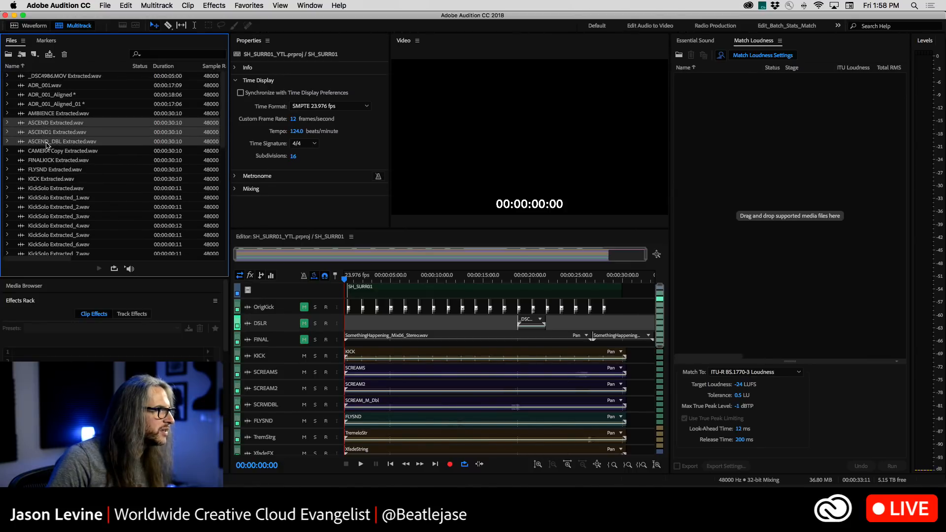
pyautogui.keyDown('super'); pyautogui.click(44, 113); pyautogui.keyUp('super')
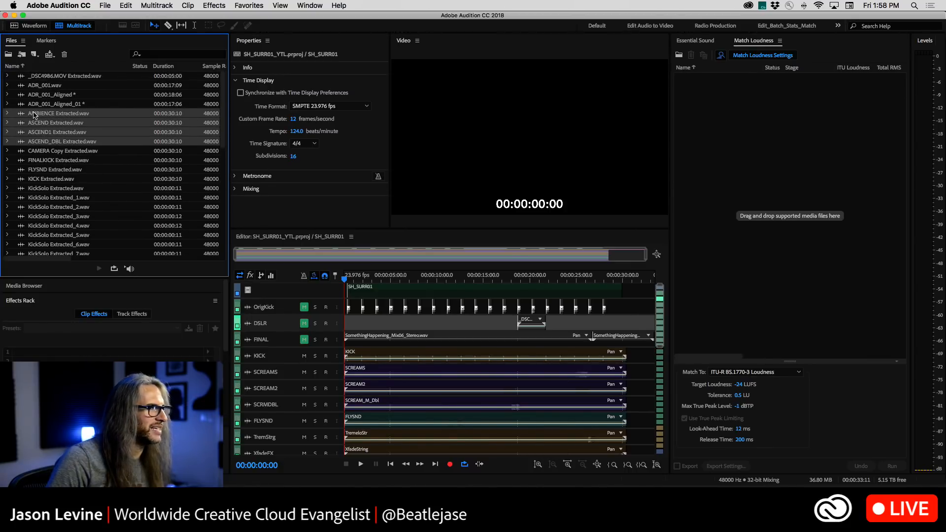
pyautogui.moveTo(35, 116); pyautogui.dragTo(742, 179)
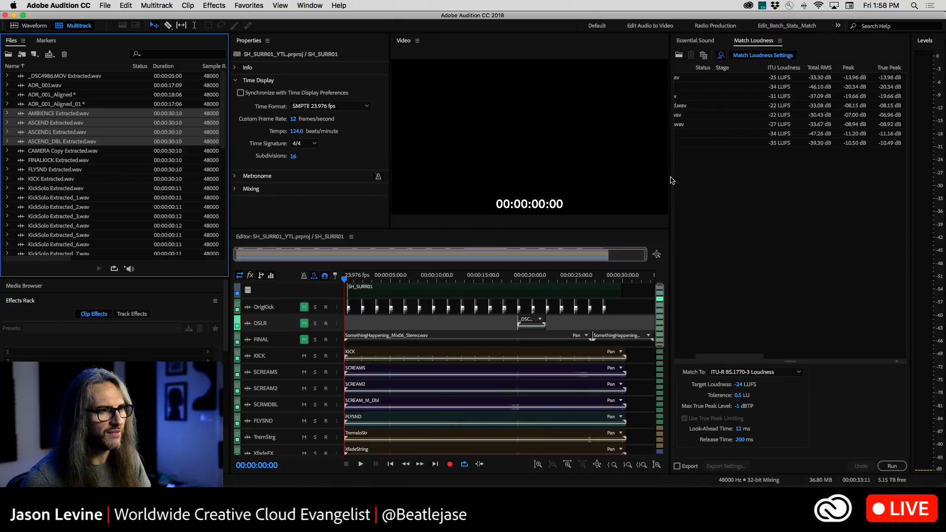
# Dock Match Loudness beside the Editor and narrow its Stage column so the loudness readings can be compared
pyautogui.moveTo(753, 37); pyautogui.dragTo(466, 343)
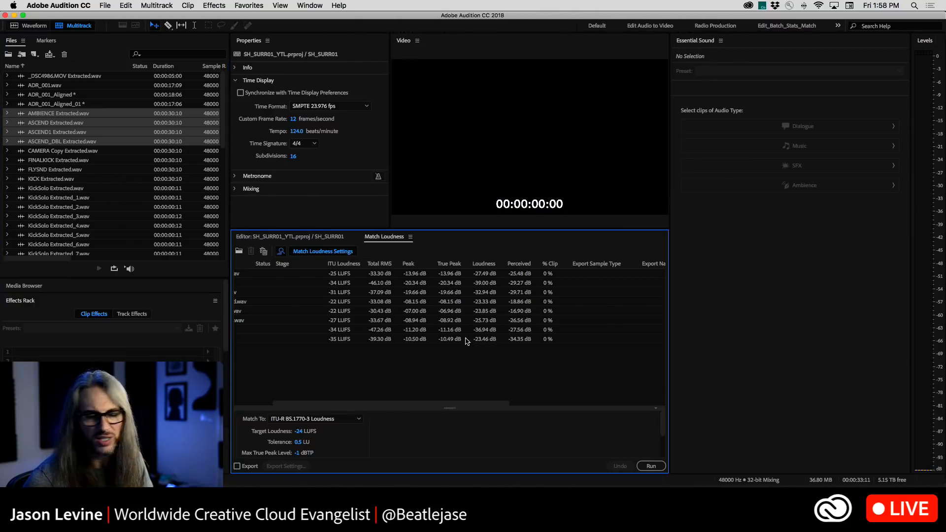
pyautogui.hscroll(-3, 314, 358)
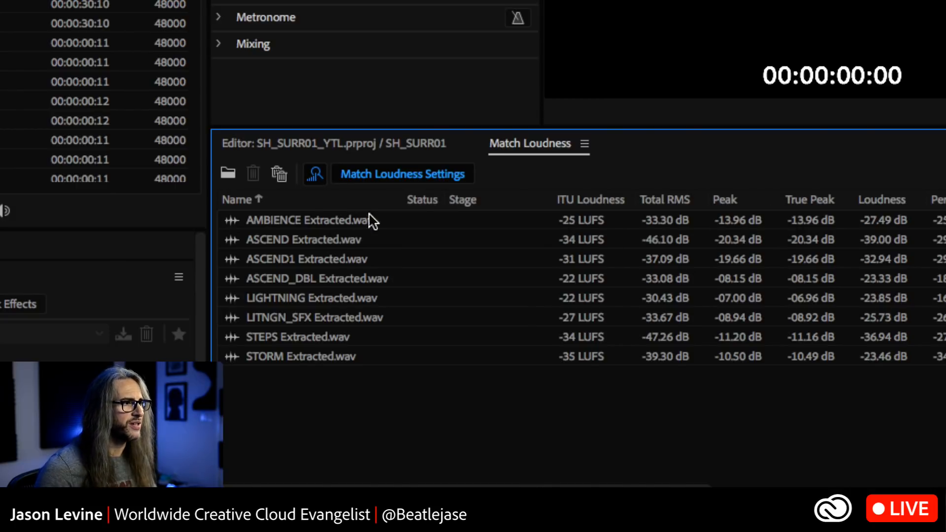
pyautogui.moveTo(556, 202); pyautogui.dragTo(501, 200)
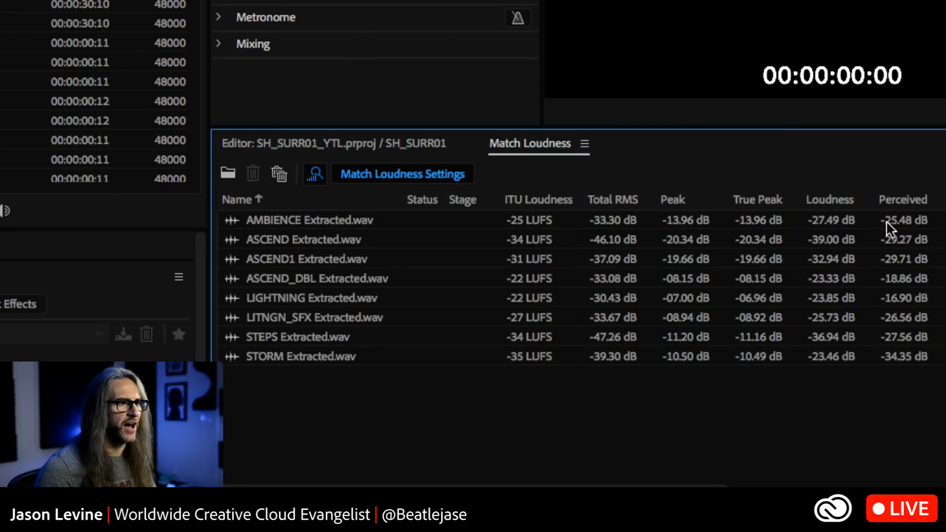
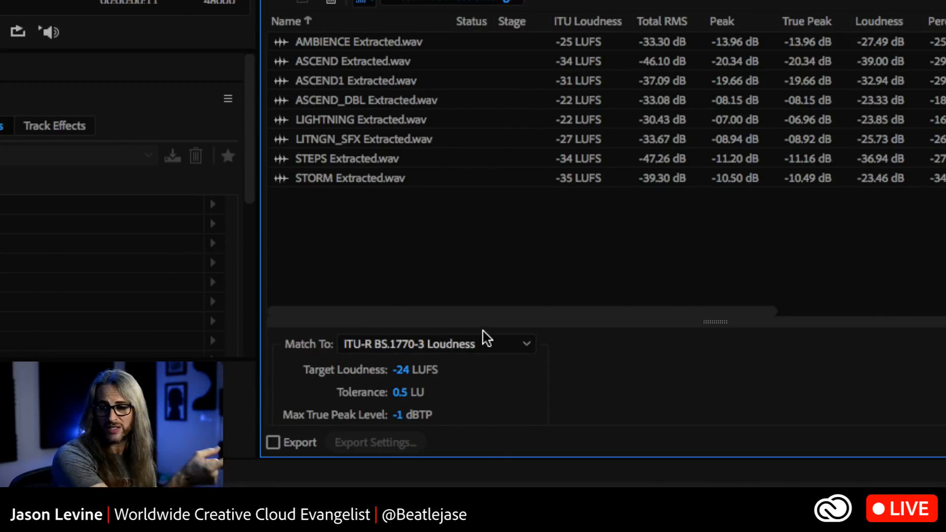
# Switch the loudness matching standard to EBU R128 Loudness, and return it to ITU-R BS.1770-3 Loudness
pyautogui.click(493, 340)
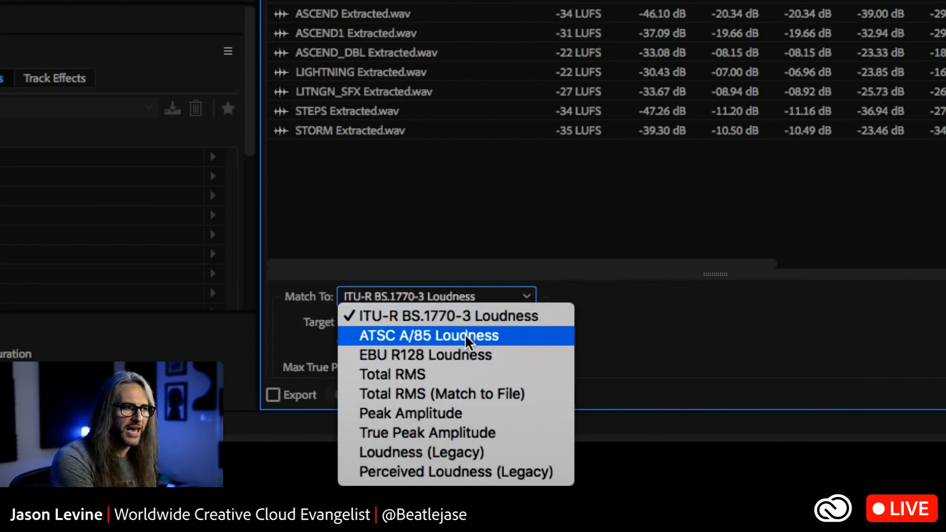
pyautogui.click(464, 355)
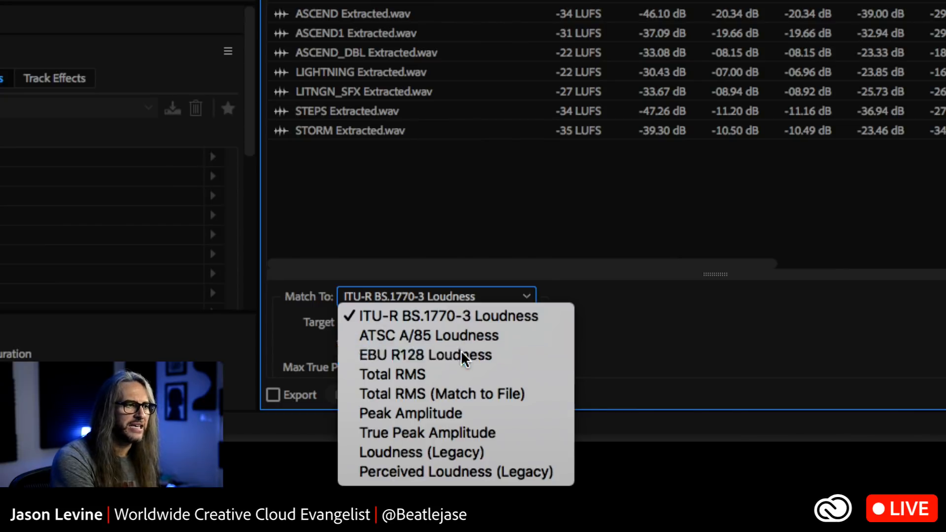
pyautogui.click(450, 298)
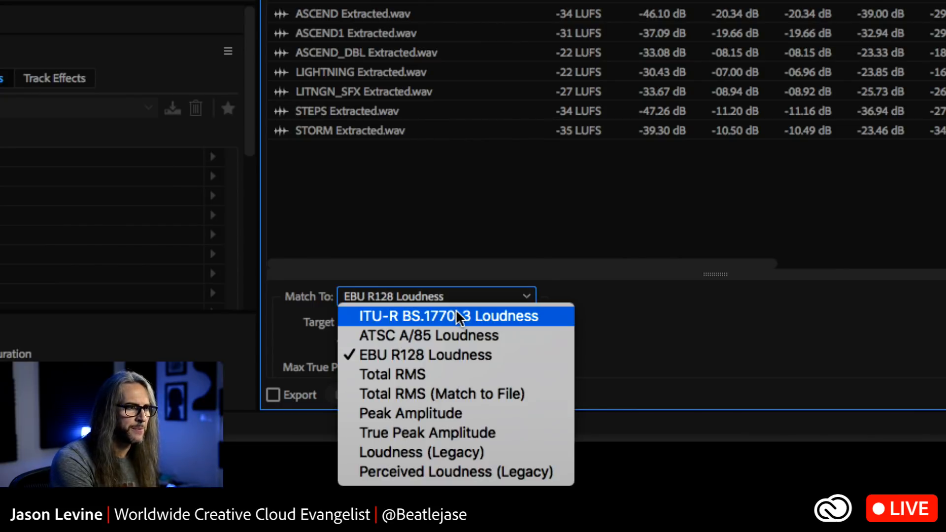
pyautogui.click(461, 318)
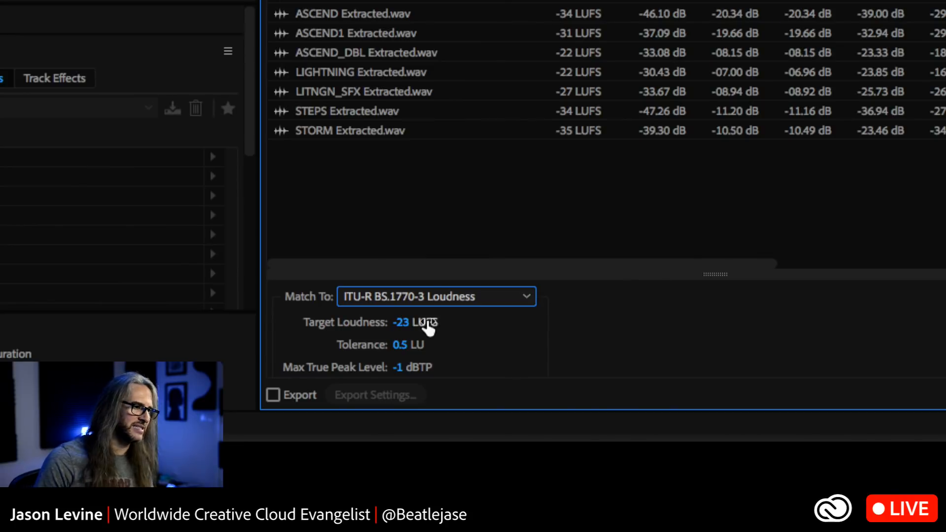
# Set the target loudness to -16 LUFS and review the true peak limiting, look-ahead and release settings
pyautogui.click(403, 324)
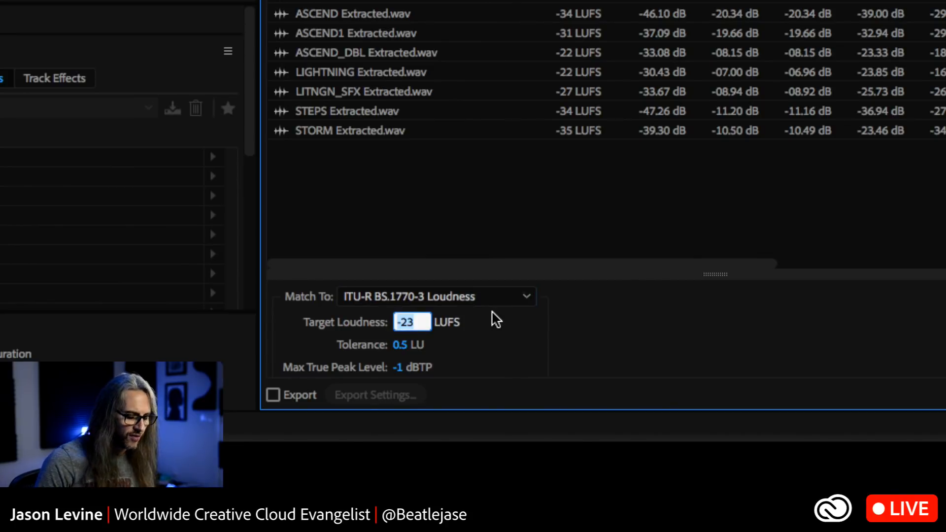
pyautogui.write('-16')
pyautogui.press('Return')
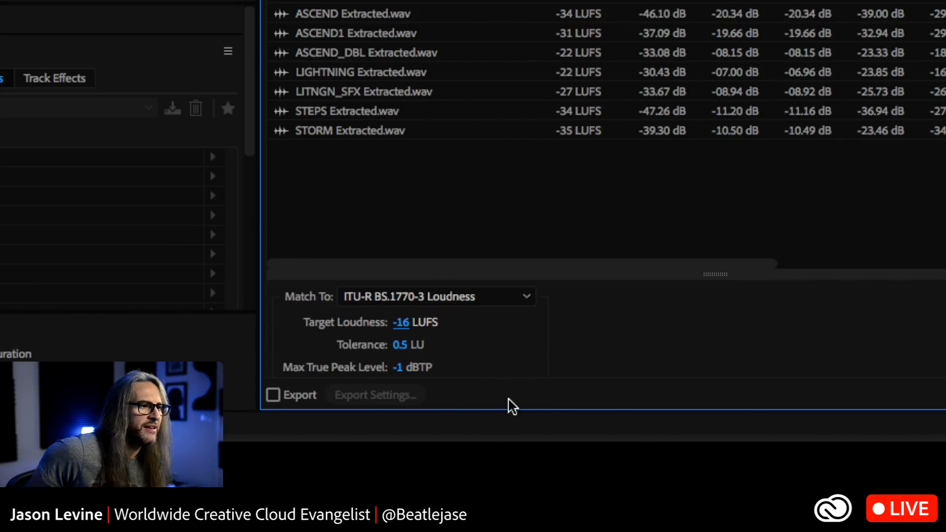
pyautogui.scroll(-3, 518, 367)
pyautogui.scroll(1, 522, 367)
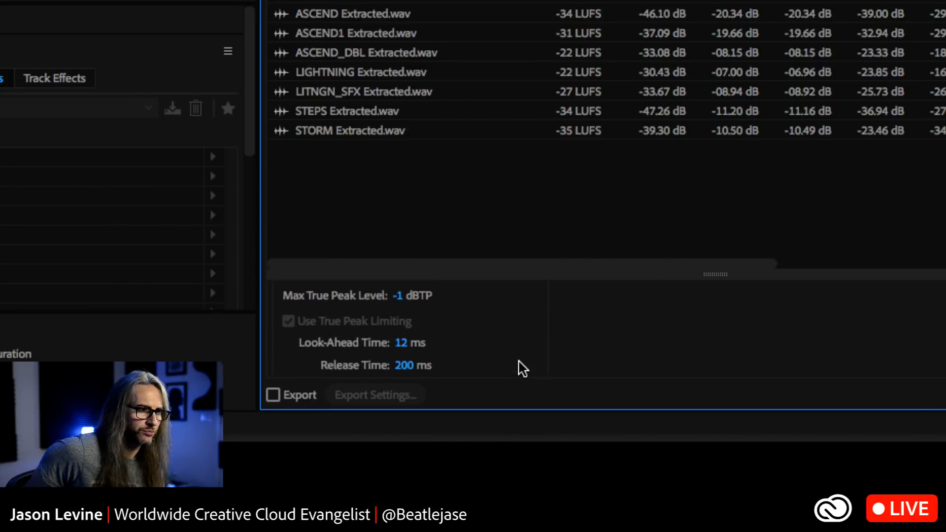
pyautogui.scroll(-1, 522, 367)
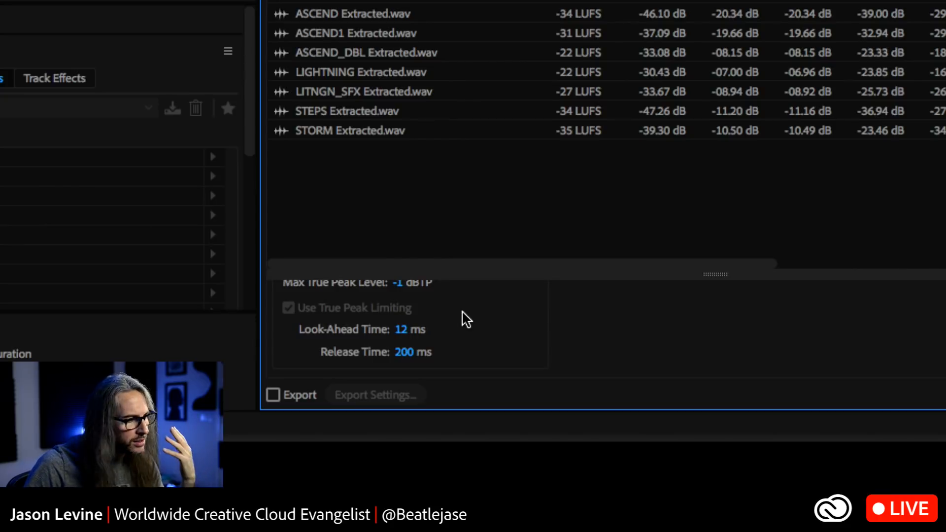
pyautogui.scroll(3, 465, 318)
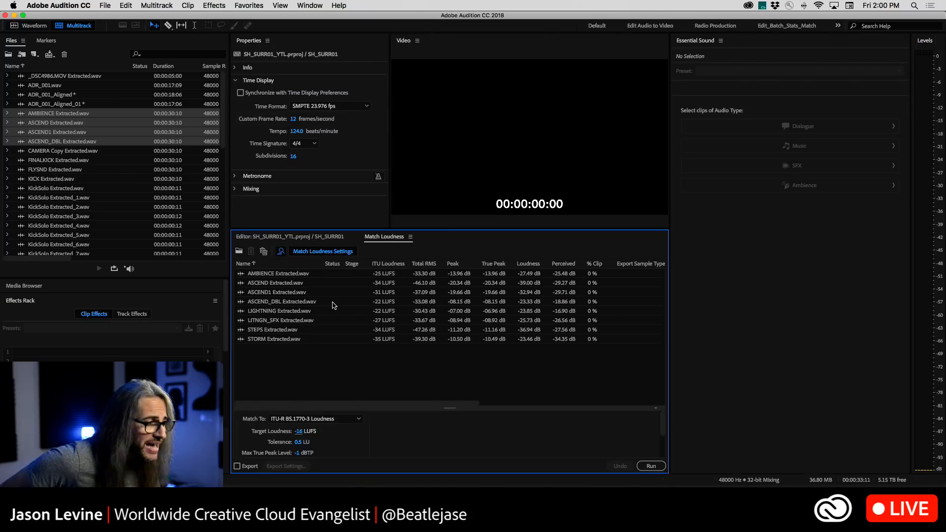
# Open LIGHTNING Extracted.wav from the Match Loudness list in the waveform Editor and play it back
pyautogui.click(257, 303)
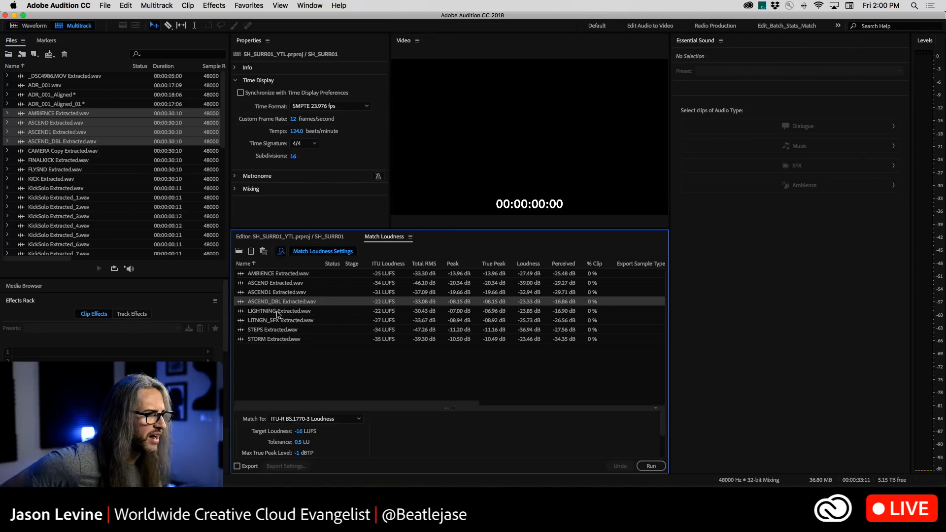
pyautogui.click(279, 312)
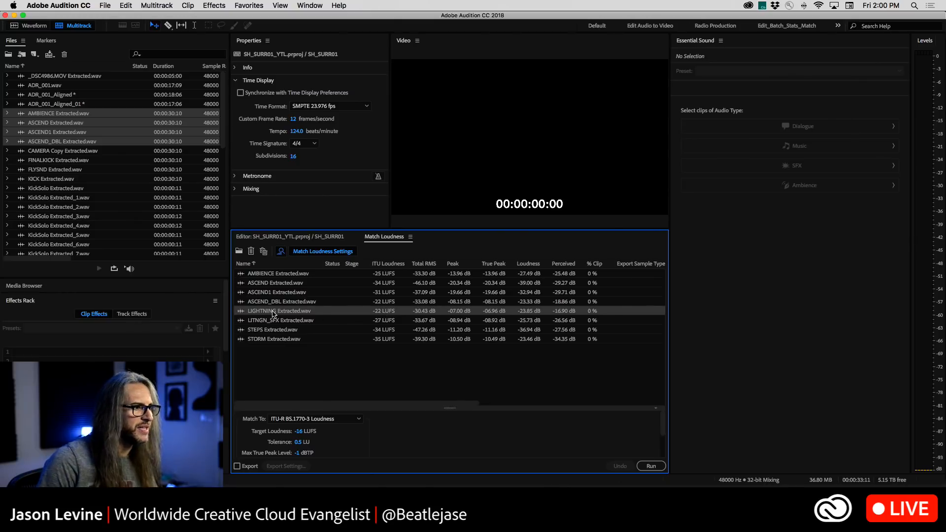
pyautogui.doubleClick(258, 312)
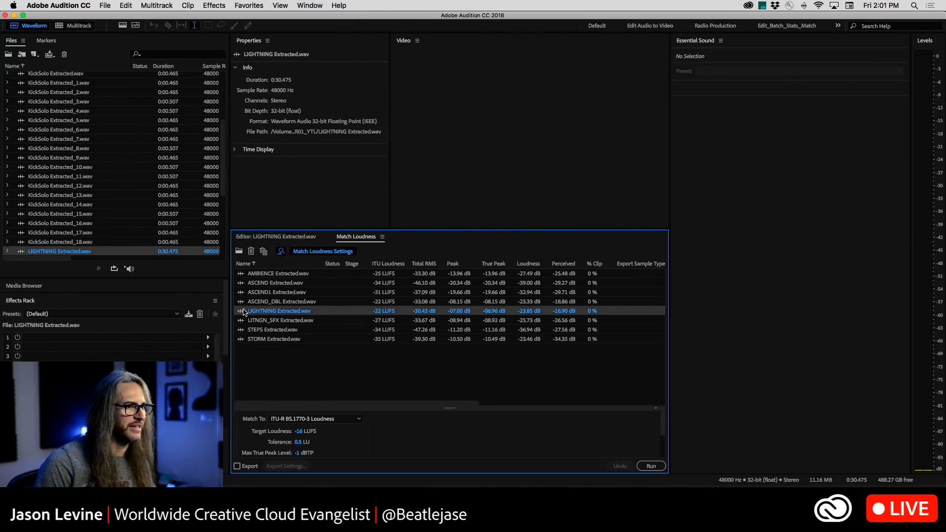
pyautogui.click(34, 25)
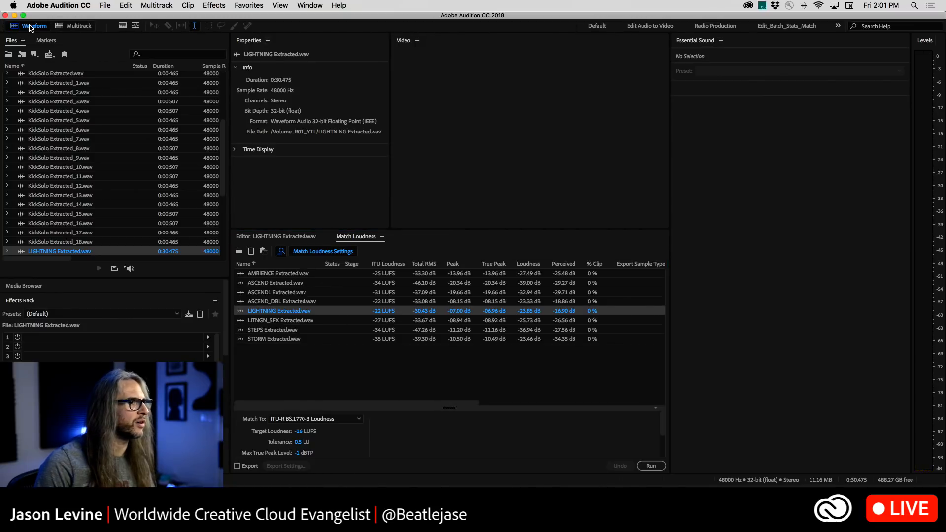
pyautogui.click(270, 238)
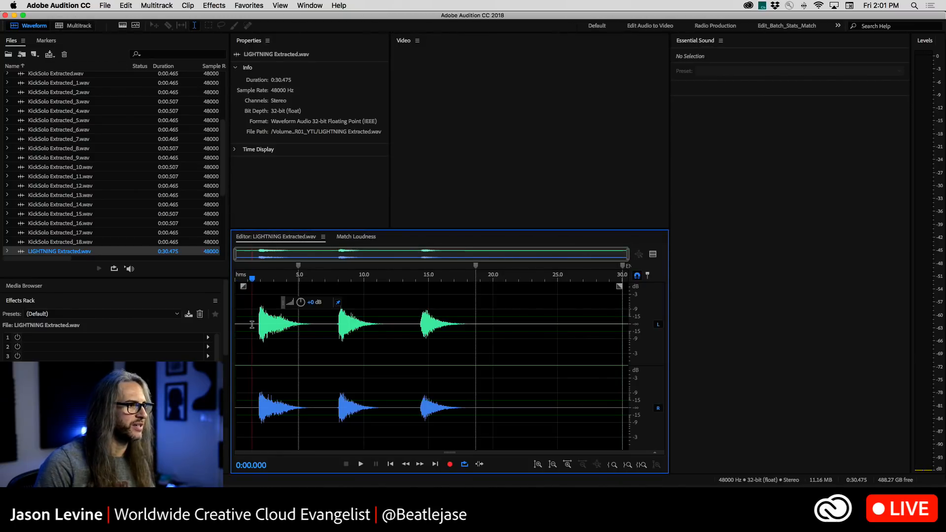
pyautogui.press('space')
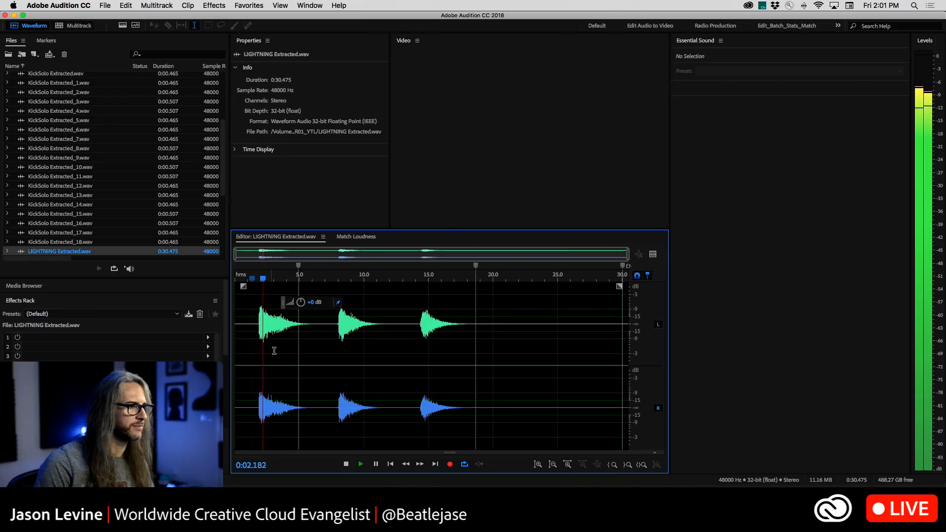
# Go back to Match Loudness and set its matching mode to Total RMS (Match to File)
pyautogui.click(355, 236)
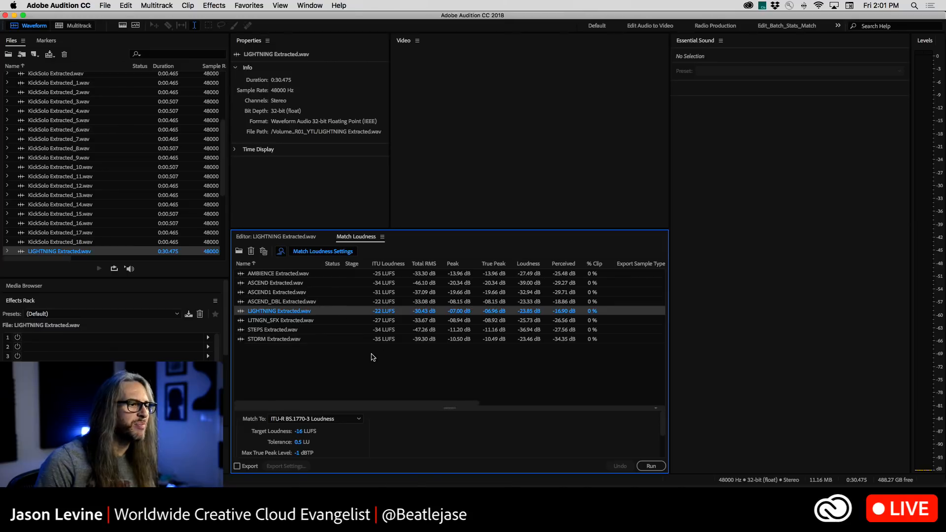
pyautogui.scroll(-3, 428, 434)
pyautogui.scroll(3, 427, 434)
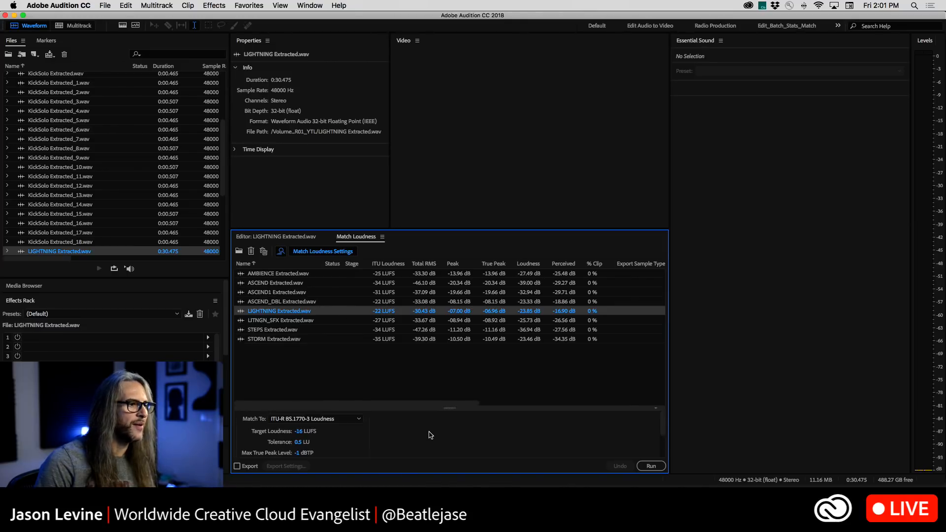
pyautogui.click(350, 419)
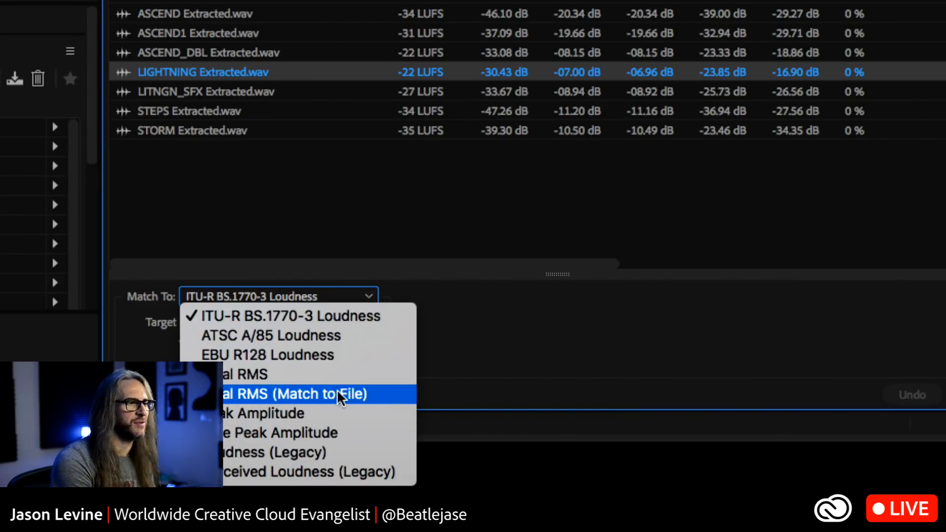
pyautogui.click(363, 394)
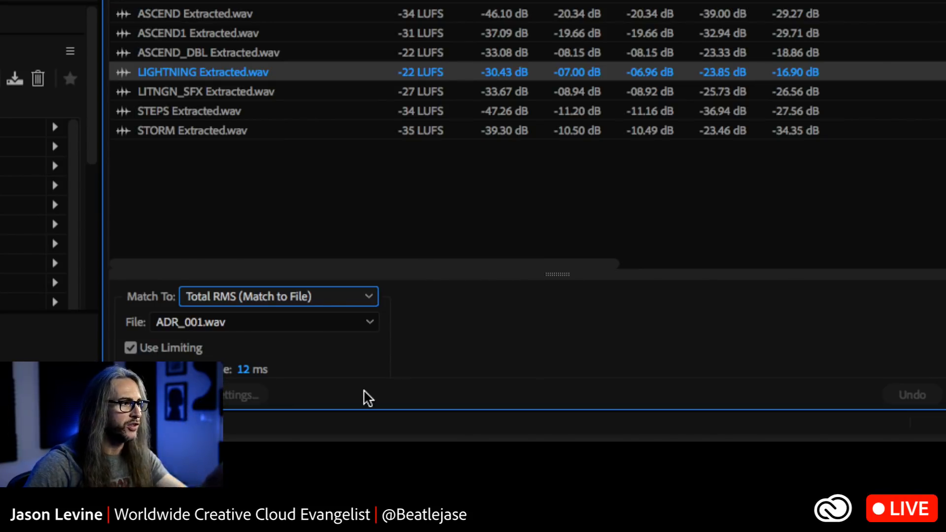
# Choose LIGHTNING Extracted.wav as the reference file and run the loudness match on the listed clips
pyautogui.click(270, 318)
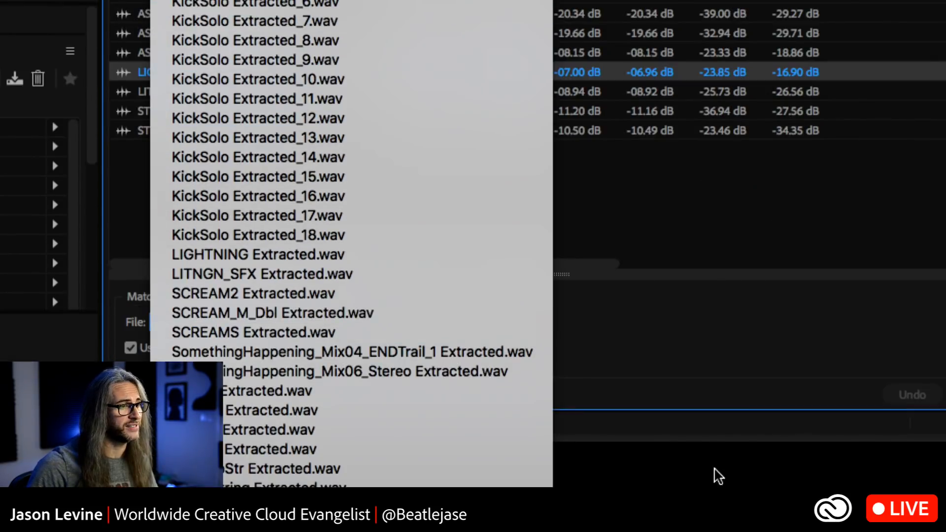
pyautogui.click(698, 376)
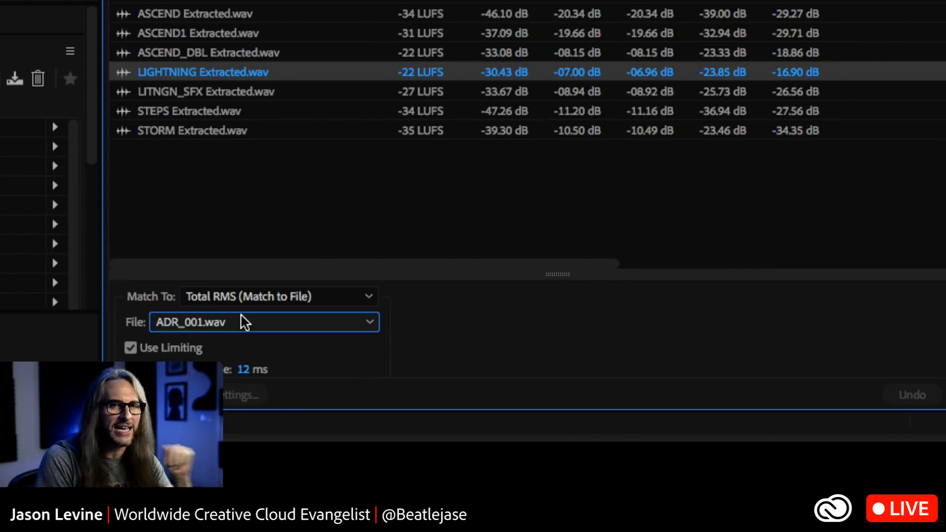
pyautogui.click(249, 322)
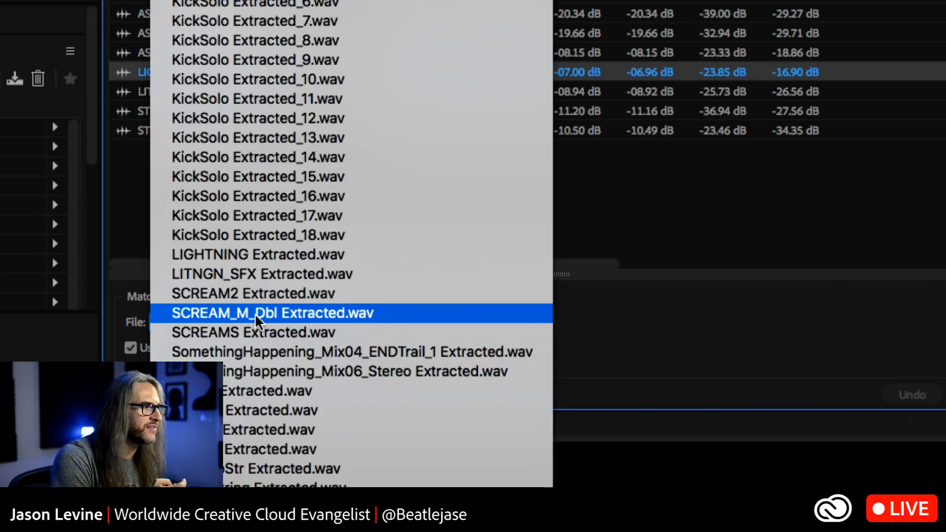
pyautogui.click(264, 255)
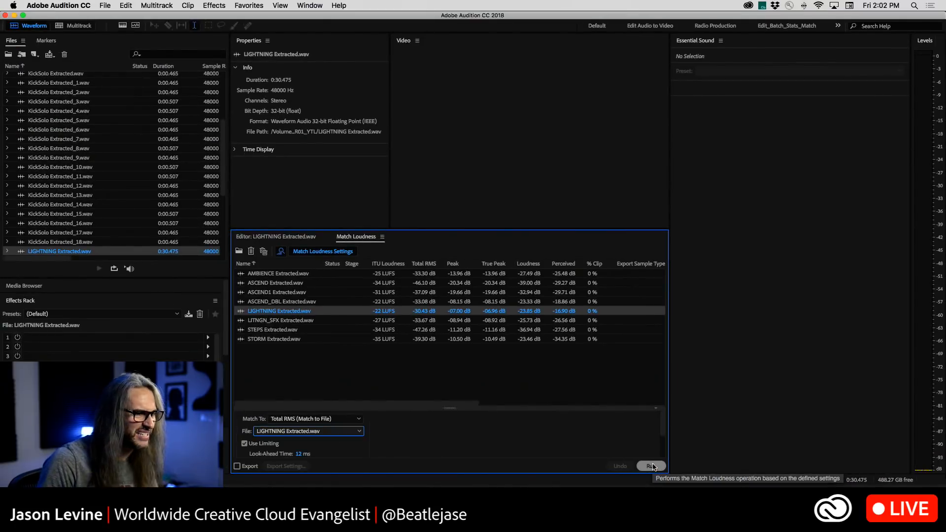
pyautogui.click(652, 466)
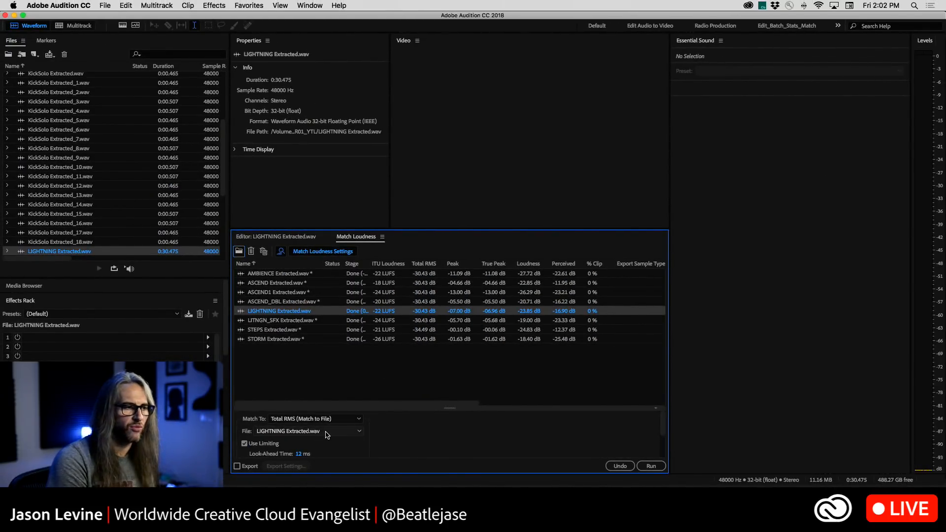
# Change the reference file to AMBIENCE Extracted.wav, undo the previous loudness match and run it again
pyautogui.click(326, 434)
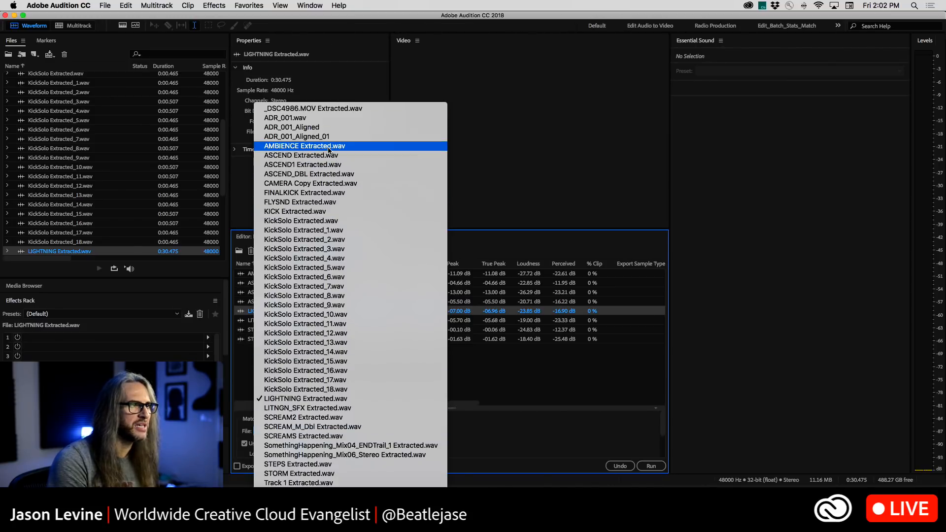
pyautogui.click(306, 146)
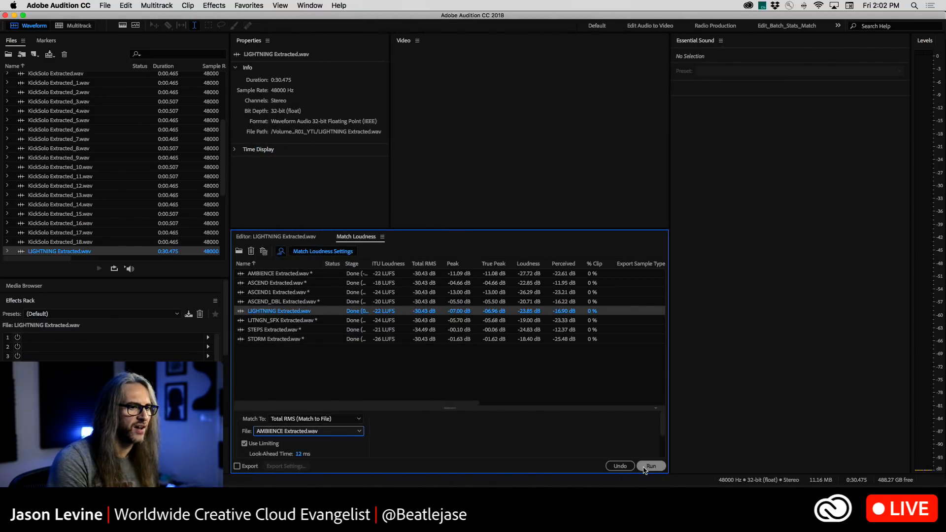
pyautogui.click(619, 466)
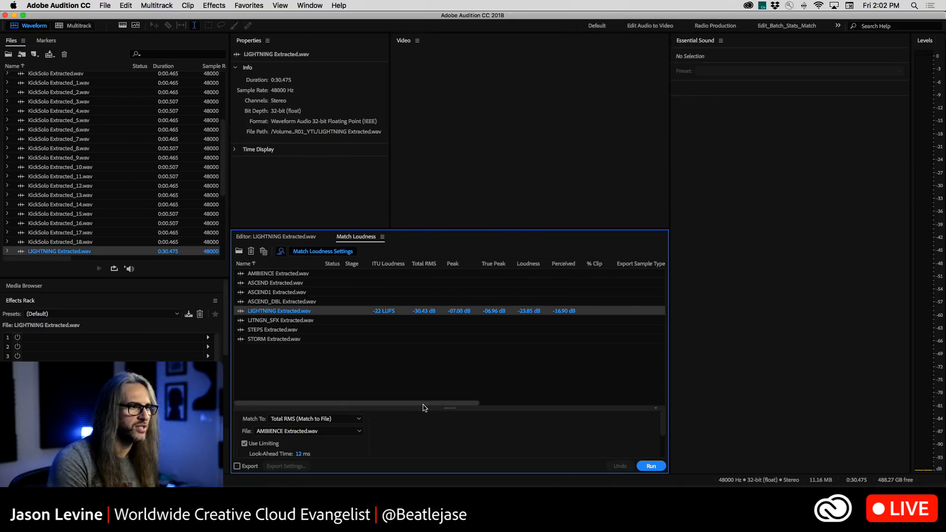
pyautogui.click(650, 466)
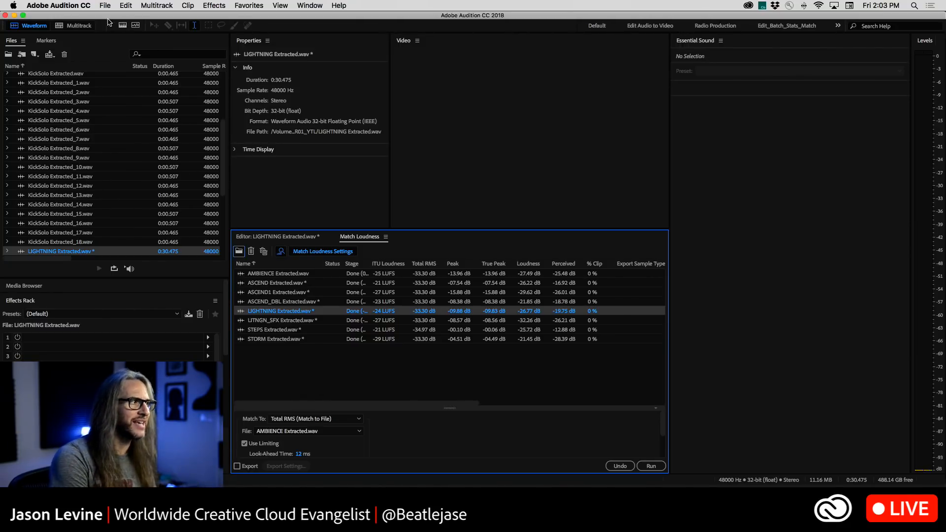
# Switch to the SH_SURR01 multitrack session, look through its tracks in the Editor, and return to the Match Loudness results
pyautogui.click(81, 26)
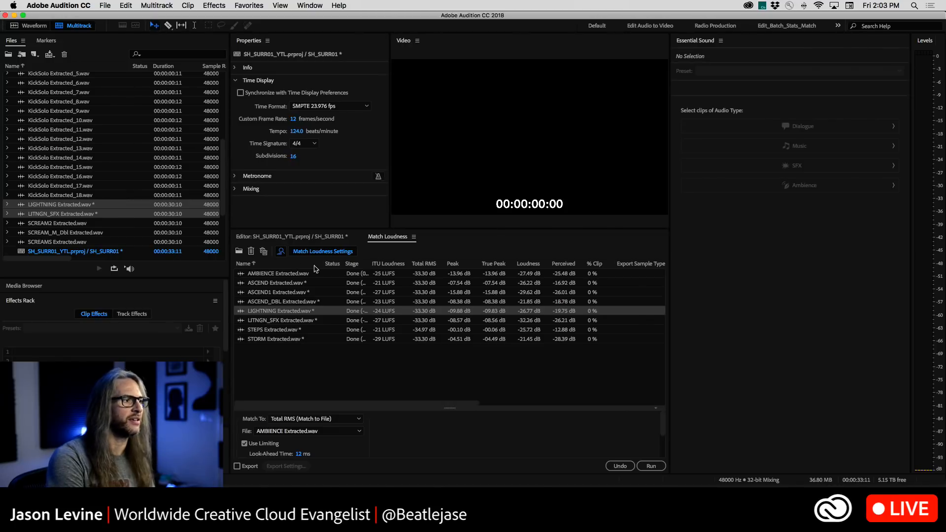
pyautogui.click(278, 237)
pyautogui.moveTo(658, 321); pyautogui.dragTo(660, 461)
pyautogui.moveTo(660, 416); pyautogui.dragTo(662, 314)
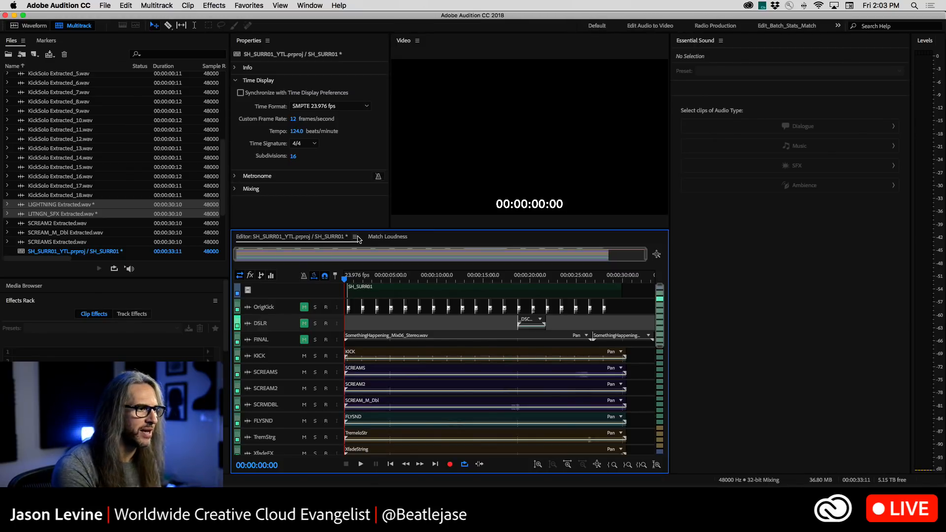
pyautogui.click(384, 237)
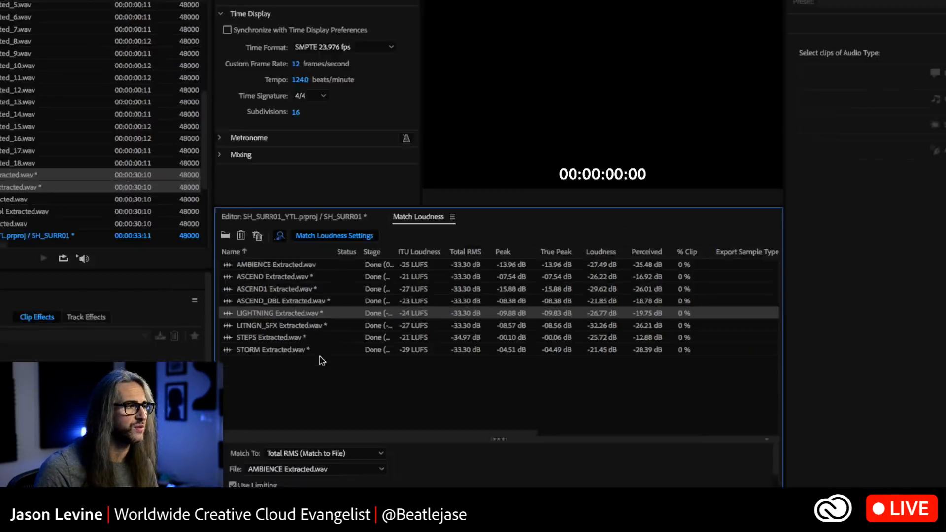
# Return to the SH_SURR01 multitrack session in the Editor and examine its available export options
pyautogui.click(102, 6)
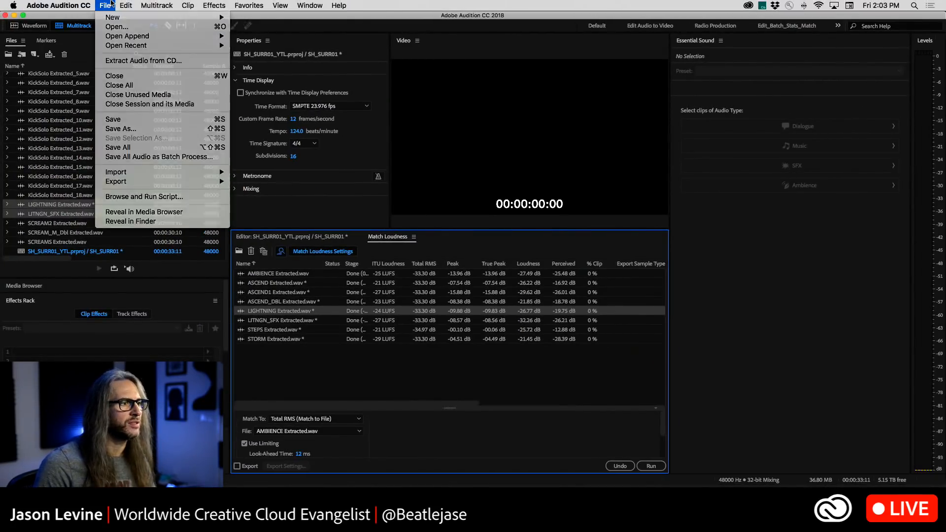
pyautogui.click(109, 5)
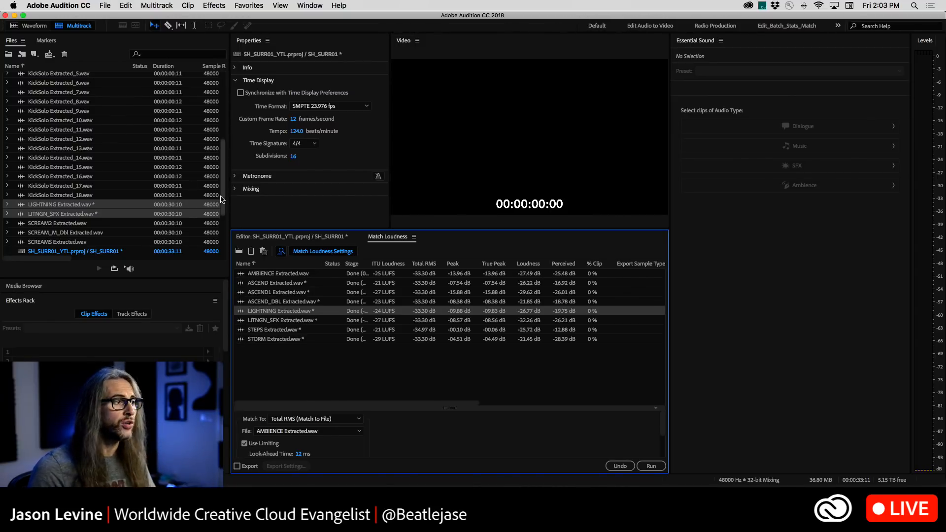
pyautogui.click(289, 239)
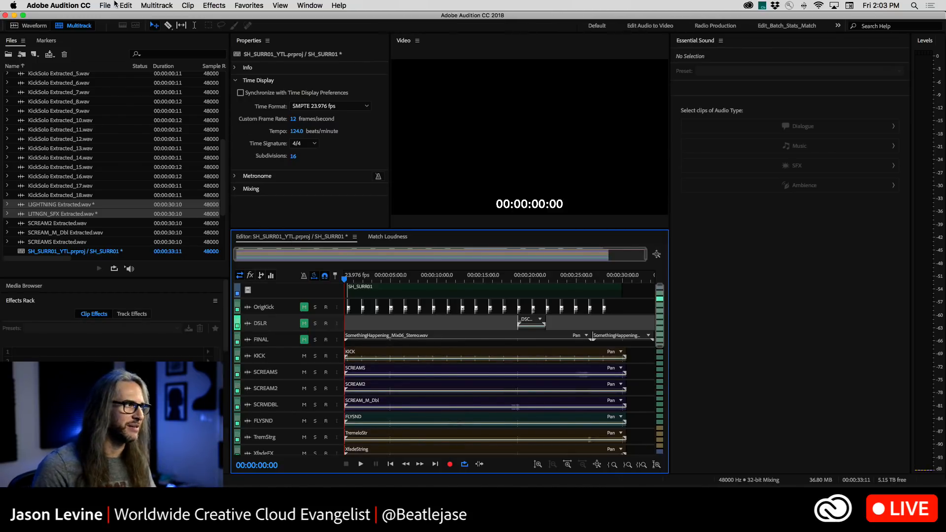
pyautogui.click(171, 5)
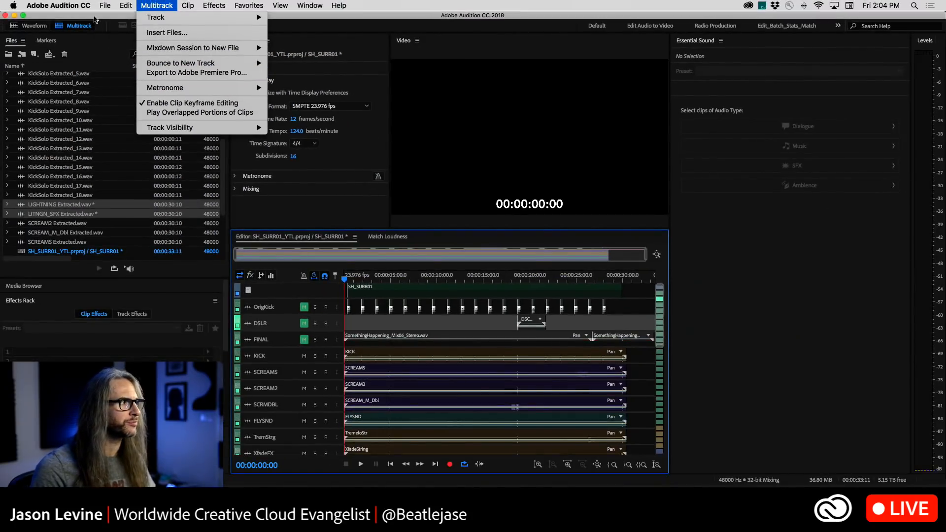
pyautogui.click(105, 5)
pyautogui.moveTo(121, 182)
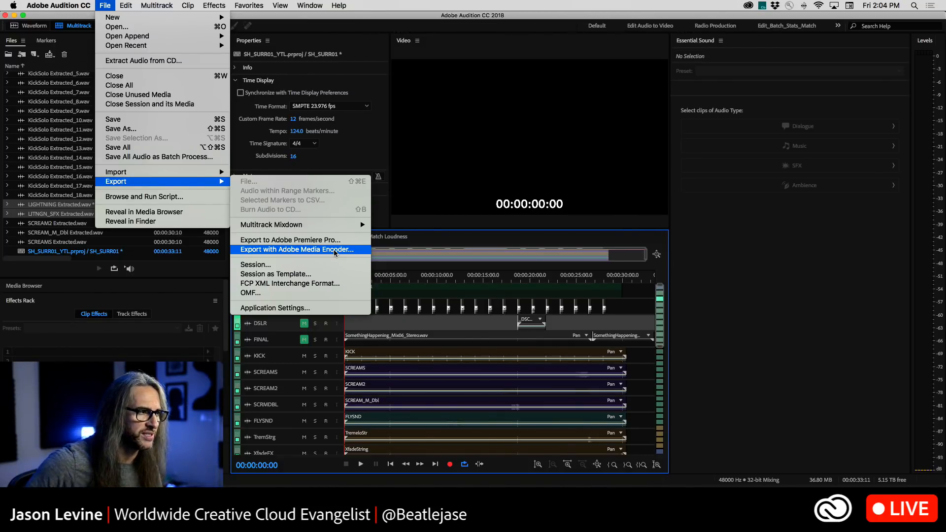
pyautogui.click(282, 5)
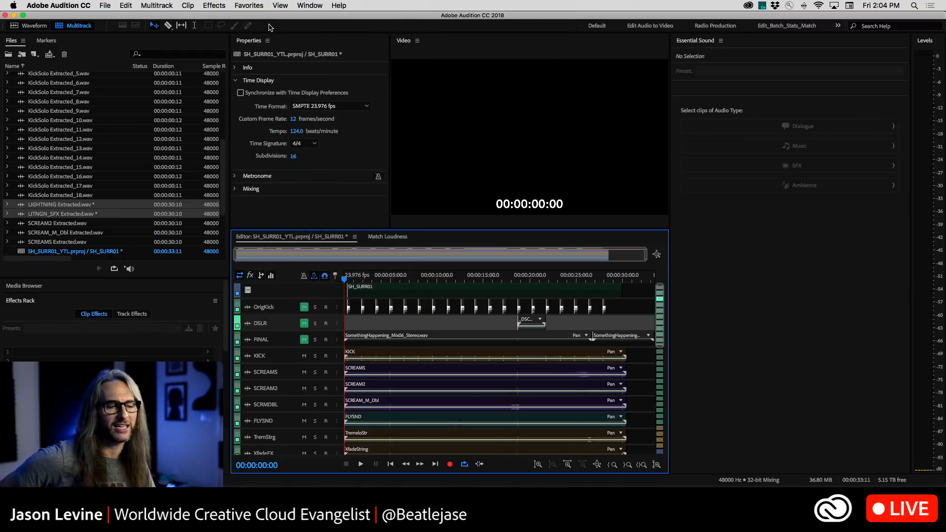
# Try the session mixdown option in the Export to Adobe Premiere Pro settings, and cancel the export
pyautogui.click(105, 5)
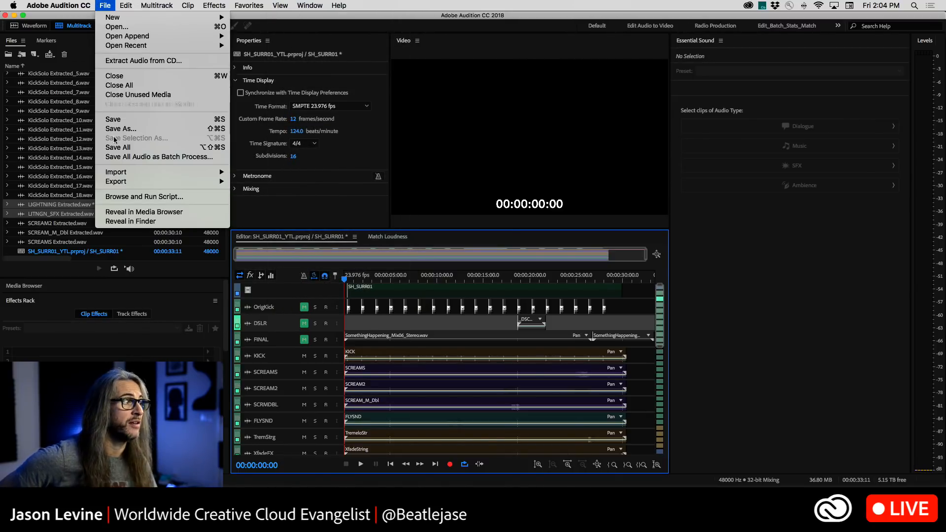
pyautogui.moveTo(126, 186)
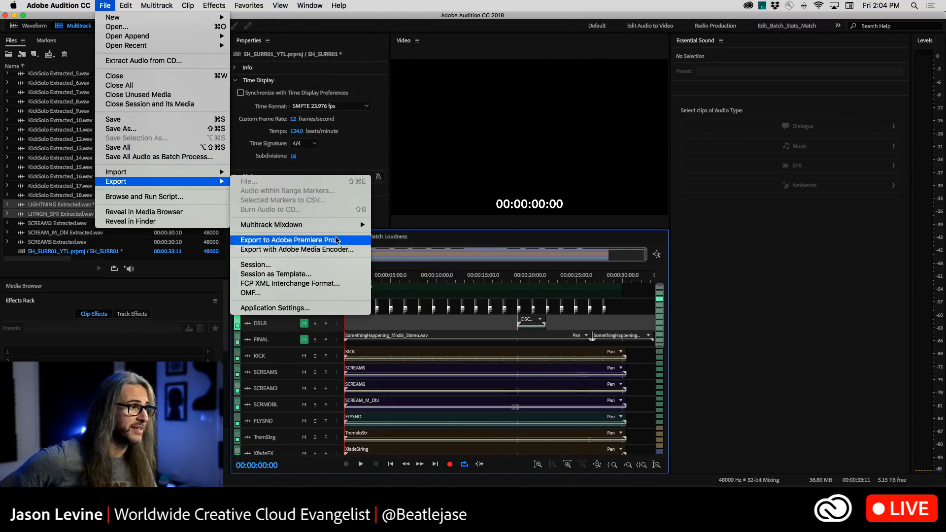
pyautogui.click(170, 69)
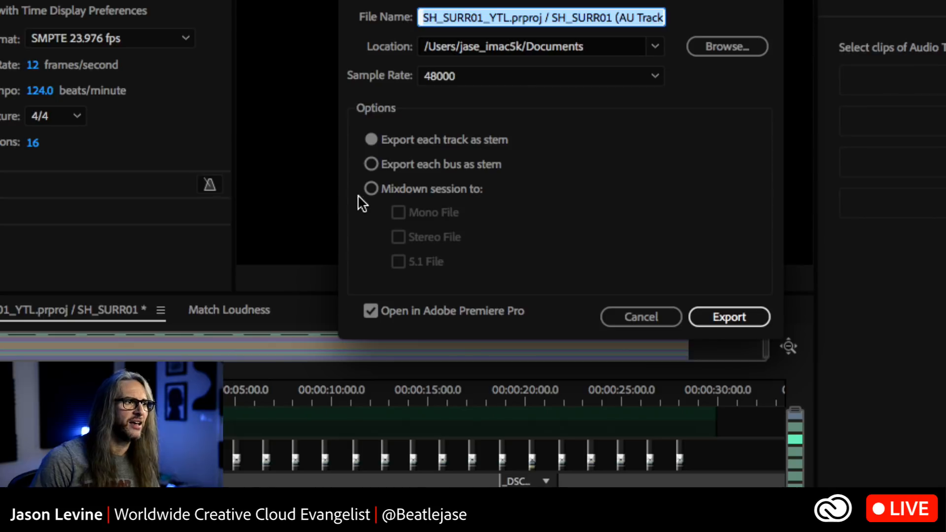
pyautogui.click(371, 191)
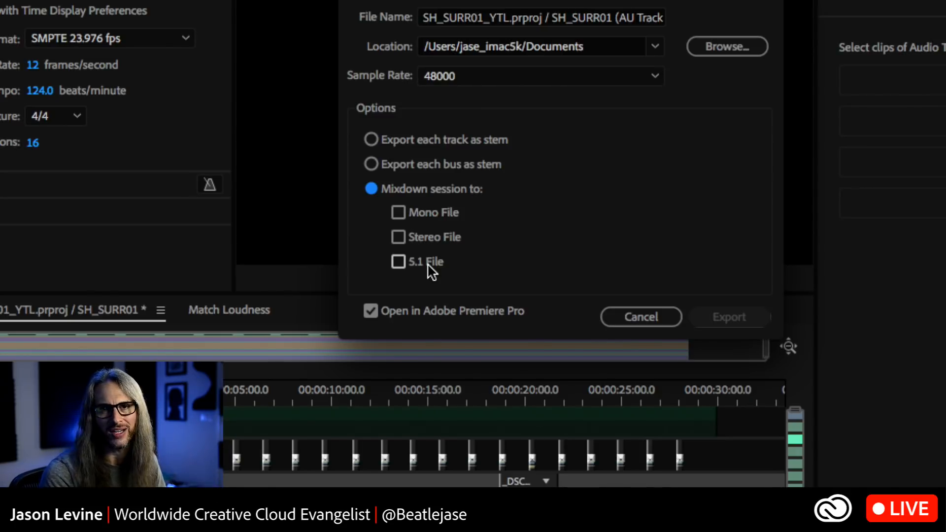
pyautogui.click(646, 319)
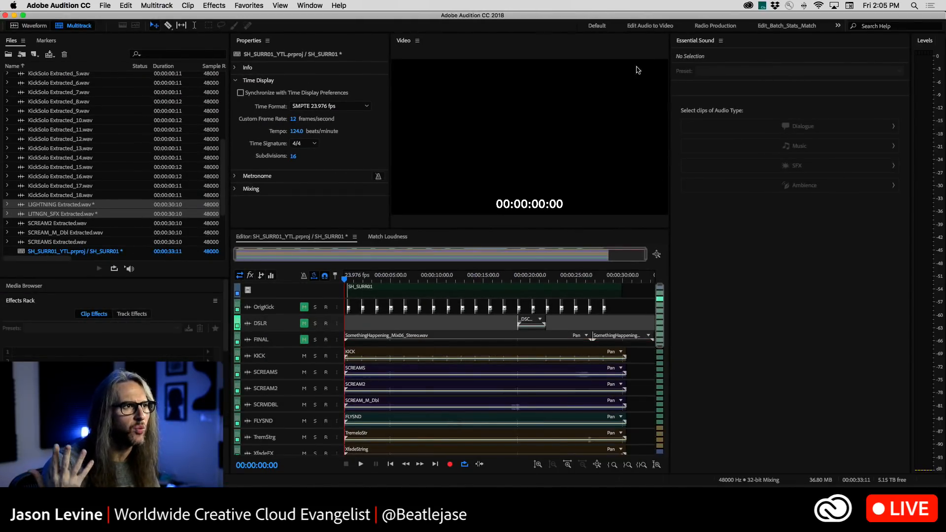
# Switch to the Default workspace and open the KICK clip in the waveform editor
pyautogui.click(597, 26)
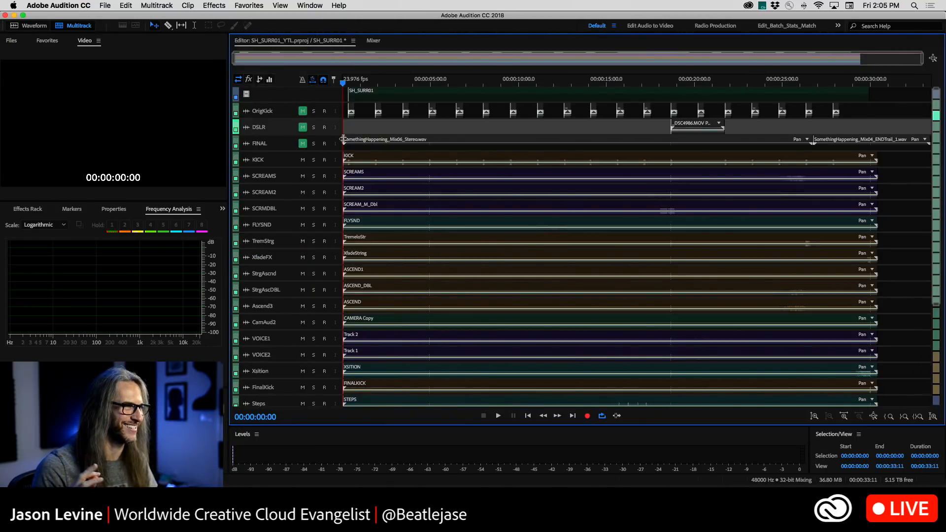
pyautogui.doubleClick(374, 161)
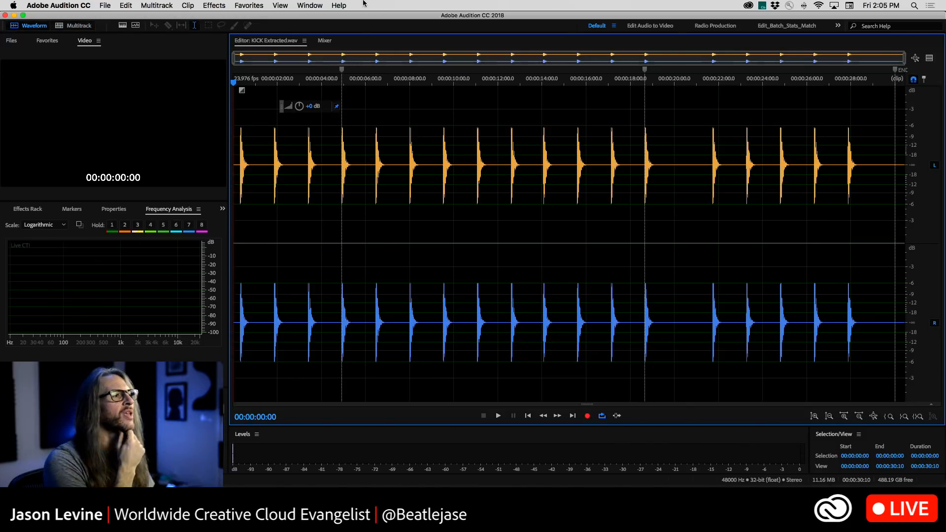
pyautogui.click(309, 4)
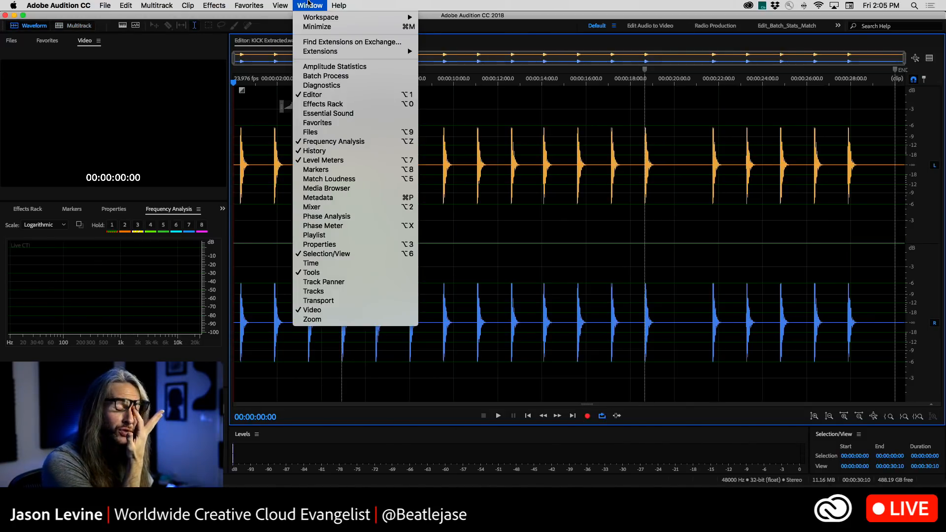
pyautogui.click(92, 12)
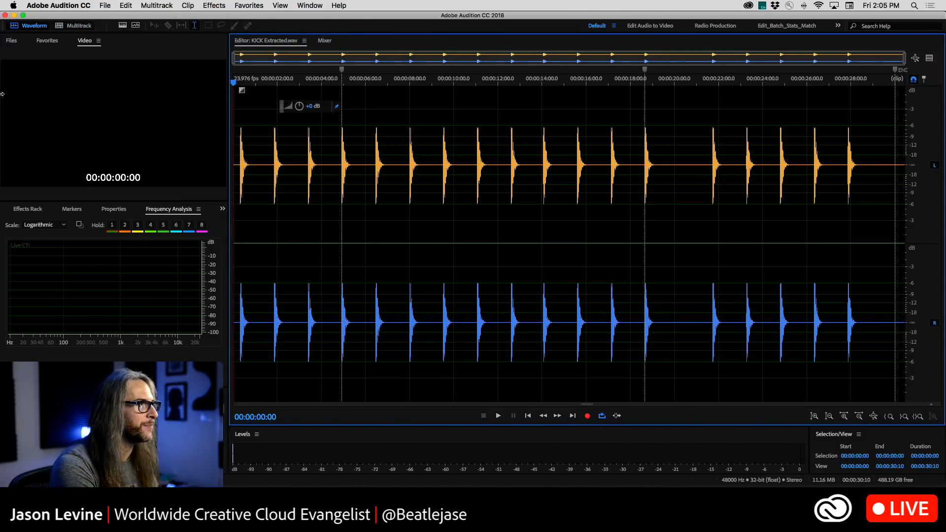
# Open ADR_001.wav from the session's file list in the waveform editor and place the playhead at about 0:00.298
pyautogui.click(8, 40)
pyautogui.scroll(4, 89, 111)
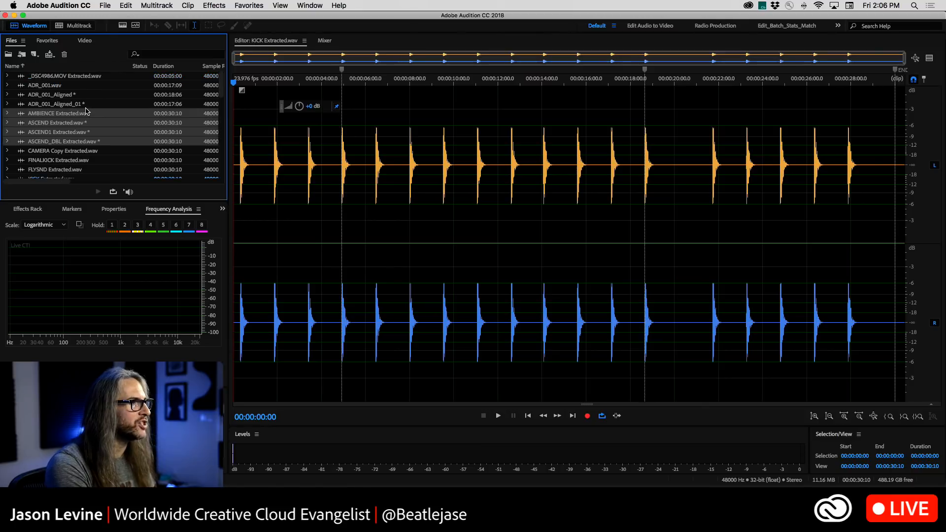
pyautogui.click(64, 87)
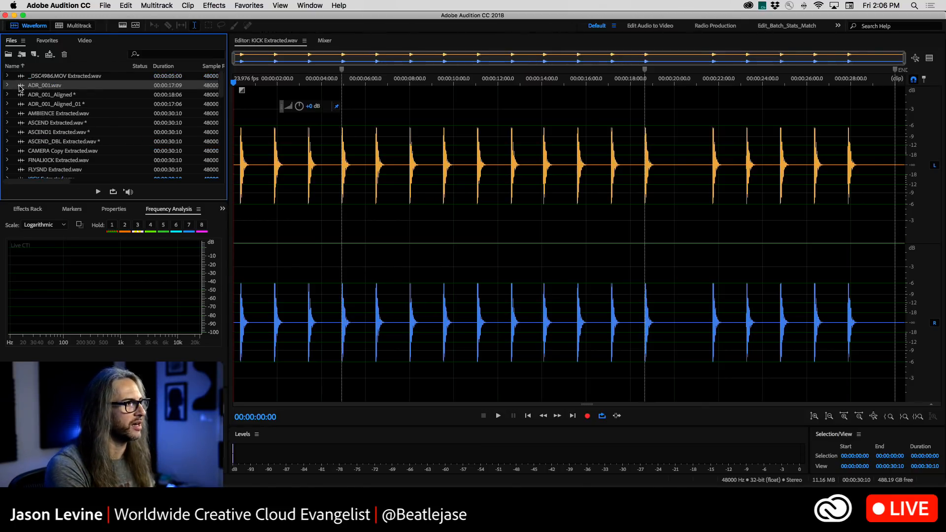
pyautogui.hscroll(3, 20, 88)
pyautogui.hscroll(-3, 21, 87)
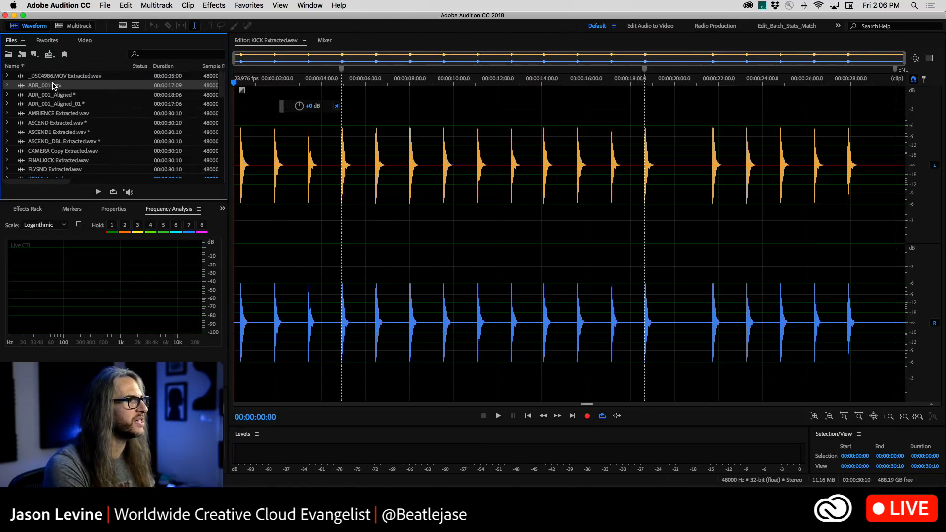
pyautogui.doubleClick(28, 87)
pyautogui.click(244, 234)
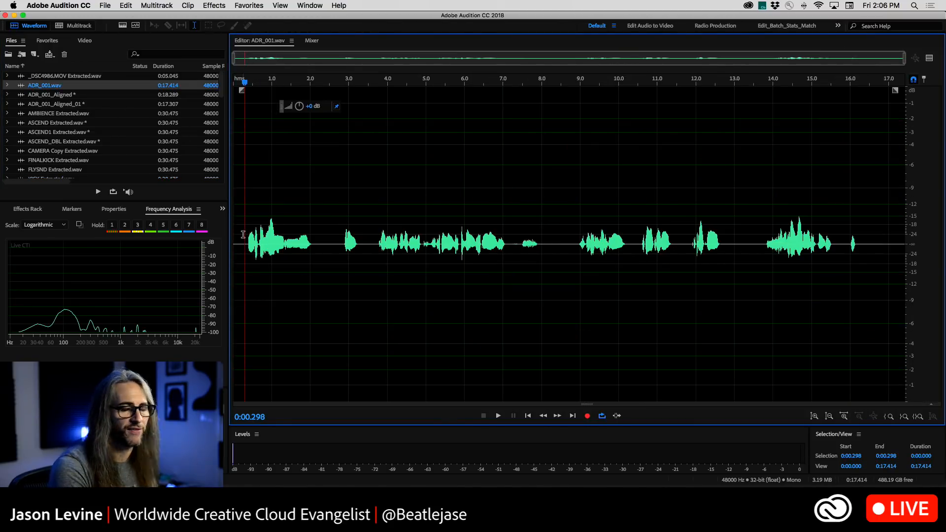
# Show Batch Process and start recording a new favorite for the ADR_001.wav edits
pyautogui.click(318, 4)
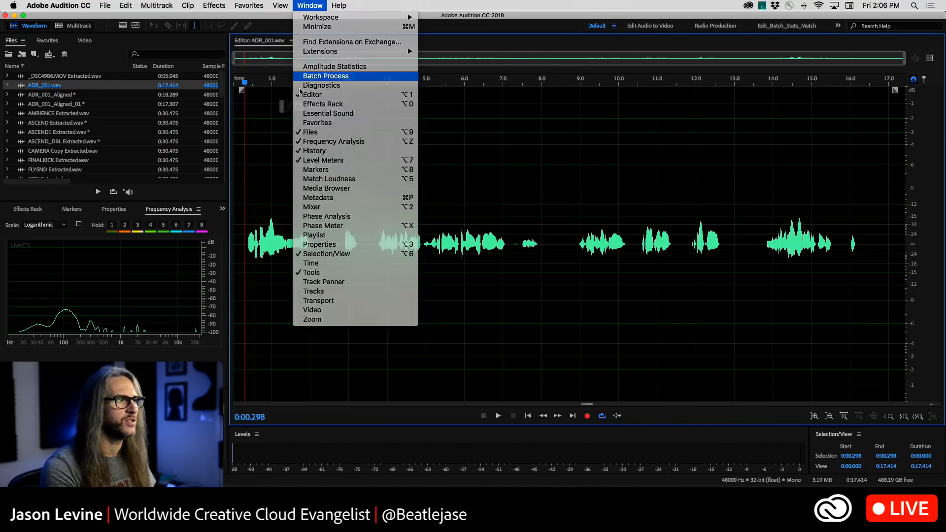
pyautogui.click(302, 77)
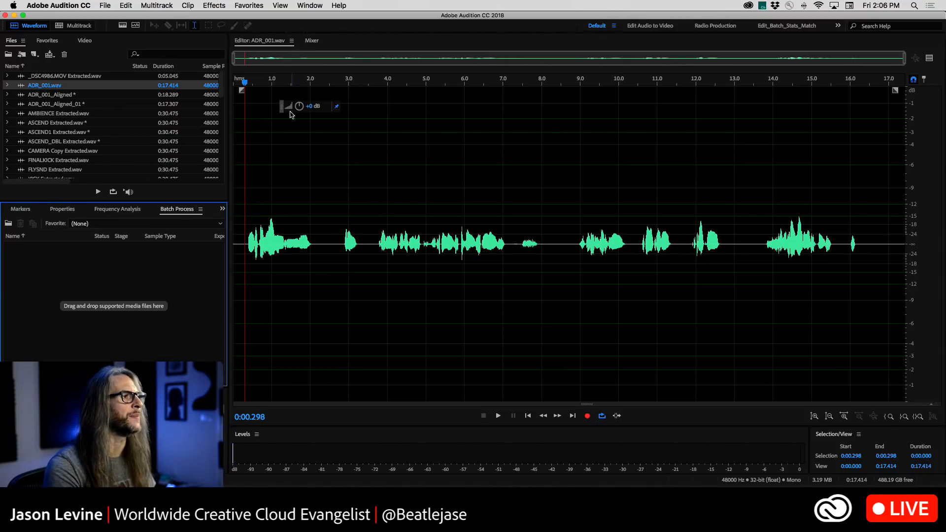
pyautogui.click(238, 5)
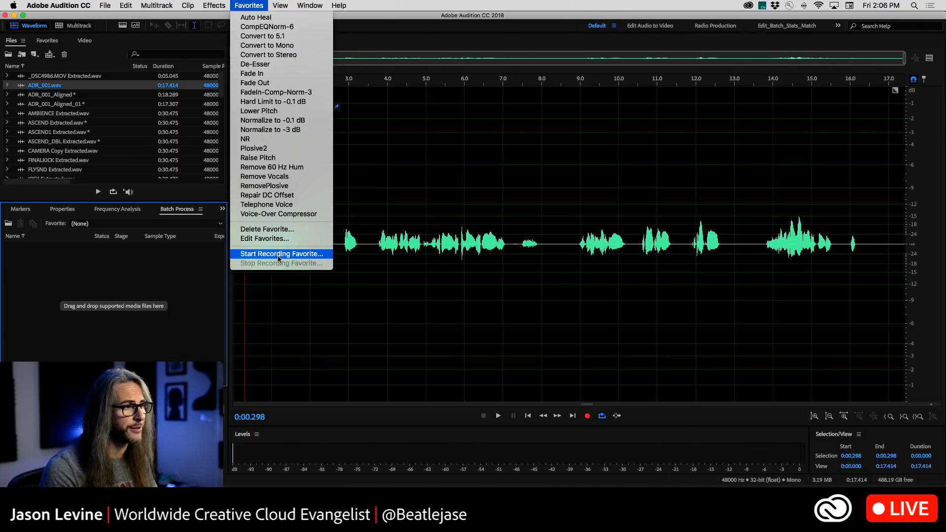
pyautogui.click(277, 255)
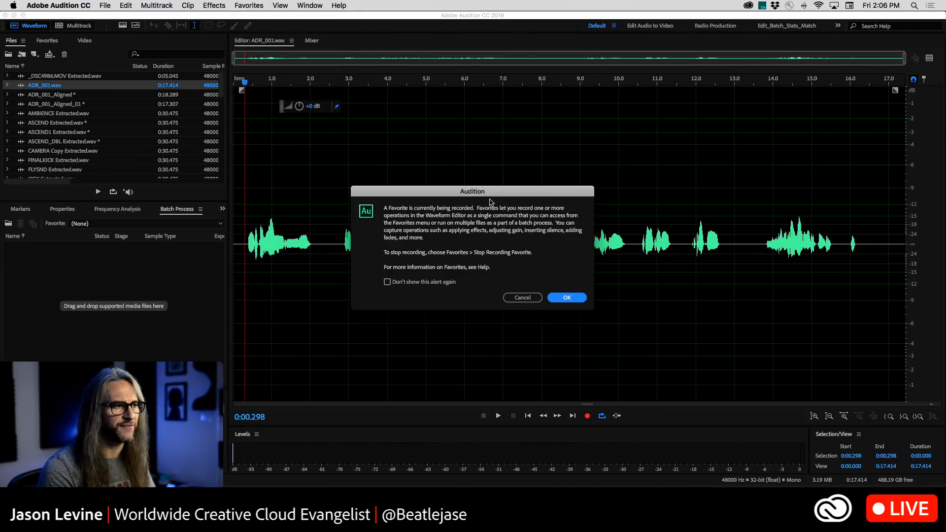
pyautogui.click(567, 297)
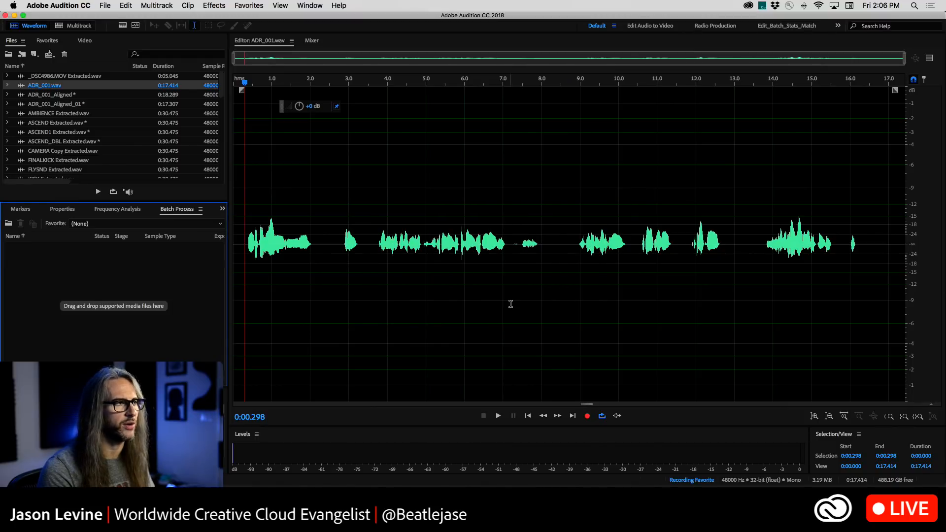
# Apply the Parametric Equalizer with the Old Time Radio preset to ADR_001.wav
pyautogui.click(213, 5)
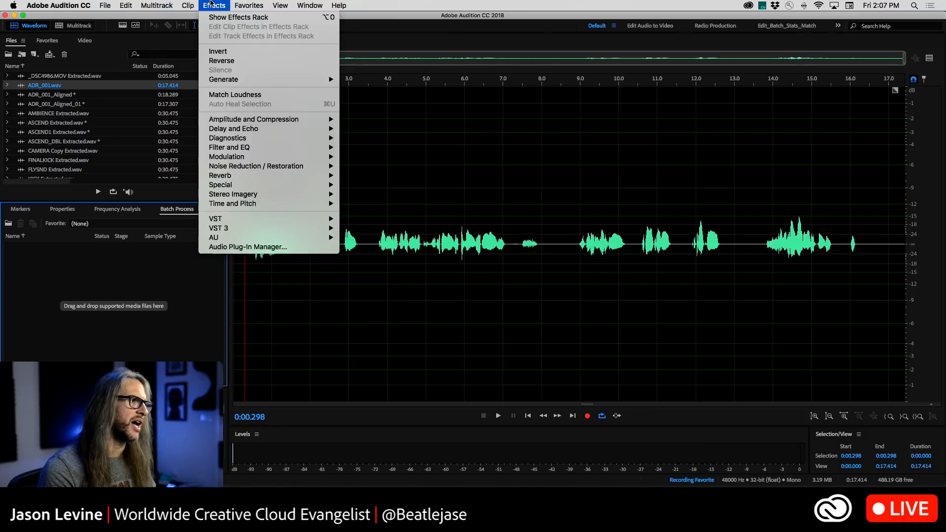
pyautogui.moveTo(235, 146)
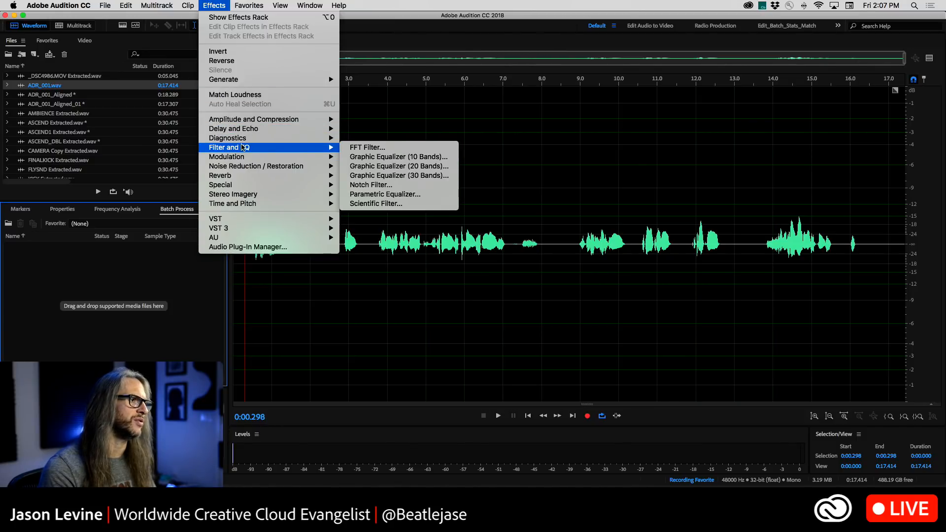
pyautogui.click(387, 194)
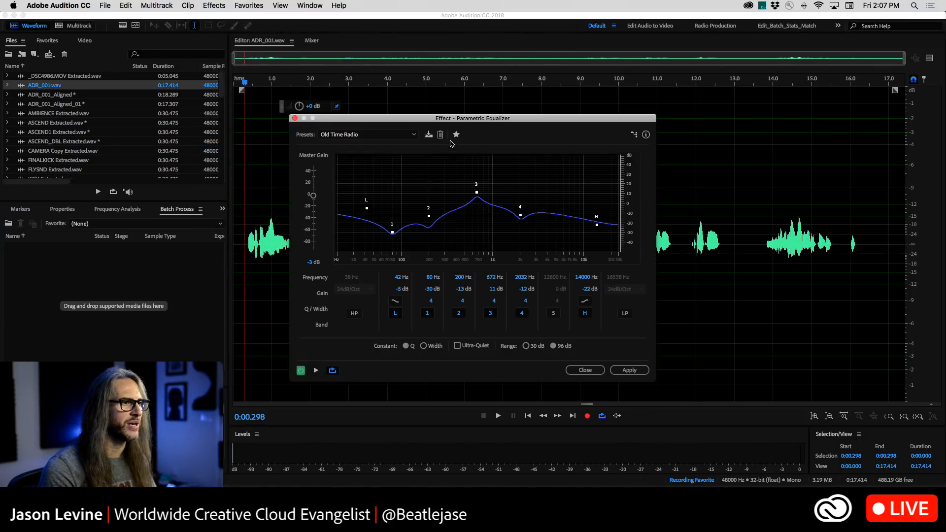
pyautogui.moveTo(407, 119); pyautogui.dragTo(481, 73)
pyautogui.click(441, 89)
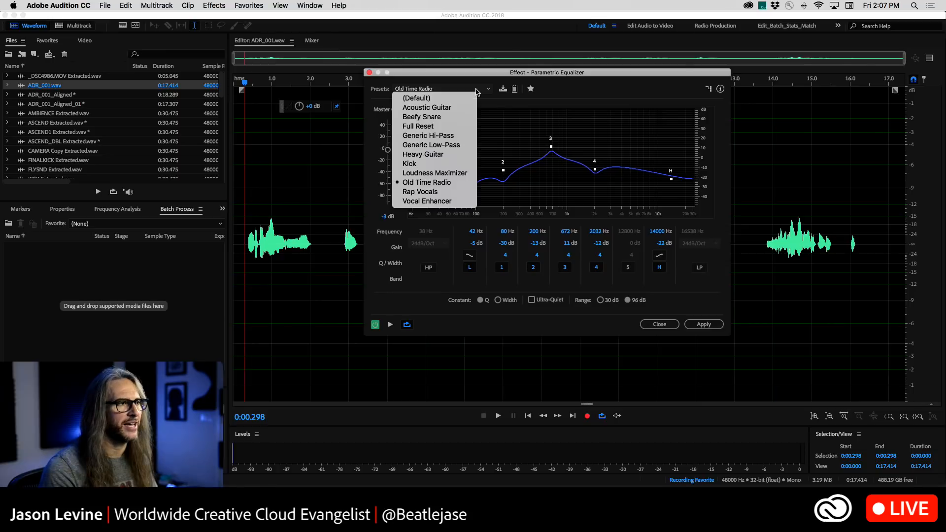
pyautogui.click(455, 186)
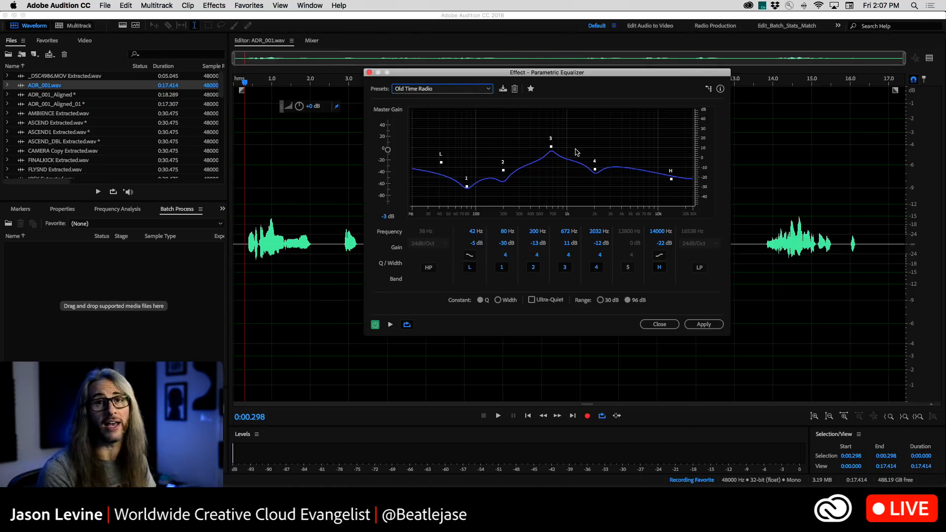
pyautogui.click(709, 326)
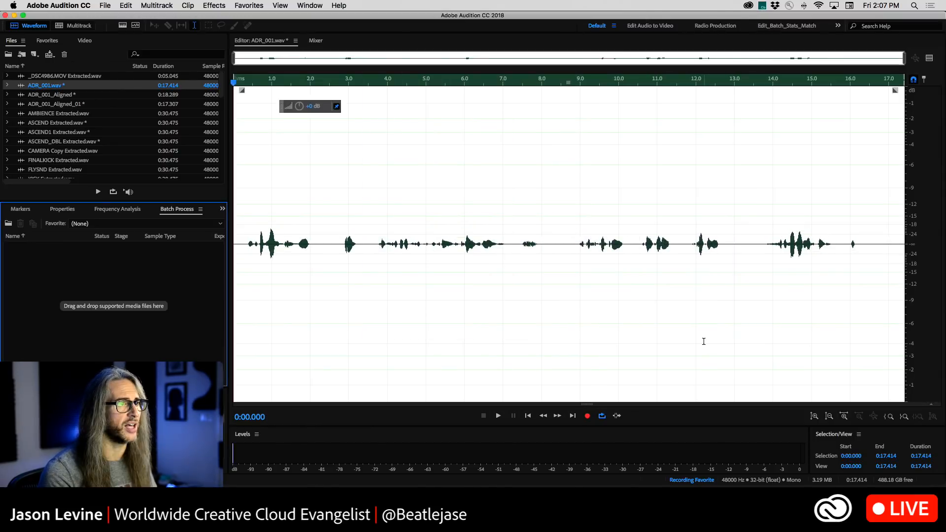
# Apply the Tube-modeled Compressor with the Radio Leveler preset to ADR_001.wav
pyautogui.click(220, 4)
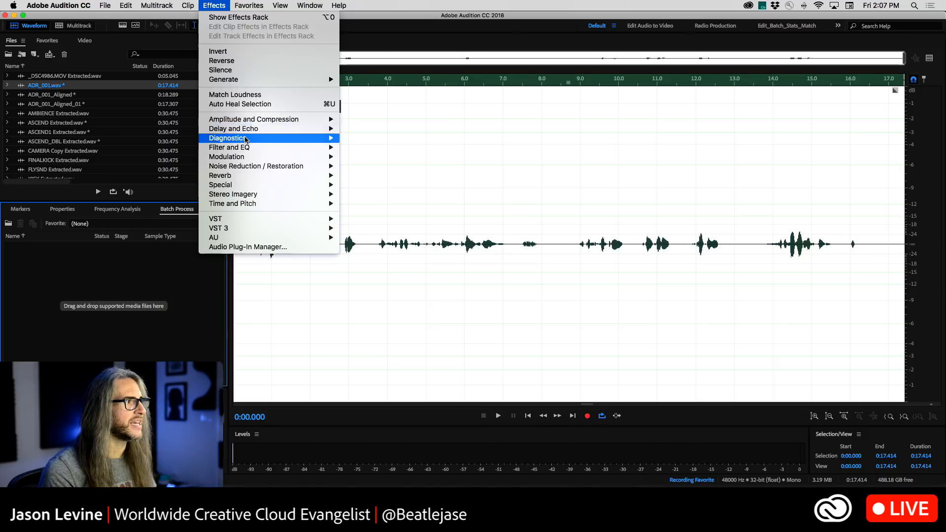
pyautogui.moveTo(256, 120)
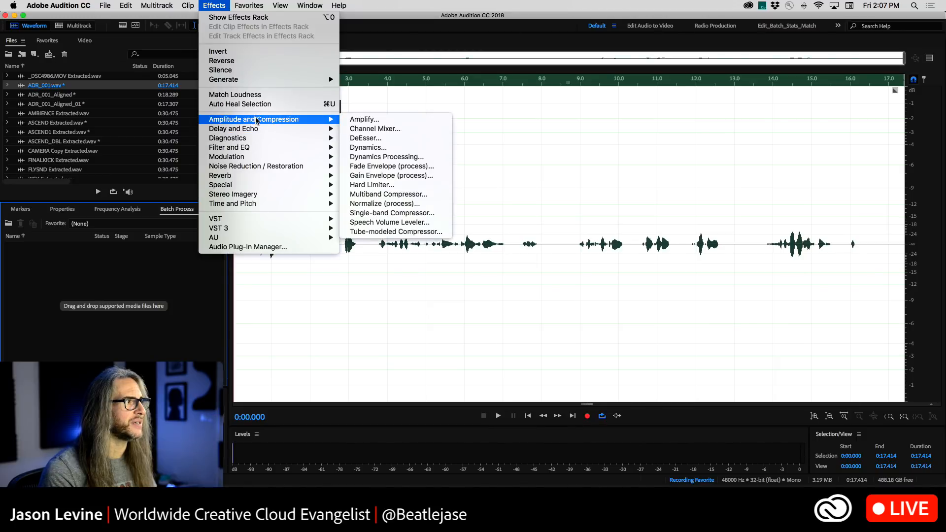
pyautogui.click(403, 233)
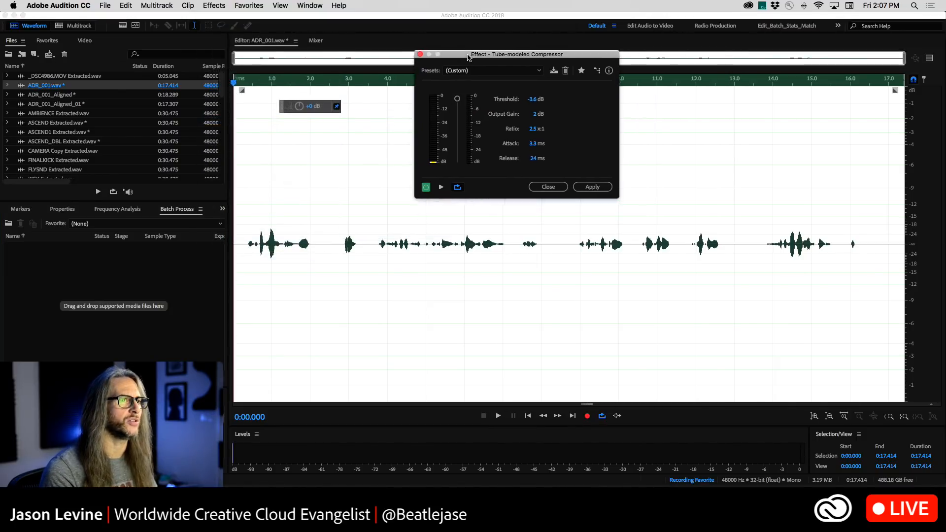
pyautogui.click(500, 69)
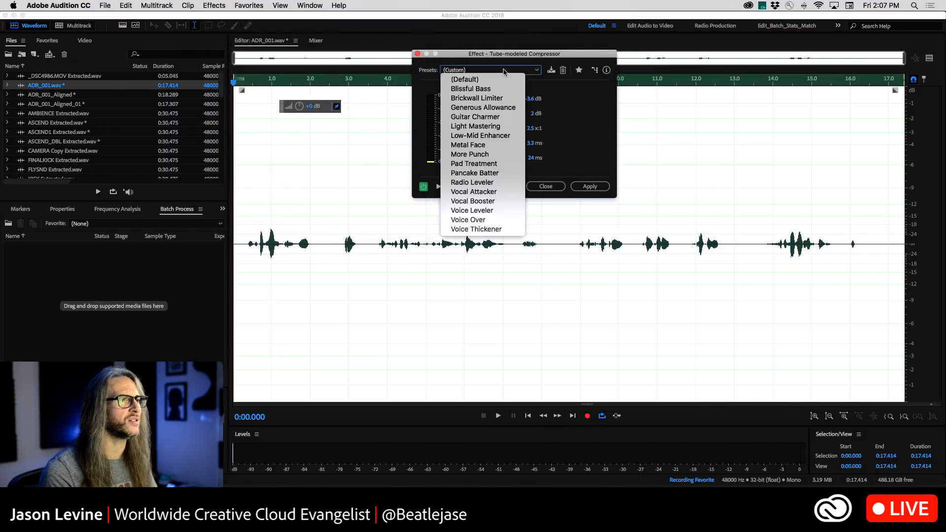
pyautogui.click(472, 182)
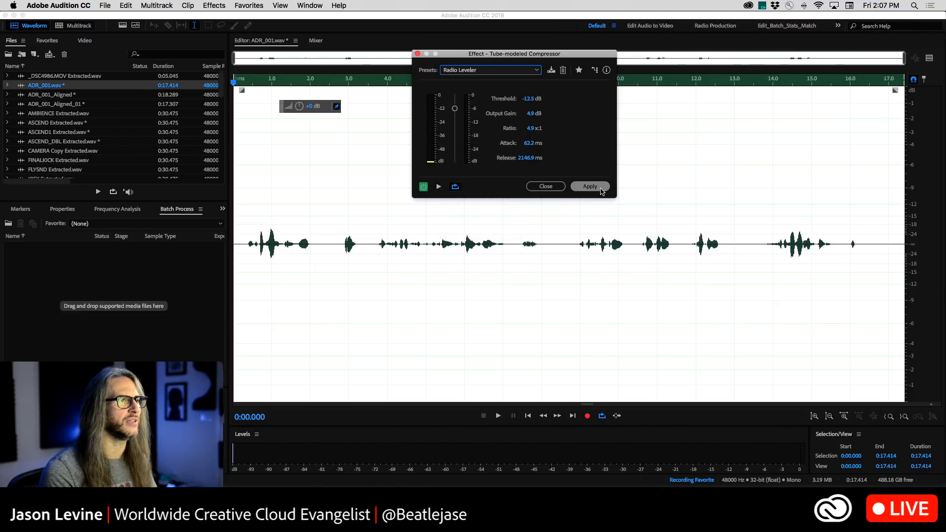
pyautogui.click(593, 188)
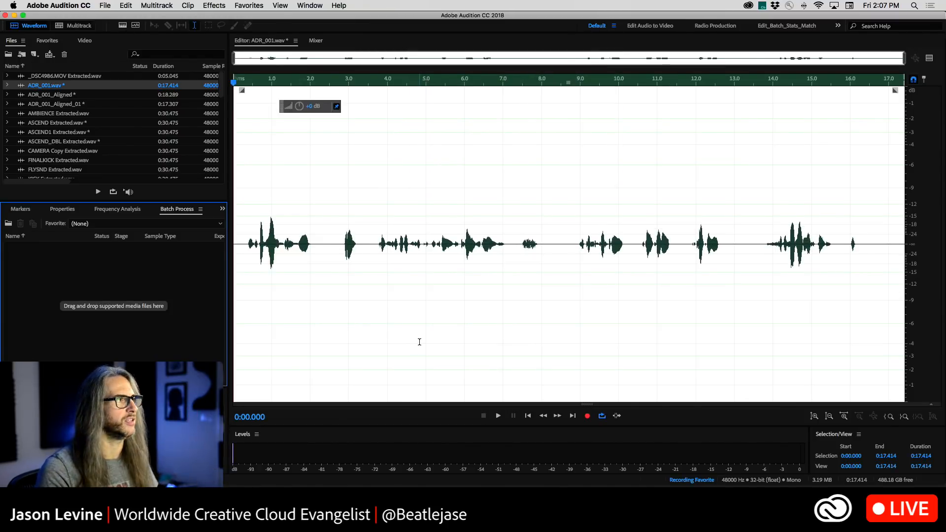
# Normalize ADR_001.wav to -6 dB with the Normalize (process) effect
pyautogui.click(214, 6)
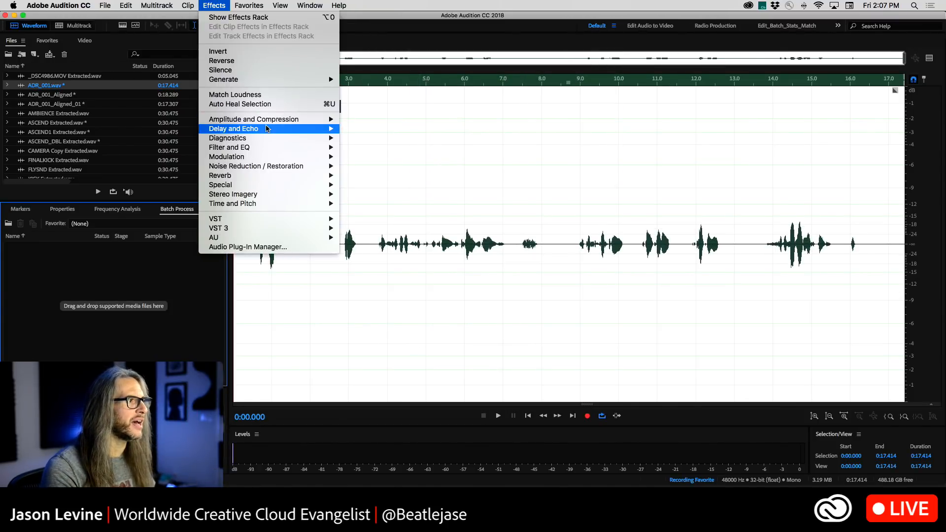
pyautogui.moveTo(267, 122)
pyautogui.click(384, 204)
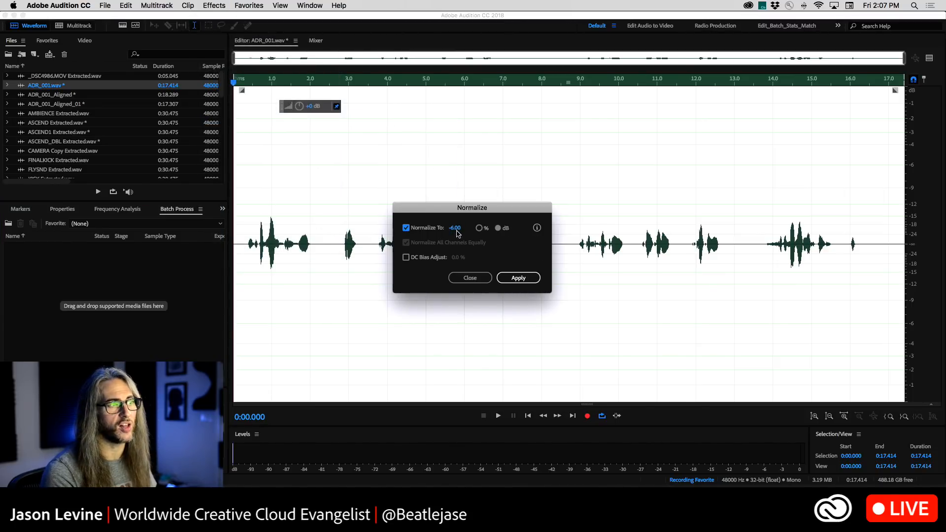
pyautogui.click(526, 278)
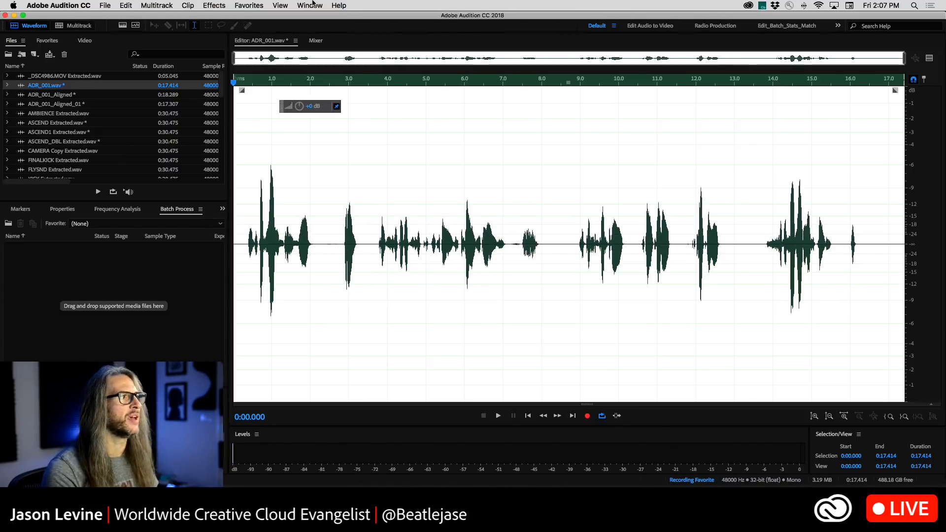
# Stop recording the favorite and save it under the name EQ_CMP_NORM
pyautogui.click(246, 4)
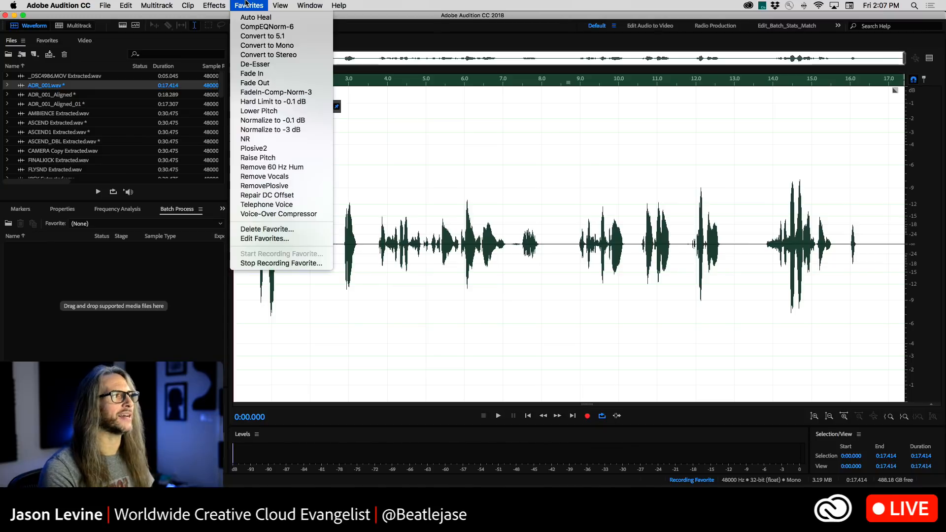
pyautogui.click(288, 264)
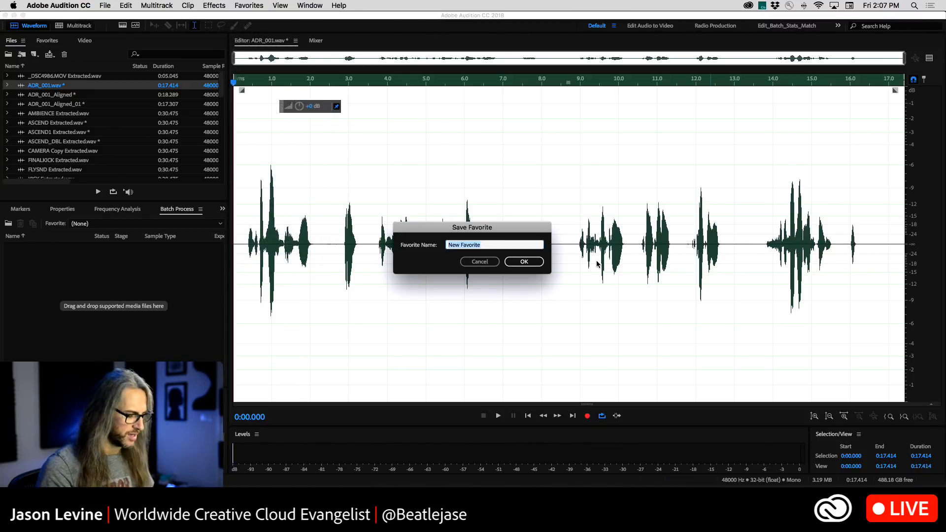
pyautogui.write('EQ')
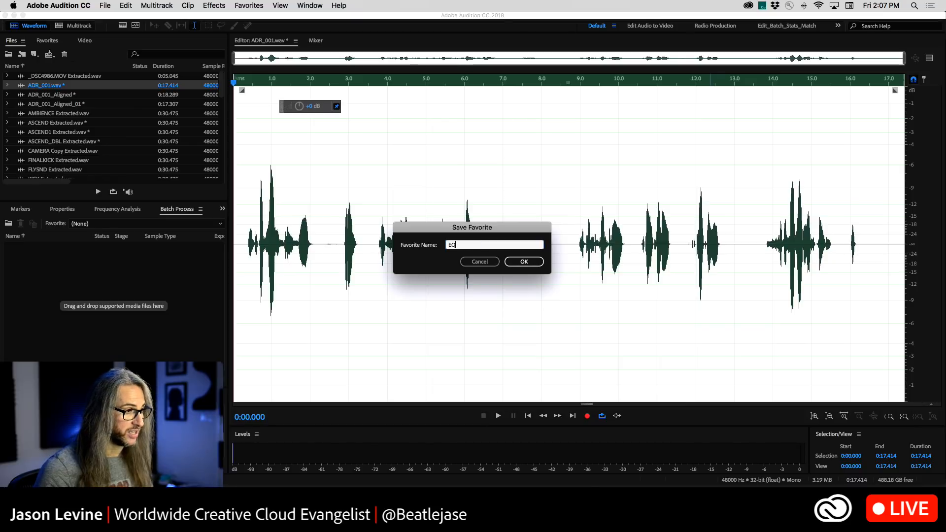
pyautogui.write('_CMP_NORM')
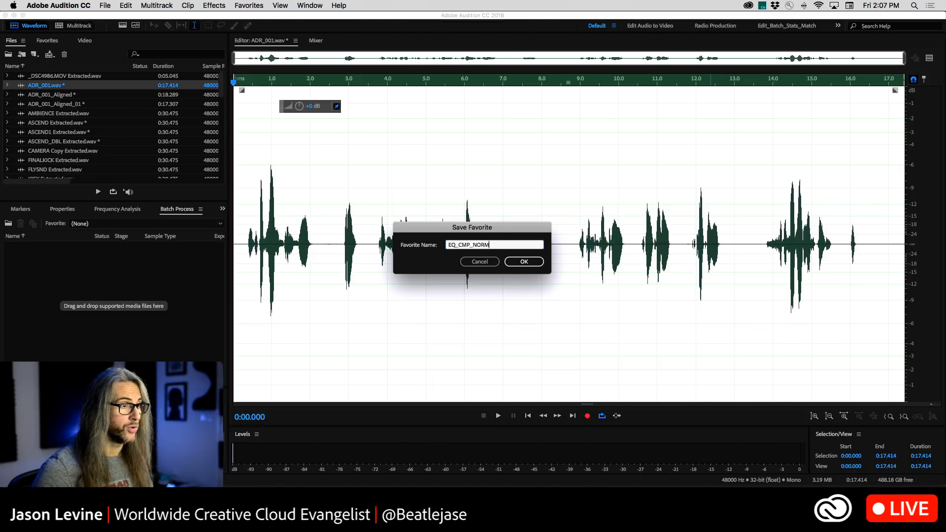
pyautogui.click(536, 261)
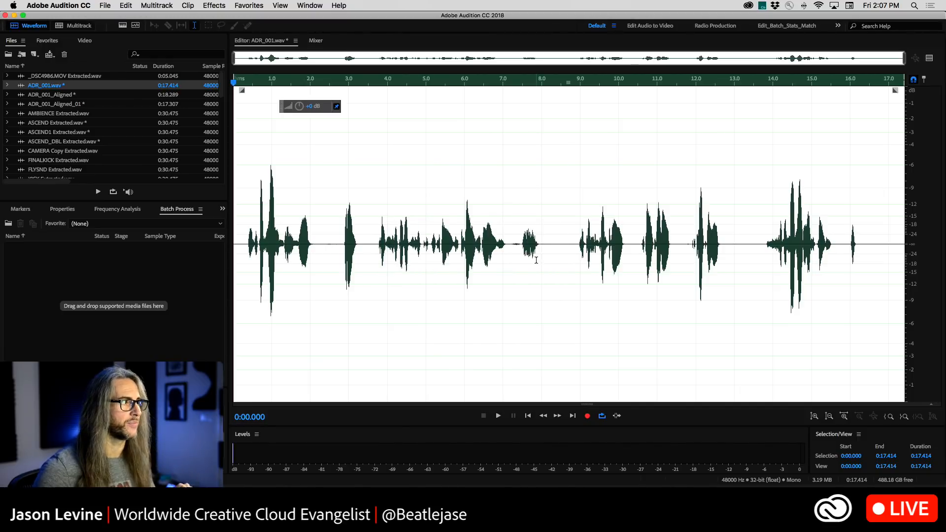
# Undo the normalization, compression and equalizer on ADR_001.wav and place the playhead at about 0:06.410
pyautogui.press('super+z')
pyautogui.press('super+z')
pyautogui.press('super+z')
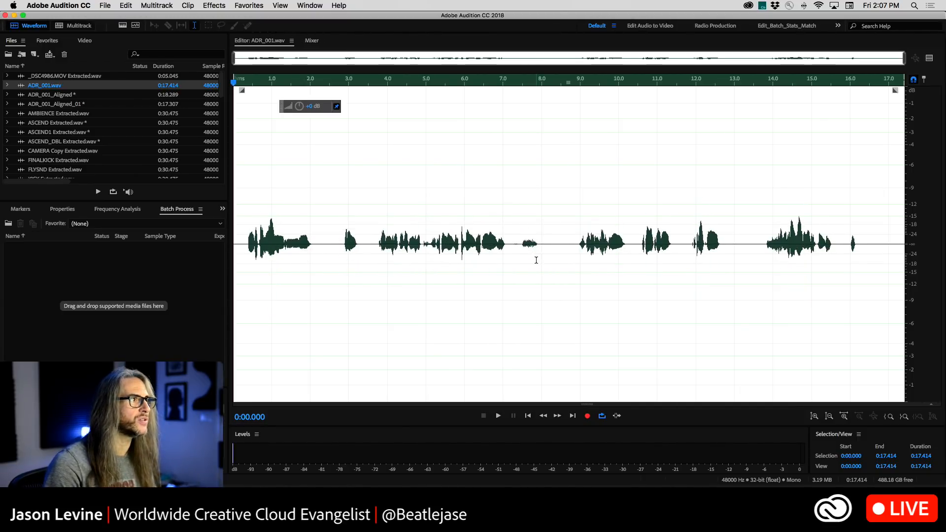
pyautogui.click(480, 250)
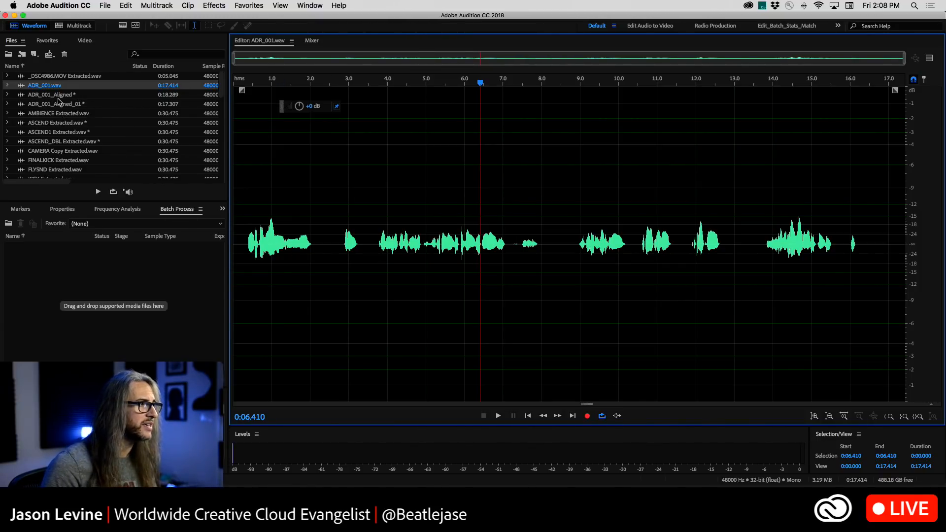
# Add the _DSC4986.MOV, AMBIENCE, ASCEND, ASCEND1, ASCEND_DBL, CAMERA Copy and FLYSND extracted WAV files to the Batch Process list
pyautogui.scroll(-10, 91, 127)
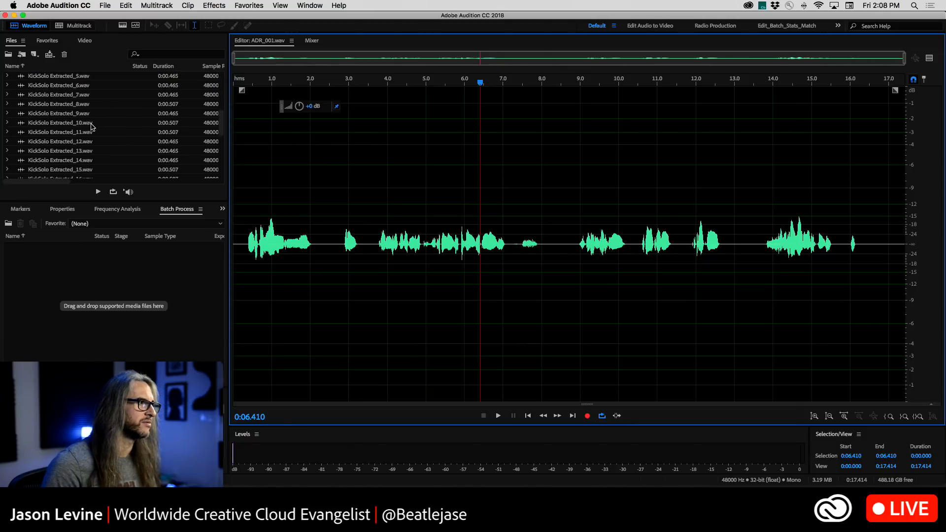
pyautogui.scroll(-15, 91, 126)
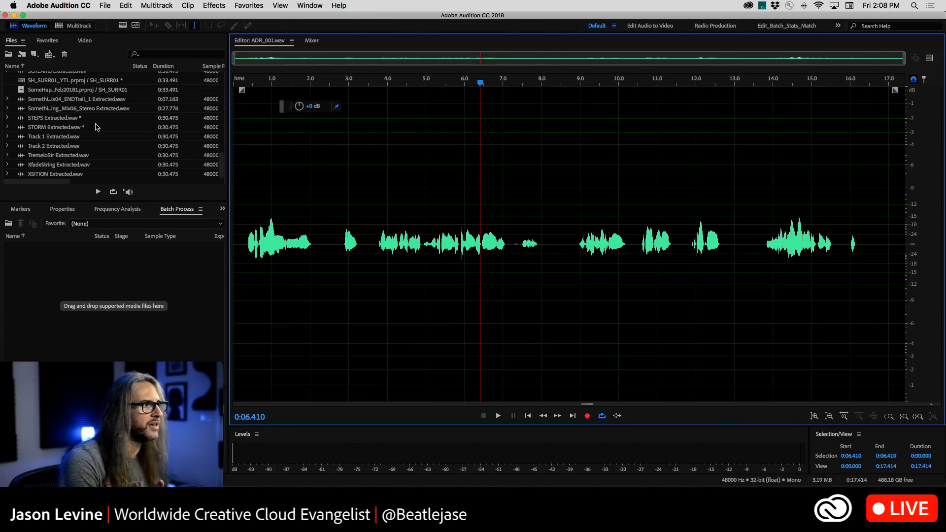
pyautogui.scroll(20, 97, 127)
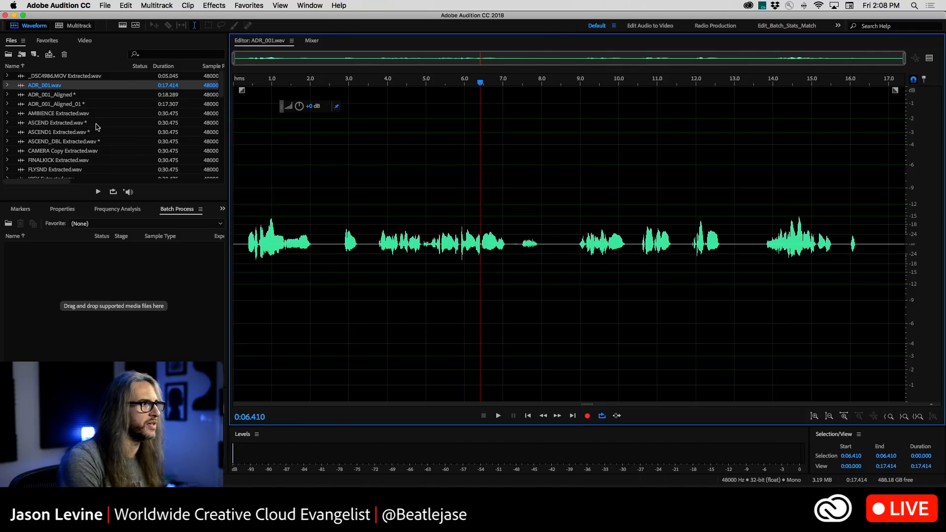
pyautogui.click(49, 77)
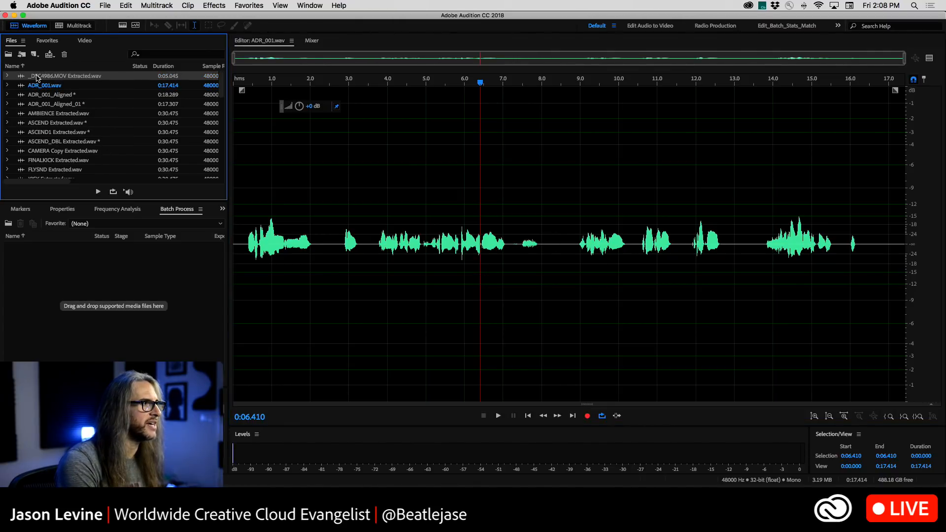
pyautogui.moveTo(37, 77); pyautogui.dragTo(111, 263)
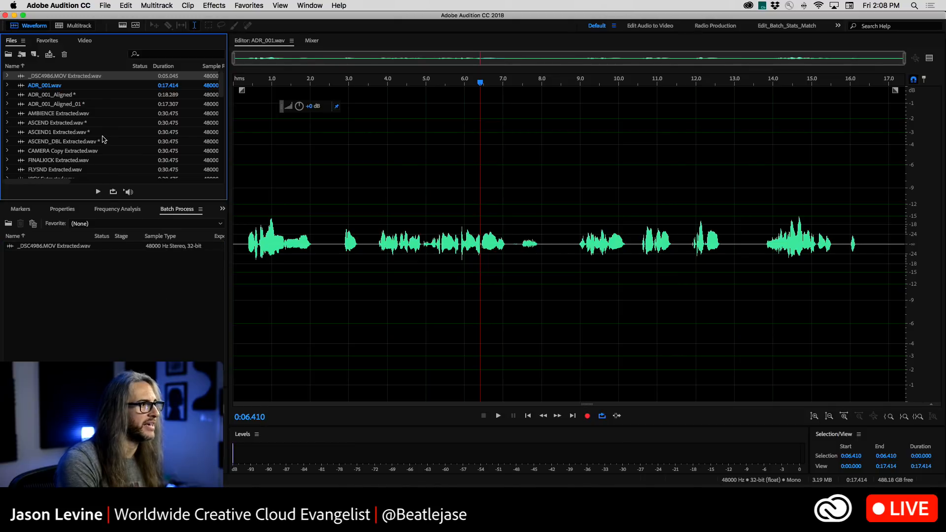
pyautogui.moveTo(52, 117); pyautogui.dragTo(74, 276)
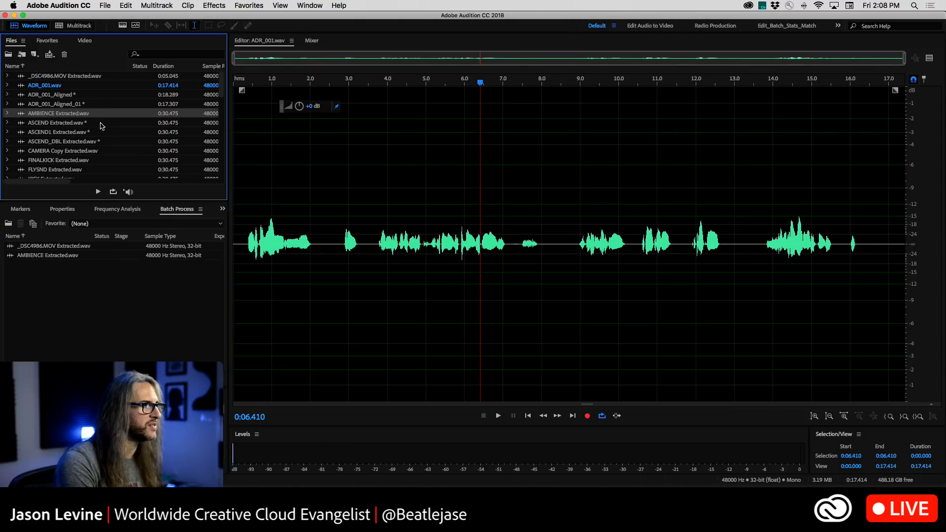
pyautogui.moveTo(71, 124); pyautogui.dragTo(73, 276)
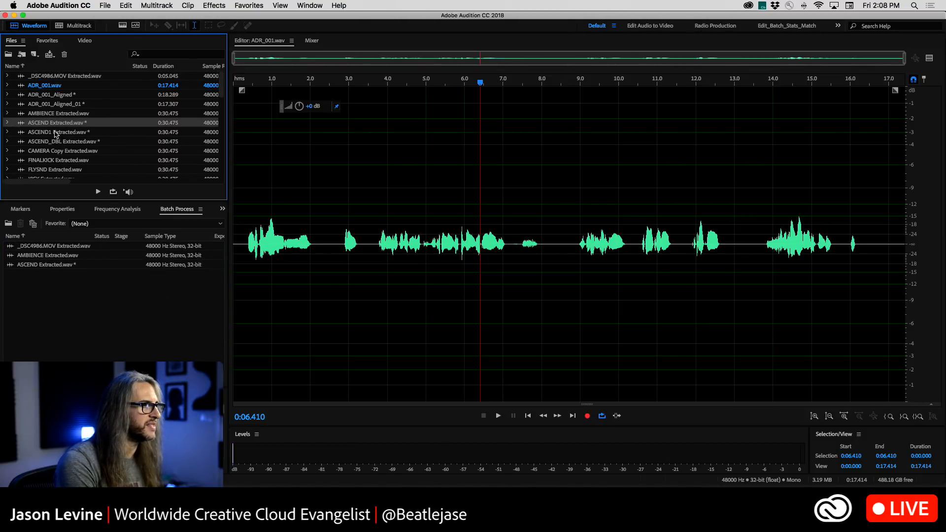
pyautogui.moveTo(57, 132); pyautogui.dragTo(71, 247)
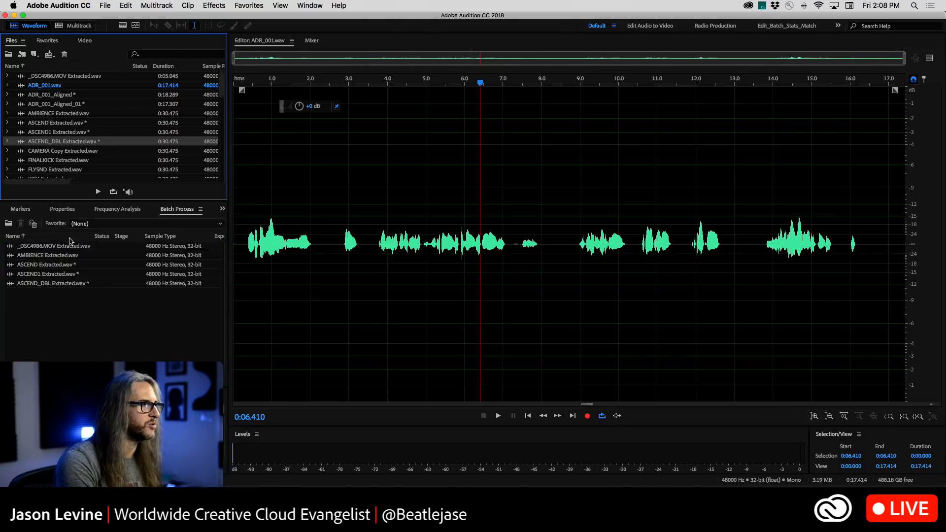
pyautogui.moveTo(58, 151); pyautogui.dragTo(75, 303)
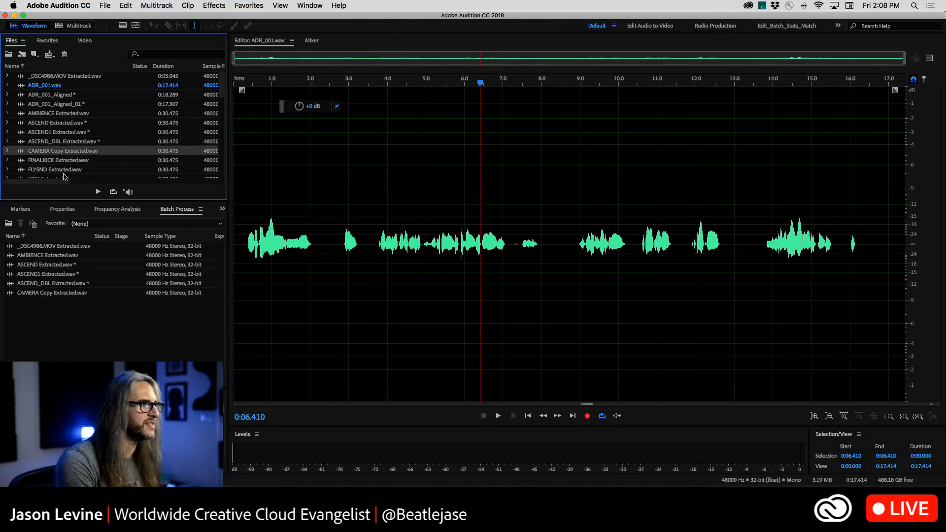
pyautogui.moveTo(66, 172); pyautogui.dragTo(88, 312)
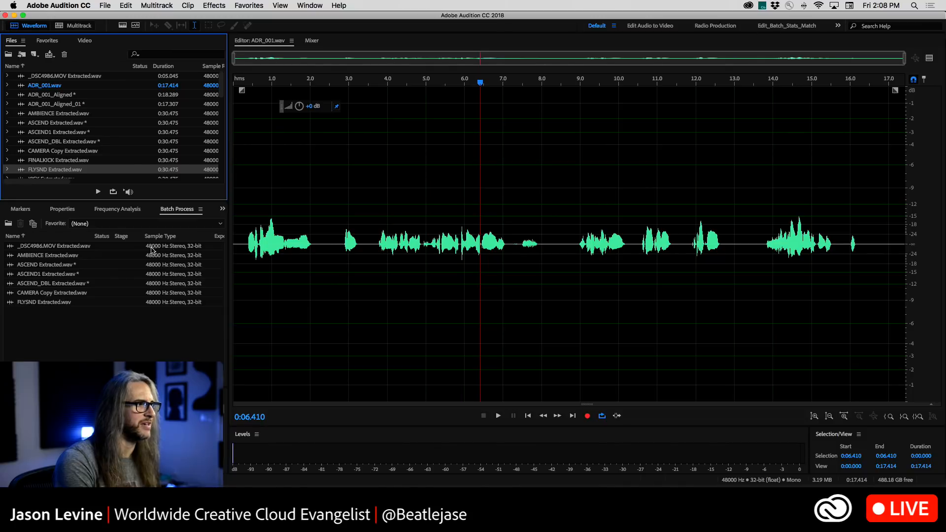
# Add LIGHTNING Extracted.wav and LITNGN_SFX Extracted.wav to the Batch Process list
pyautogui.scroll(-10, 124, 152)
pyautogui.scroll(-10, 124, 153)
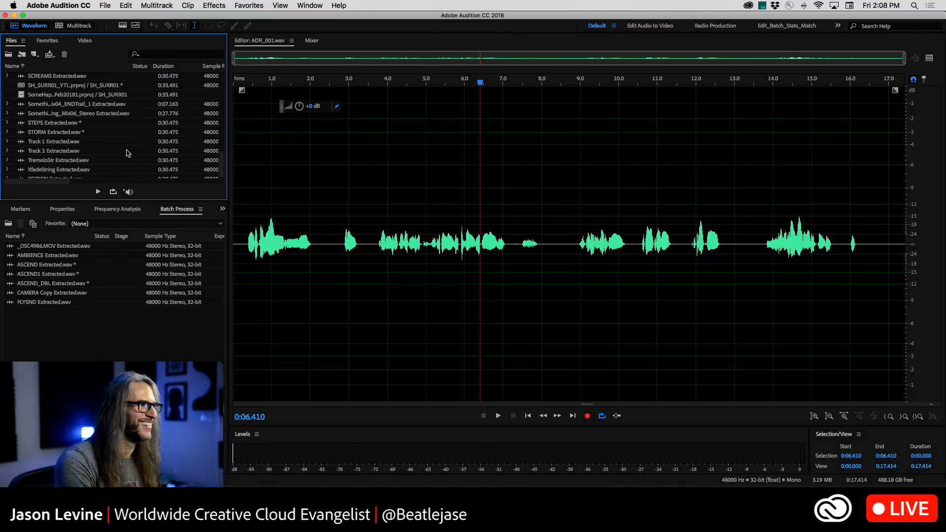
pyautogui.scroll(1, 126, 152)
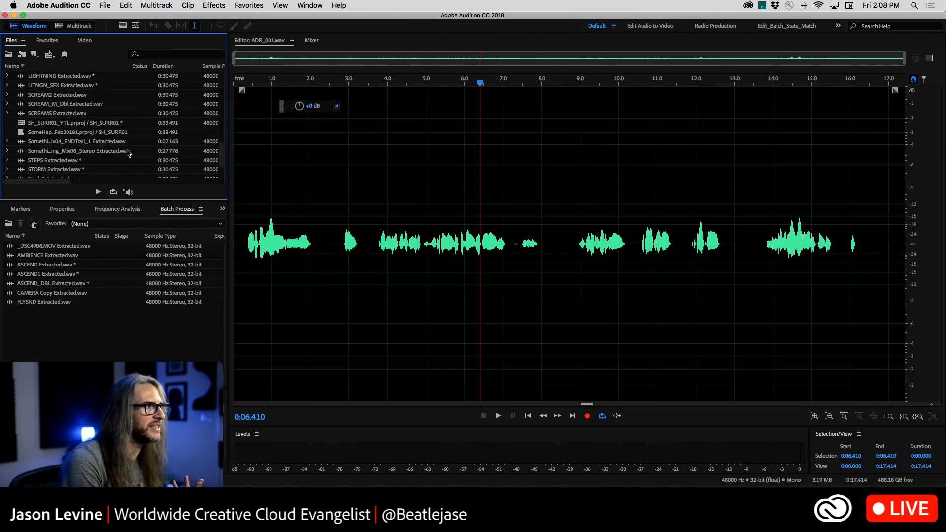
pyautogui.moveTo(48, 77); pyautogui.dragTo(59, 319)
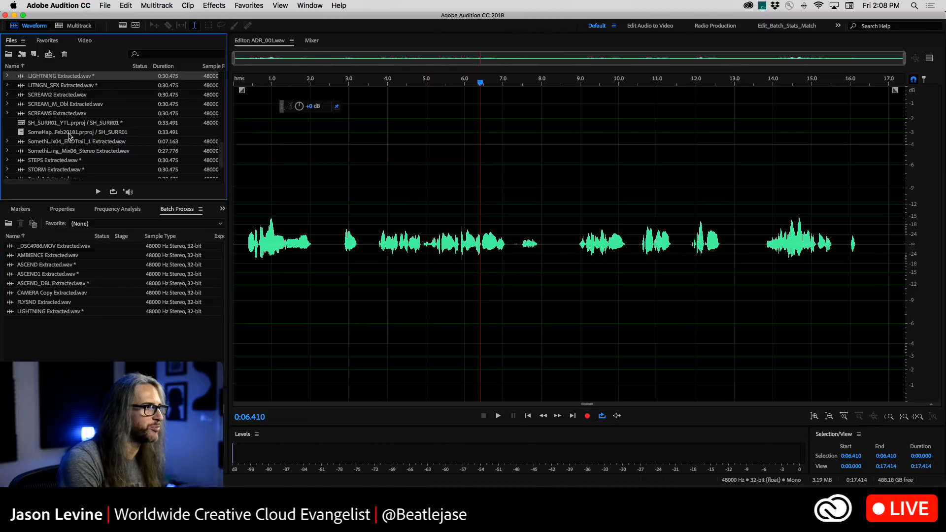
pyautogui.moveTo(56, 88); pyautogui.dragTo(74, 321)
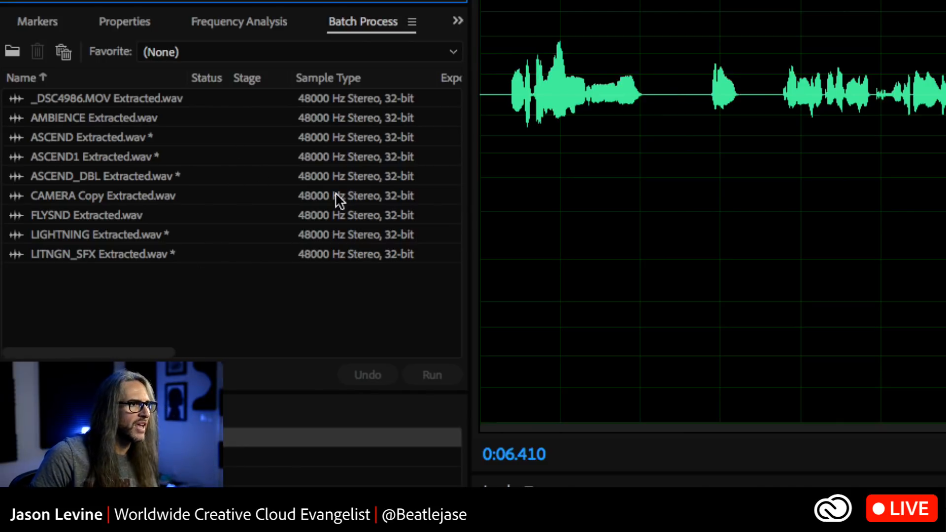
# Review the batch files' export sample type, location and format, and turn off exporting for the batch
pyautogui.hscroll(5, 394, 178)
pyautogui.hscroll(-5, 392, 177)
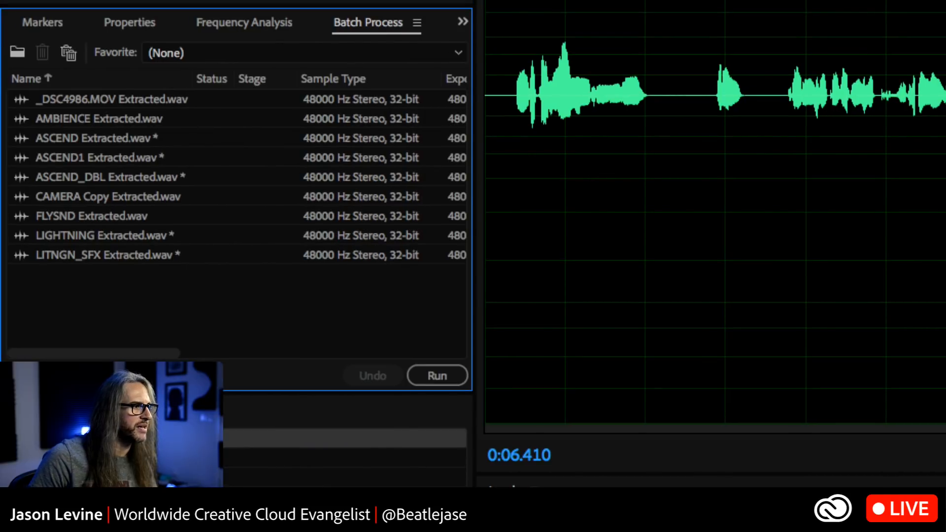
pyautogui.hscroll(5, 331, 211)
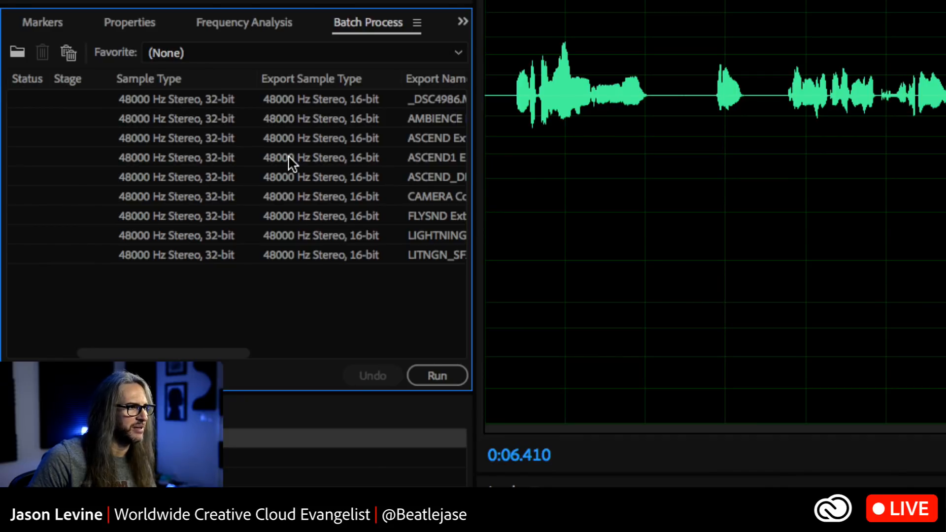
pyautogui.hscroll(-5, 293, 163)
pyautogui.hscroll(8, 290, 160)
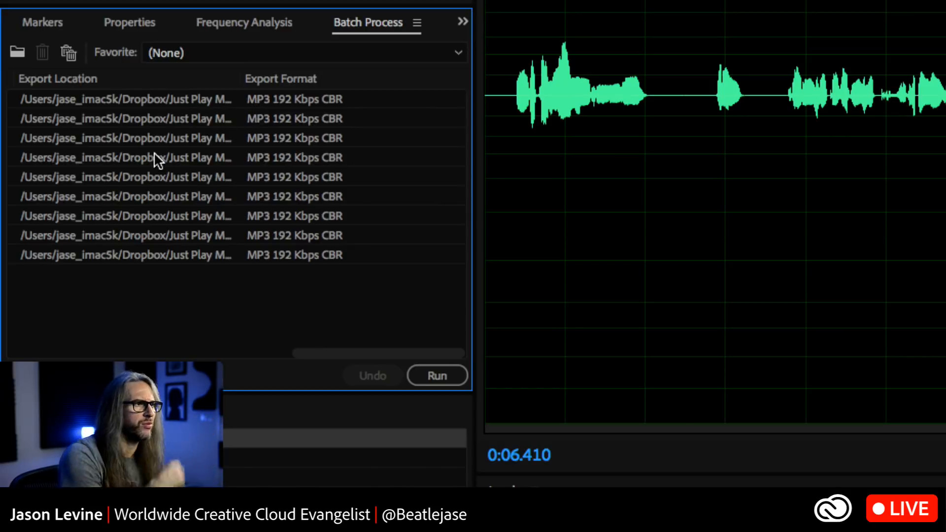
pyautogui.hscroll(-8, 149, 157)
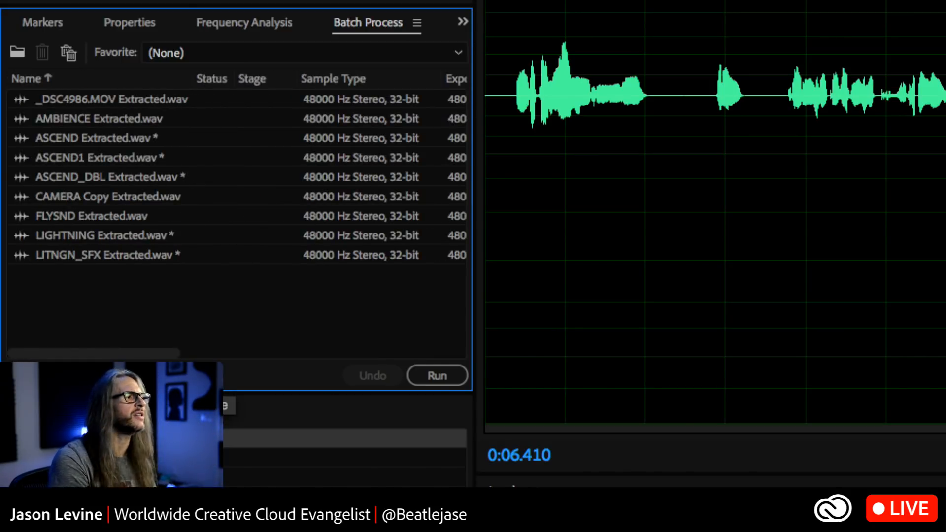
pyautogui.click(18, 375)
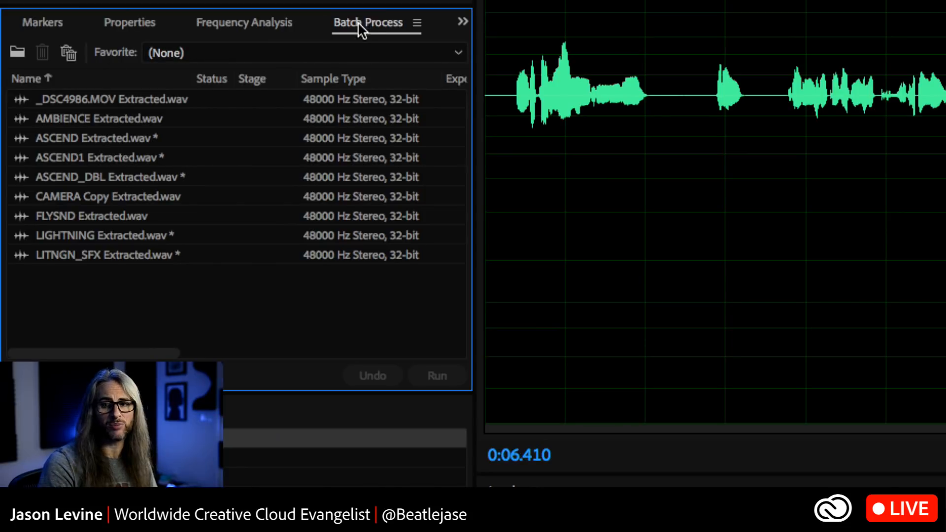
# Choose the EQ_CMP_NORM favorite for the listed batch files and run the batch process
pyautogui.click(272, 49)
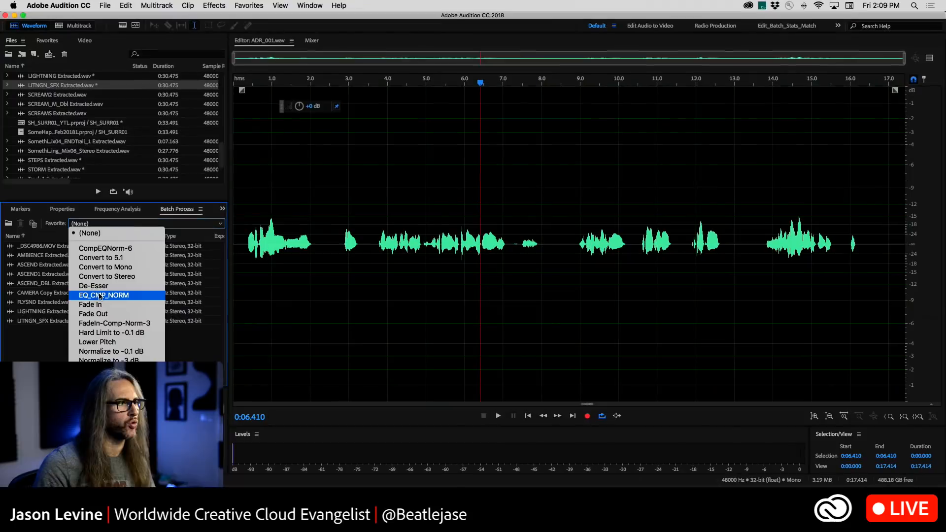
pyautogui.click(135, 296)
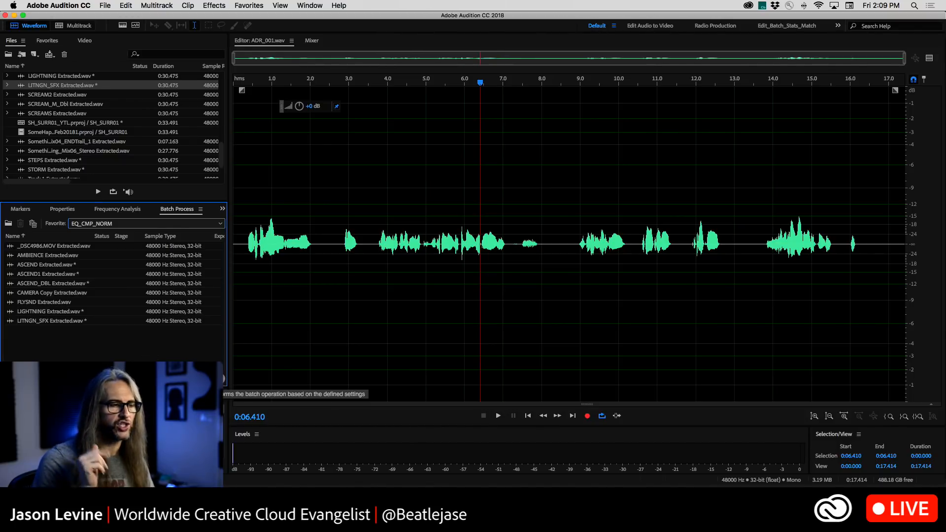
pyautogui.click(223, 378)
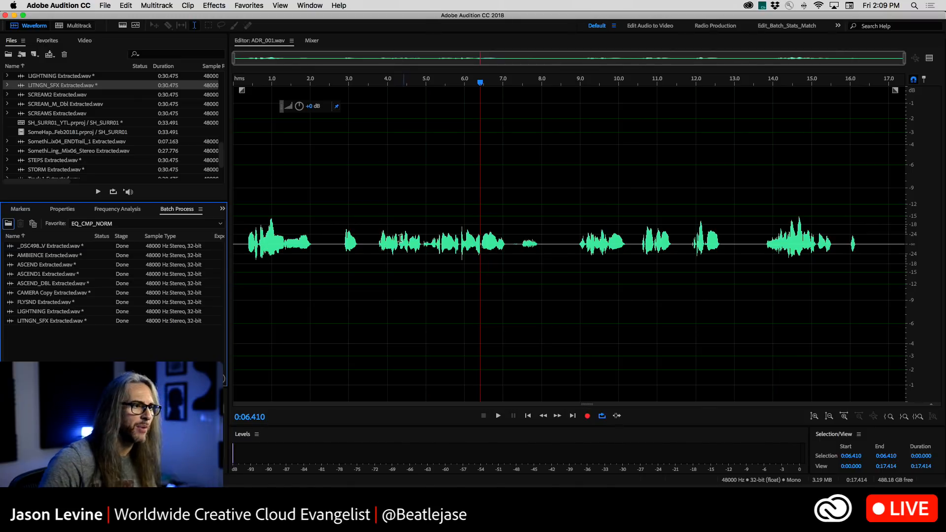
# Play ADR_001.wav from about 0:03.790 and stop after a few seconds
pyautogui.click(378, 230)
pyautogui.press('space')
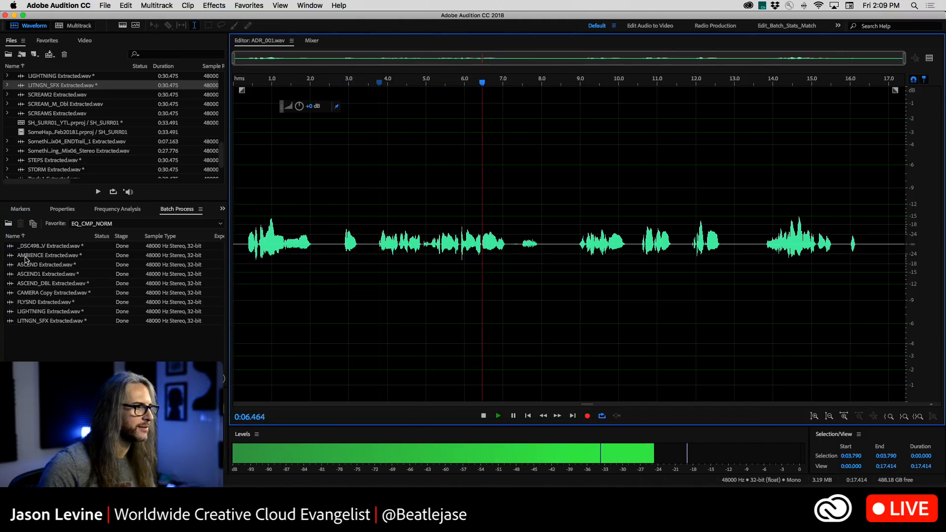
pyautogui.press('space')
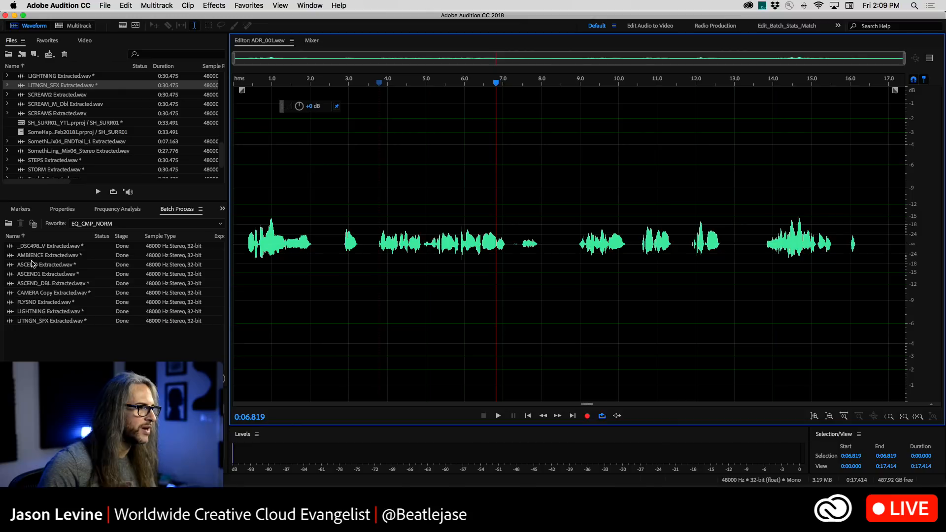
# Open LITNGN_SFX Extracted.wav and listen to the processed audio from about 0:06.105 and again from about 0:02.775
pyautogui.doubleClick(36, 87)
pyautogui.click(367, 142)
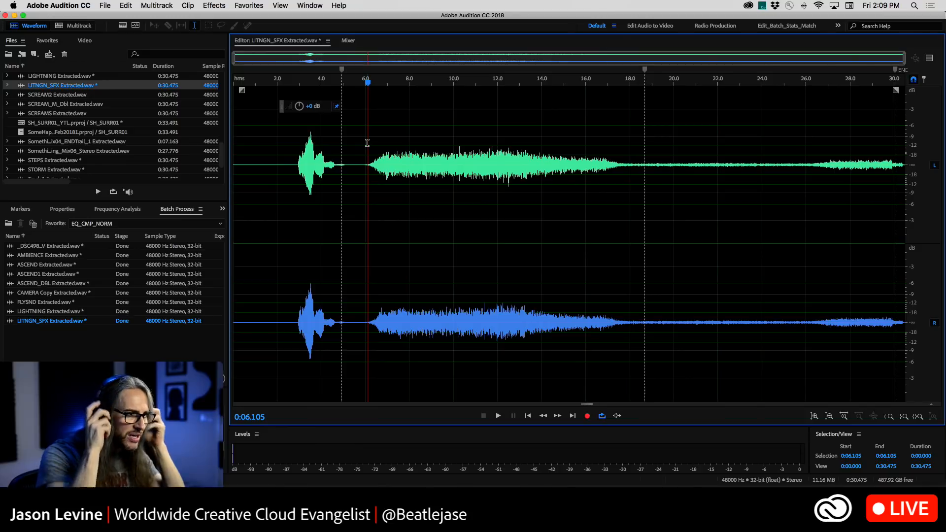
pyautogui.press('space')
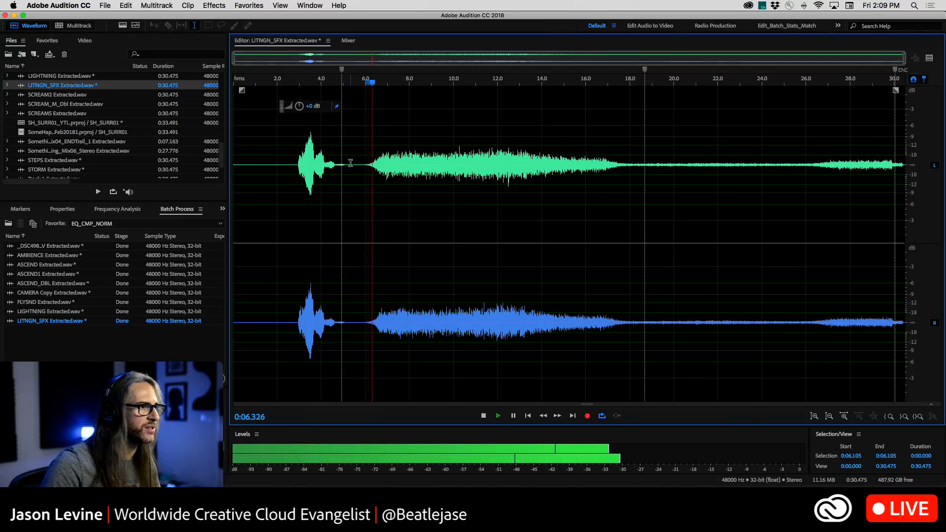
pyautogui.click(294, 165)
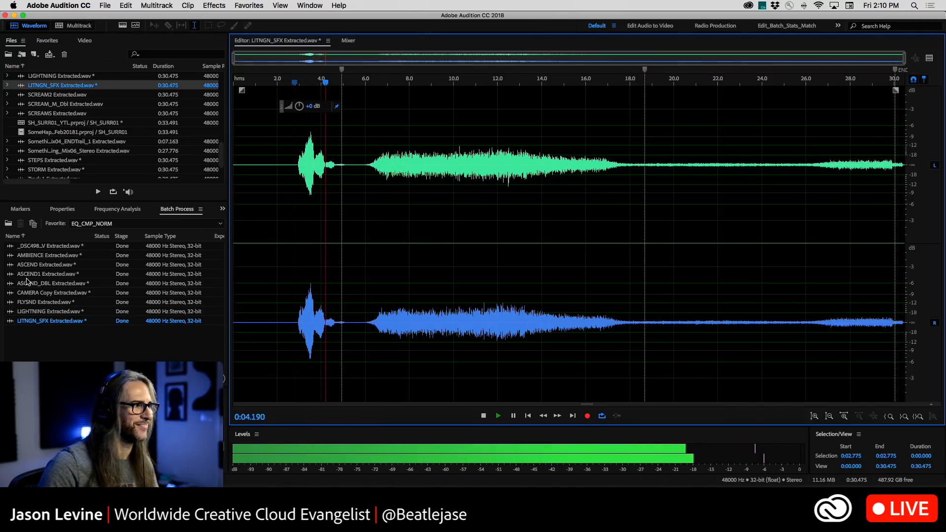
pyautogui.press('space')
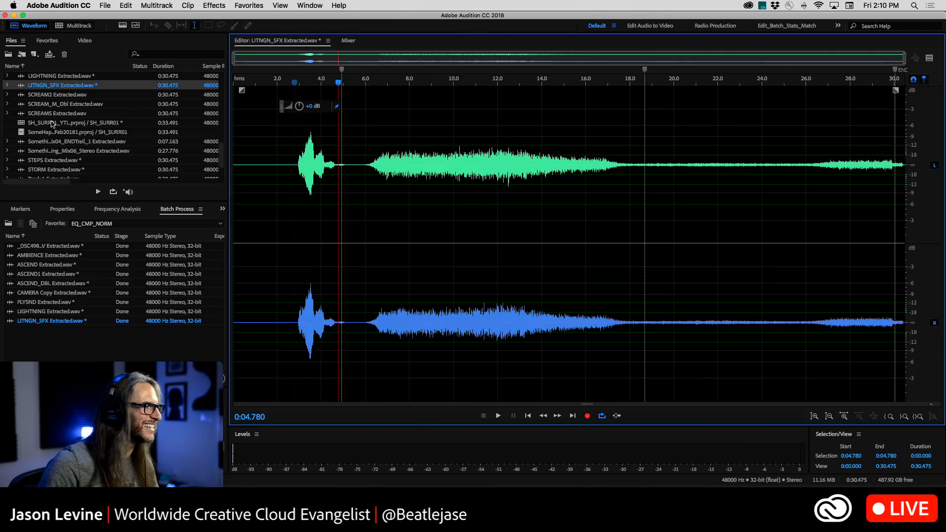
# Open LIGHTNING Extracted.wav and listen to its second burst from about 0:07.713
pyautogui.click(43, 77)
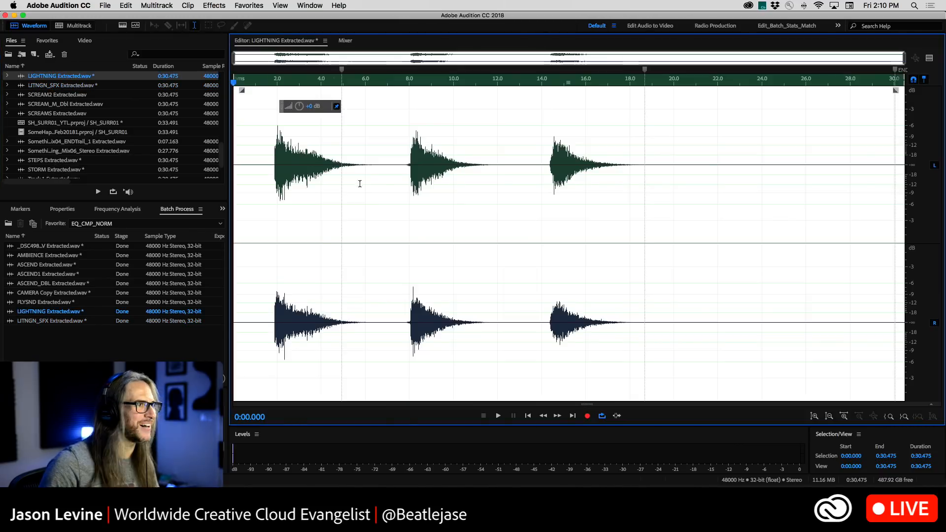
pyautogui.click(403, 175)
pyautogui.press('space')
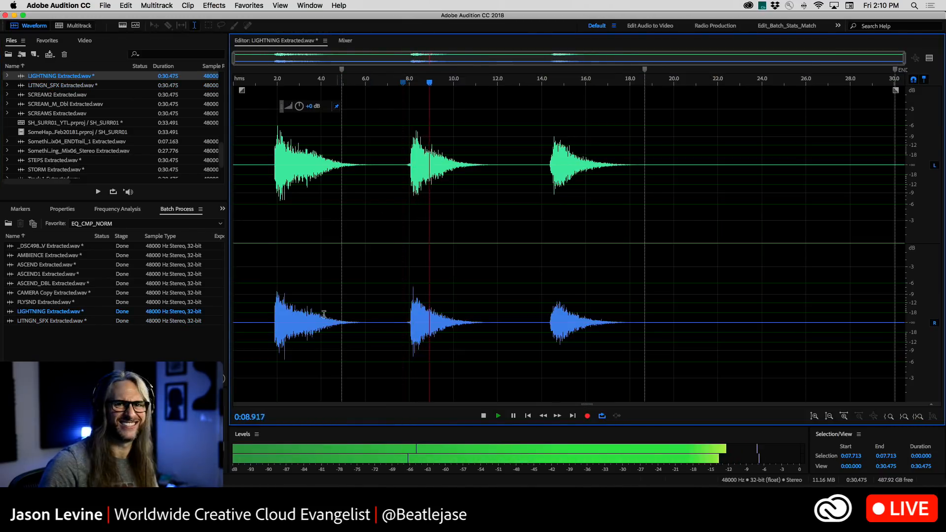
pyautogui.press('space')
# Show the Frequency Analysis and examine it while playing LIGHTNING Extracted.wav from about 0:01.723
pyautogui.click(120, 210)
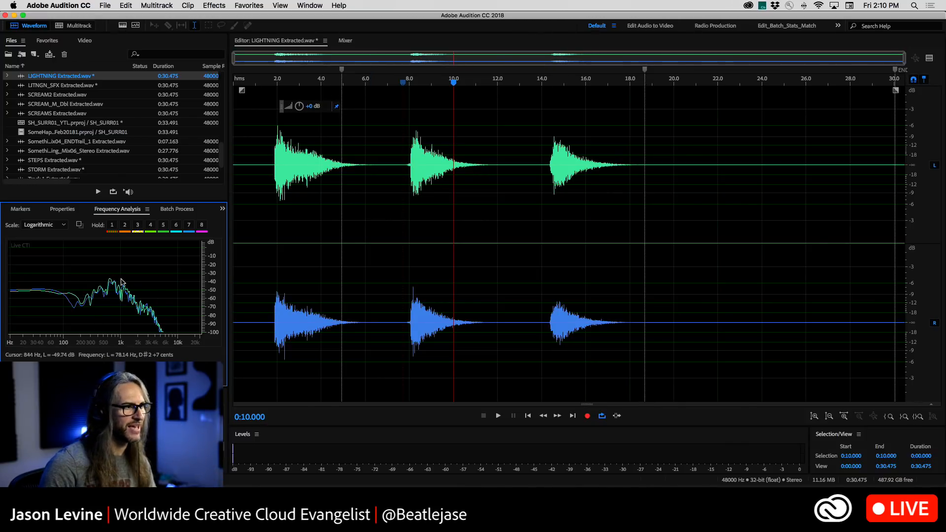
pyautogui.click(271, 237)
pyautogui.press('space')
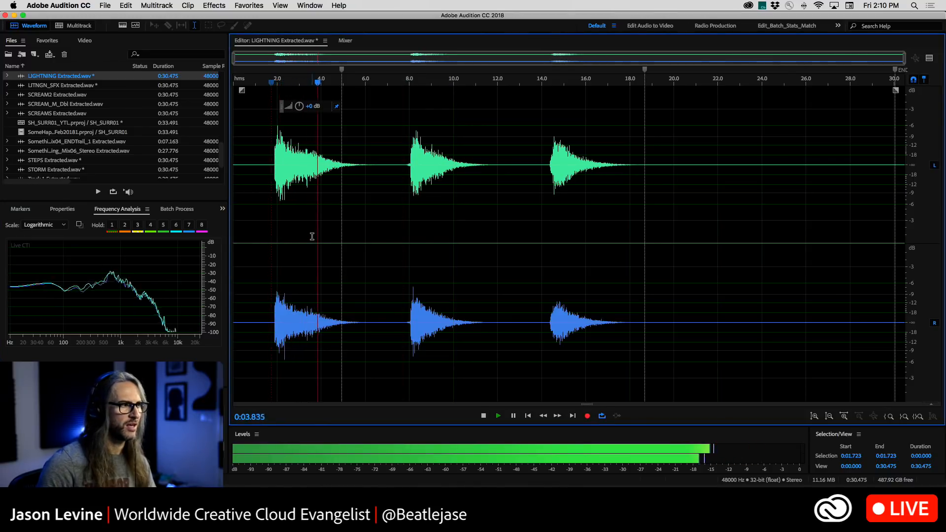
pyautogui.press('space')
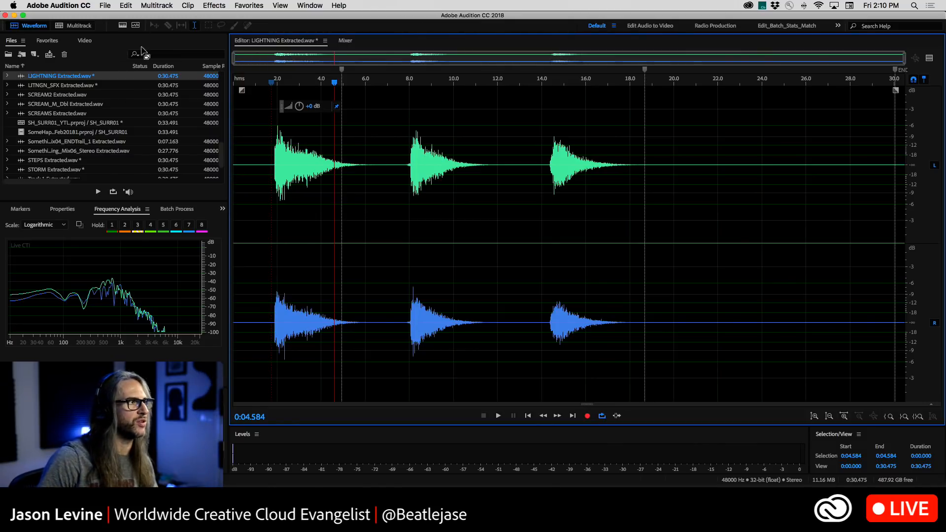
# Undo the Normalize, Tube-modeled Compressor and Parametric Equalizer edits on LIGHTNING Extracted.wav
pyautogui.click(126, 5)
pyautogui.click(129, 16)
pyautogui.click(126, 6)
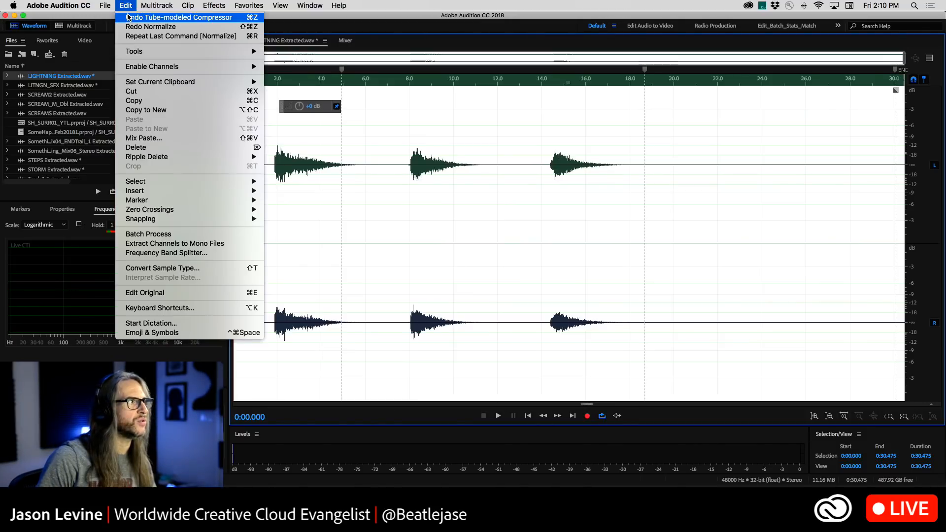
pyautogui.click(128, 17)
pyautogui.click(126, 6)
pyautogui.click(129, 16)
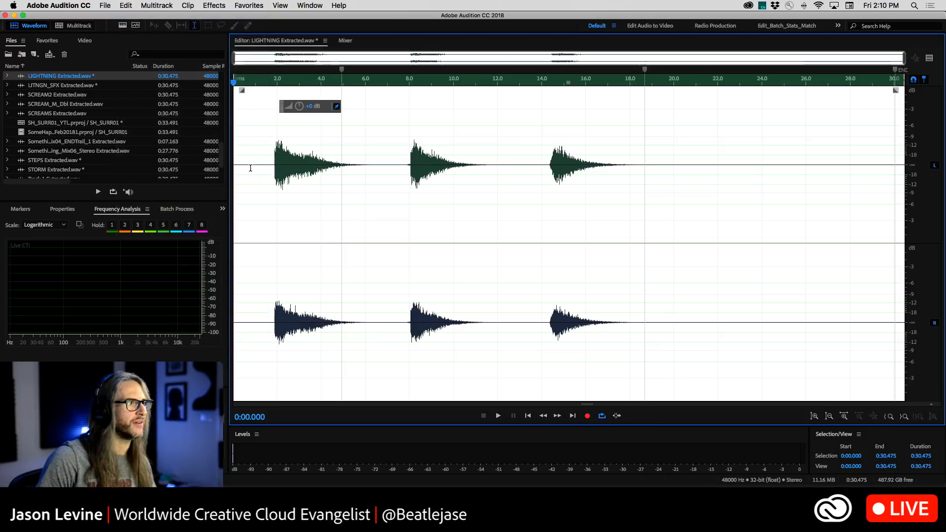
# Play the unprocessed LIGHTNING Extracted.wav from about 0:01.861, examine its frequency curve, and return the playhead to about 0:01.984
pyautogui.click(274, 151)
pyautogui.press('space')
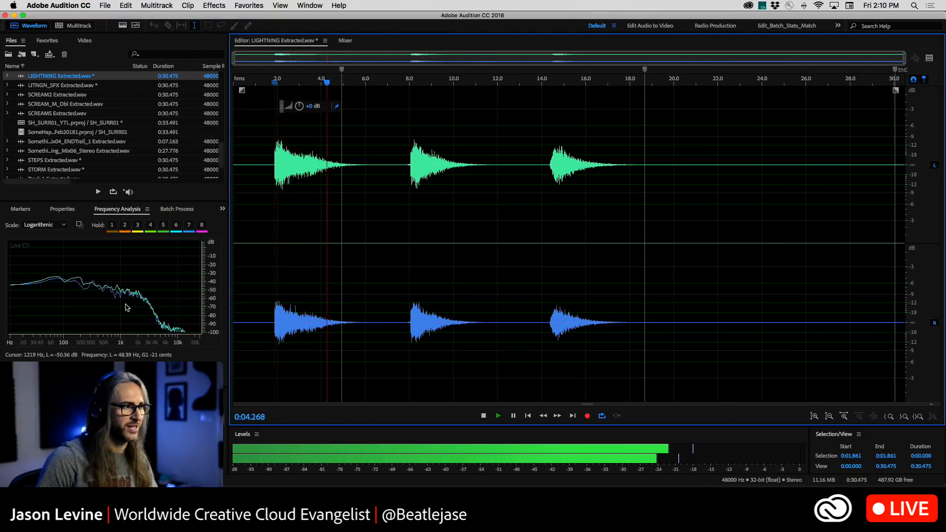
pyautogui.press('space')
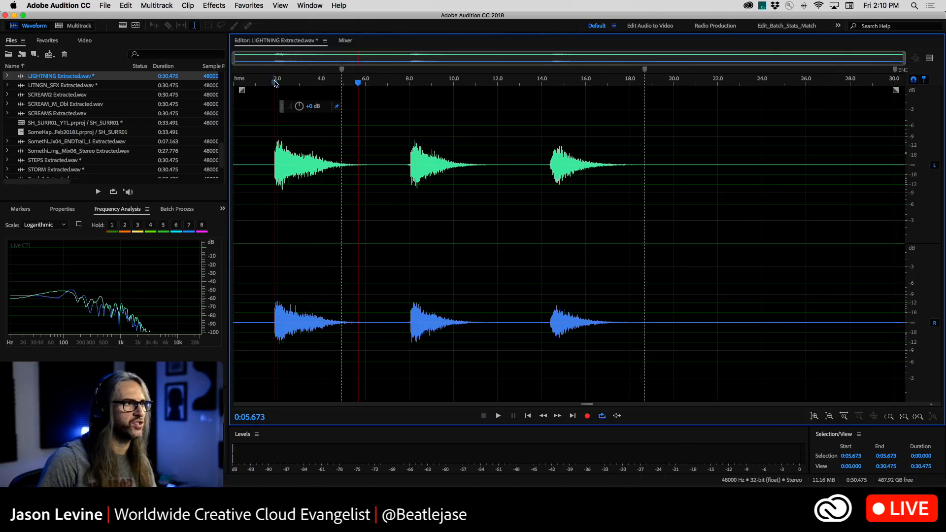
pyautogui.click(276, 82)
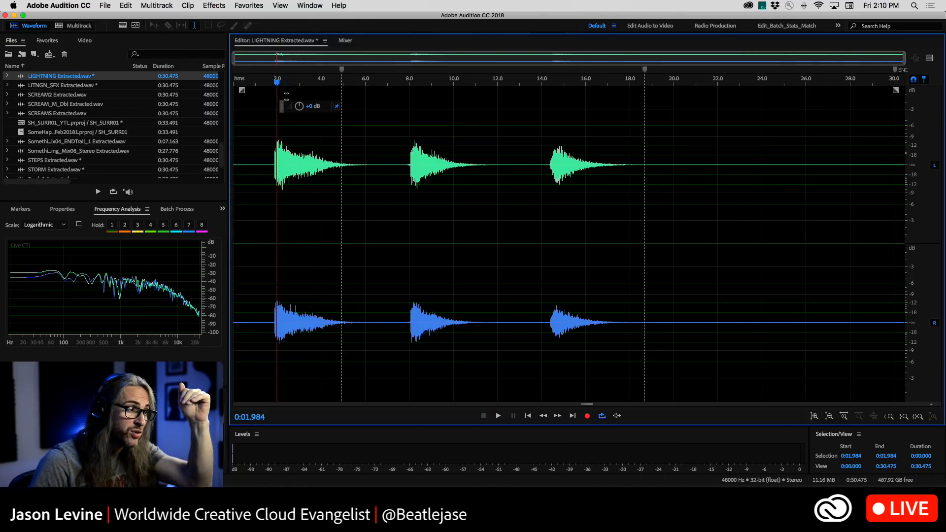
# Redo the Parametric Equalizer, Tube-modeled Compressor and Normalize edits on LIGHTNING Extracted.wav
pyautogui.click(126, 6)
pyautogui.press('super+a')
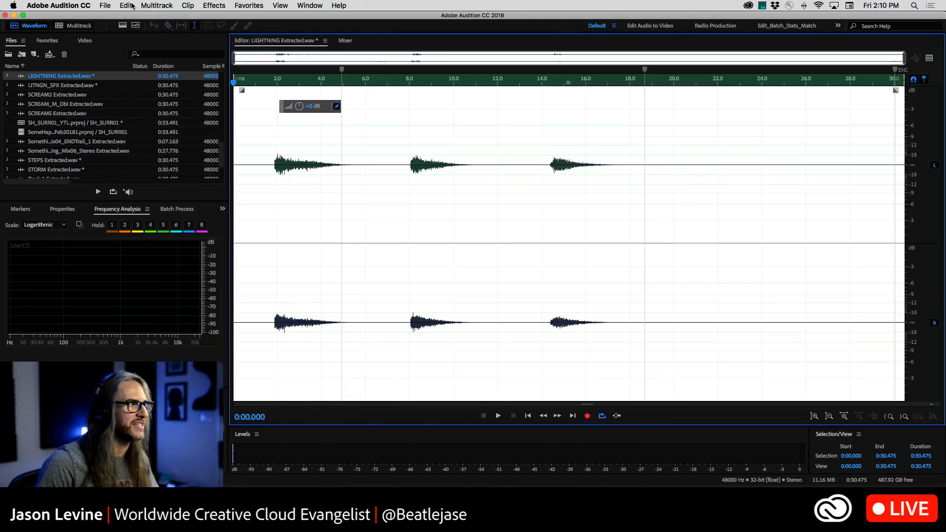
pyautogui.click(132, 6)
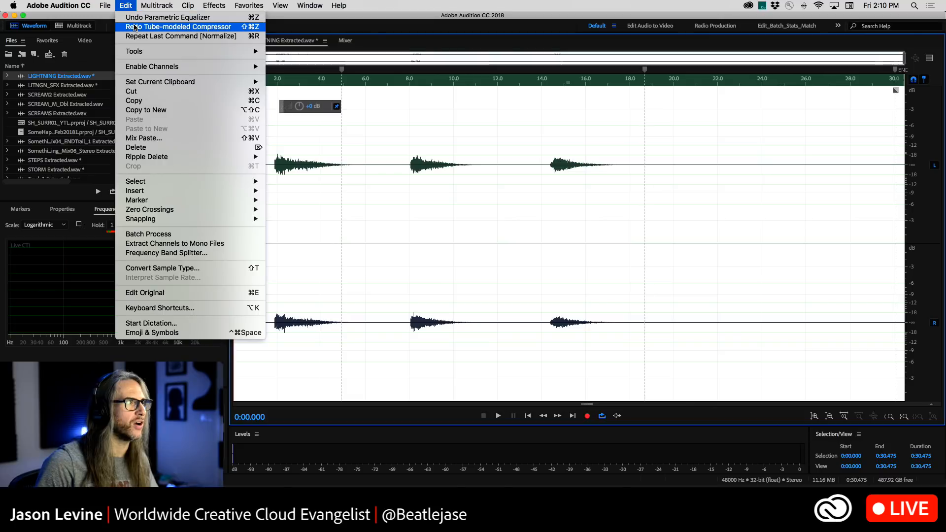
pyautogui.click(136, 26)
pyautogui.click(126, 5)
pyautogui.click(131, 27)
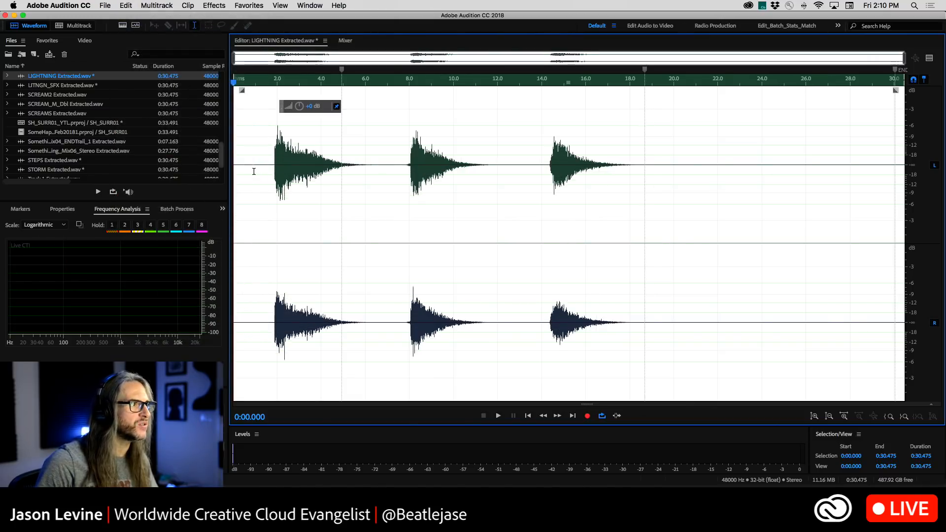
# Play the processed LIGHTNING Extracted.wav from about 0:01.773 and compare its frequency curve with the original
pyautogui.click(273, 157)
pyautogui.press('space')
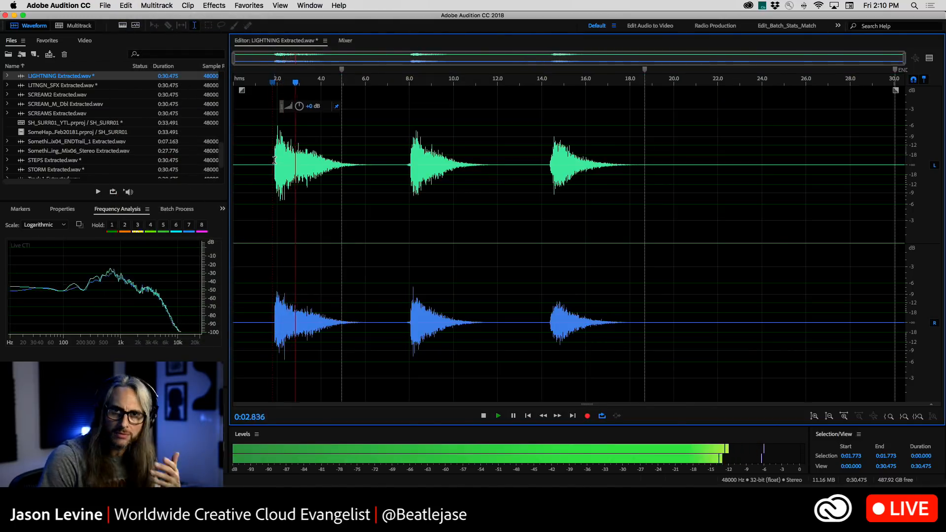
pyautogui.press('space')
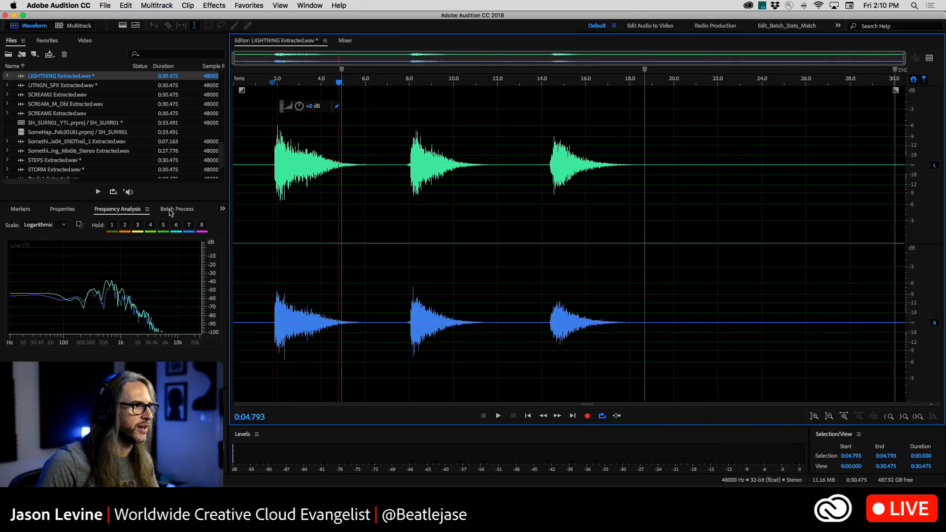
# Review the Batch Process list's stage, sample type, export sample type and export name details
pyautogui.click(177, 209)
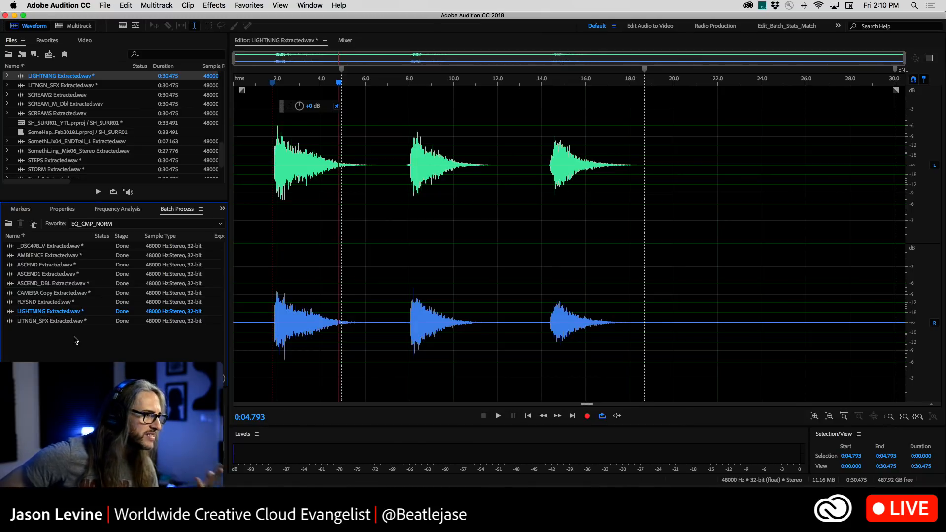
pyautogui.hscroll(10, 105, 344)
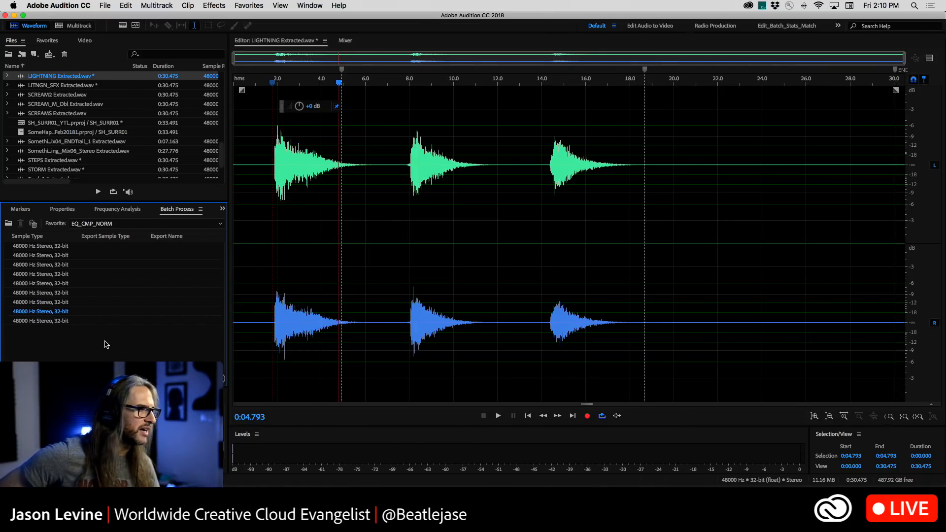
pyautogui.hscroll(-10, 104, 344)
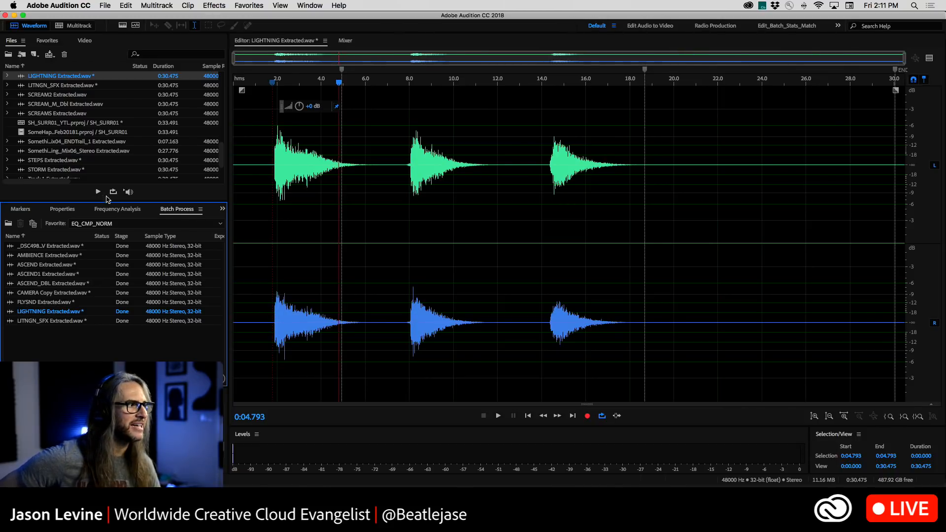
# Show Frequency Analysis and Phase Analysis for LIGHTNING Extracted.wav and examine both while playing from about 0:07.594
pyautogui.click(113, 210)
pyautogui.click(309, 5)
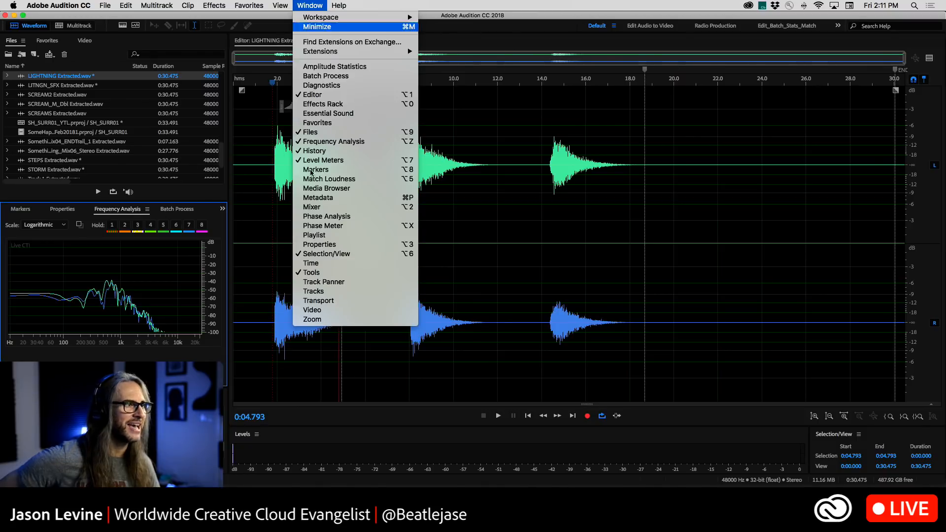
pyautogui.click(326, 217)
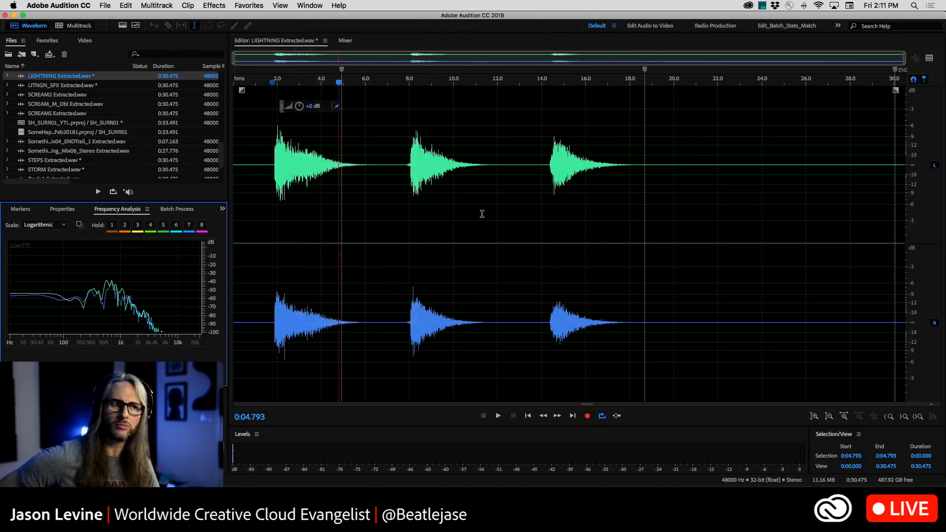
pyautogui.click(325, 160)
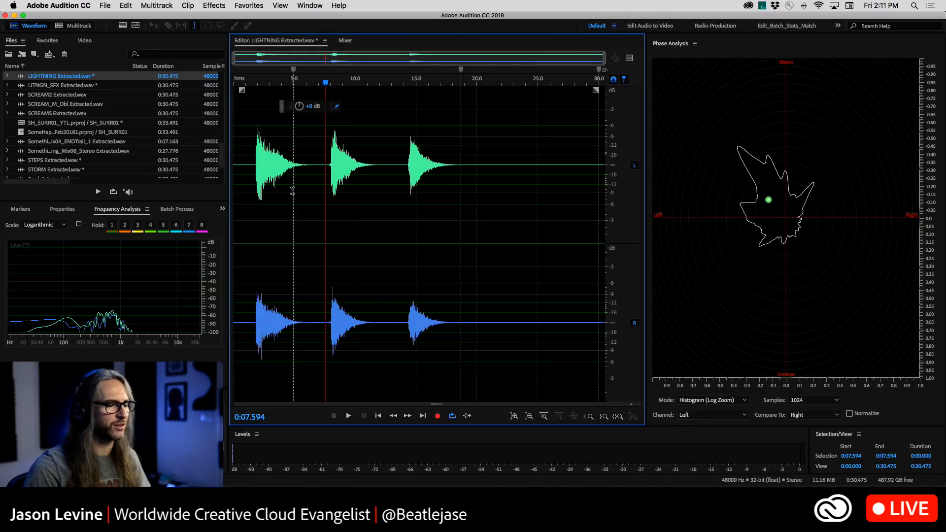
pyautogui.press('space')
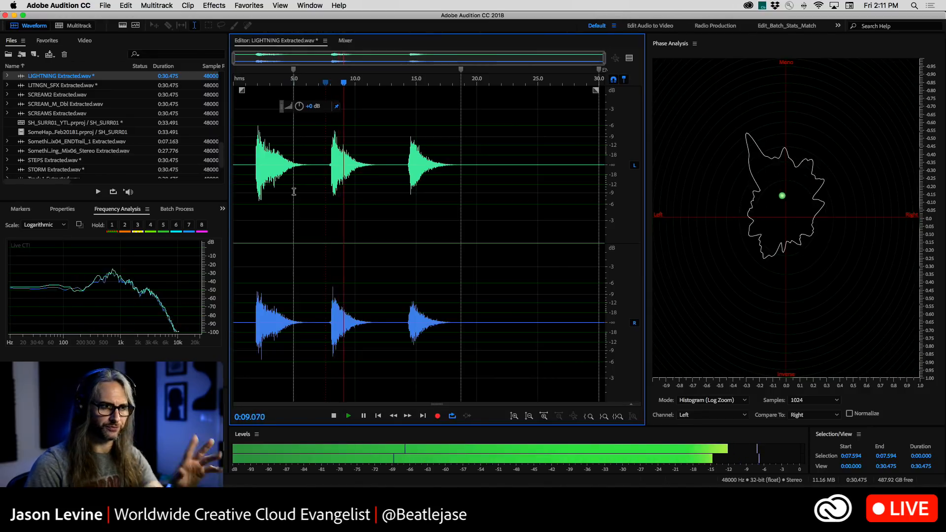
pyautogui.press('space')
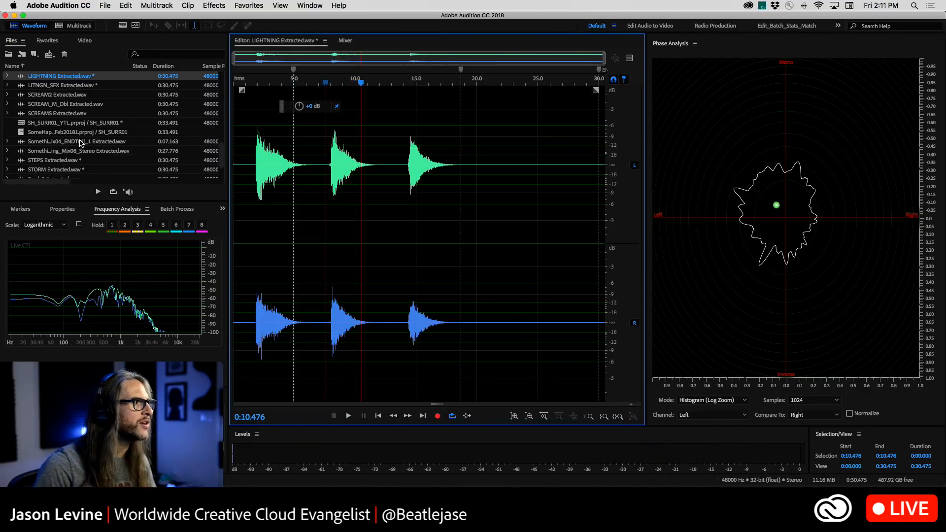
# Open the processed AMBIENCE Extracted.wav and play its first sound from about 0:04.938 while examining Phase Analysis
pyautogui.scroll(-4, 91, 140)
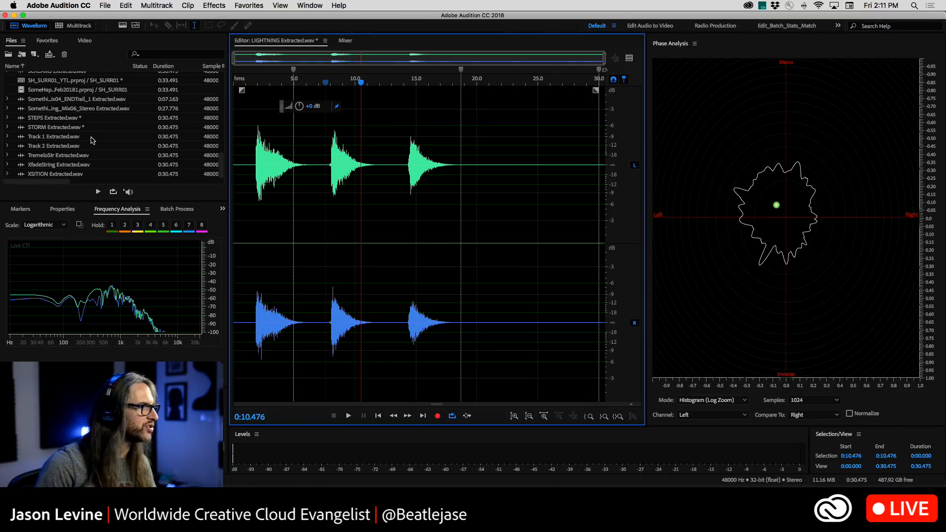
pyautogui.scroll(10, 94, 151)
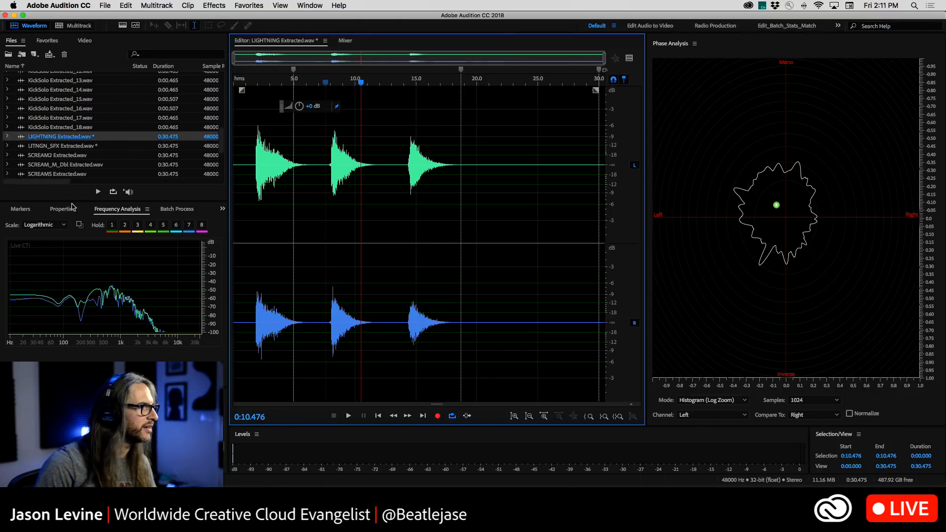
pyautogui.click(169, 210)
pyautogui.scroll(10, 73, 117)
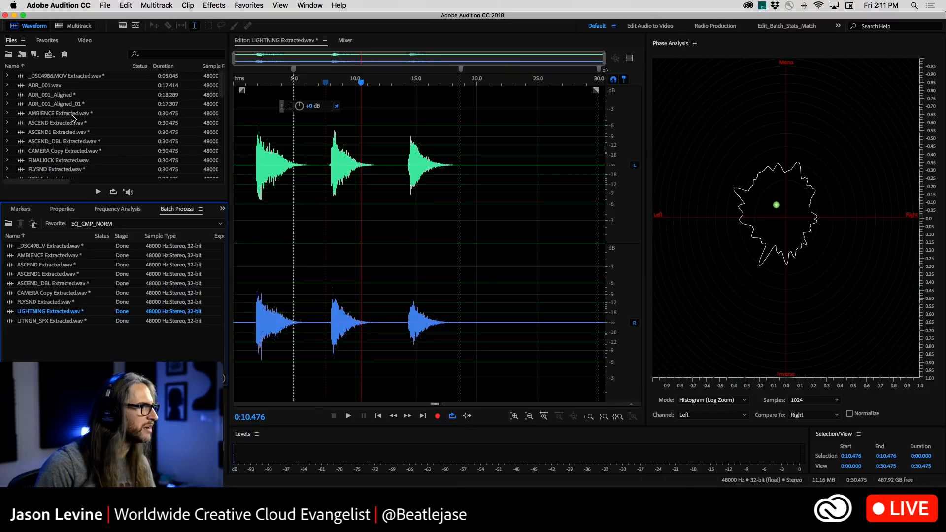
pyautogui.doubleClick(58, 115)
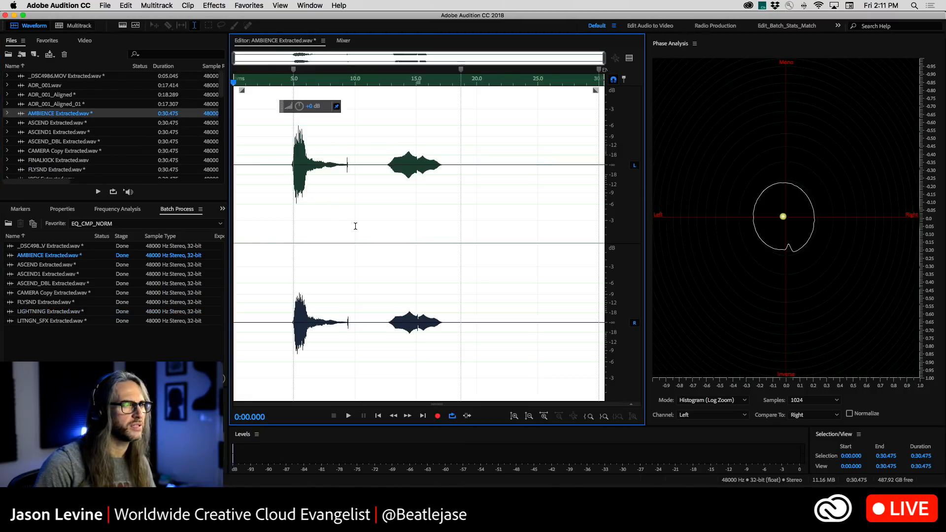
pyautogui.click(293, 170)
pyautogui.press('space')
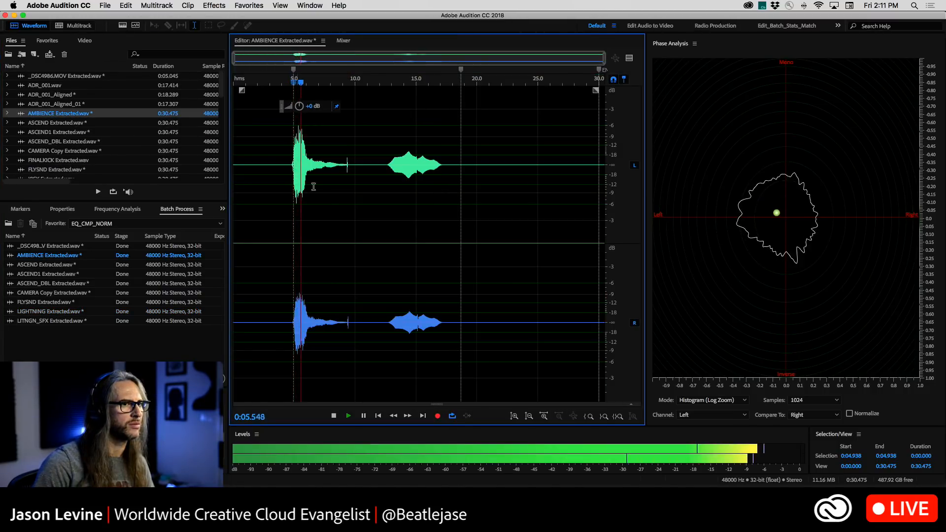
# Play the second sound of AMBIENCE Extracted.wav from about 0:12.354 and again from 0:12.483, examining its phase plot
pyautogui.click(383, 154)
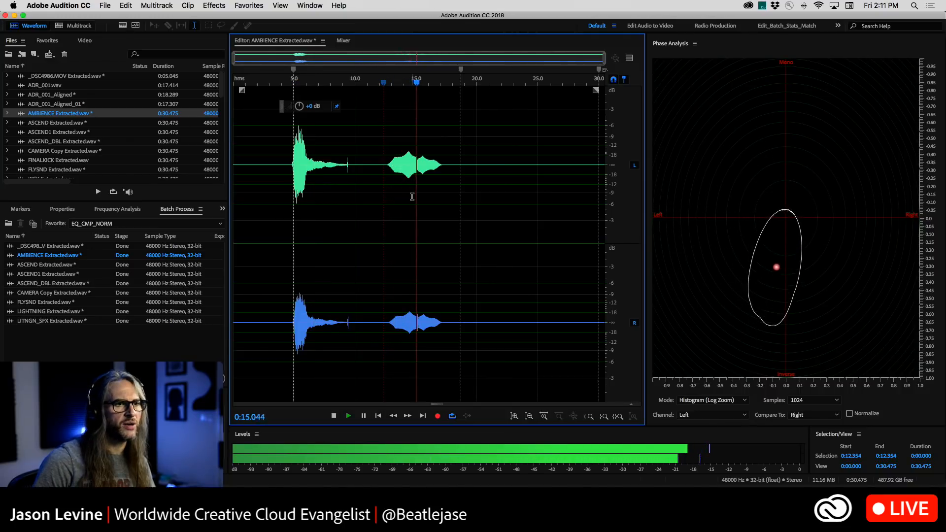
pyautogui.click(385, 151)
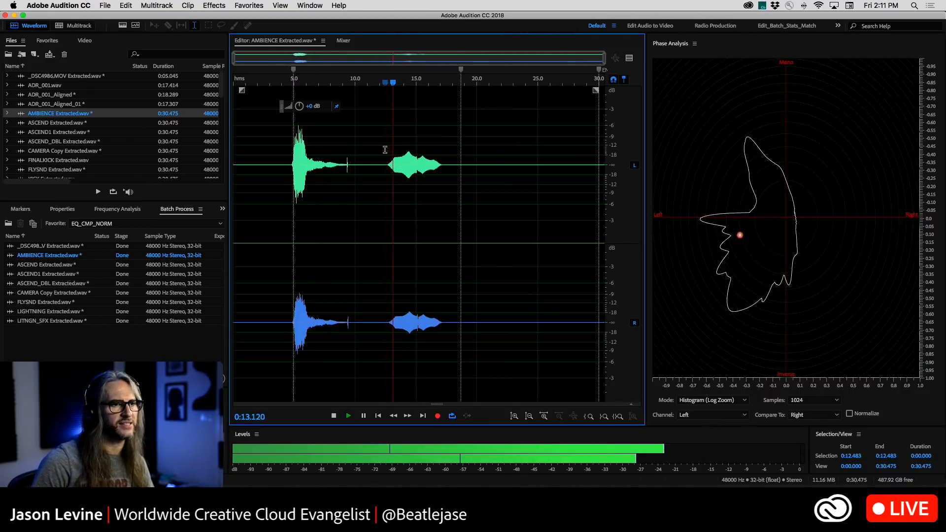
pyautogui.press('space')
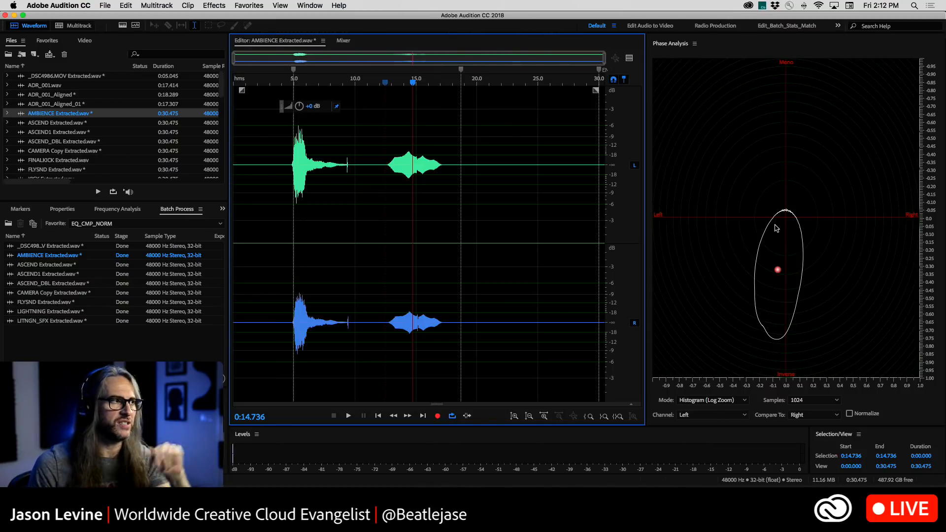
# Review the SH_SURR01 multitrack session's mixer from the OrigKick track through the AMBI FX, MUSIC, VOICES and VERB buses
pyautogui.click(76, 26)
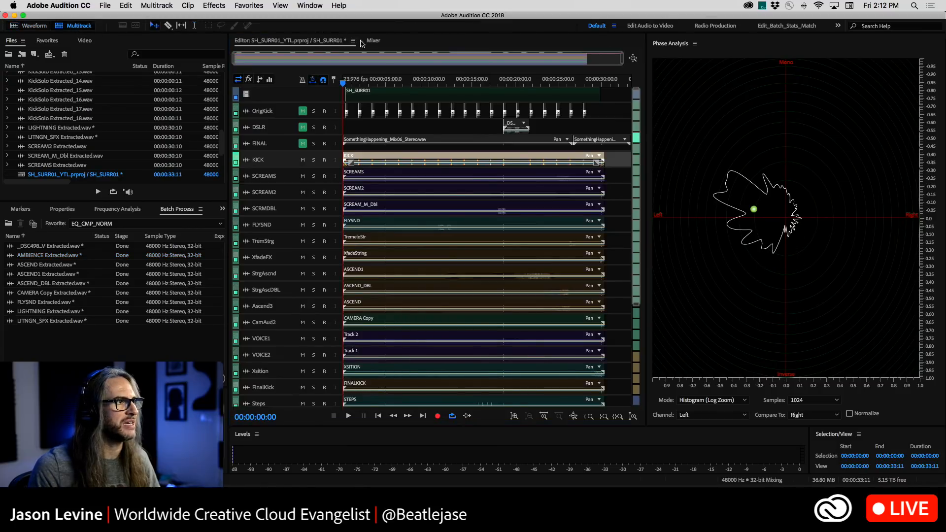
pyautogui.click(373, 41)
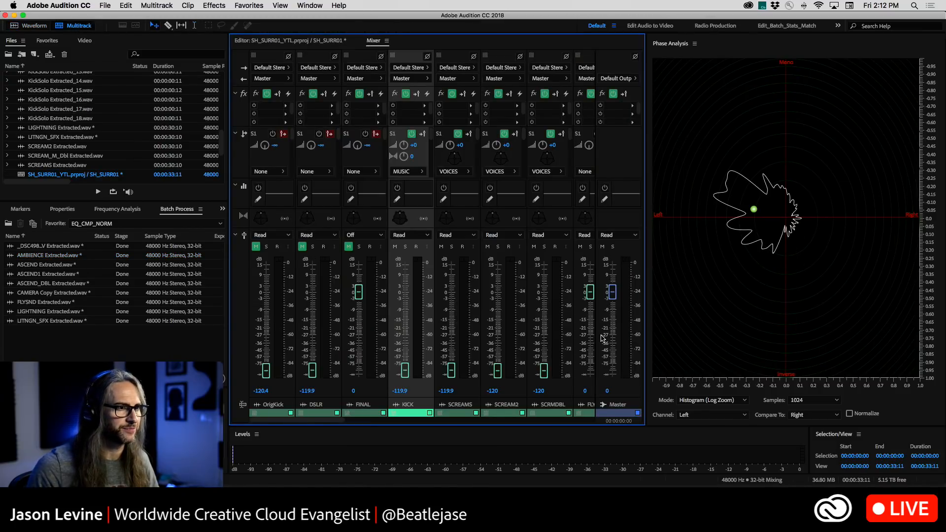
pyautogui.hscroll(10, 601, 338)
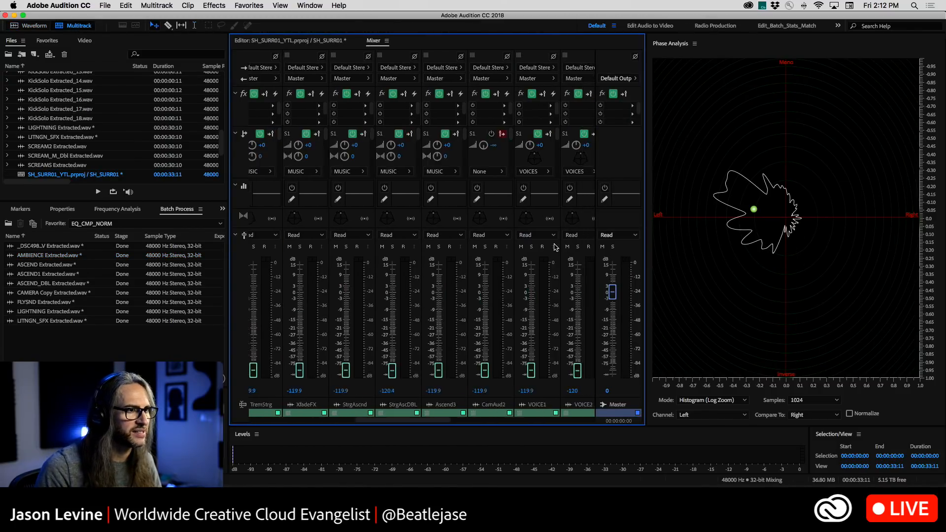
pyautogui.hscroll(-10, 552, 236)
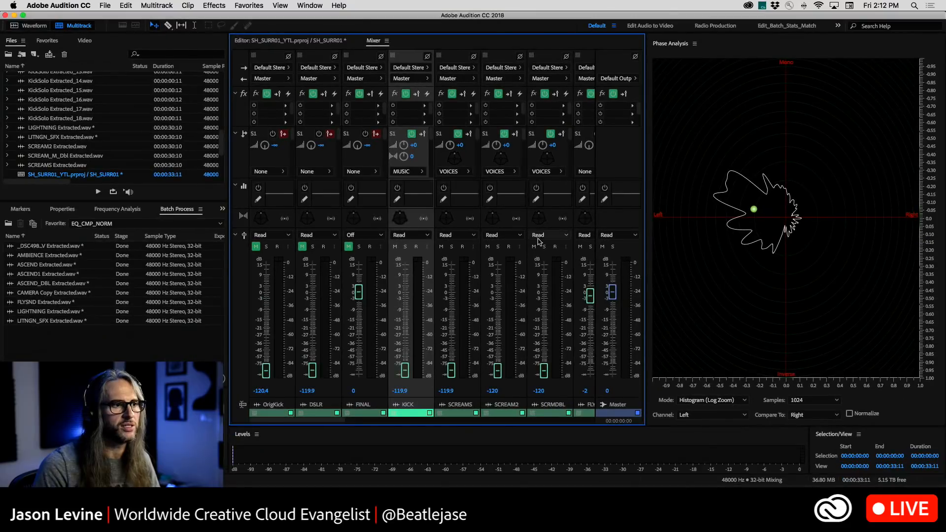
pyautogui.hscroll(10, 551, 253)
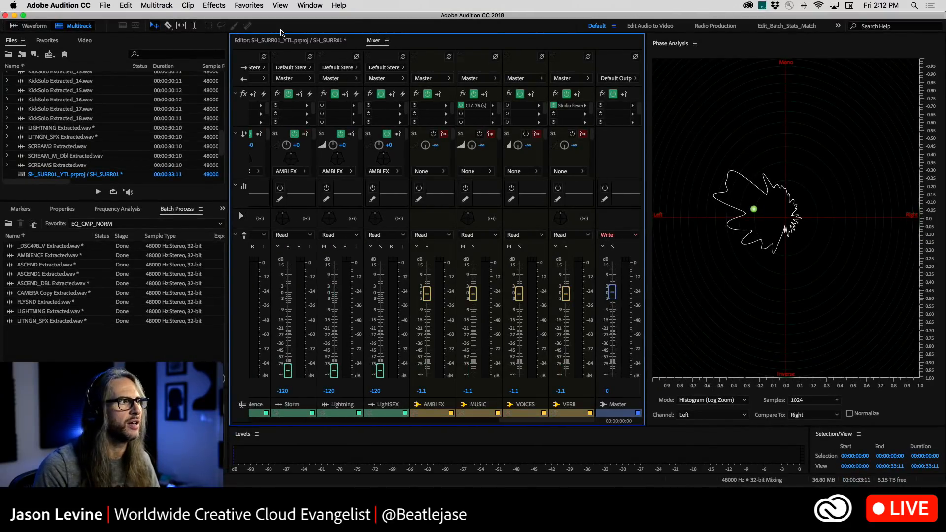
pyautogui.click(287, 42)
# Reopen AMBIENCE Extracted.wav in the waveform editor and play it from about 0:04.276 while examining its phase
pyautogui.click(41, 26)
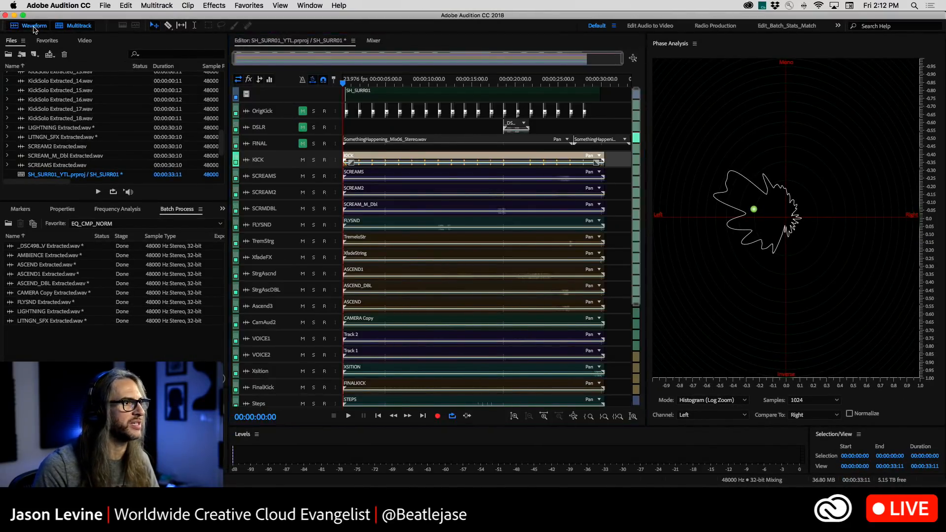
pyautogui.scroll(10, 33, 144)
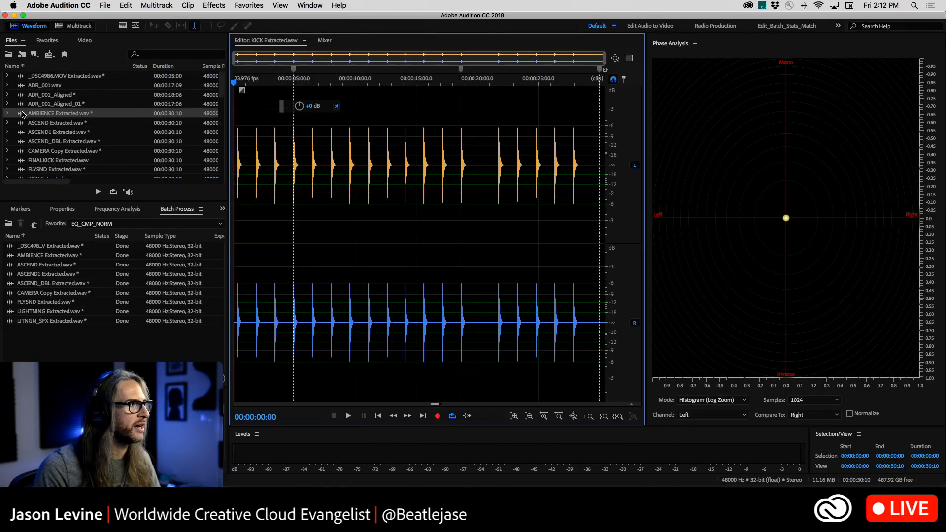
pyautogui.doubleClick(22, 115)
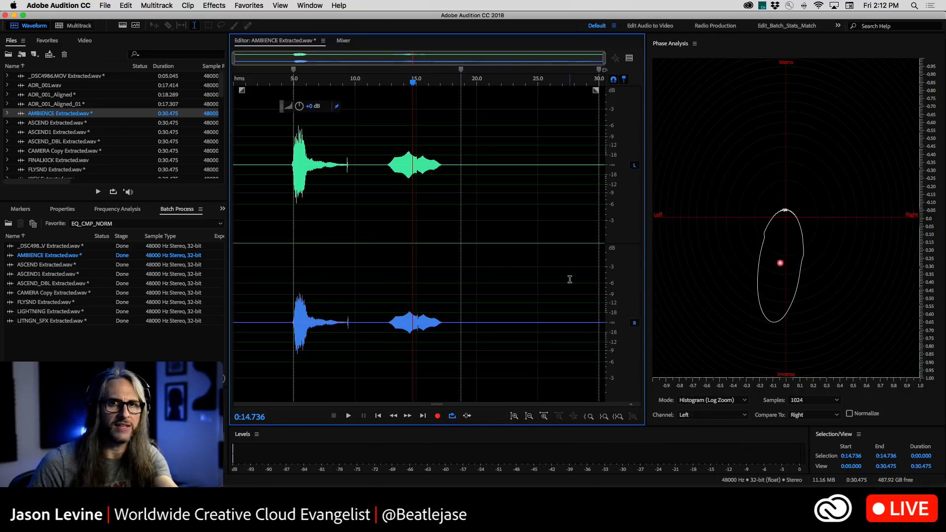
pyautogui.click(285, 167)
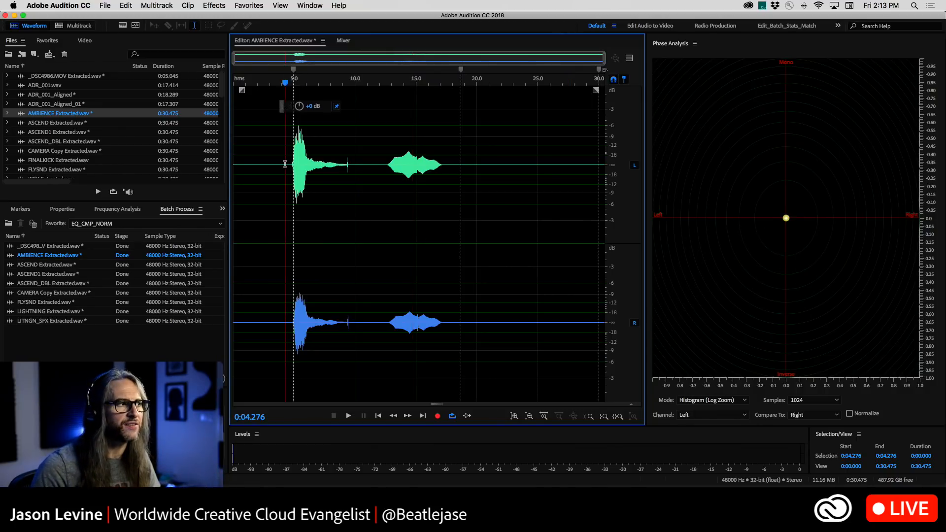
pyautogui.press('space')
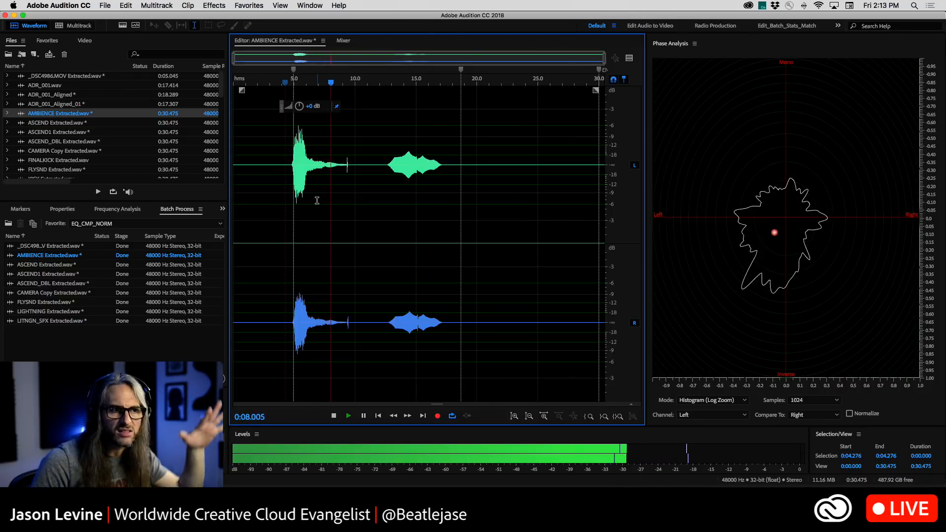
pyautogui.press('space')
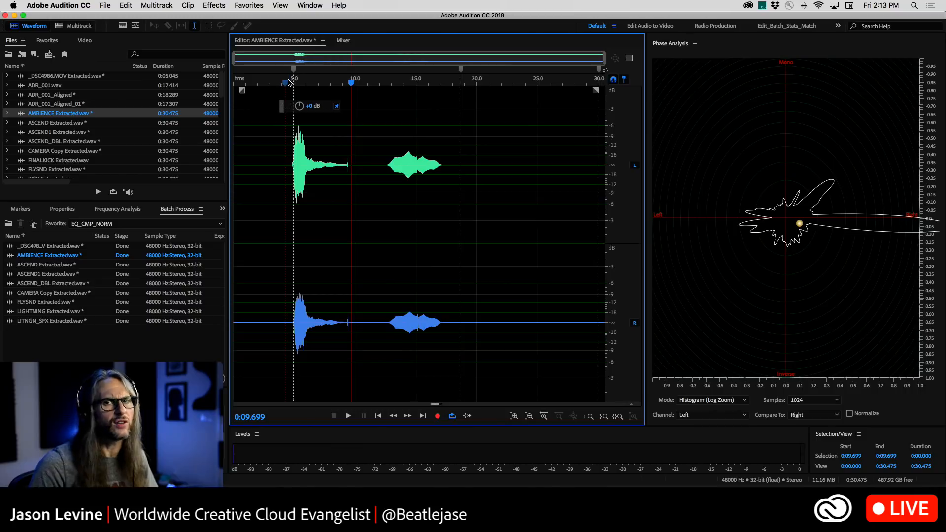
# Play AMBIENCE Extracted.wav from about 0:12.359, stop within the second sound and show its Frequency Analysis
pyautogui.click(384, 83)
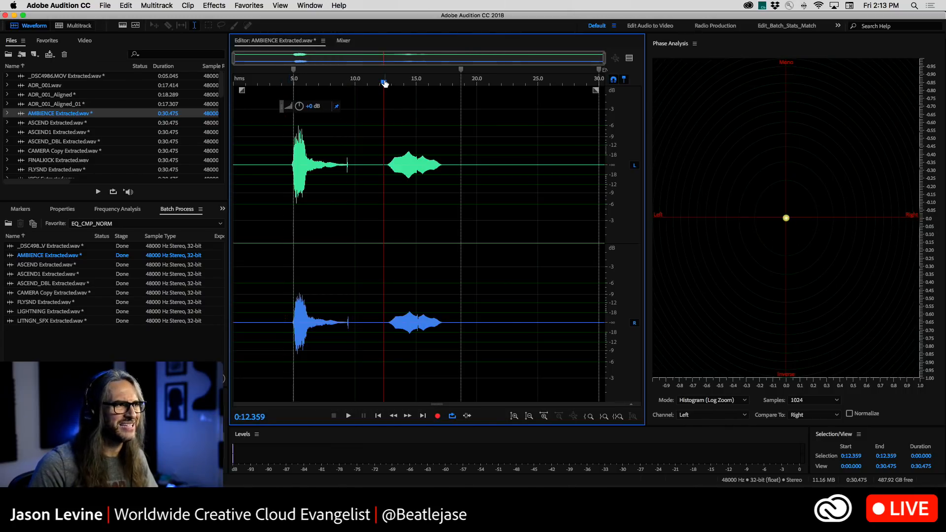
pyautogui.press('space')
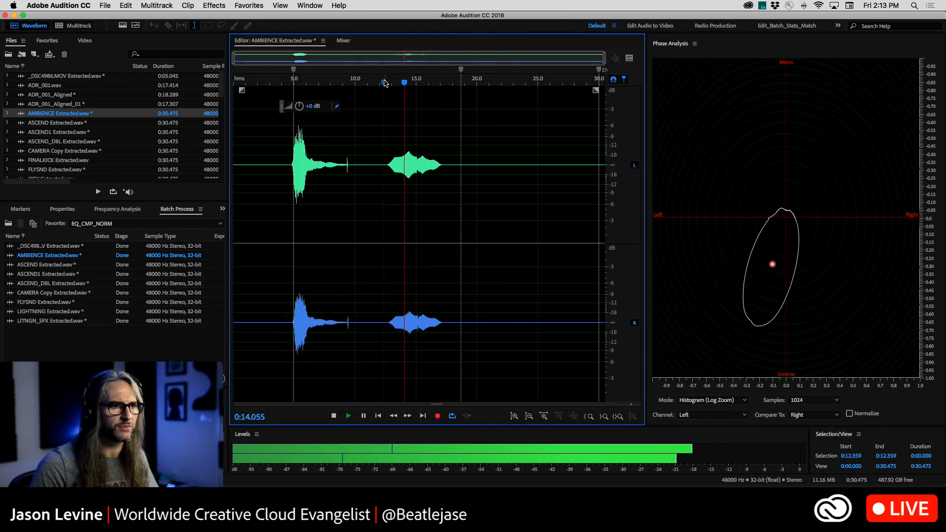
pyautogui.press('space')
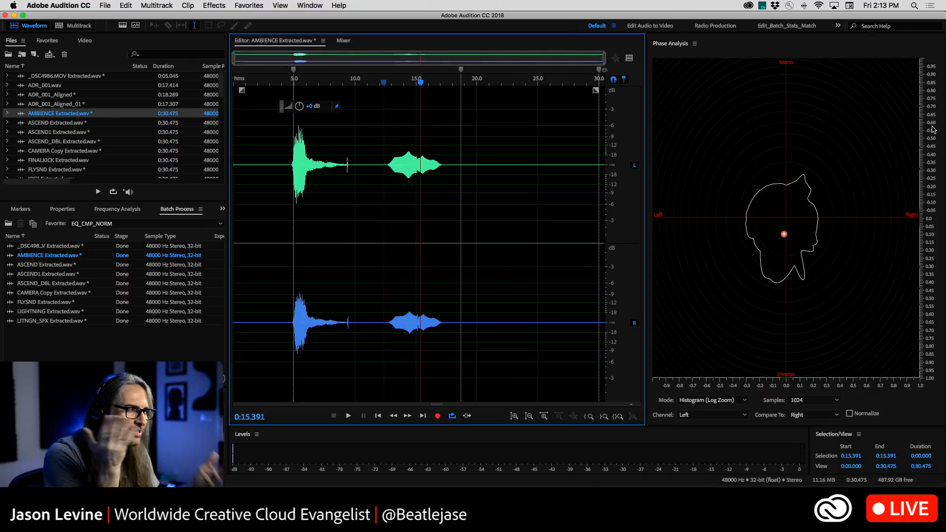
pyautogui.click(121, 209)
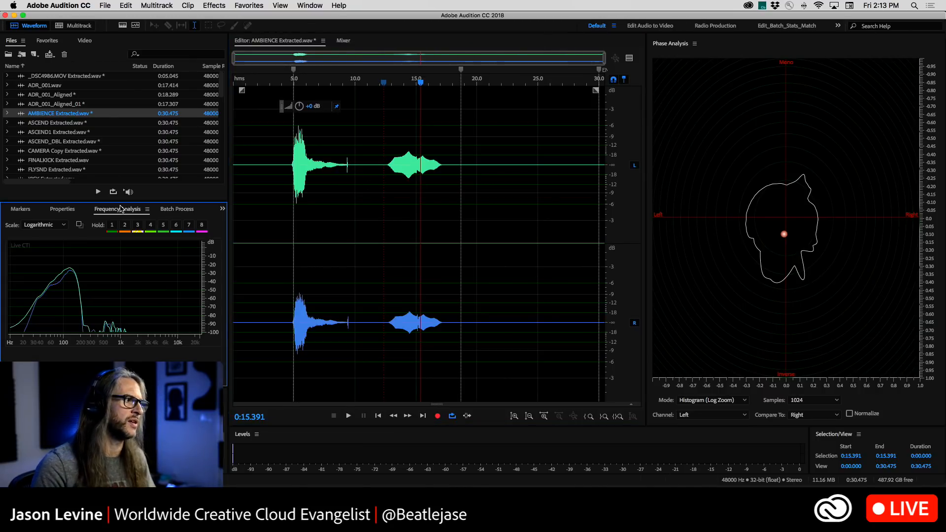